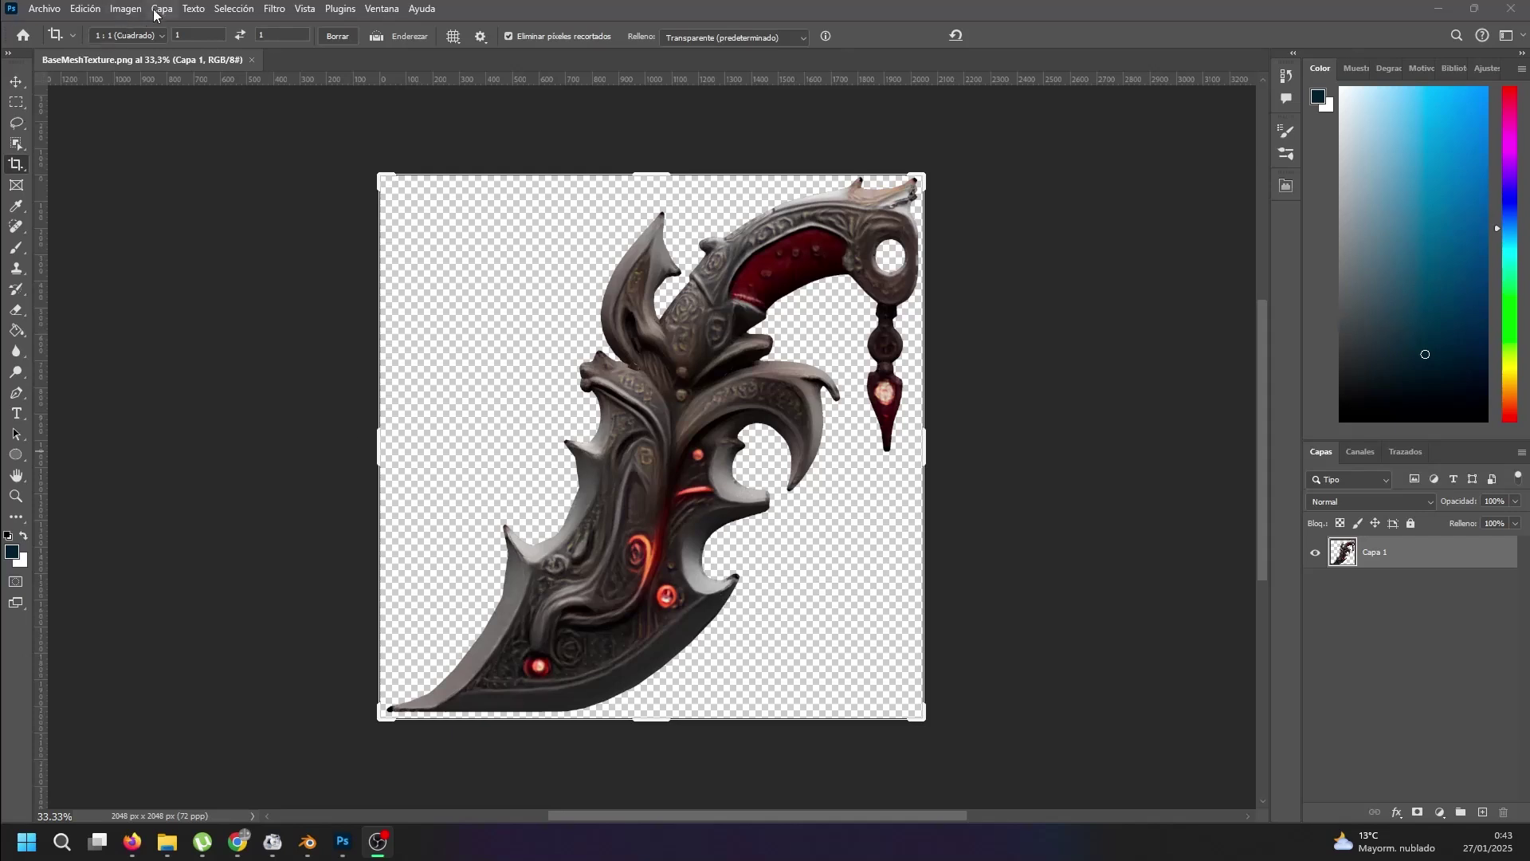
- Select the grey metal areas of the sword with Color Range, sampling the blade and setting the tolerance to 127
left_click(231, 10)
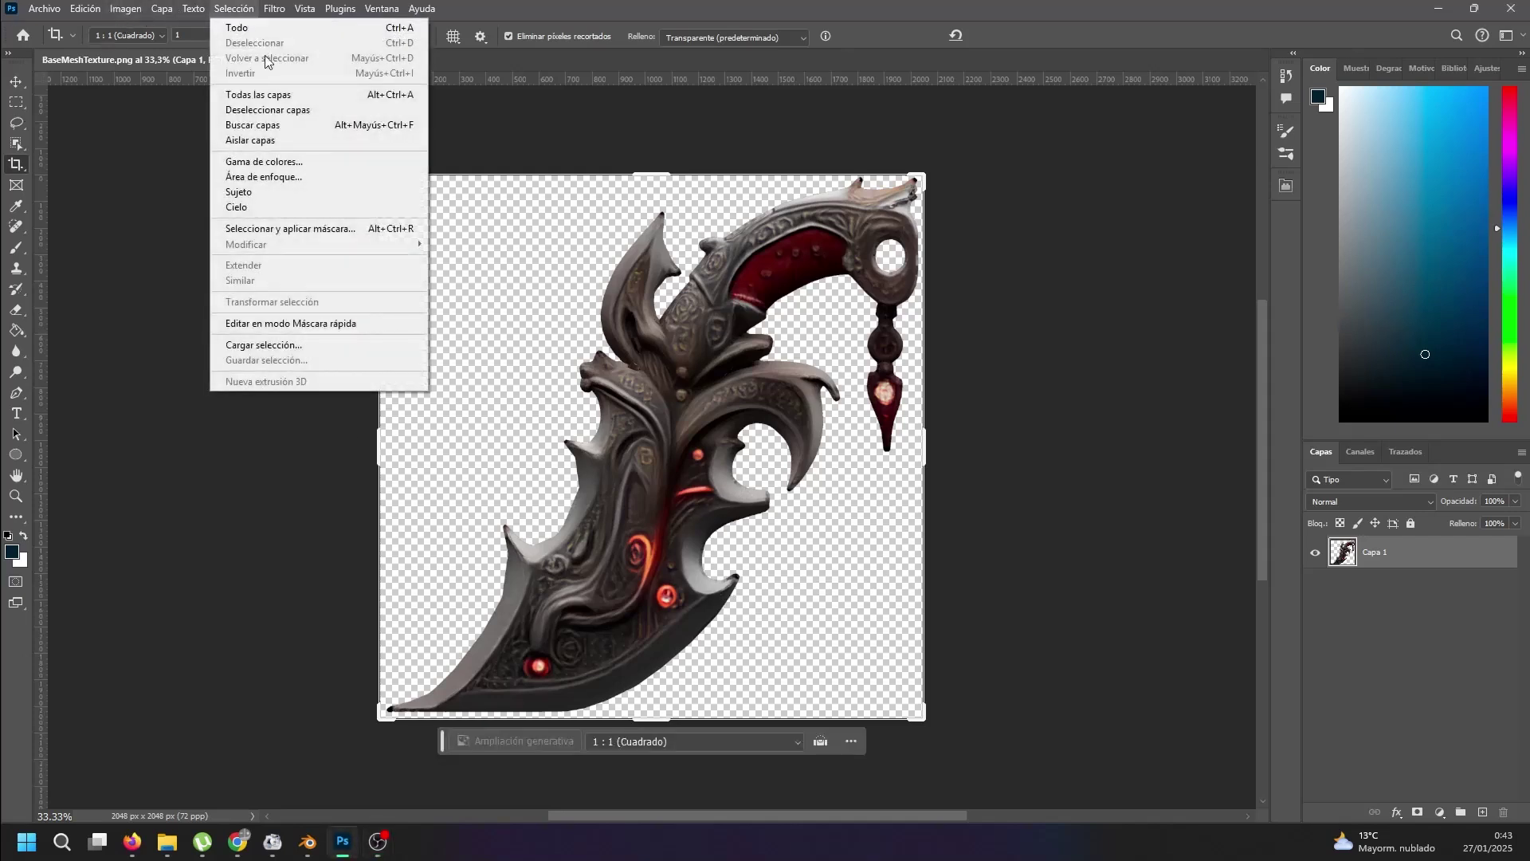
left_click(332, 165)
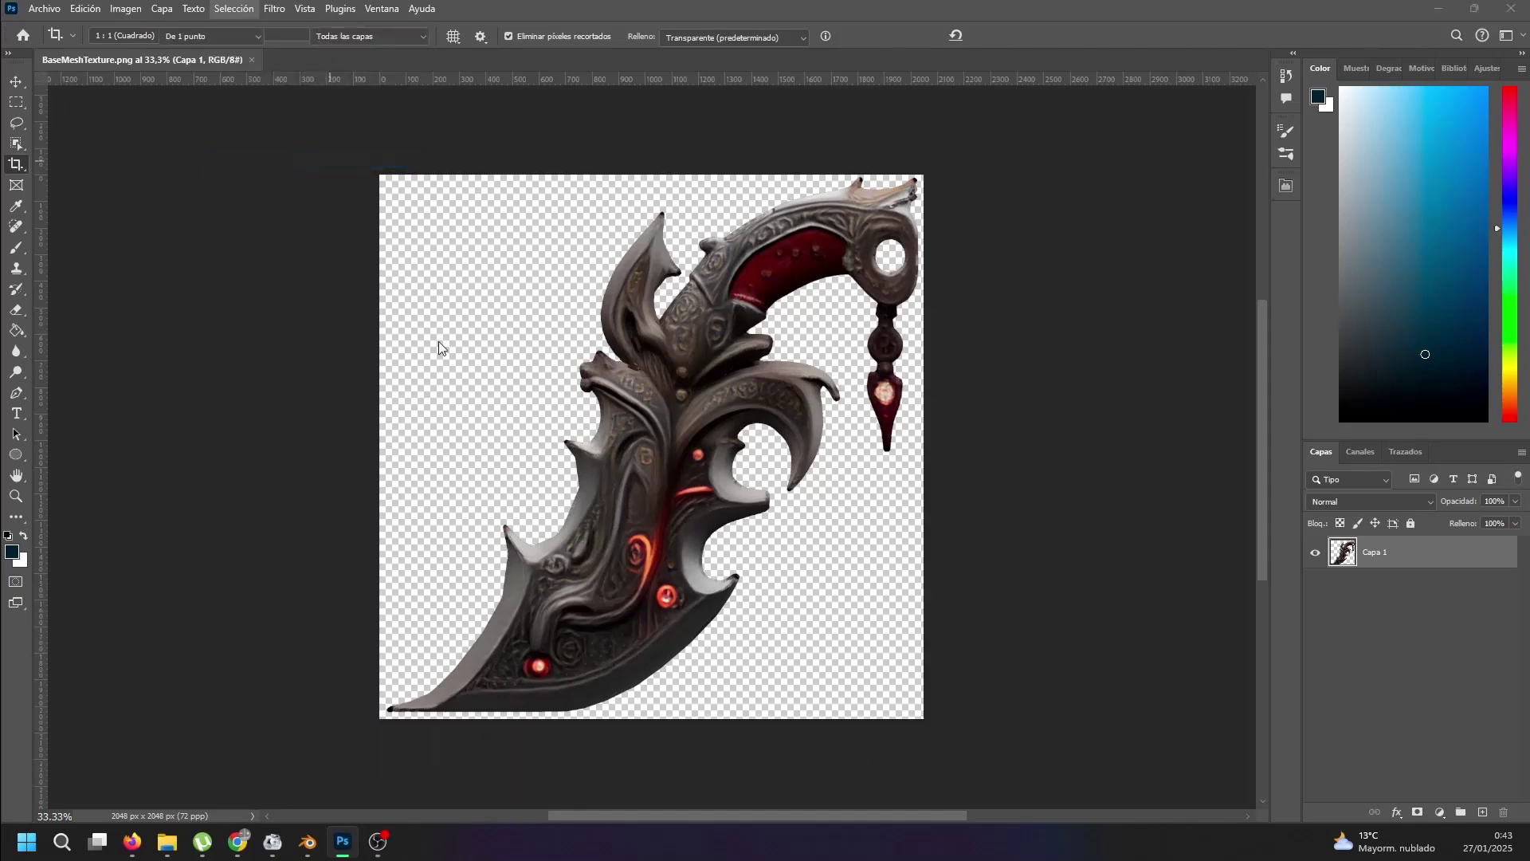
left_click(524, 585)
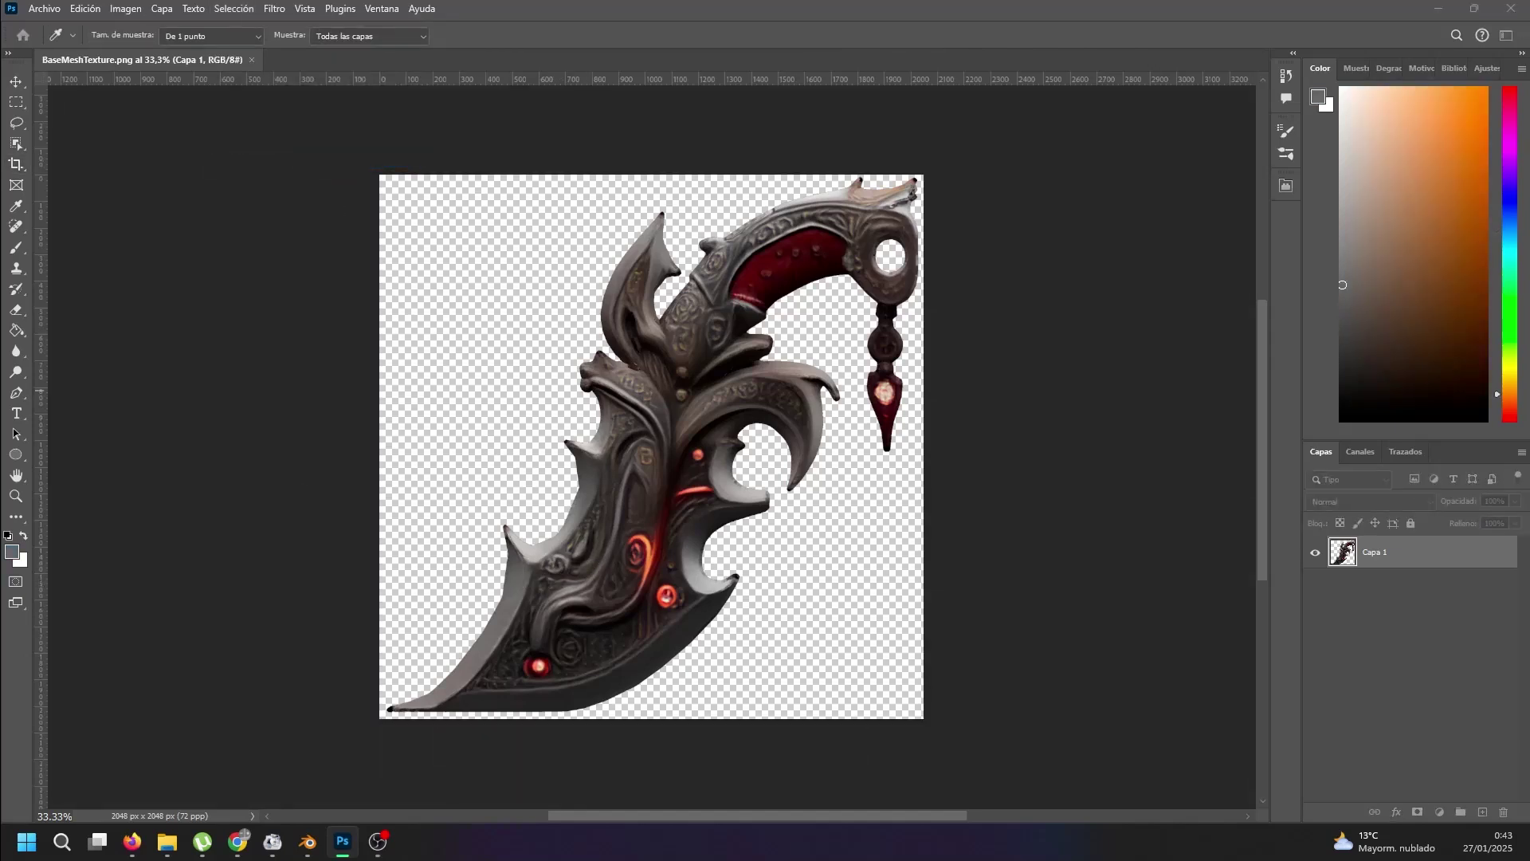
left_click_drag(279, 523, 426, 186)
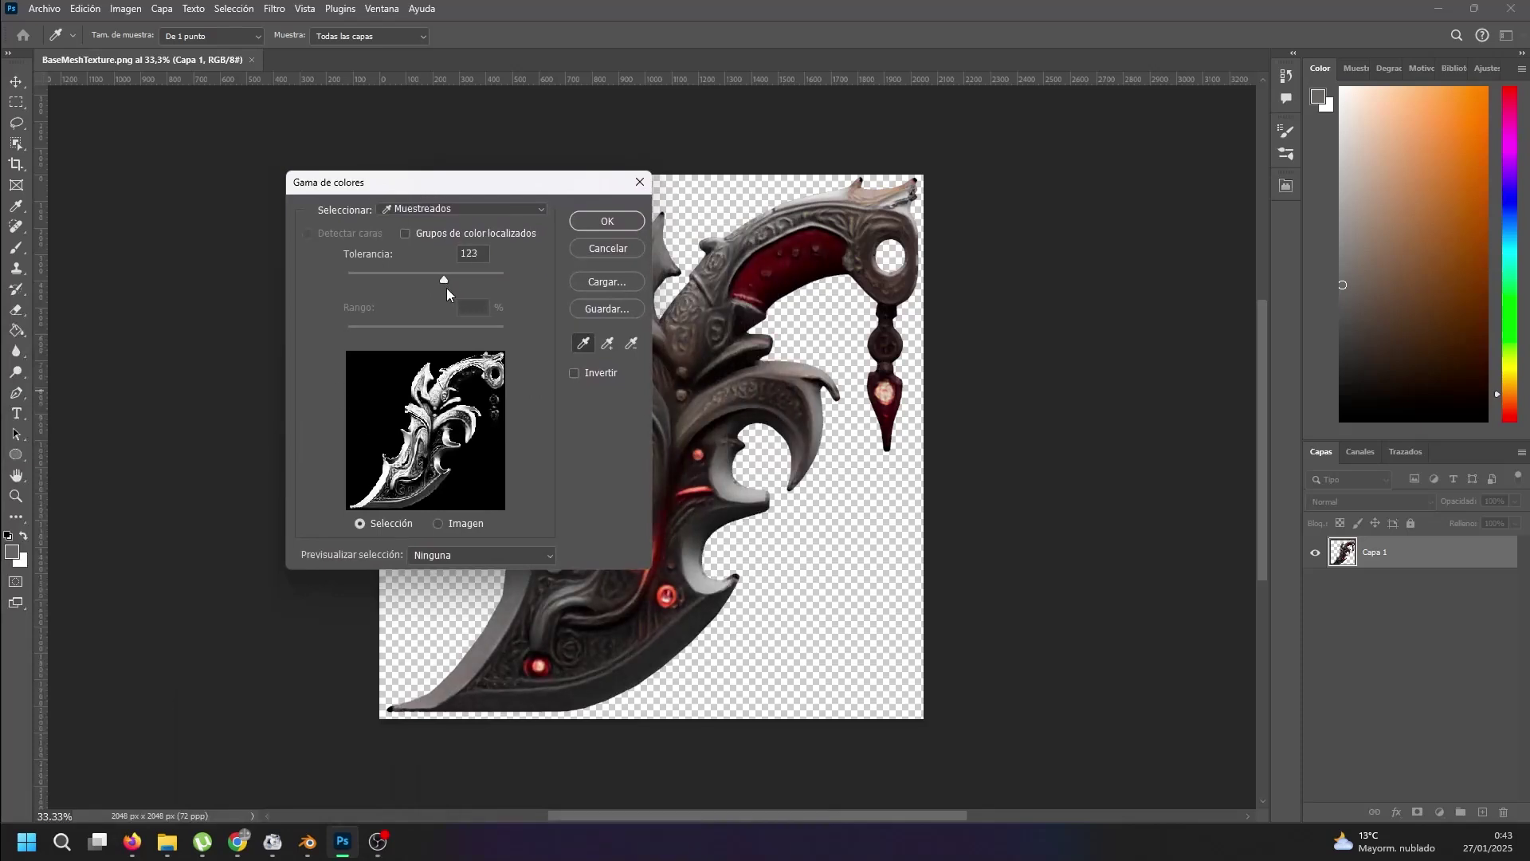
mouse_move(447, 288)
left_mouse_down()
mouse_move(486, 293)
mouse_move(432, 300)
mouse_move(447, 299)
left_mouse_up()
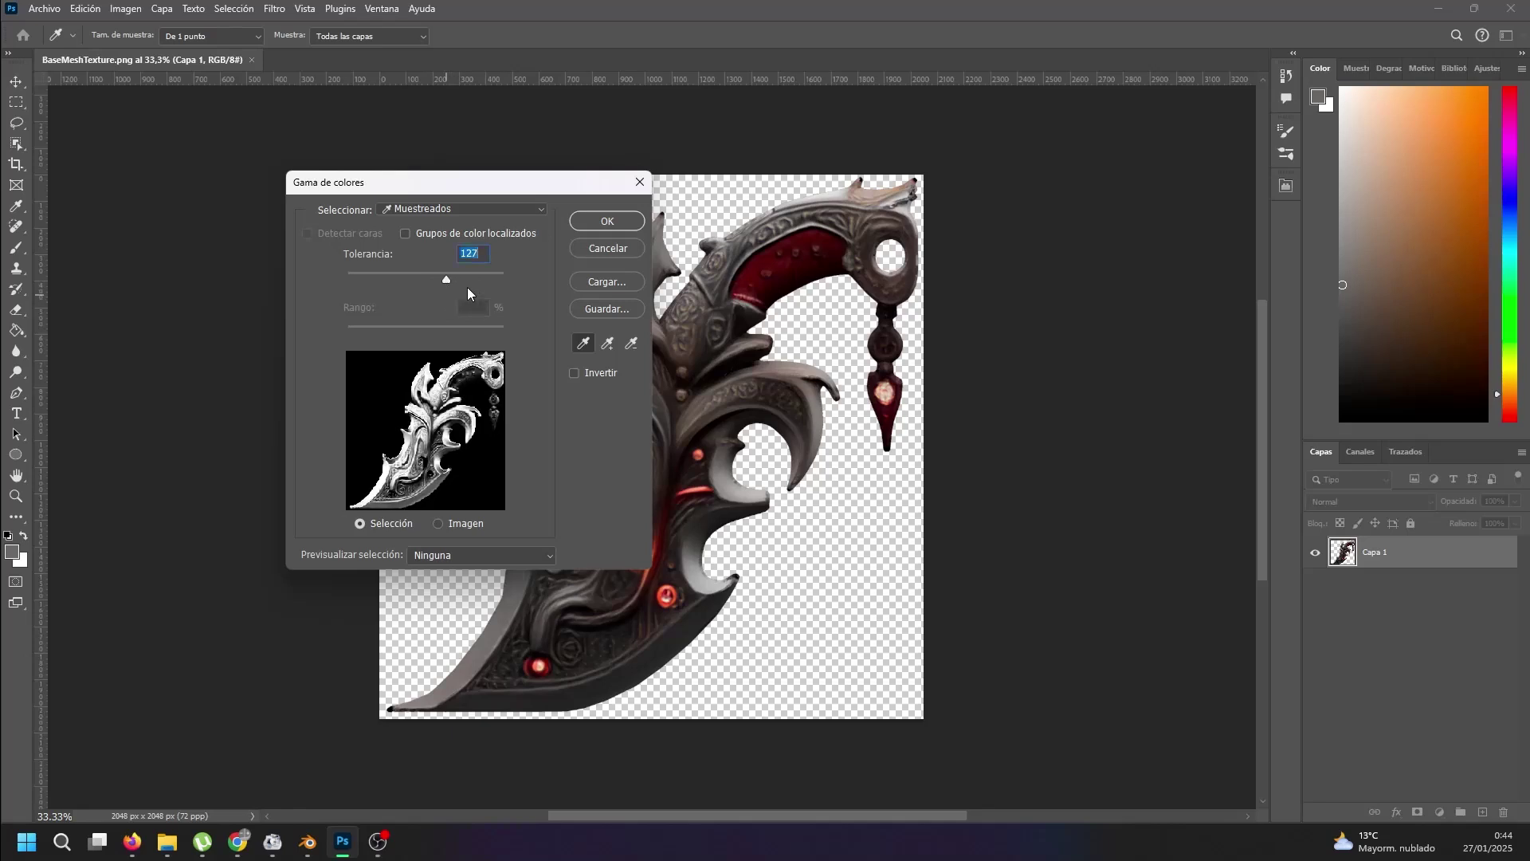
left_click(610, 222)
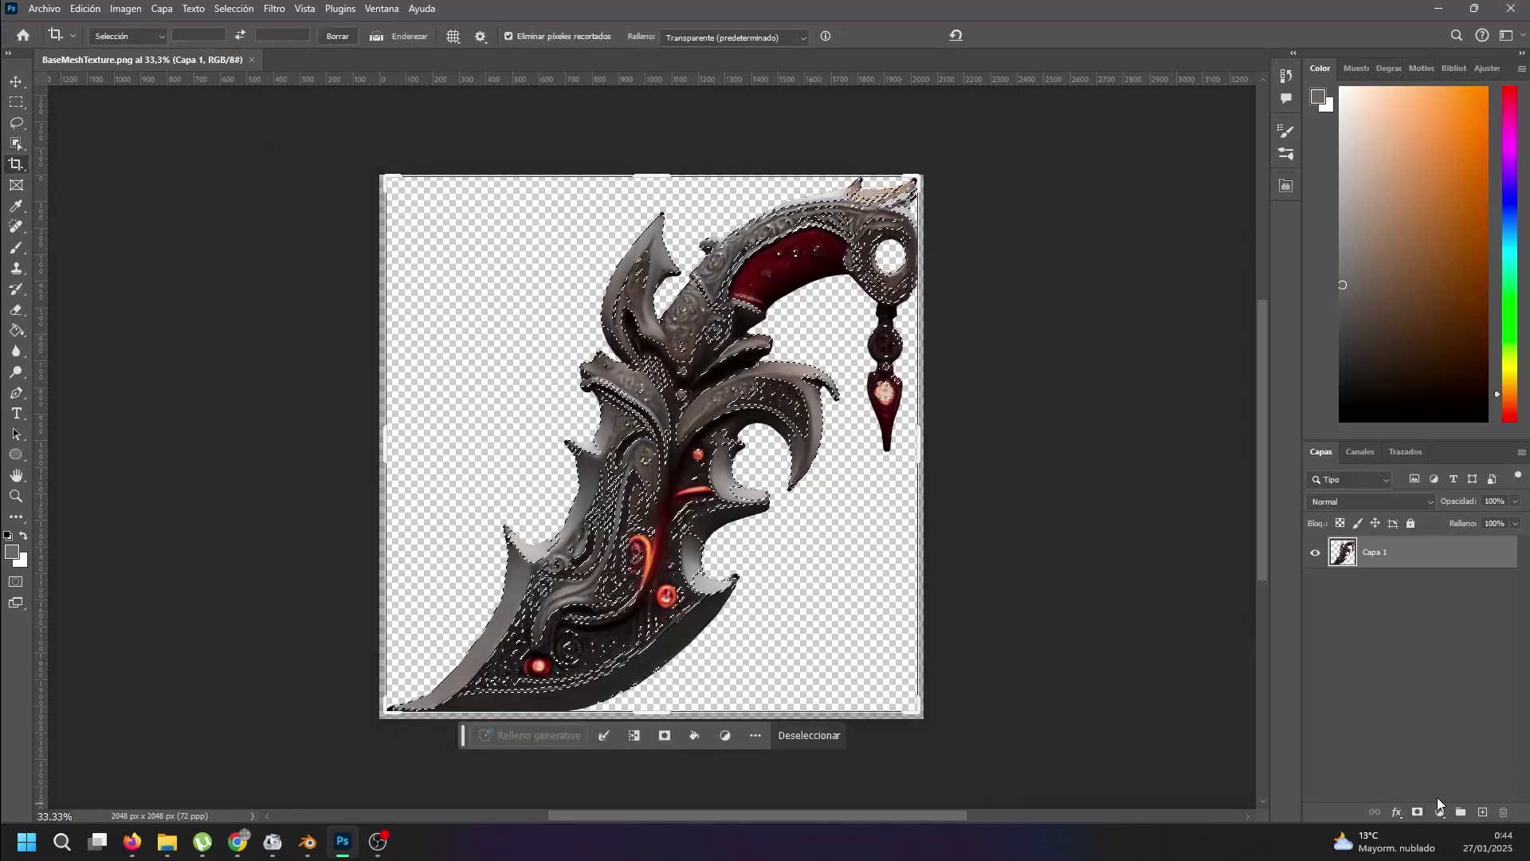
- Add a new layer and fill the metal selection on it with white using the Paint Bucket
left_click(1481, 811)
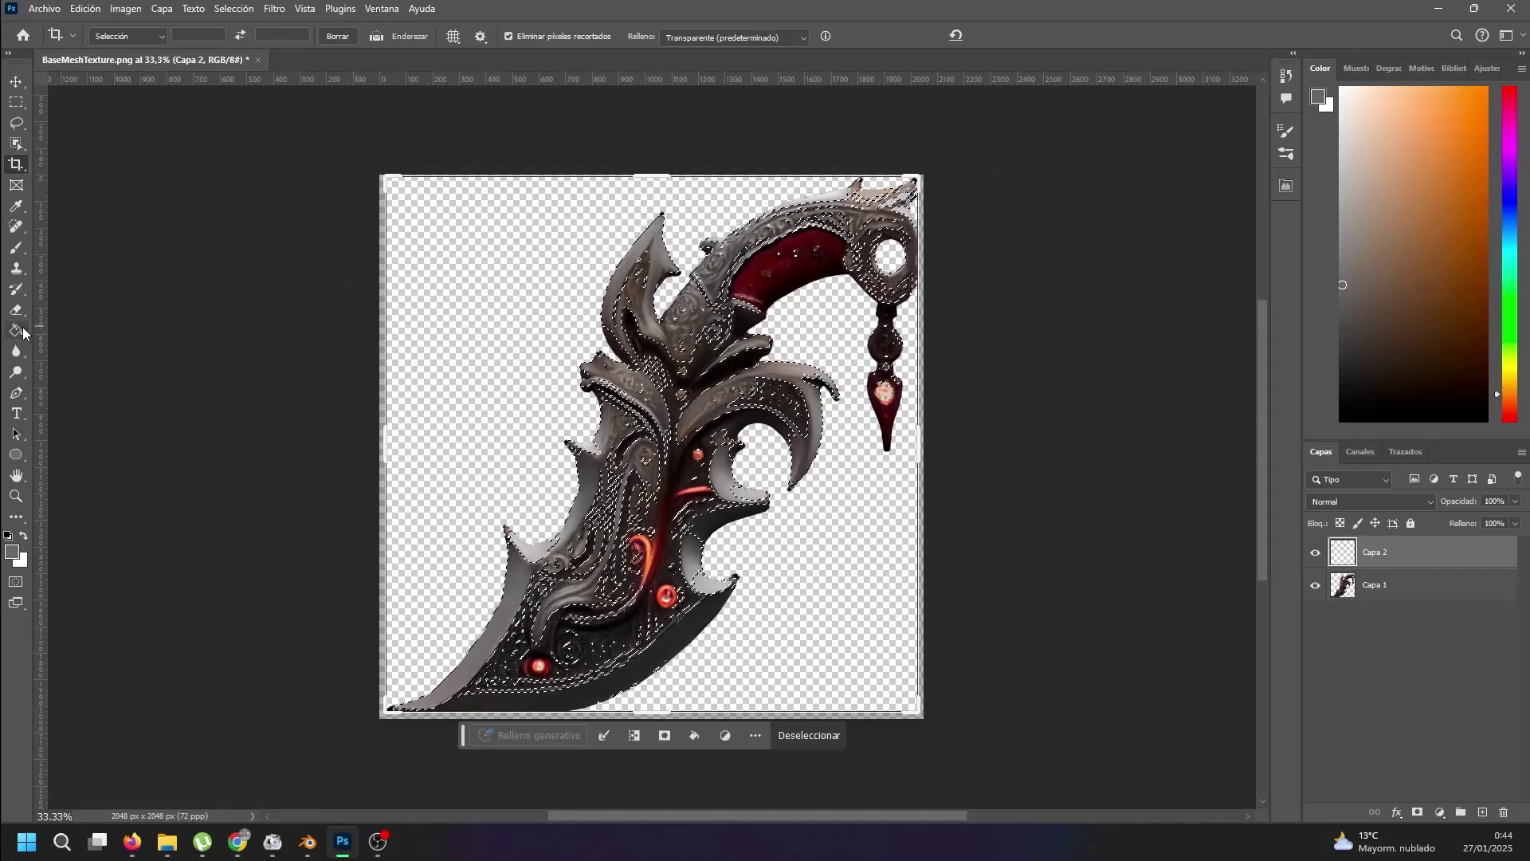
key("g")
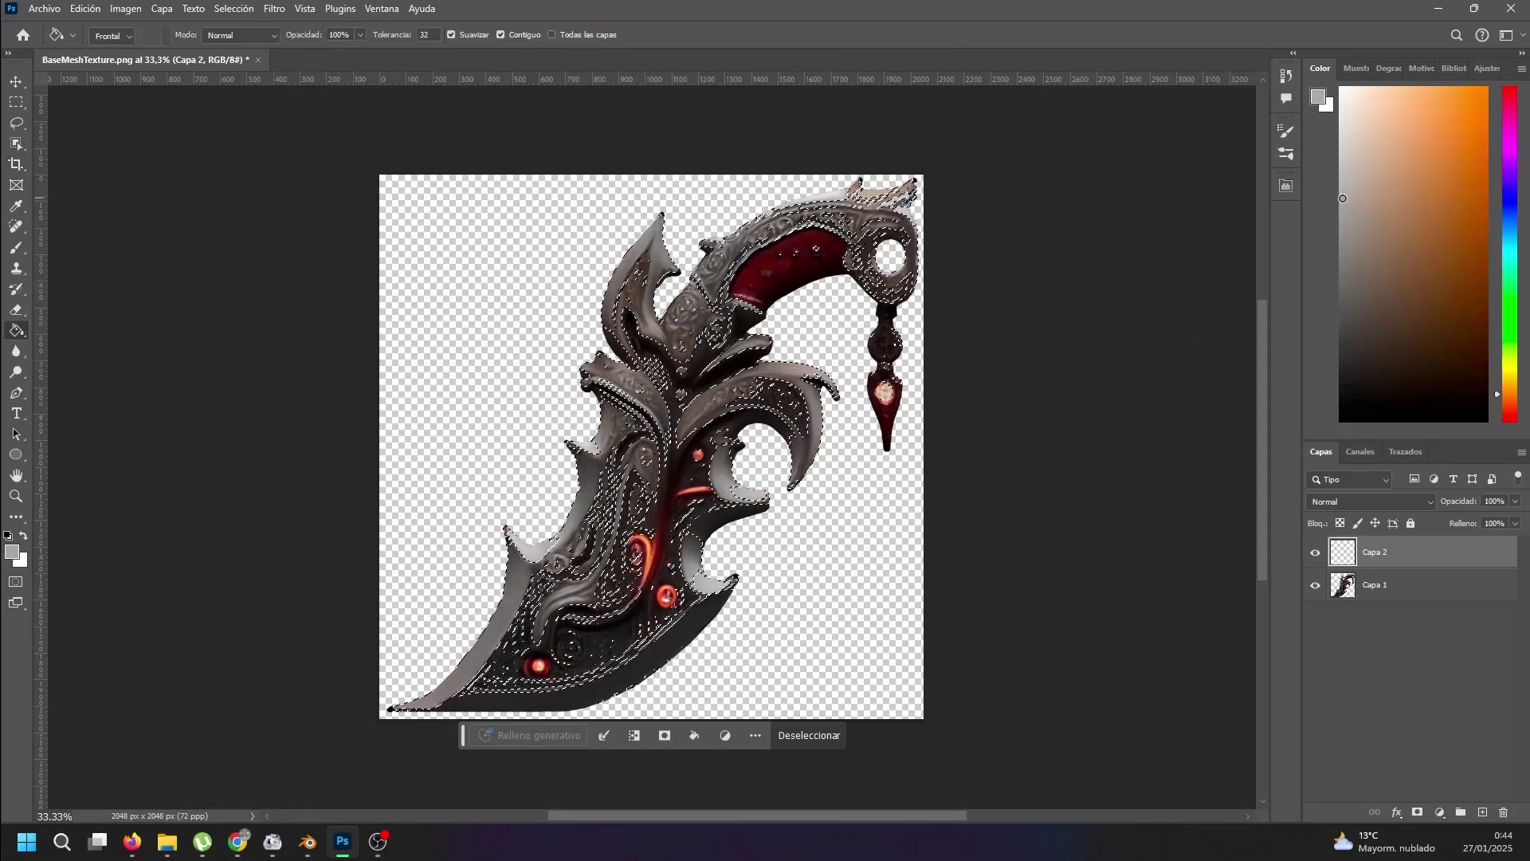
left_click(1341, 88)
left_click(667, 477)
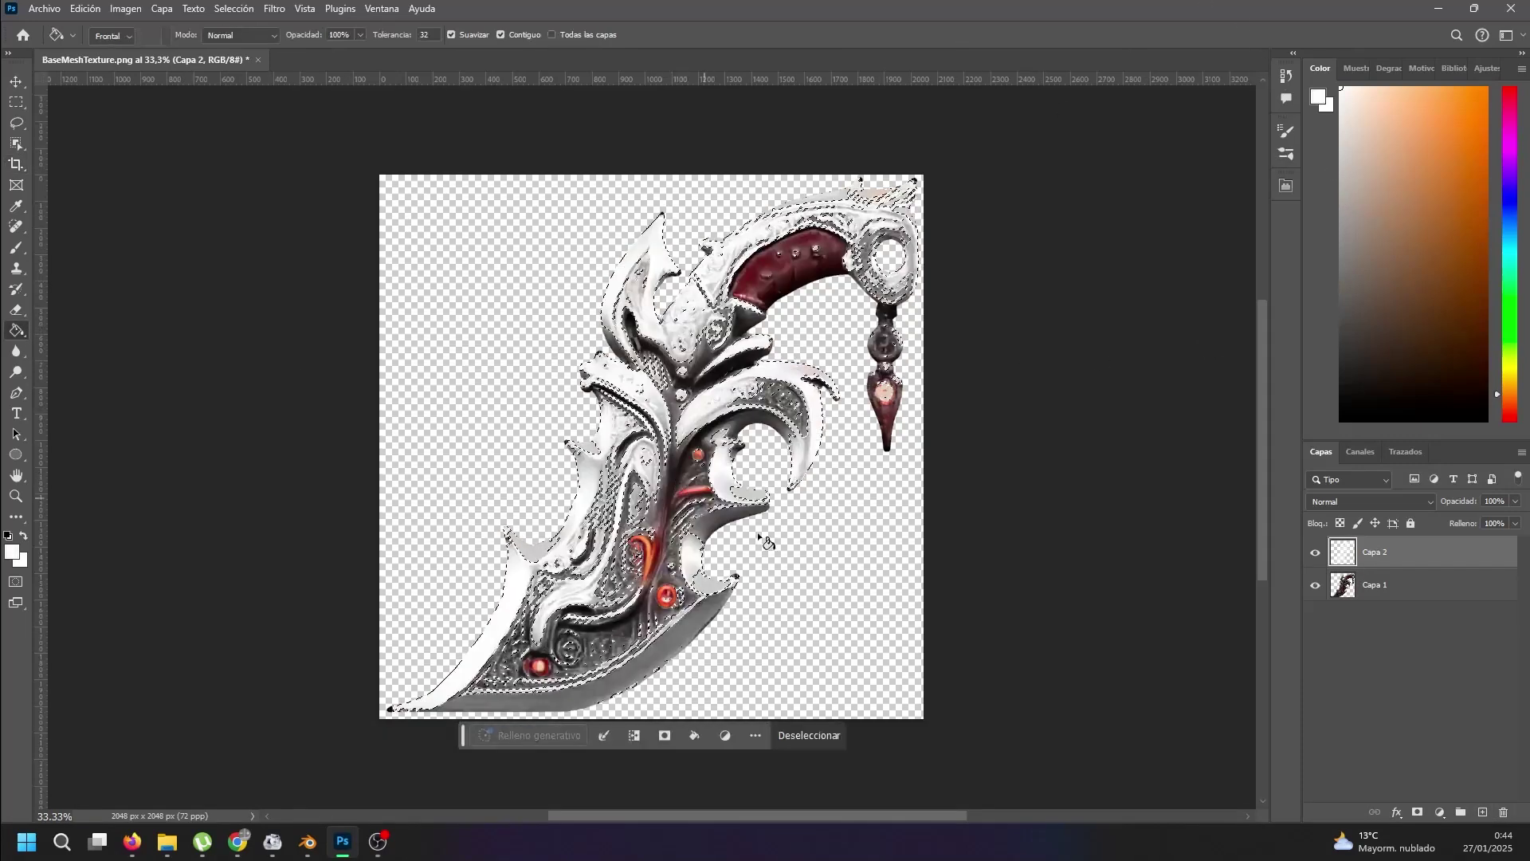
- Add another layer beneath the white one, clear the selection and fill the whole new layer with black
left_click(1479, 810)
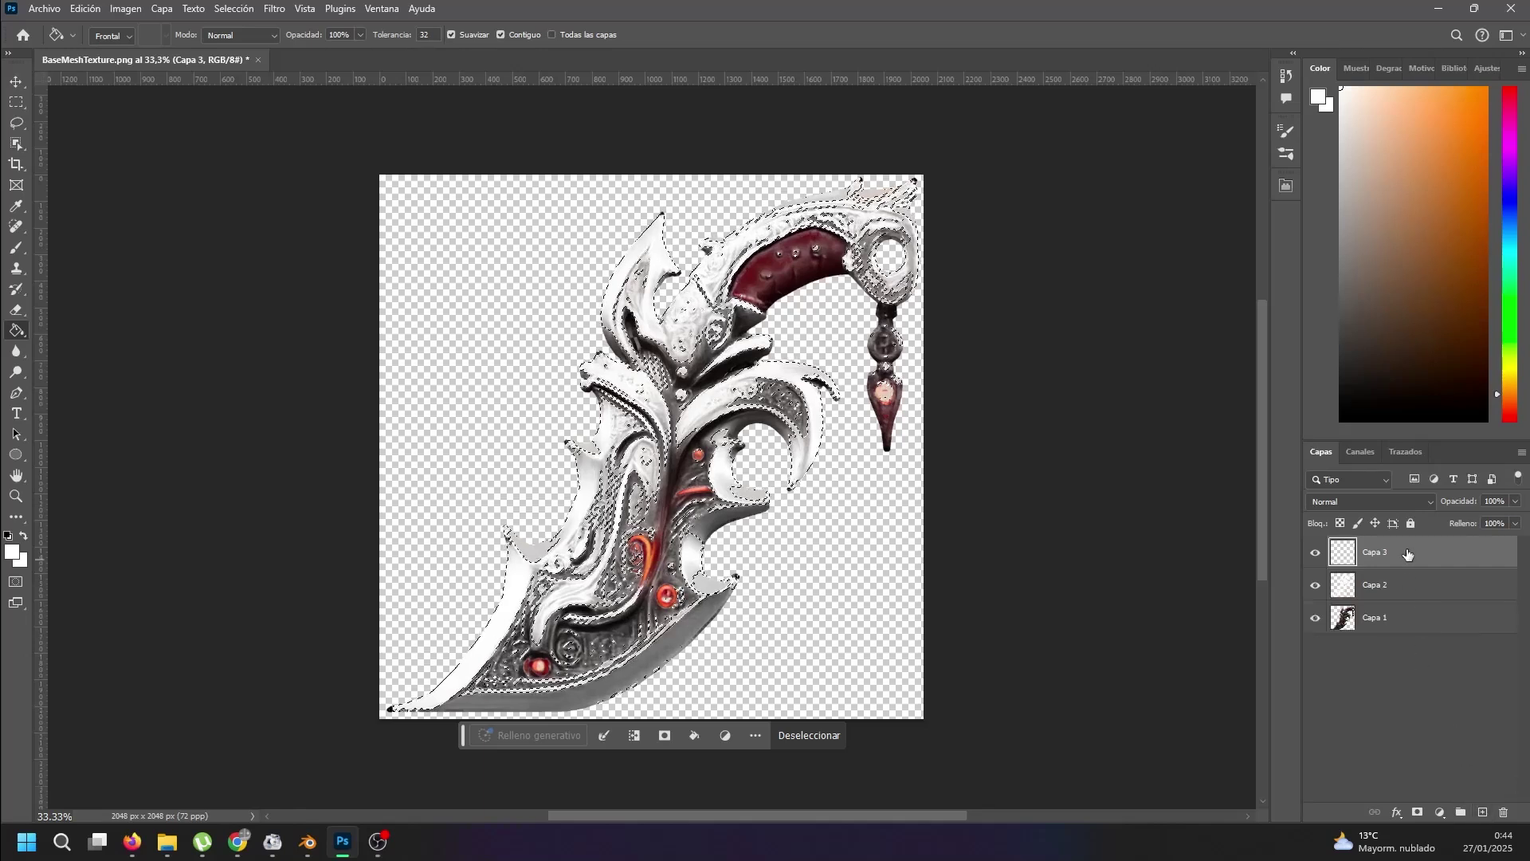
left_click_drag(1375, 552, 1375, 594)
key("d")
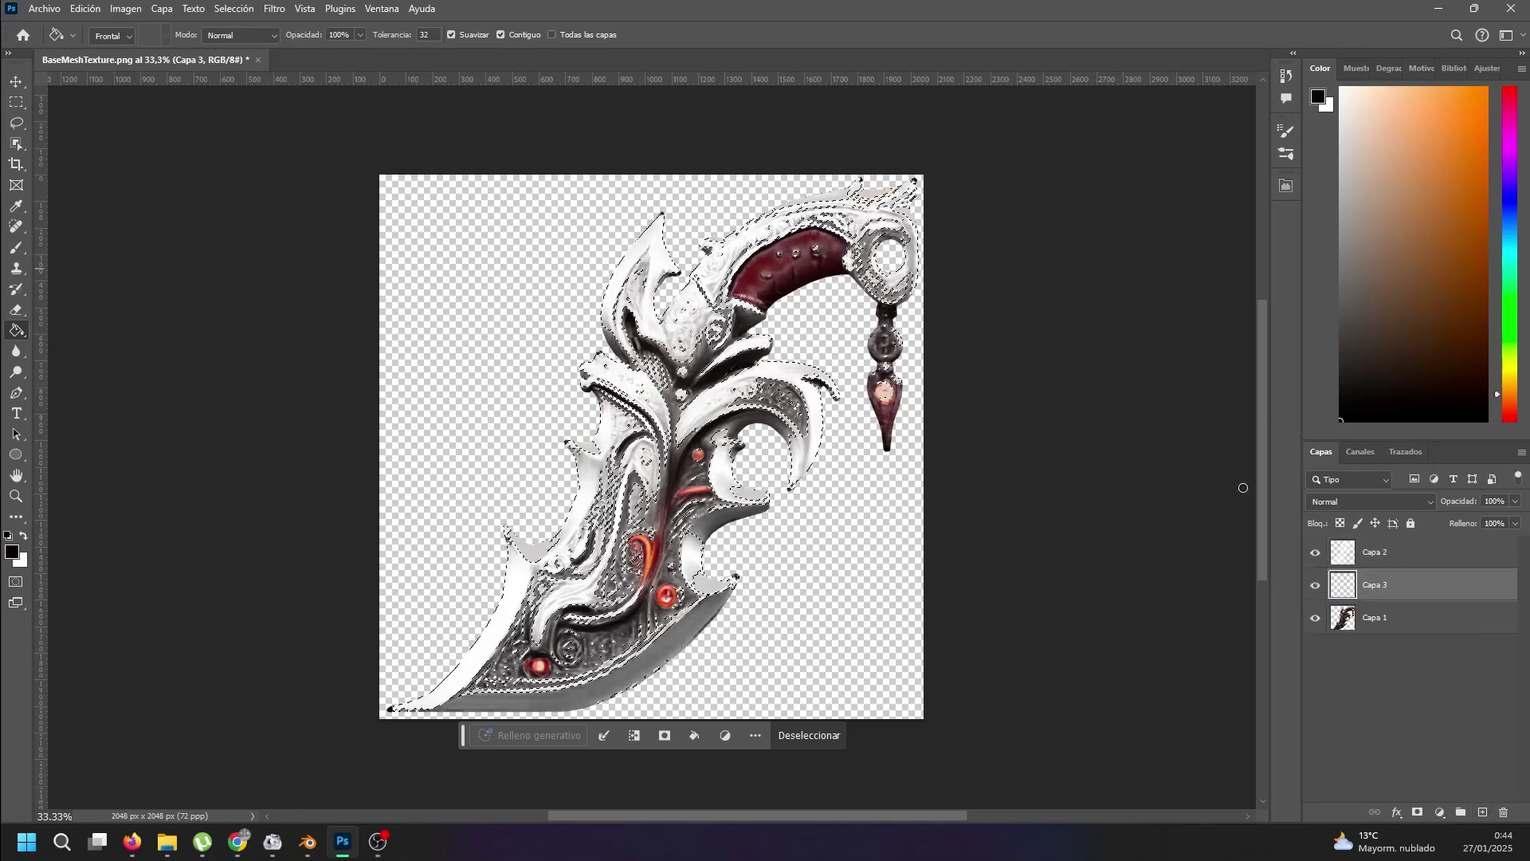
left_click(821, 539)
key("ctrl+z")
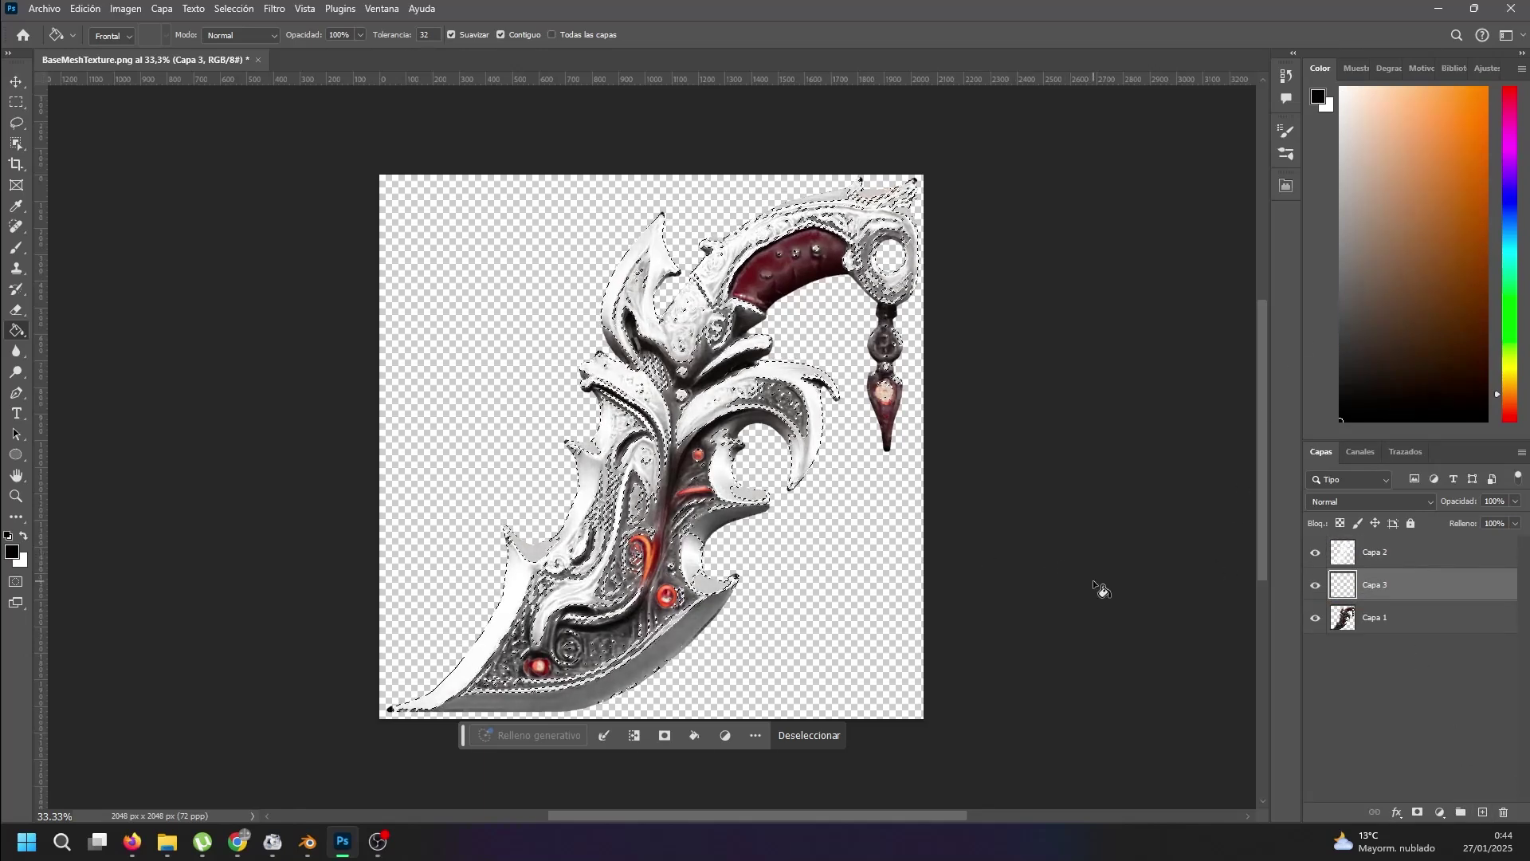
key("ctrl+d")
left_click(871, 582)
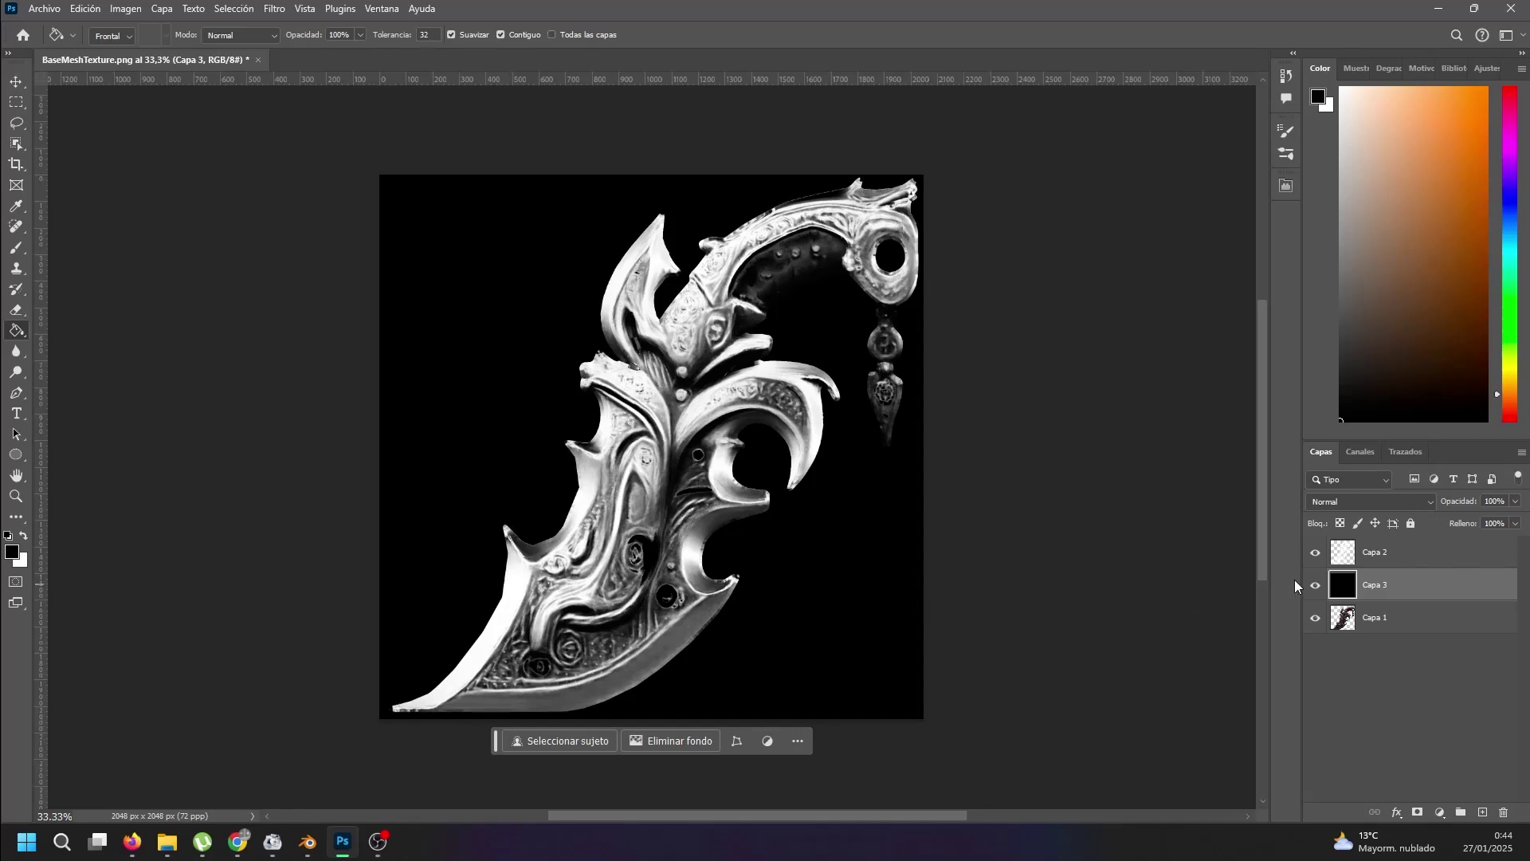
- Save a copy of the black-and-white map as a PNG named Metalic
left_click(54, 12)
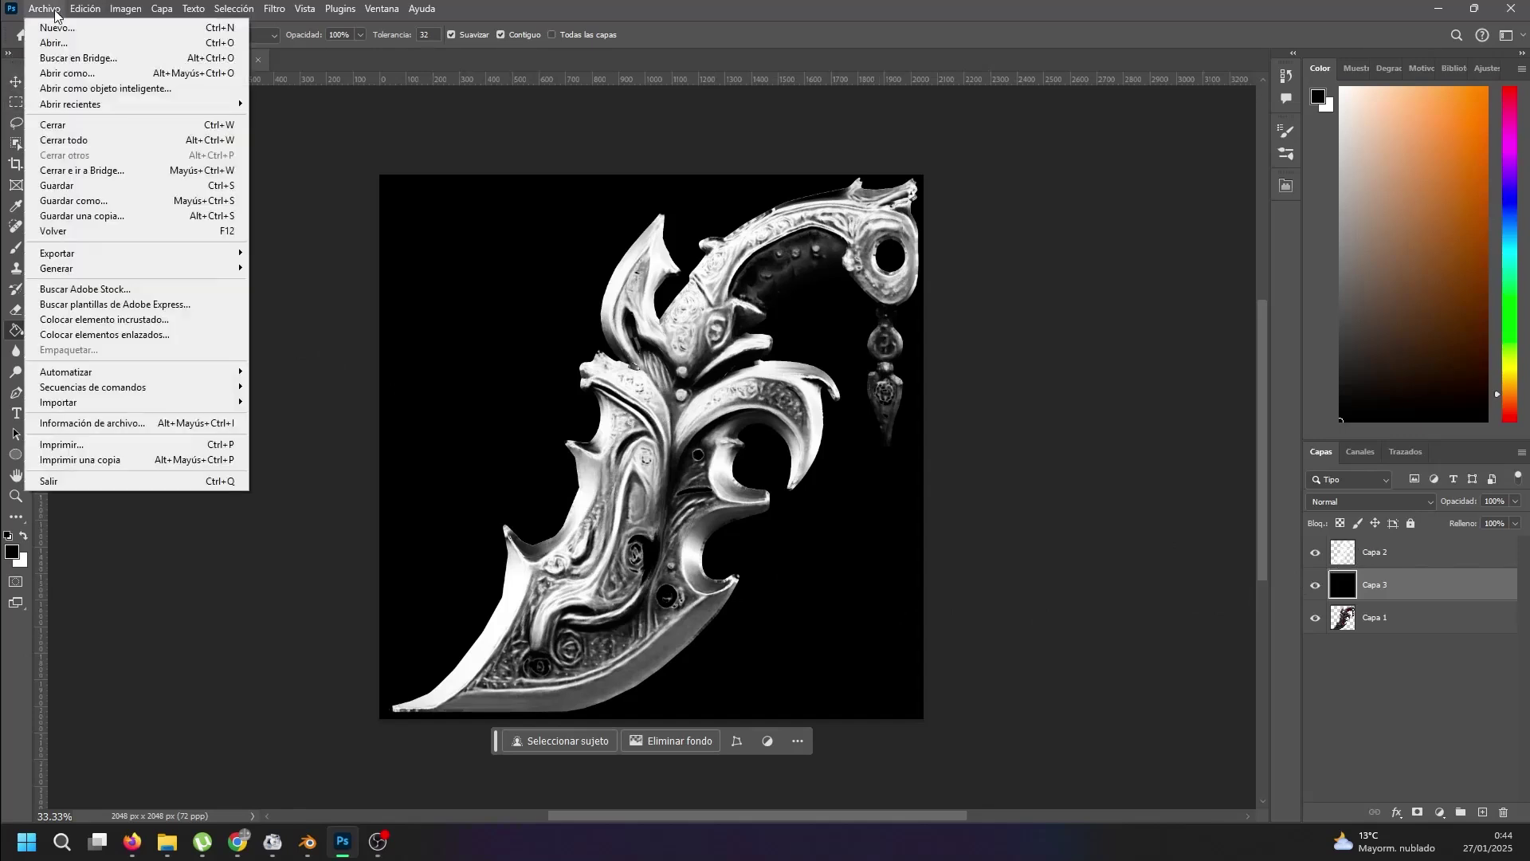
left_click(136, 217)
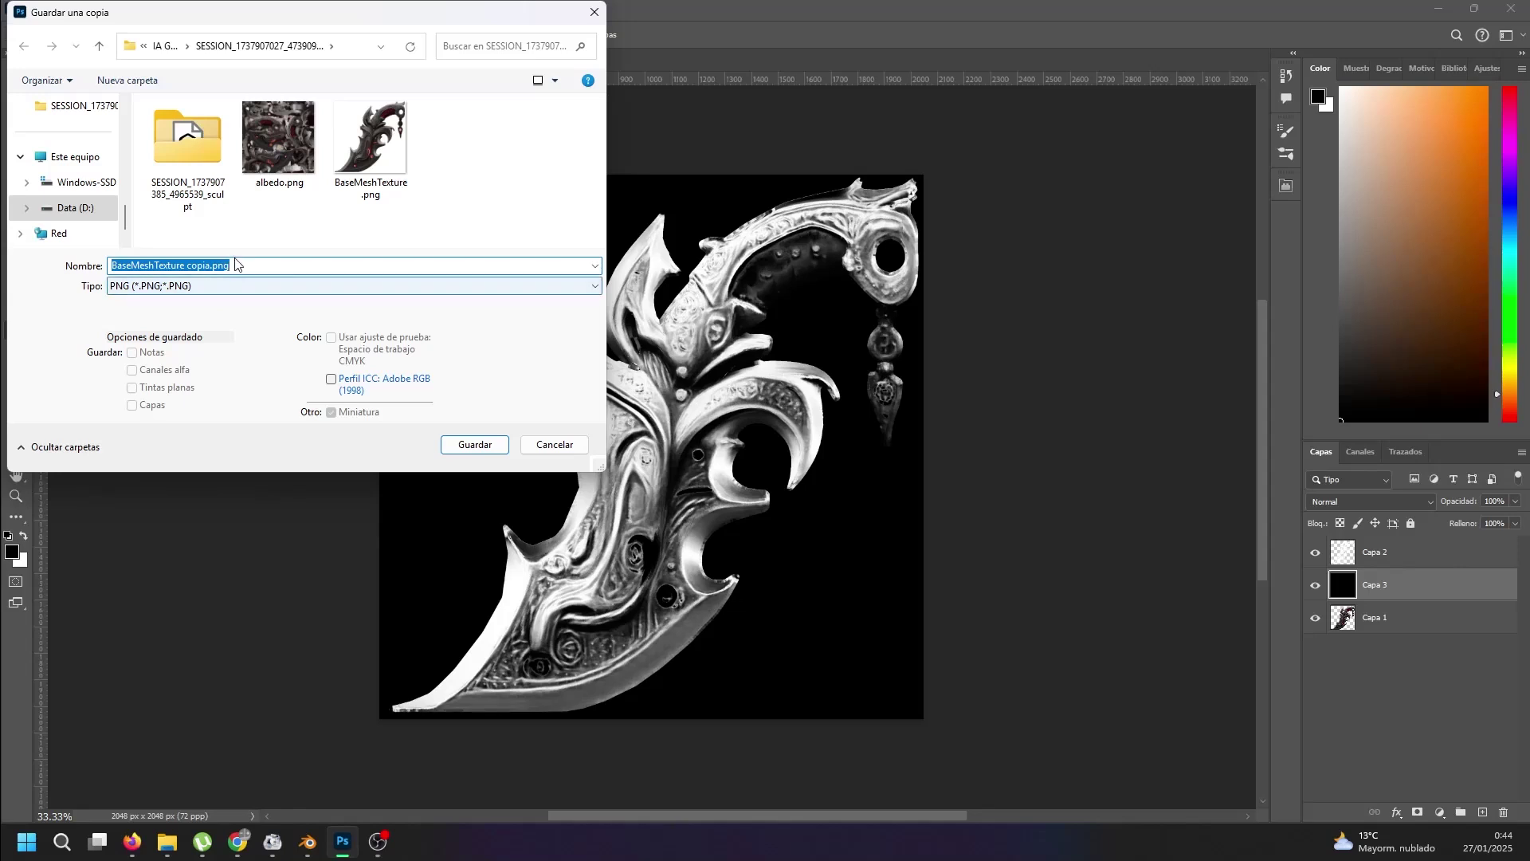
left_click(197, 264)
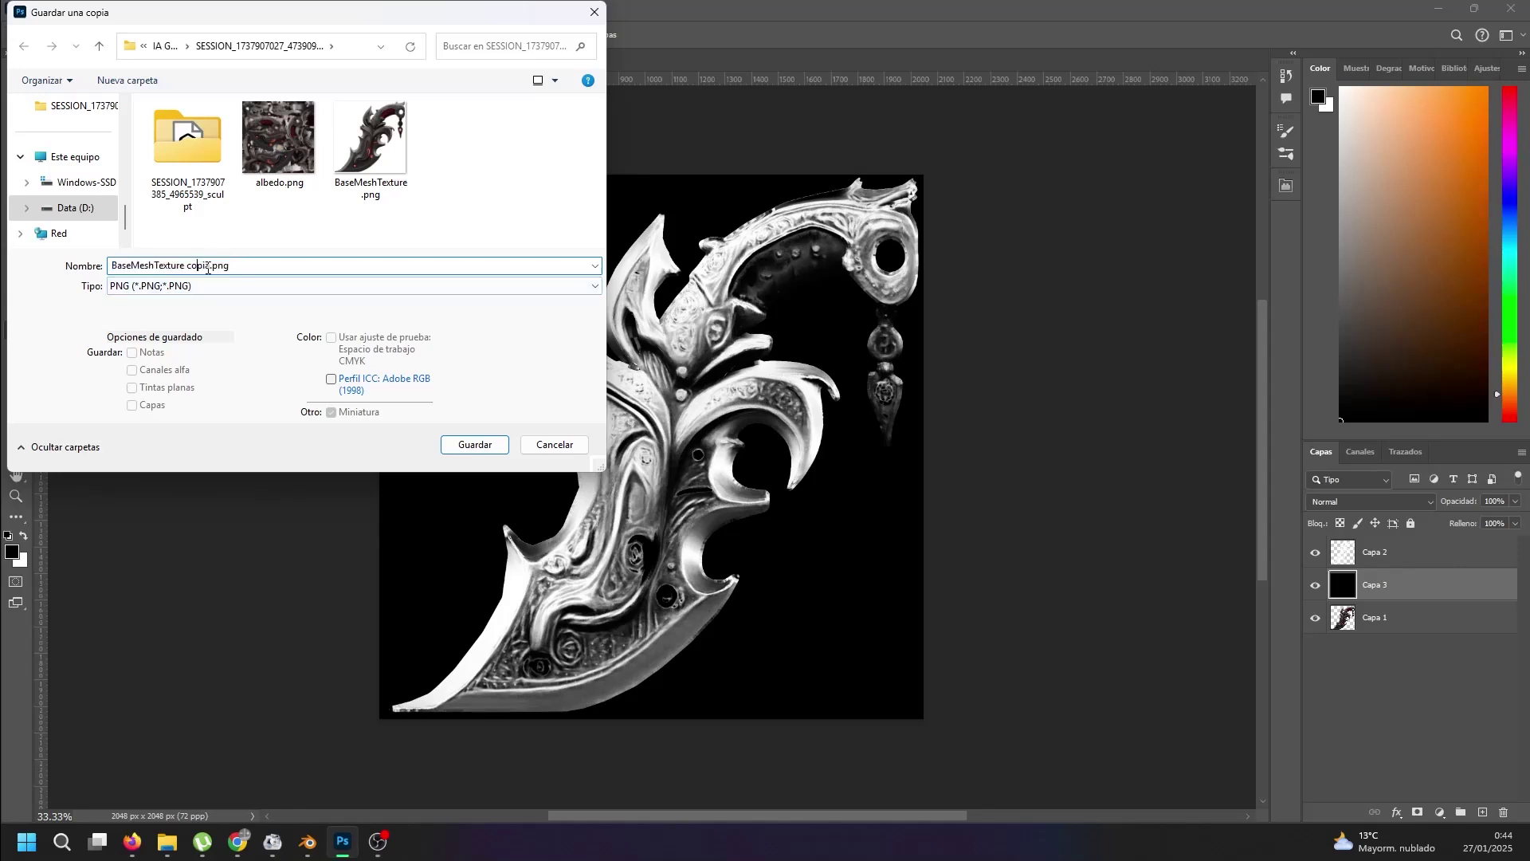
left_click_drag(209, 265, 110, 266)
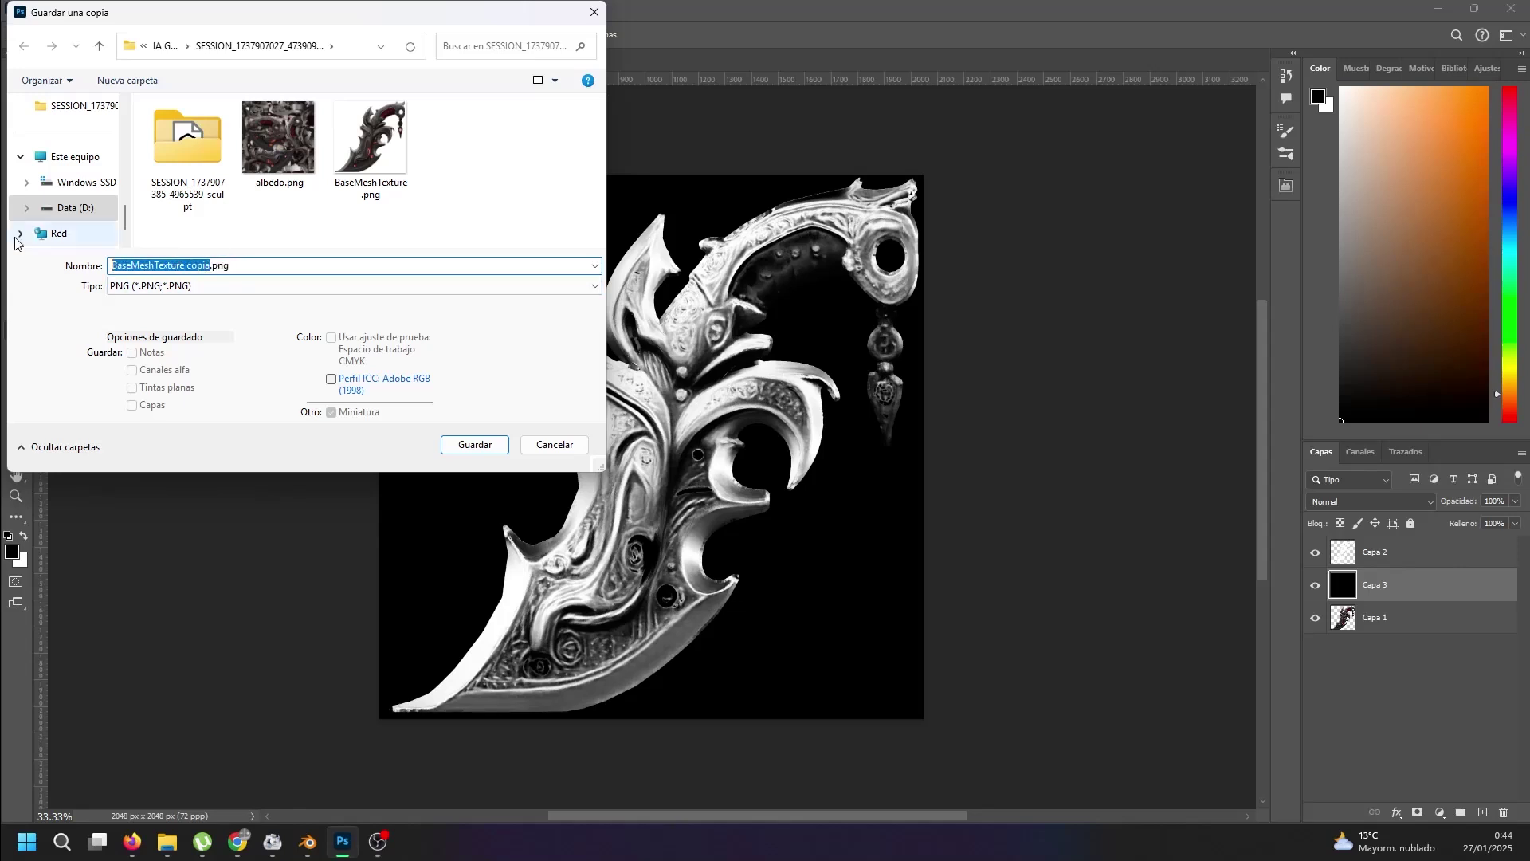
type("Met")
type("allic")
key("Return")
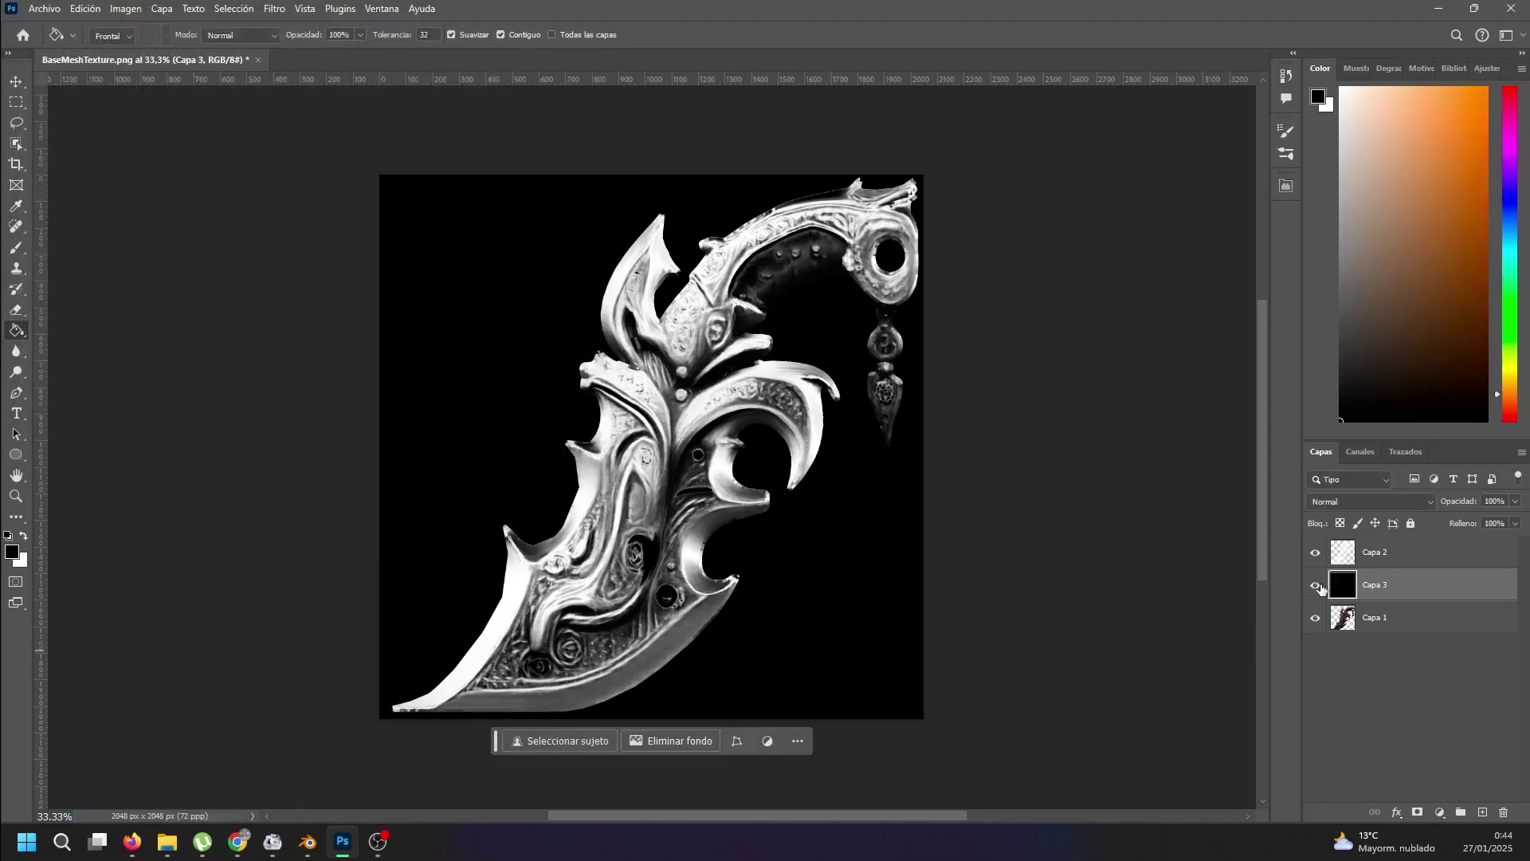
- Hide the white layer Capa 2 and the black layer Capa 3, and make the sword layer Capa 1 active
left_click(1316, 554)
left_click(1316, 585)
left_click(1344, 625)
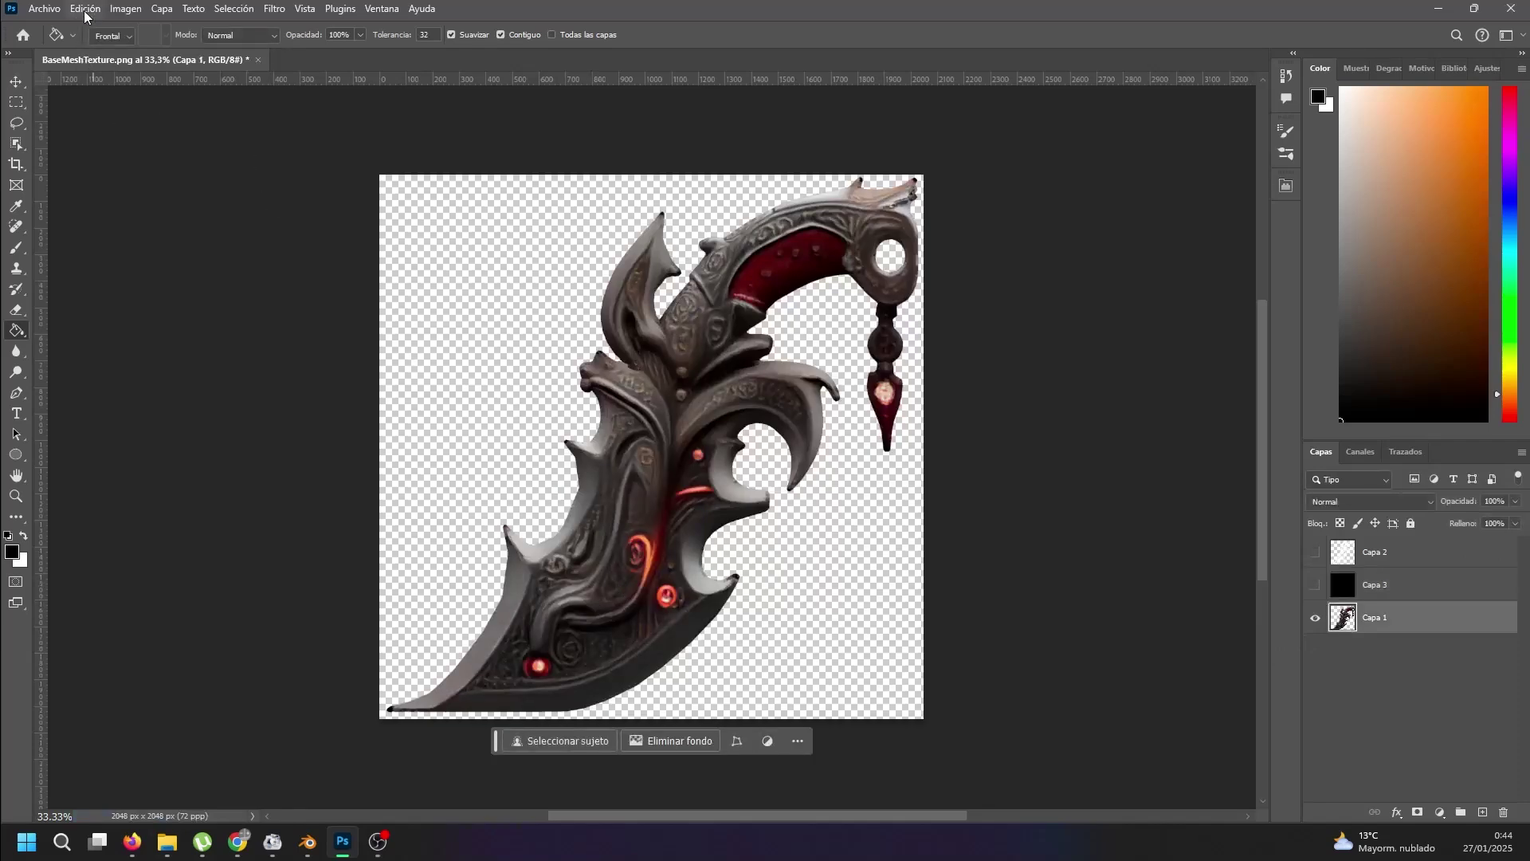
- Select the glowing red areas with Color Range, sampling the red gem near the blade's lower edge and raising the tolerance
left_click(130, 9)
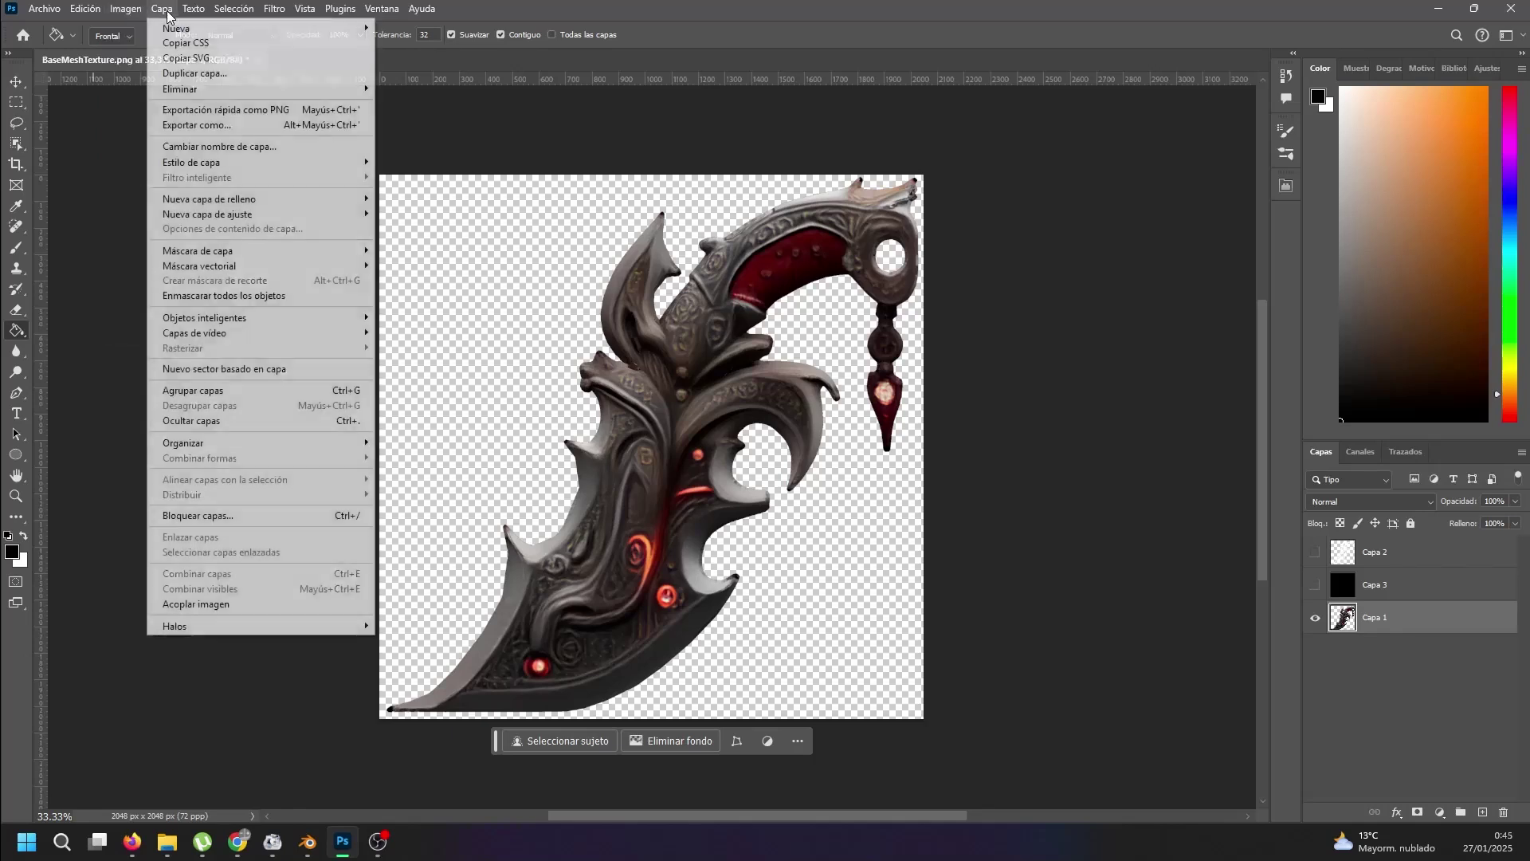
mouse_move(233, 9)
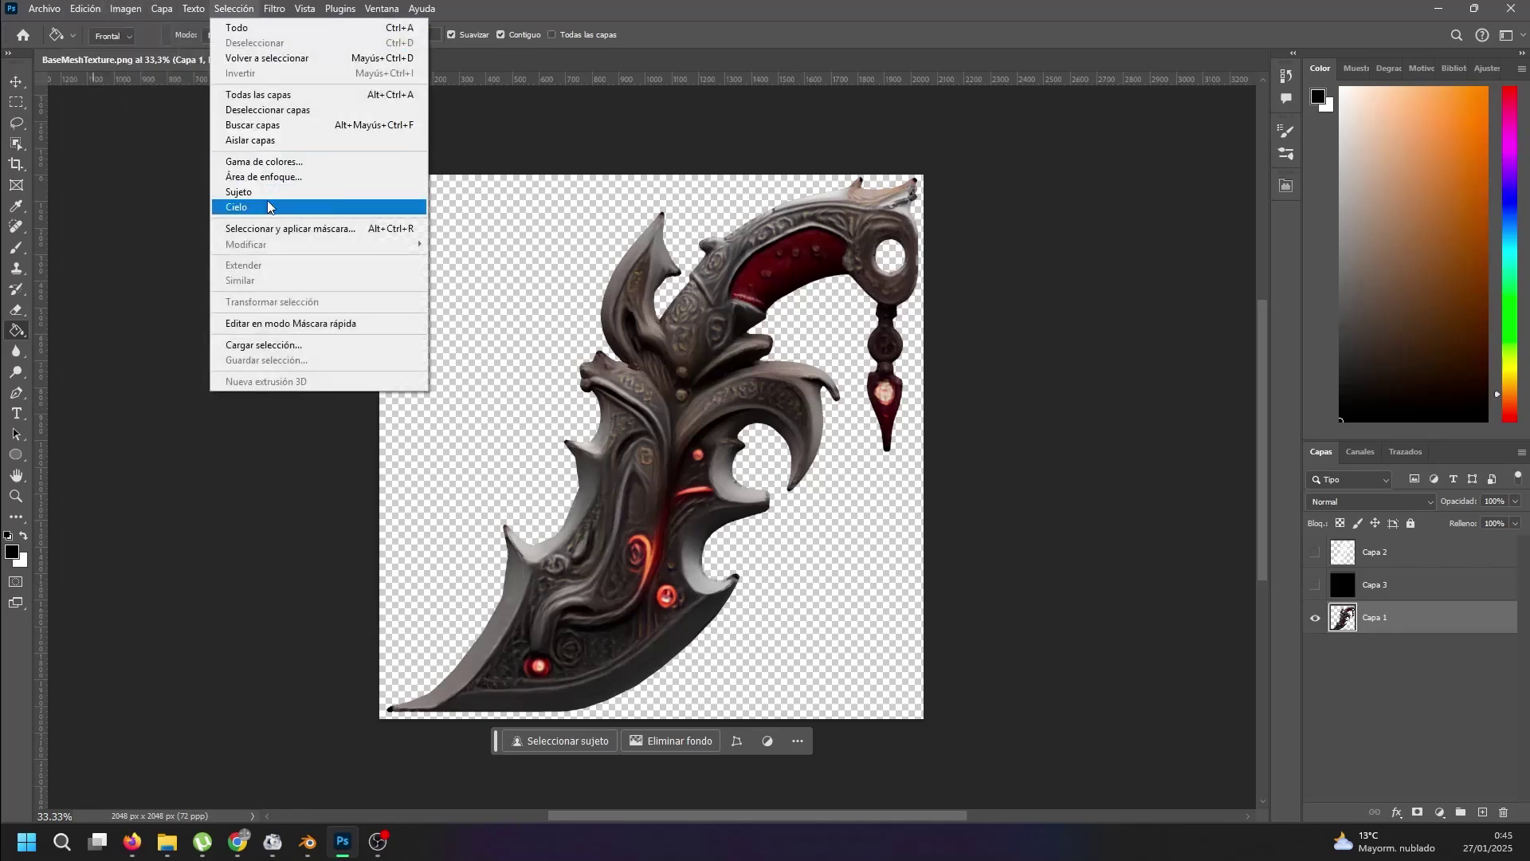
left_click(263, 161)
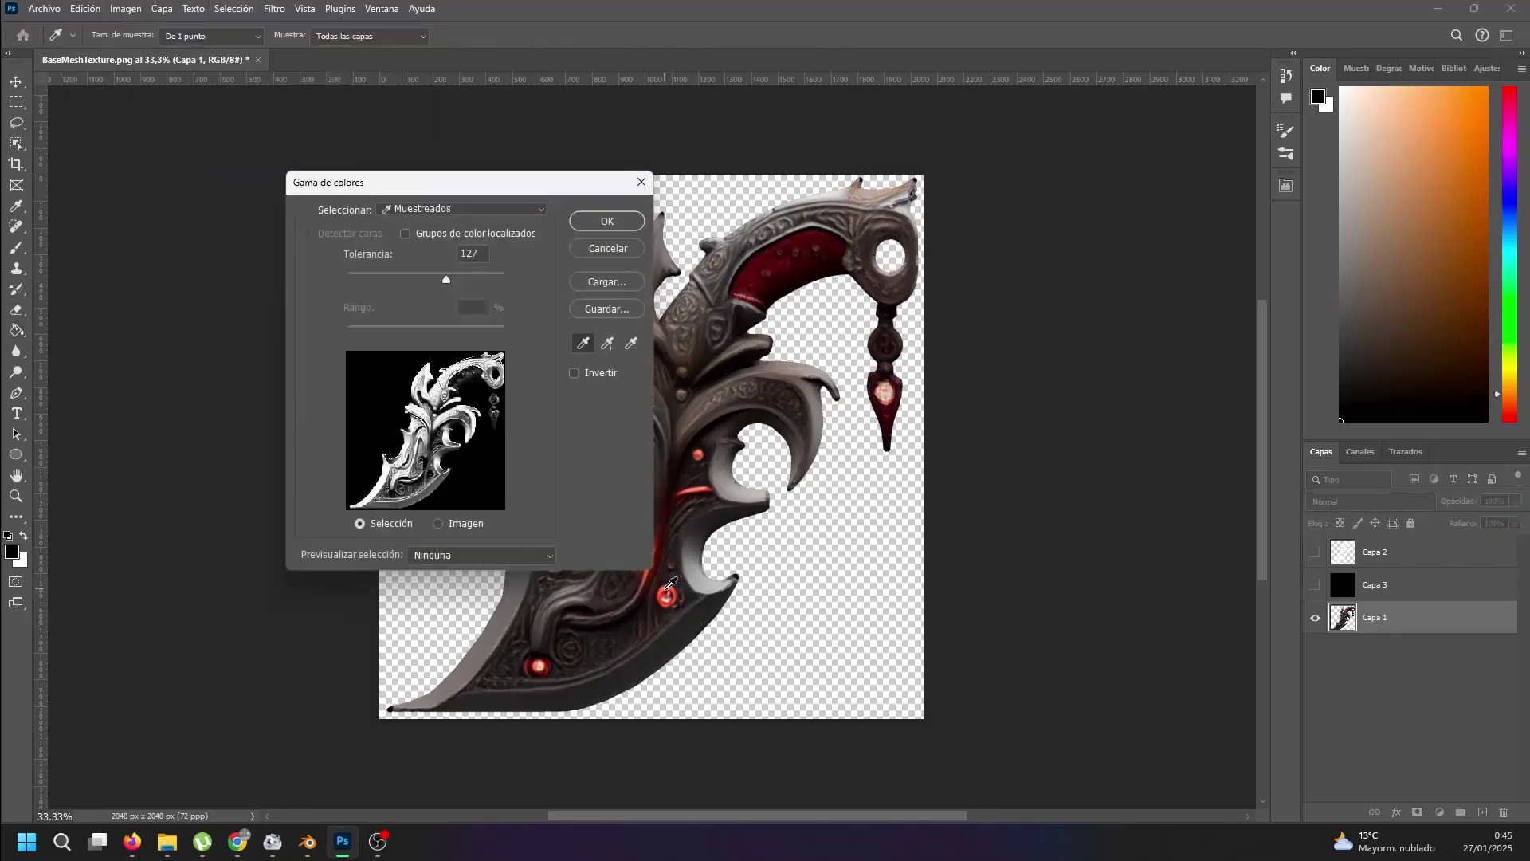
left_click(668, 587)
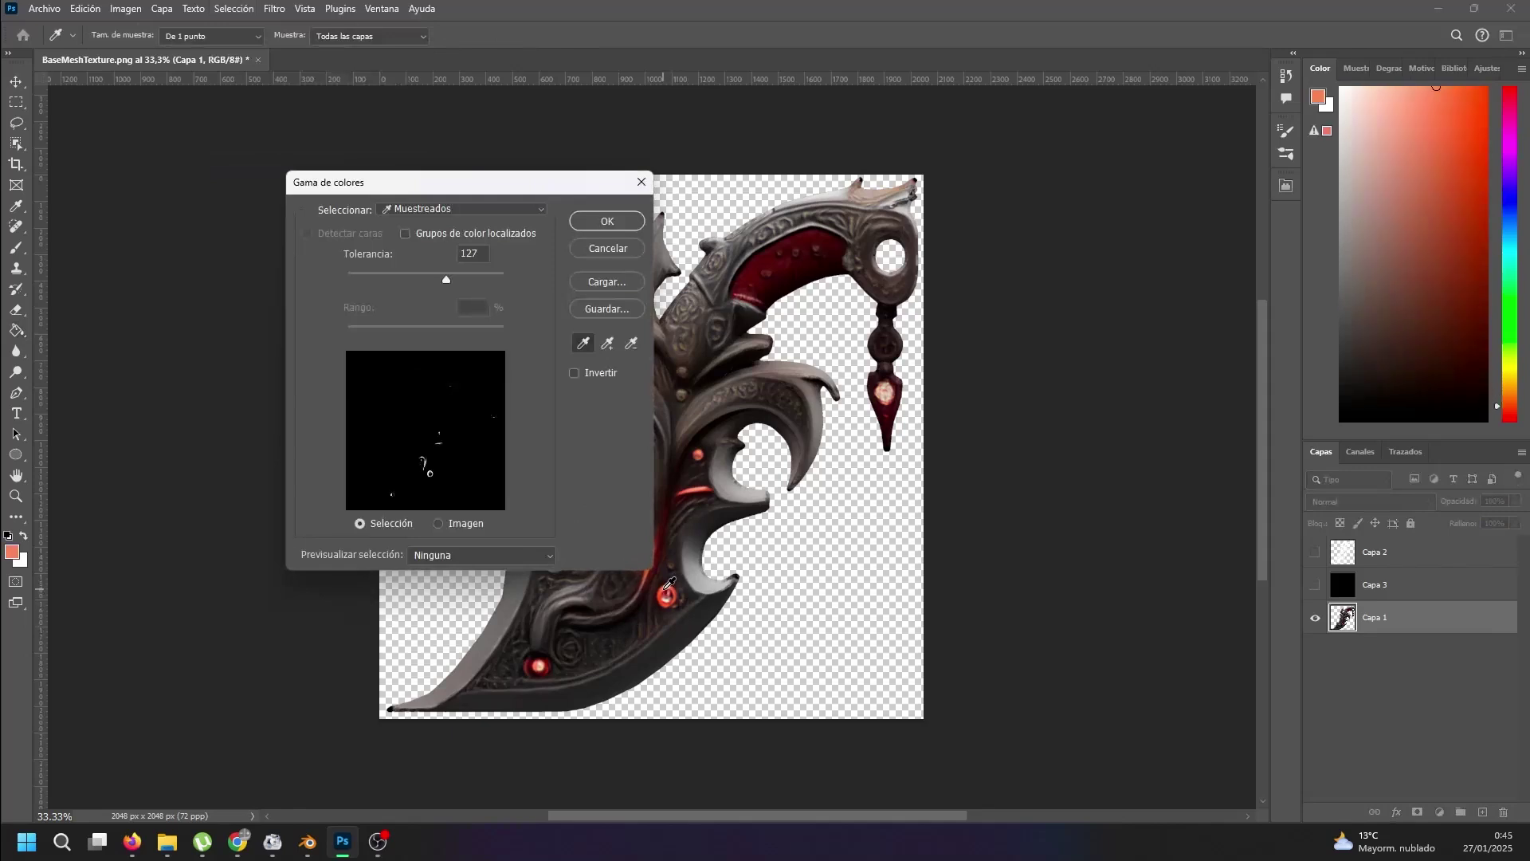
left_click_drag(446, 279, 490, 285)
left_click(606, 222)
- Add a new layer above the others and fill the selected glowing areas on it with white
key("g")
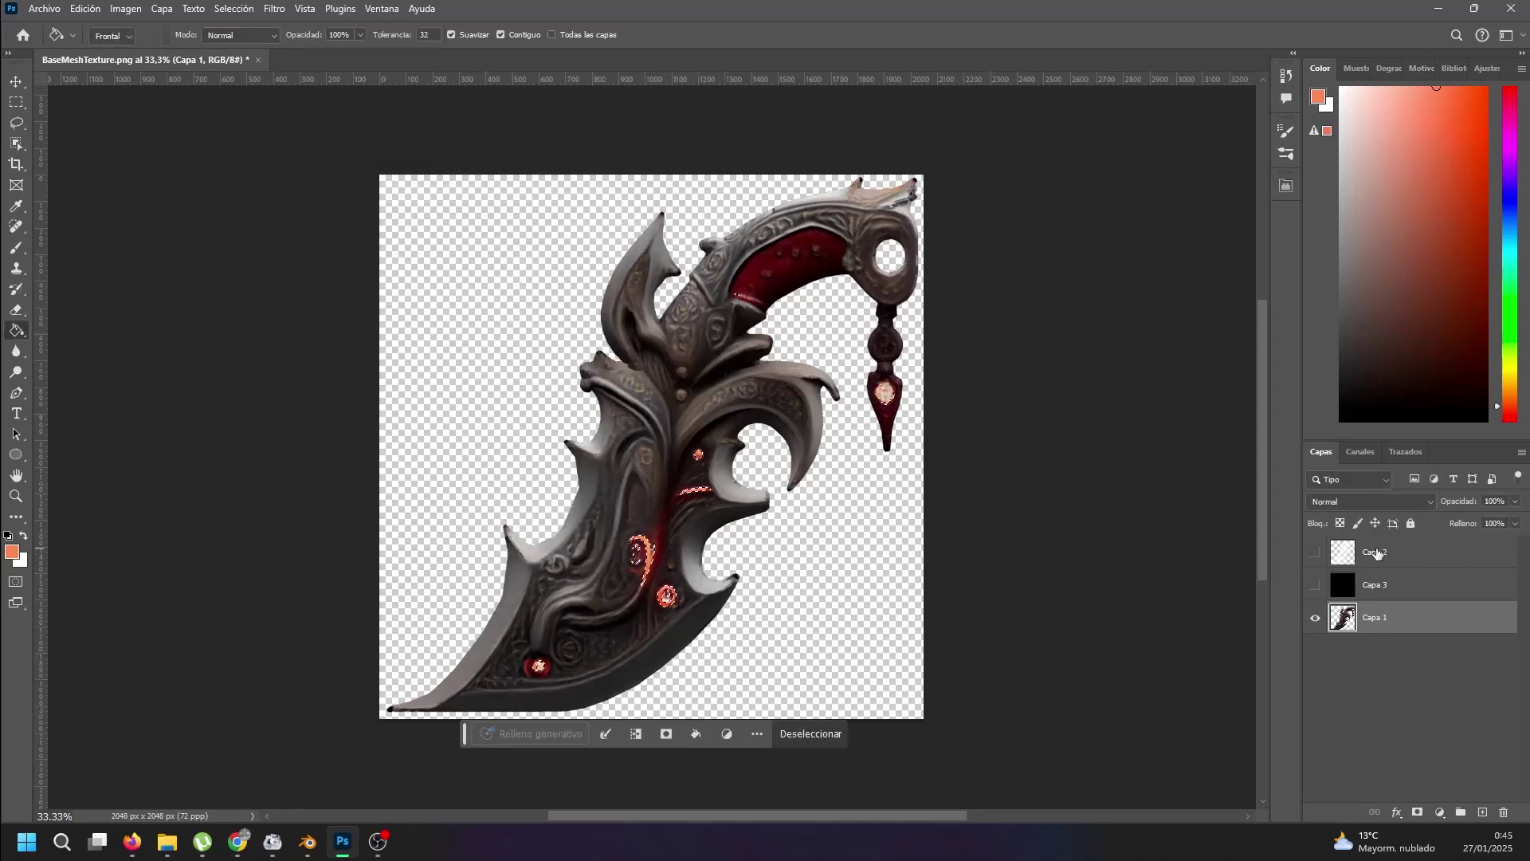
key("alt+period")
left_click(1483, 813)
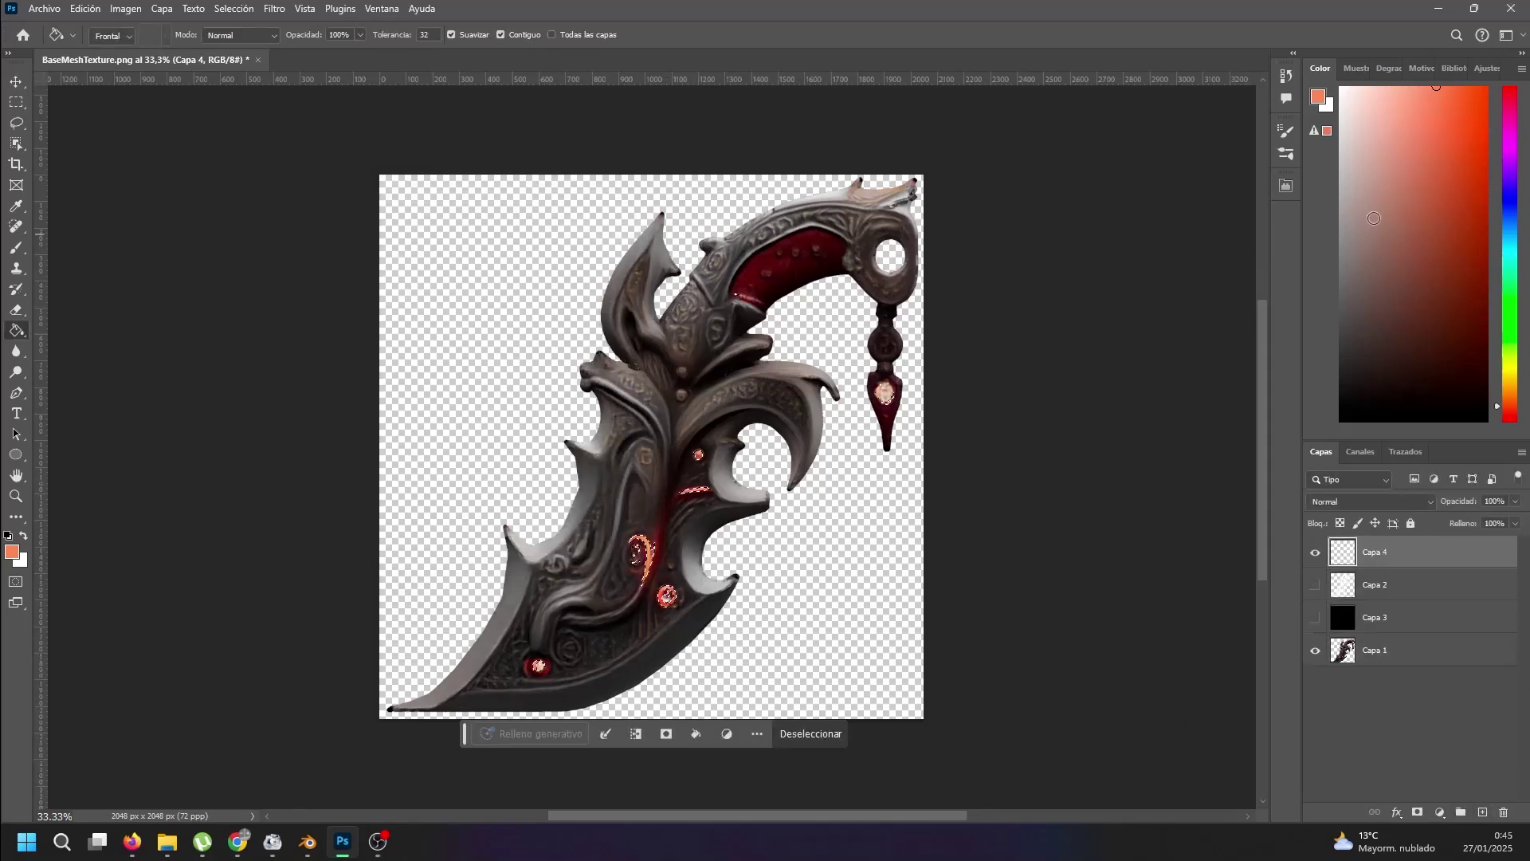
key("x")
key("alt+BackSpace")
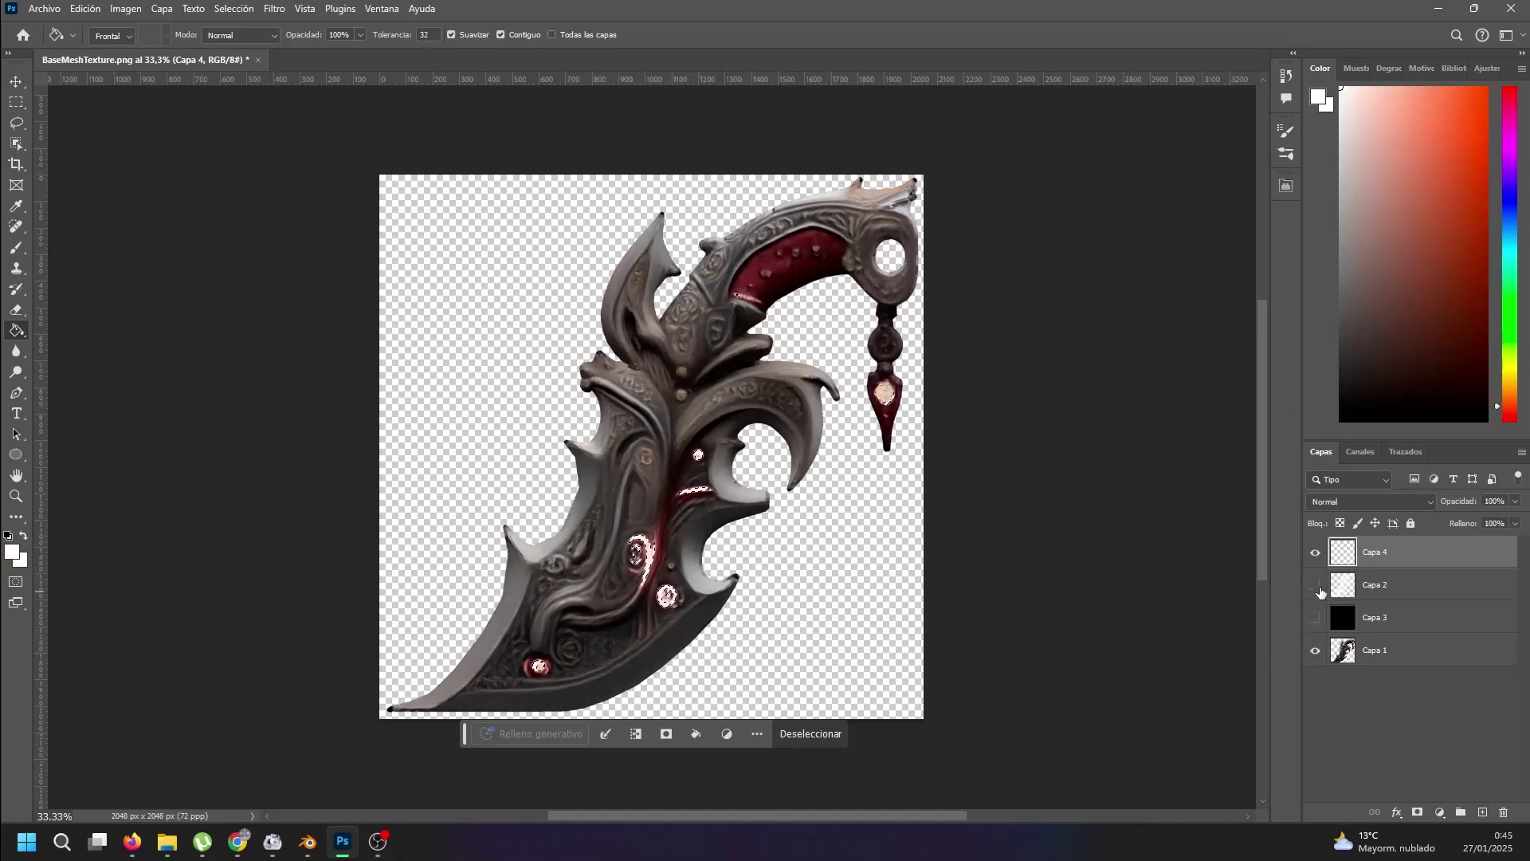
- Show the black layer Capa 3, hide the sword layer Capa 1 and clear the selection
left_click(1316, 618)
left_click(1315, 650)
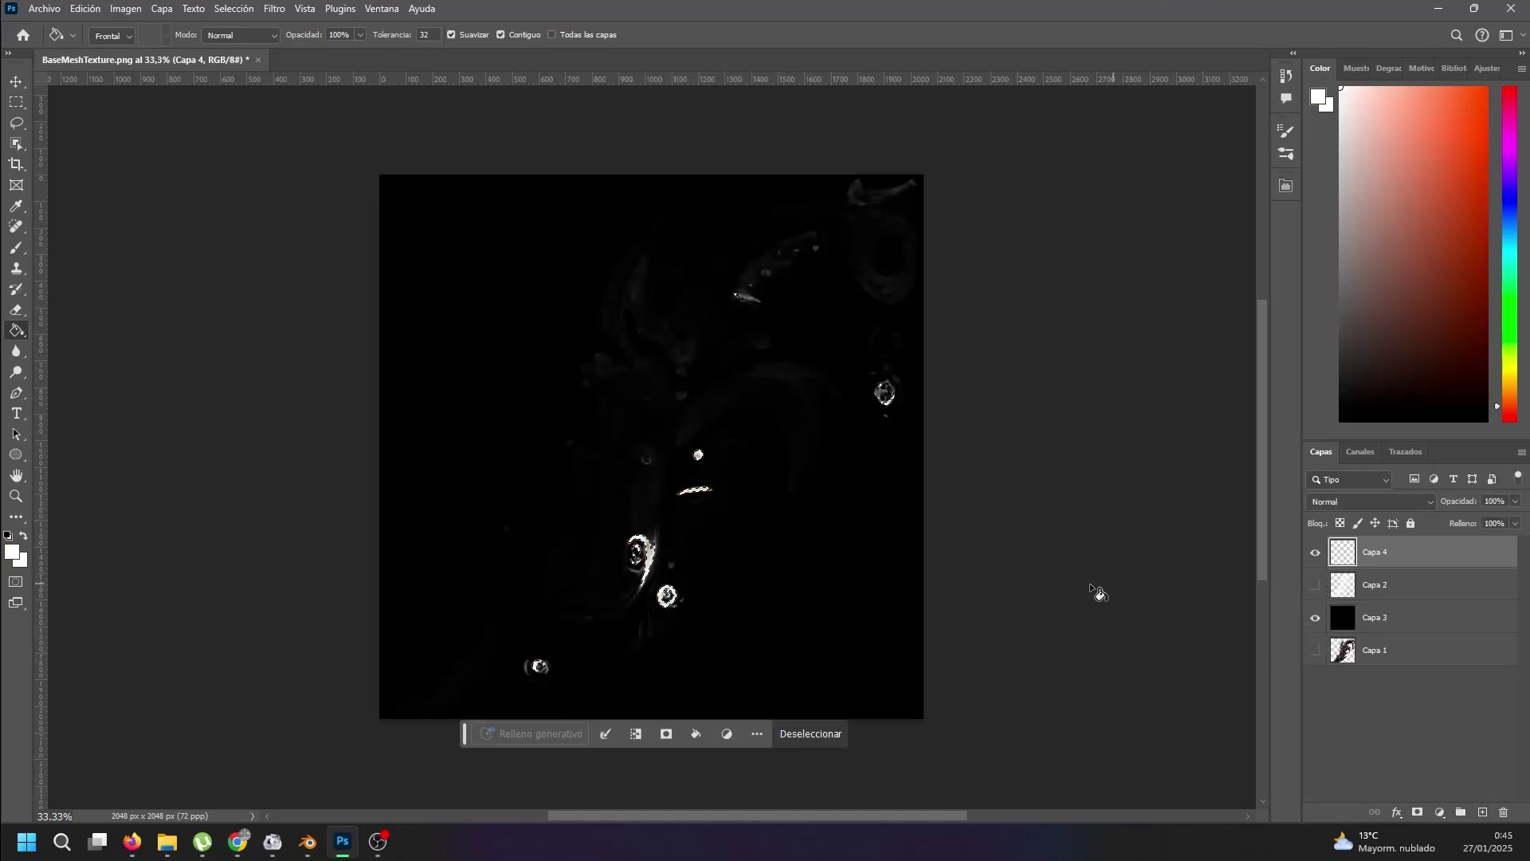
key("ctrl+d")
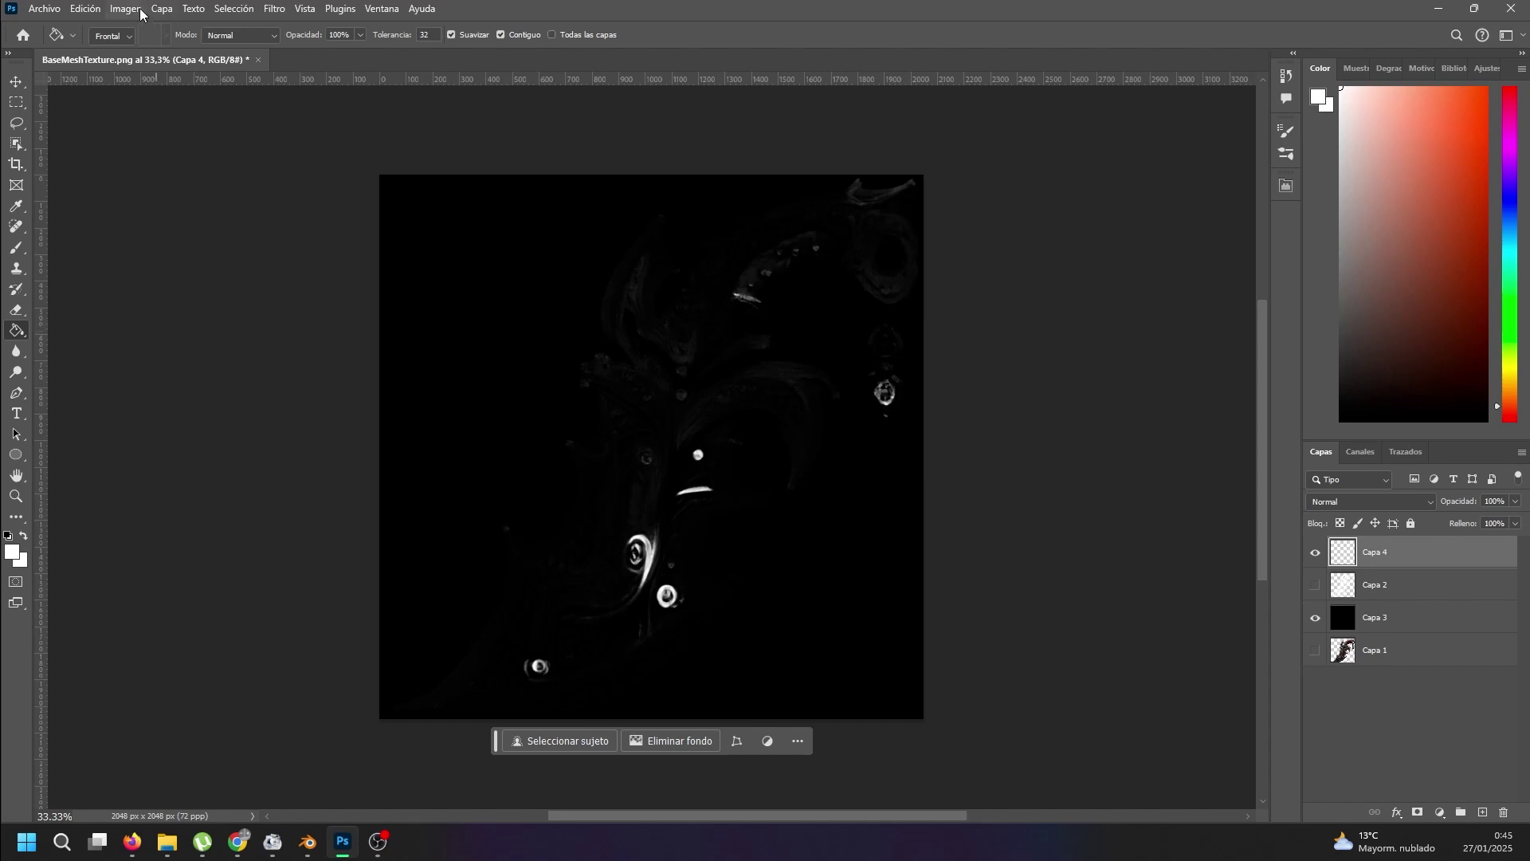
- Save a copy of the glow-area map as a PNG named Roughness
left_click(29, 9)
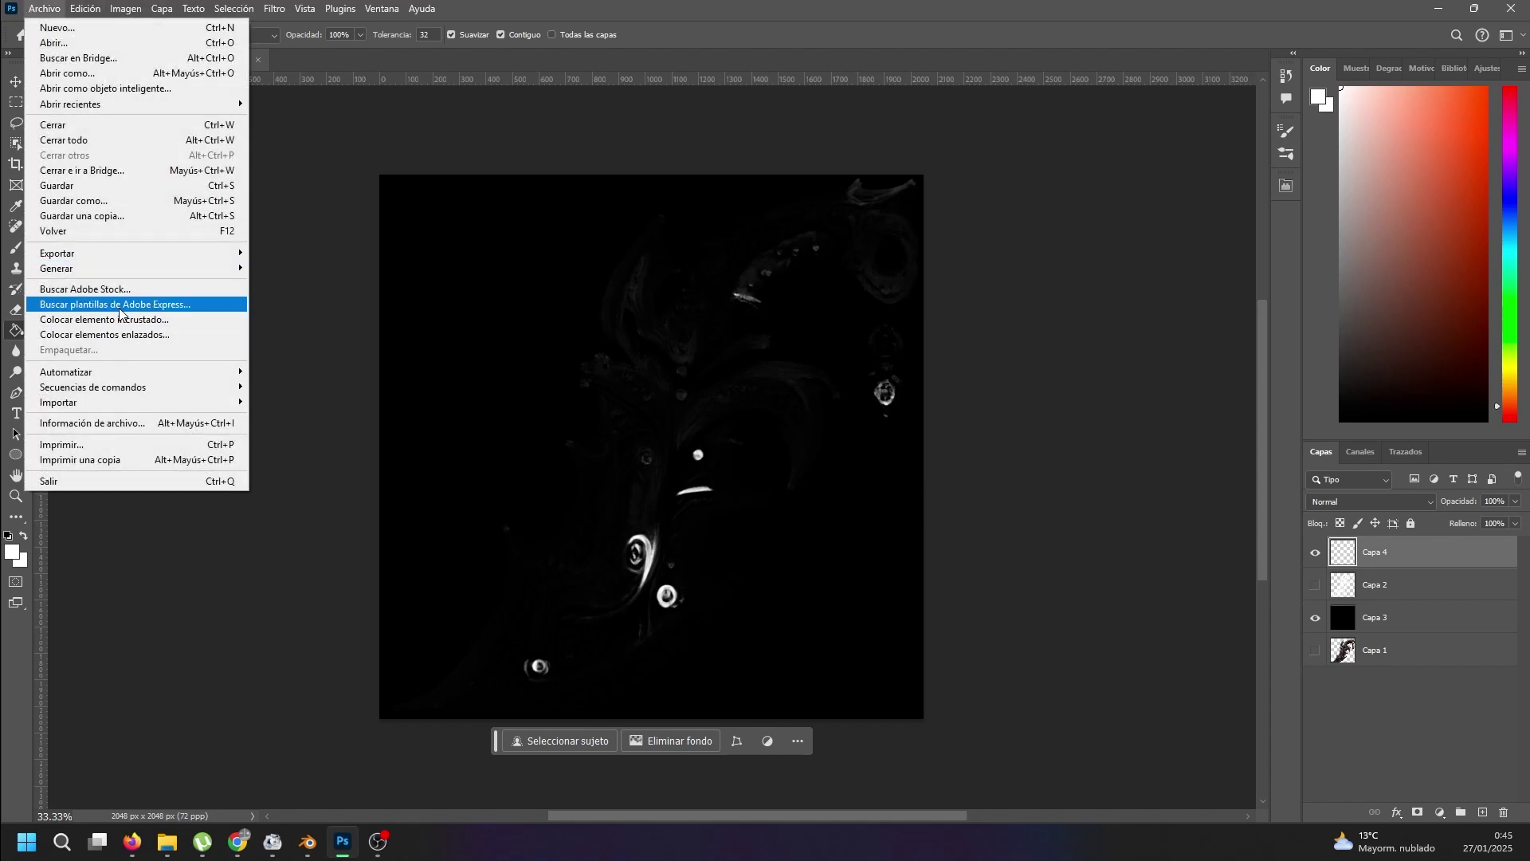
left_click(109, 216)
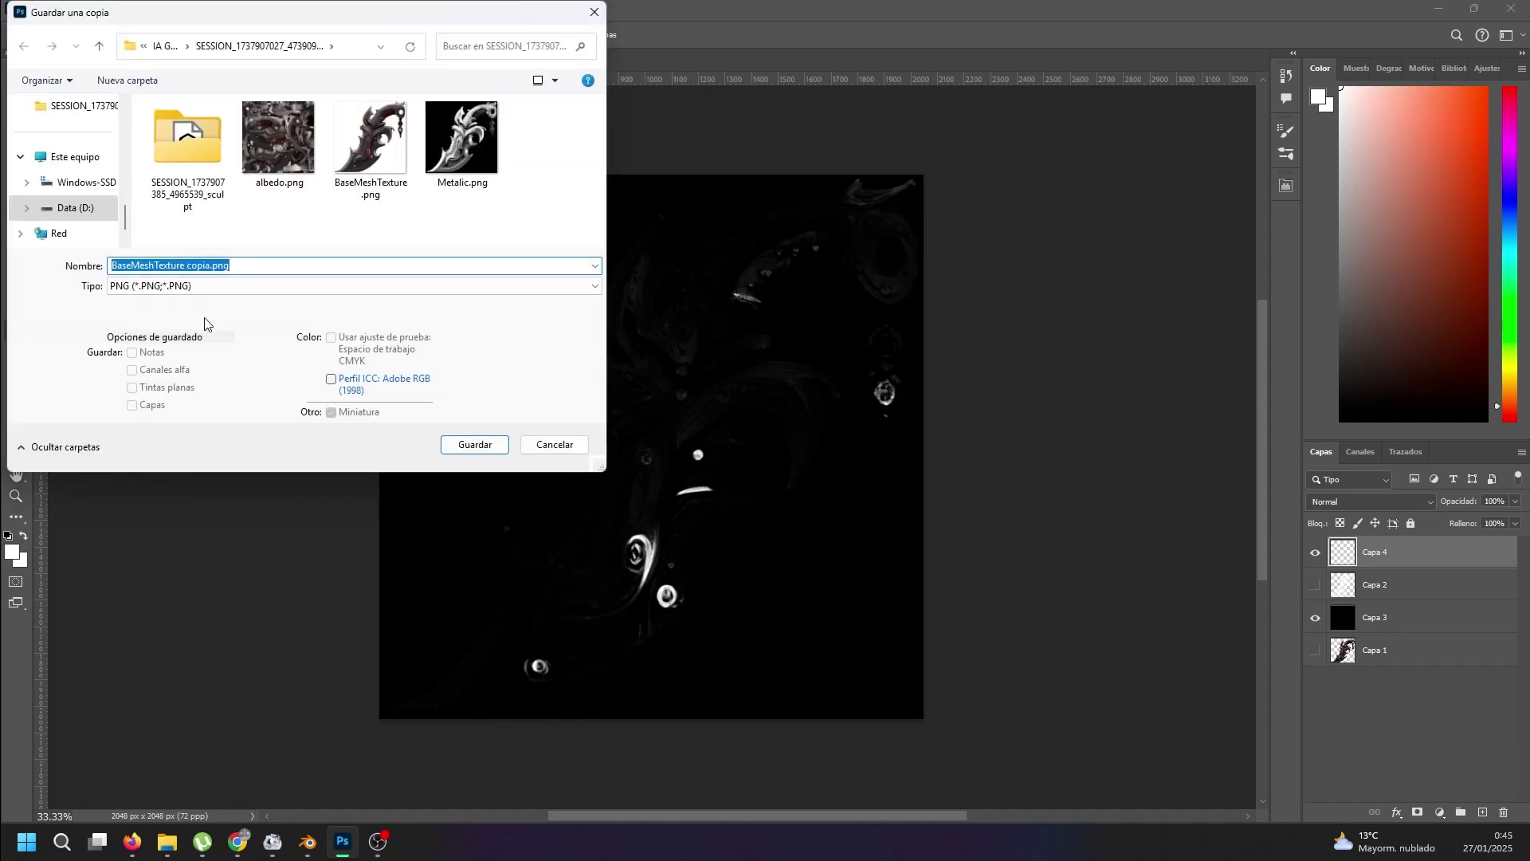
left_click(207, 268)
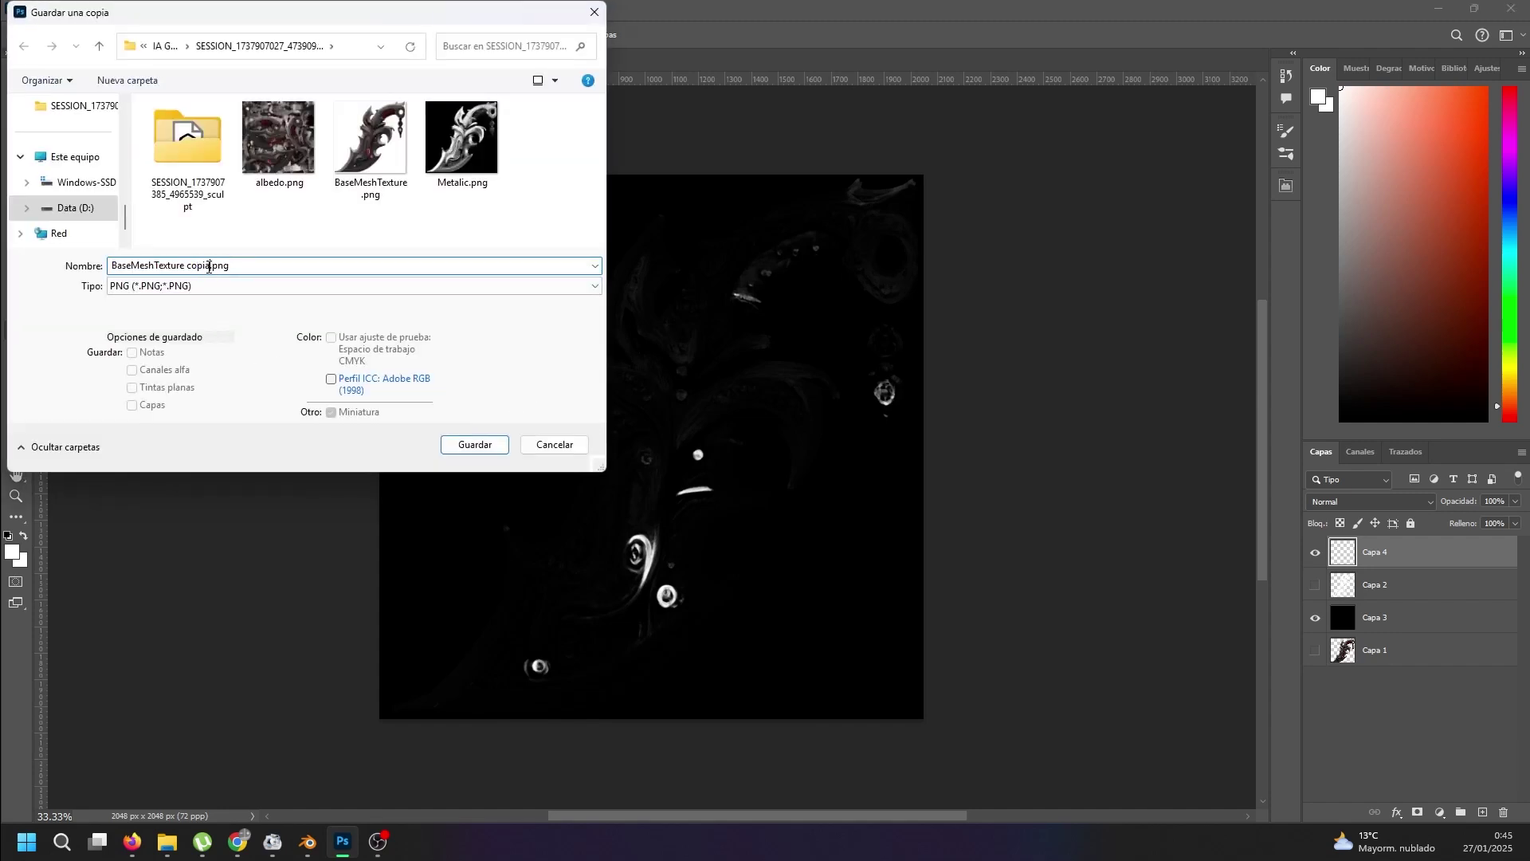
key("shift+Home")
type("Roughness")
key("Return")
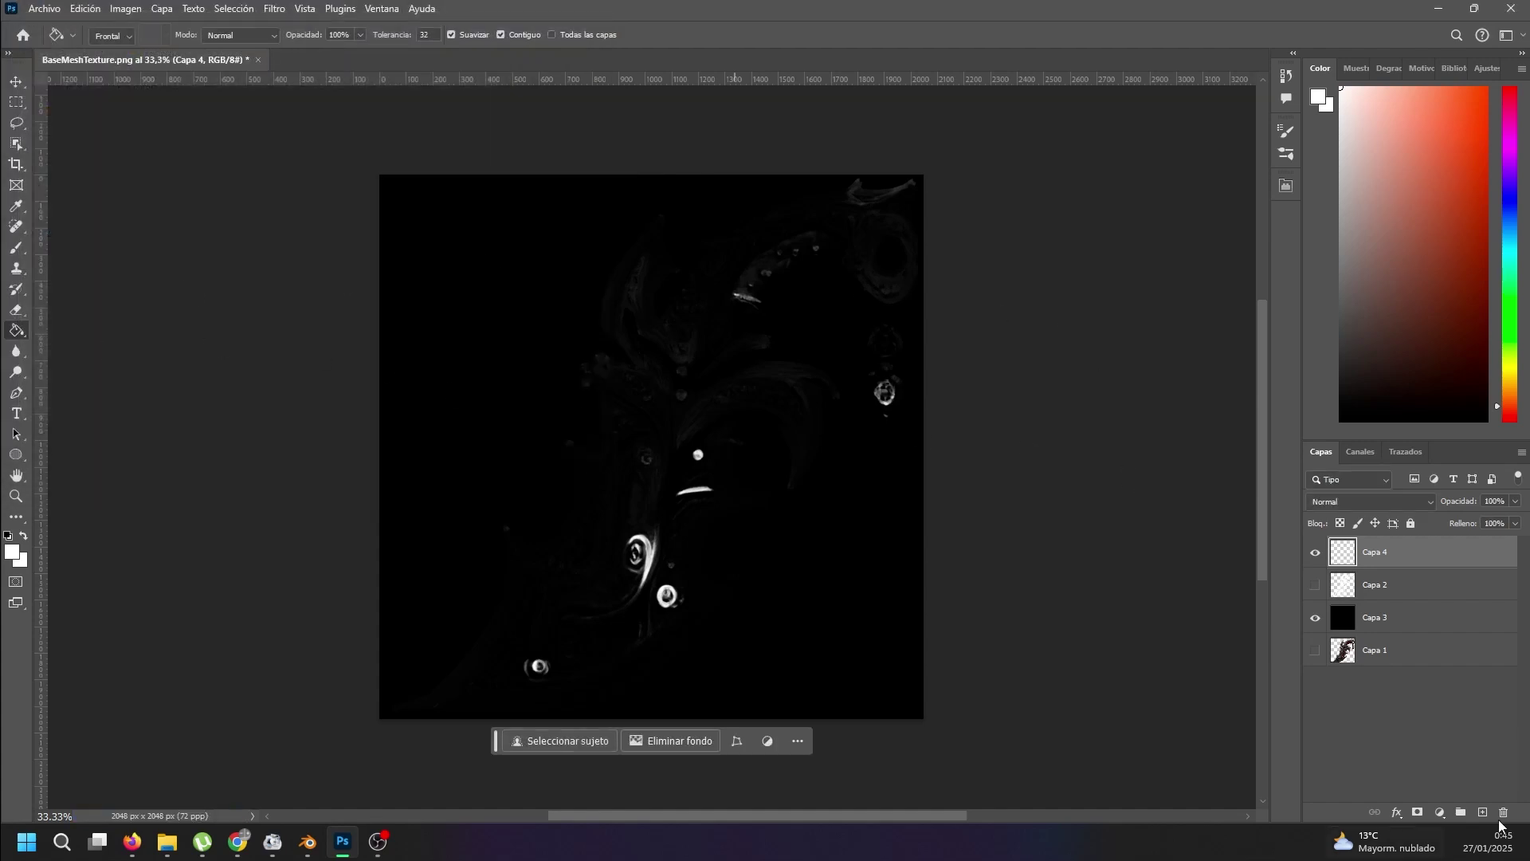
- Hide layers Capa 4 and Capa 3 and show the sword layer Capa 1
left_click(1316, 554)
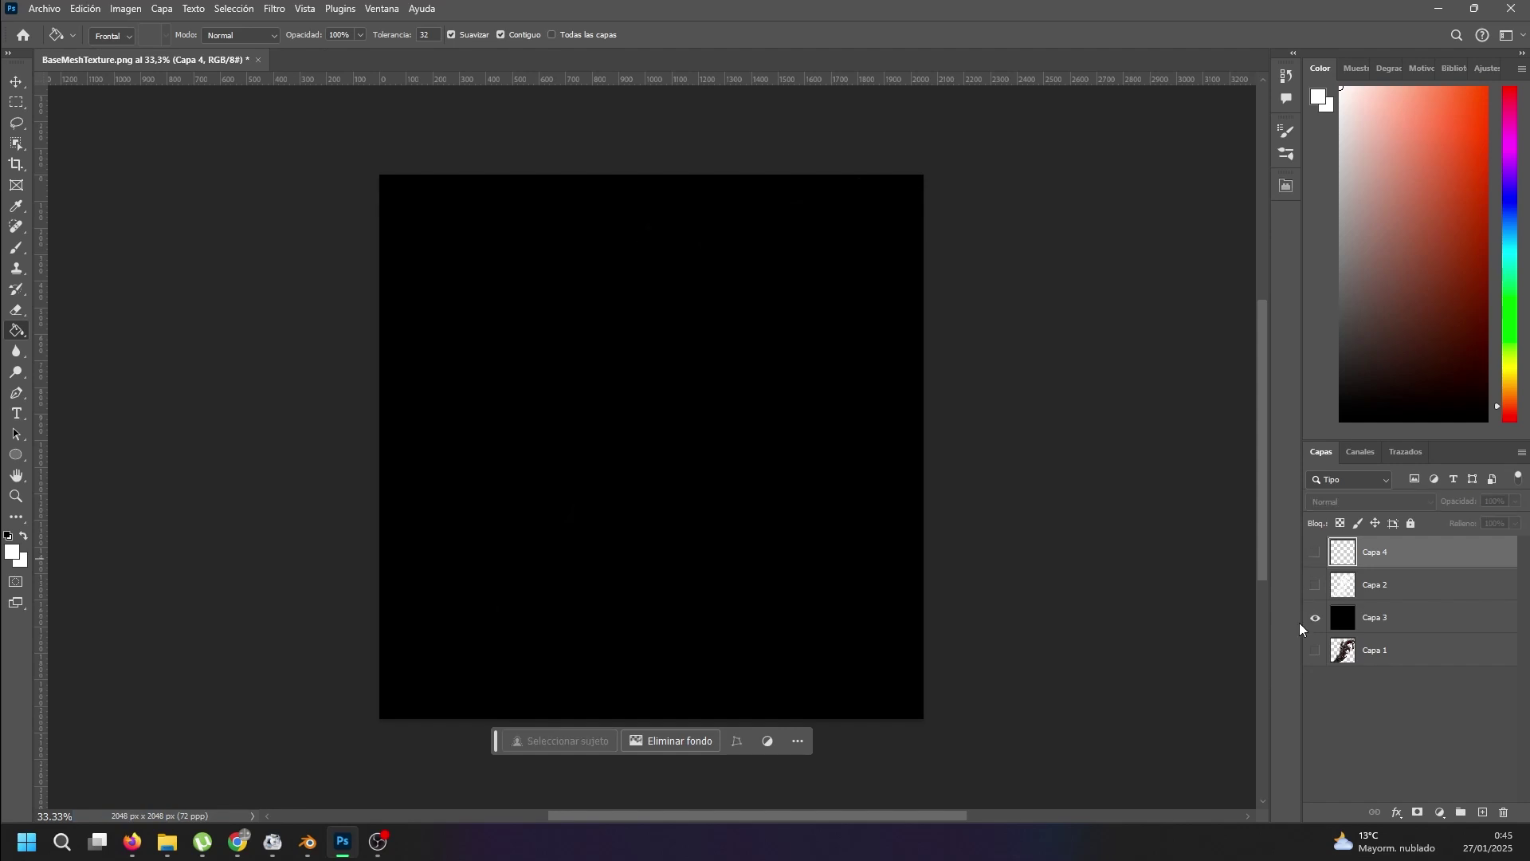
left_click(1316, 625)
left_click(1316, 652)
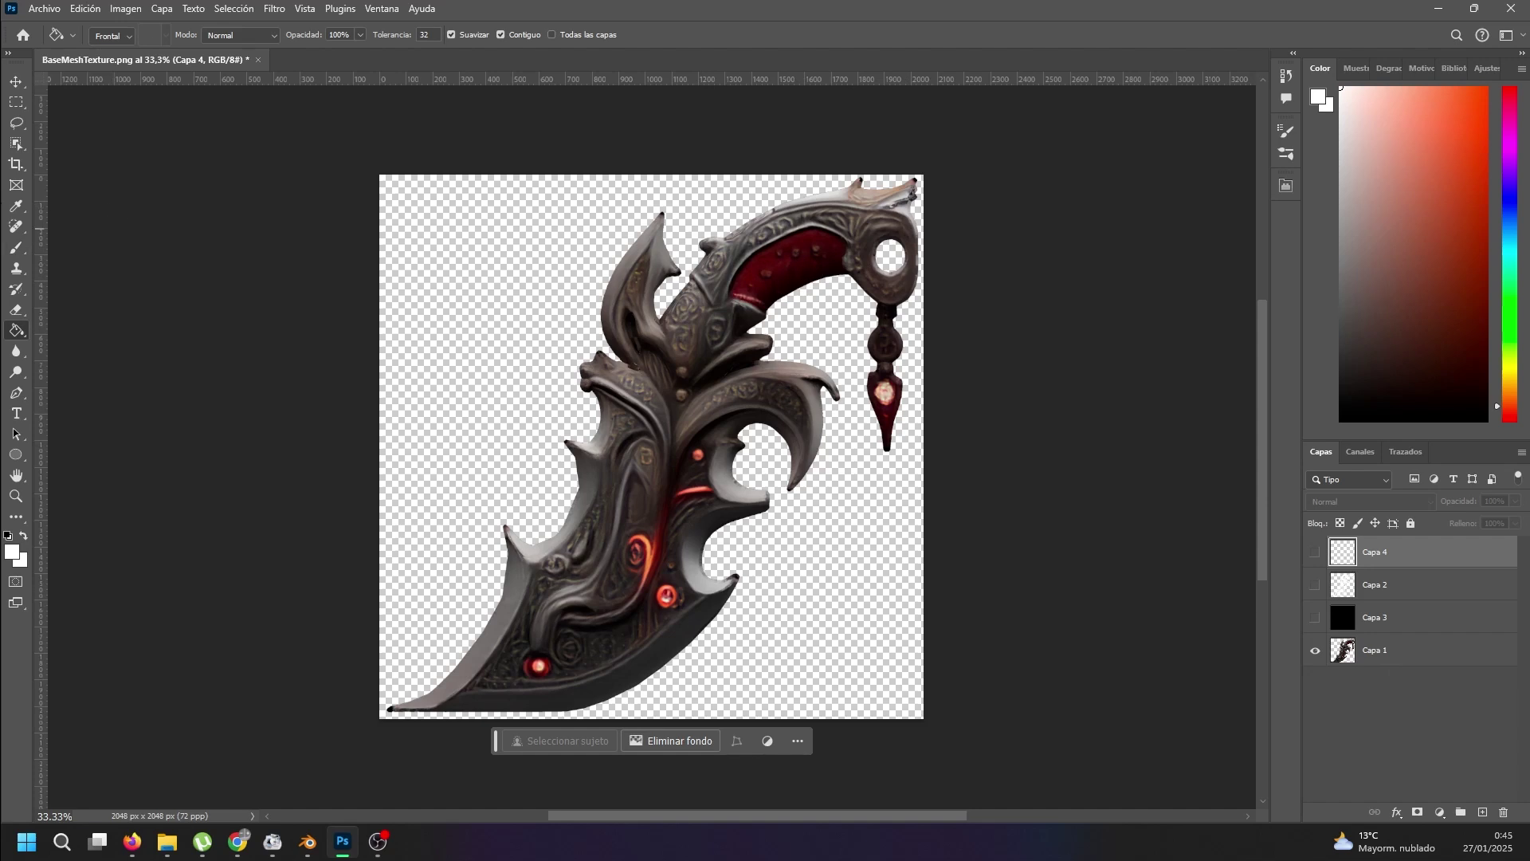
- Select the dark red areas with Color Range, sampling the red grip and setting the tolerance to 122
left_click(16, 205)
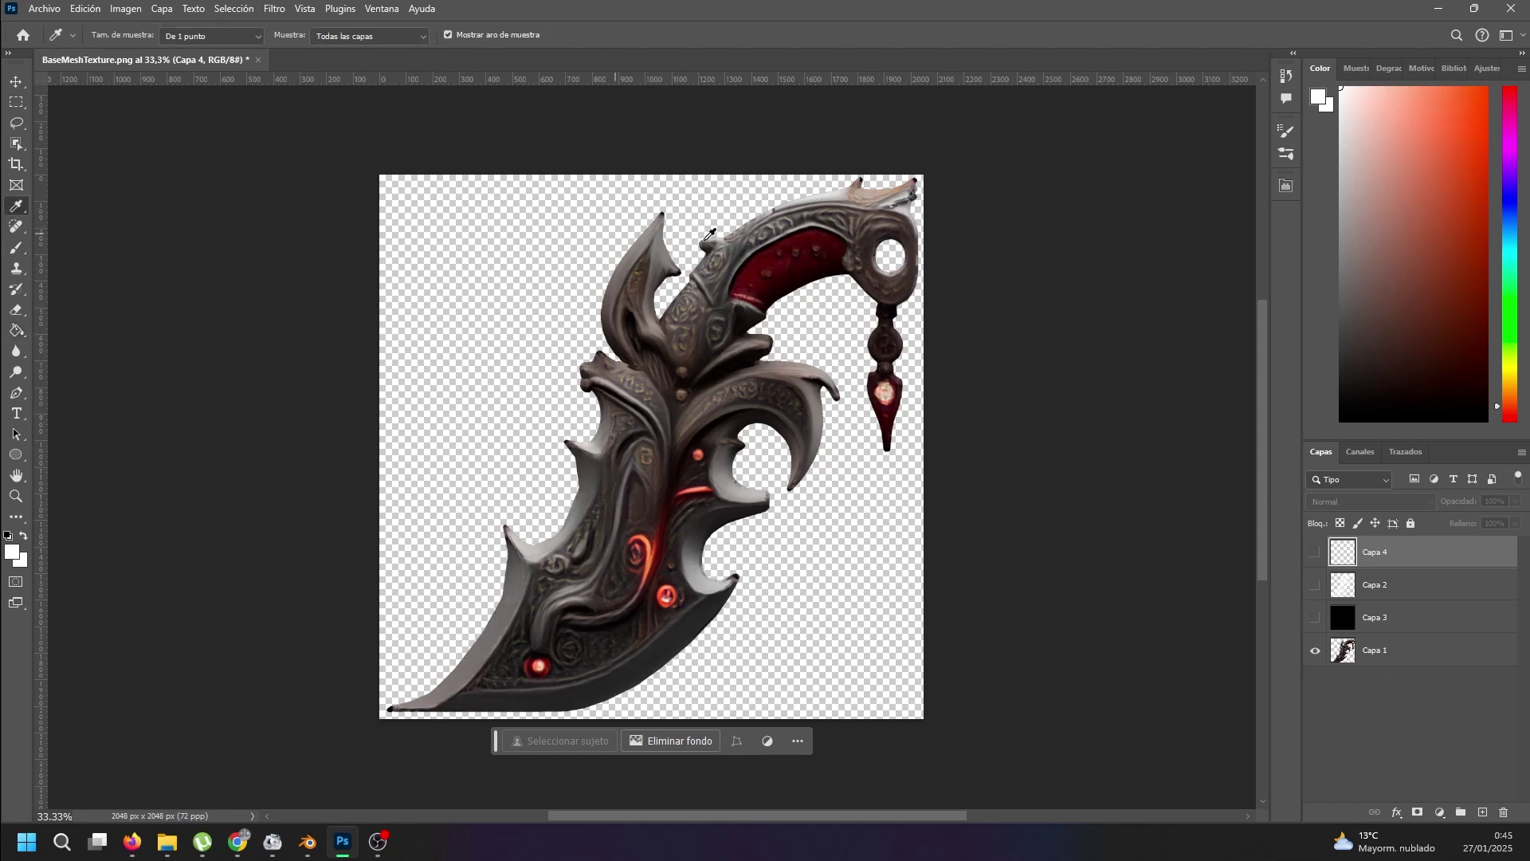
left_click(759, 267)
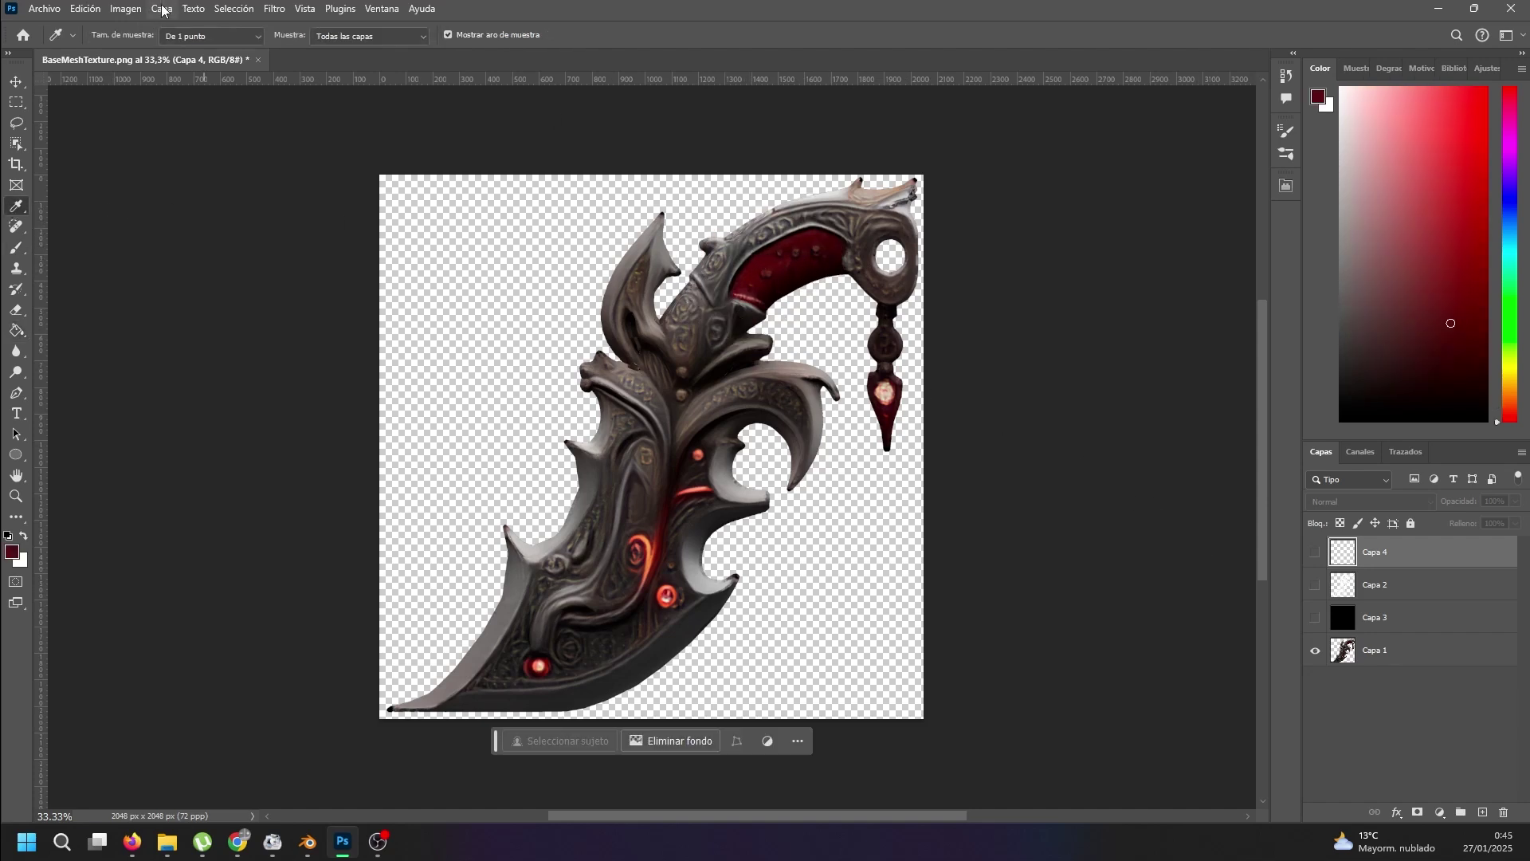
left_click(224, 11)
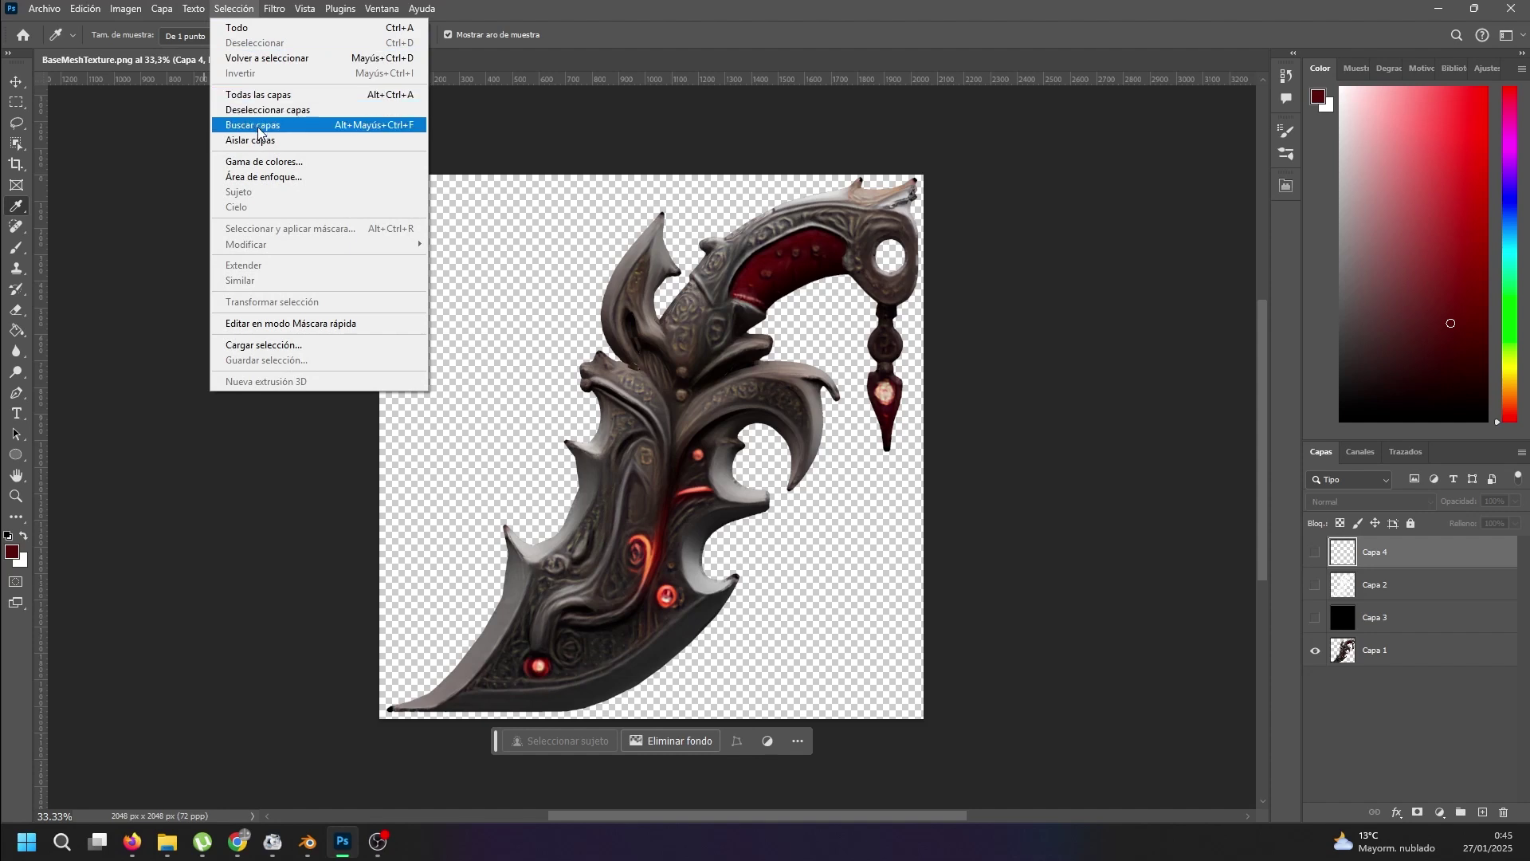
left_click(263, 162)
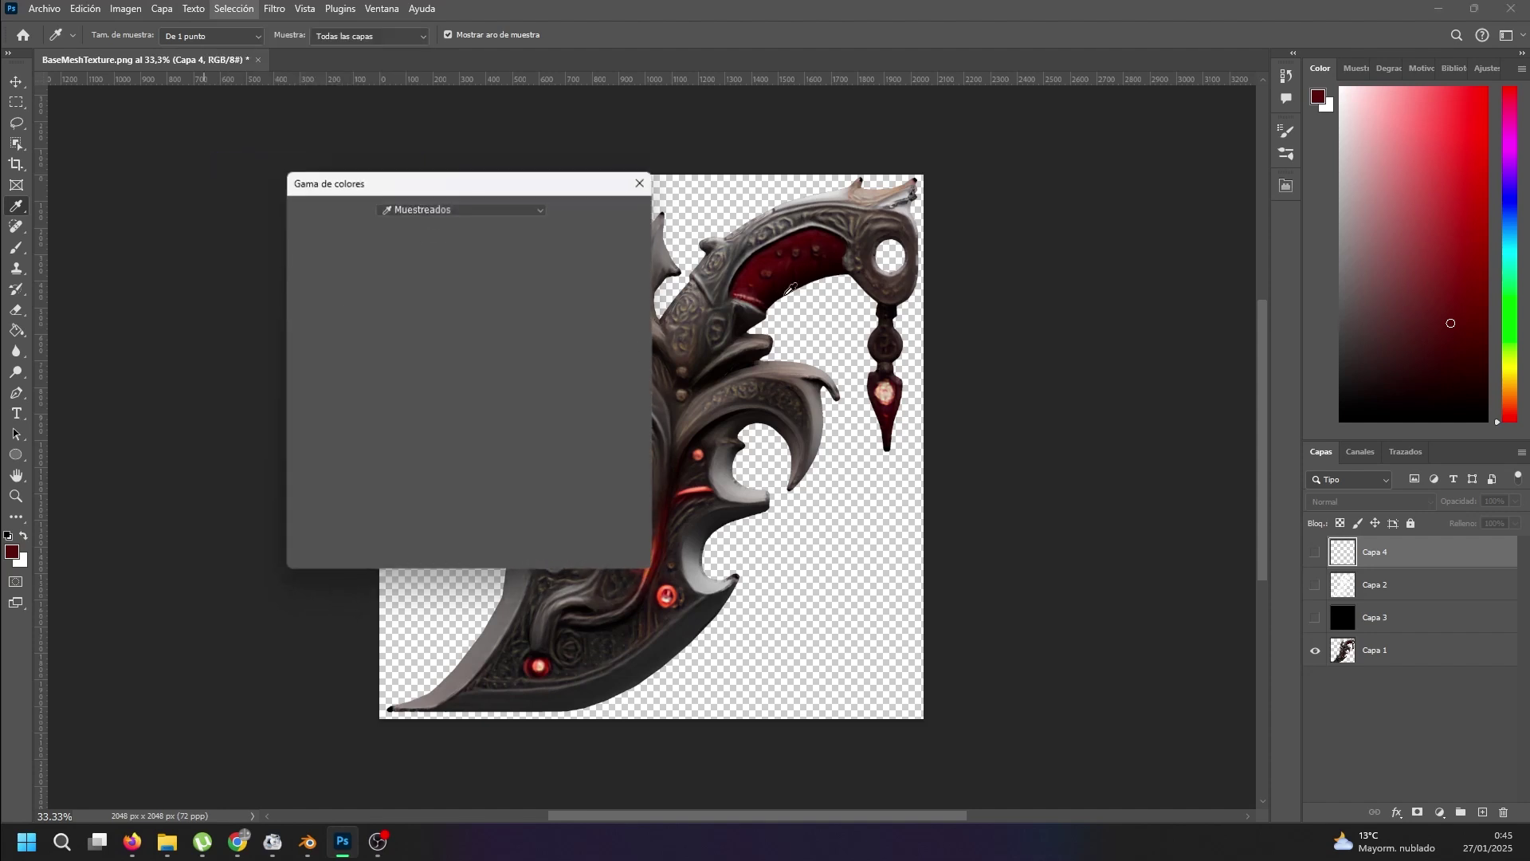
left_click(752, 270)
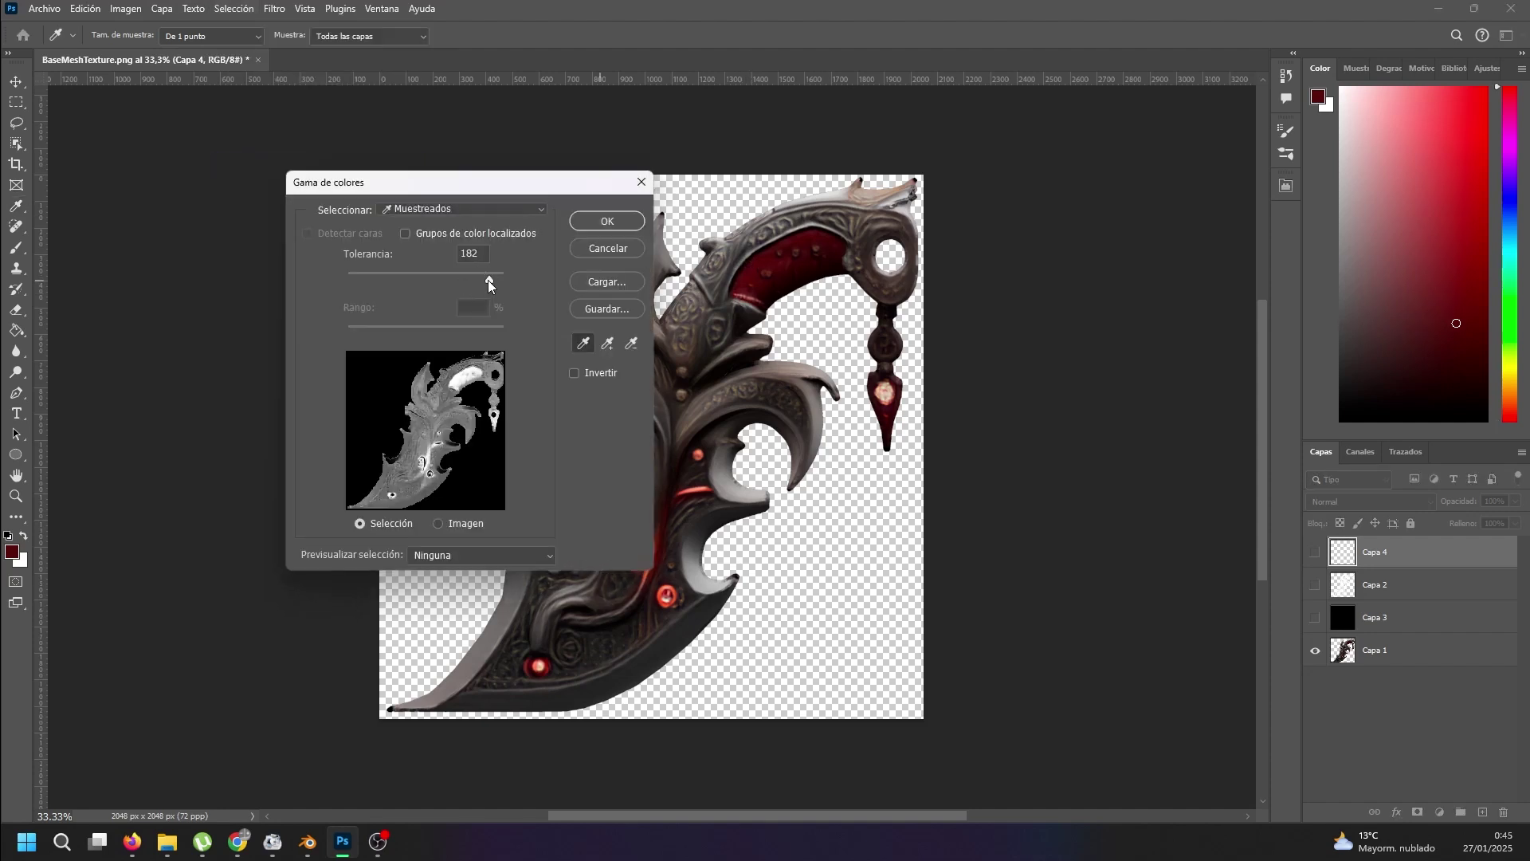
left_click_drag(488, 280, 443, 281)
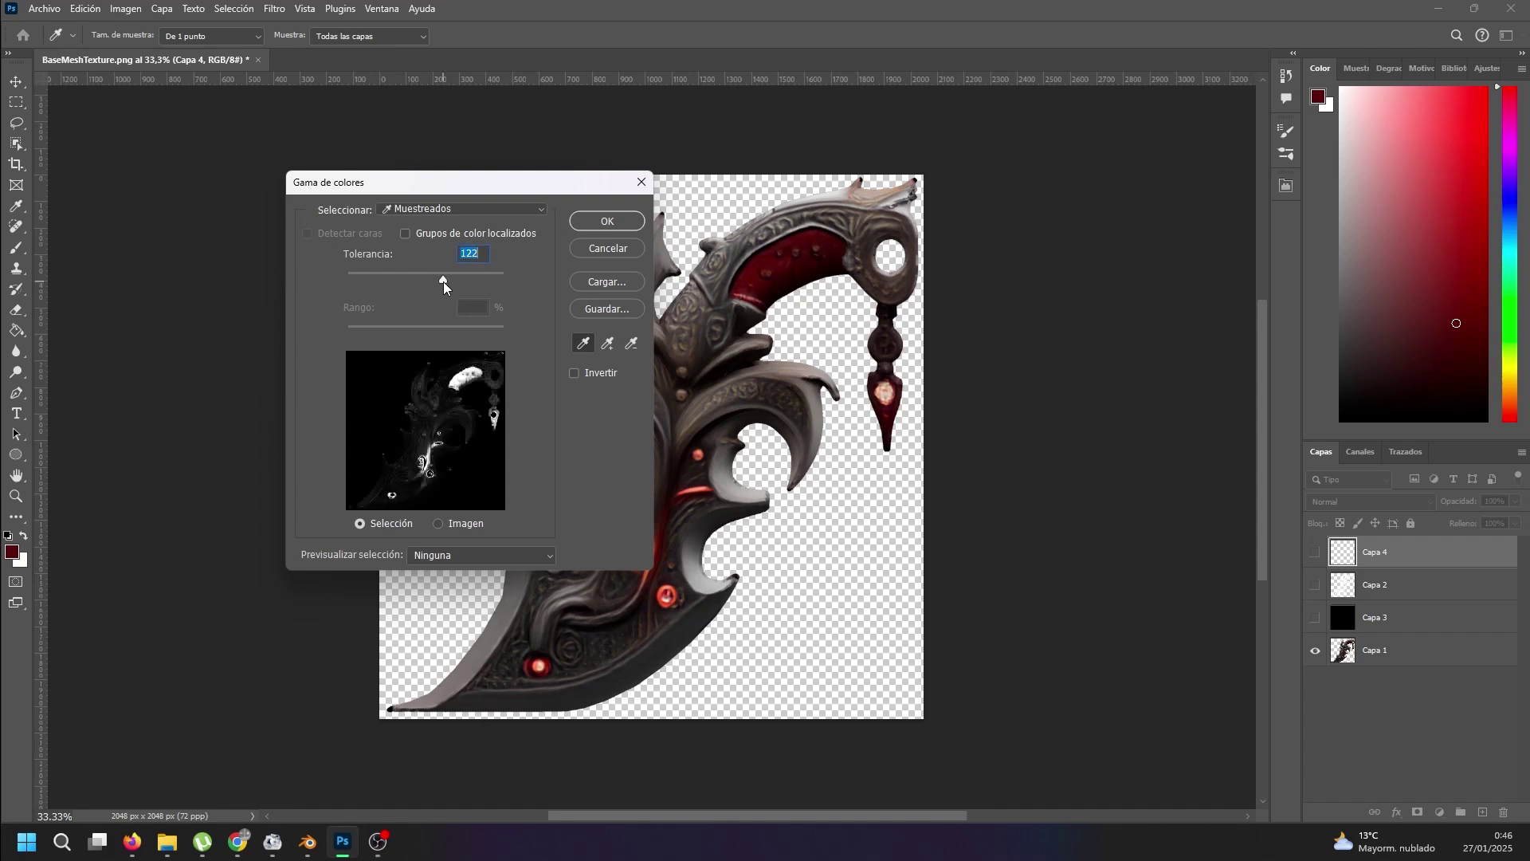
left_click(604, 224)
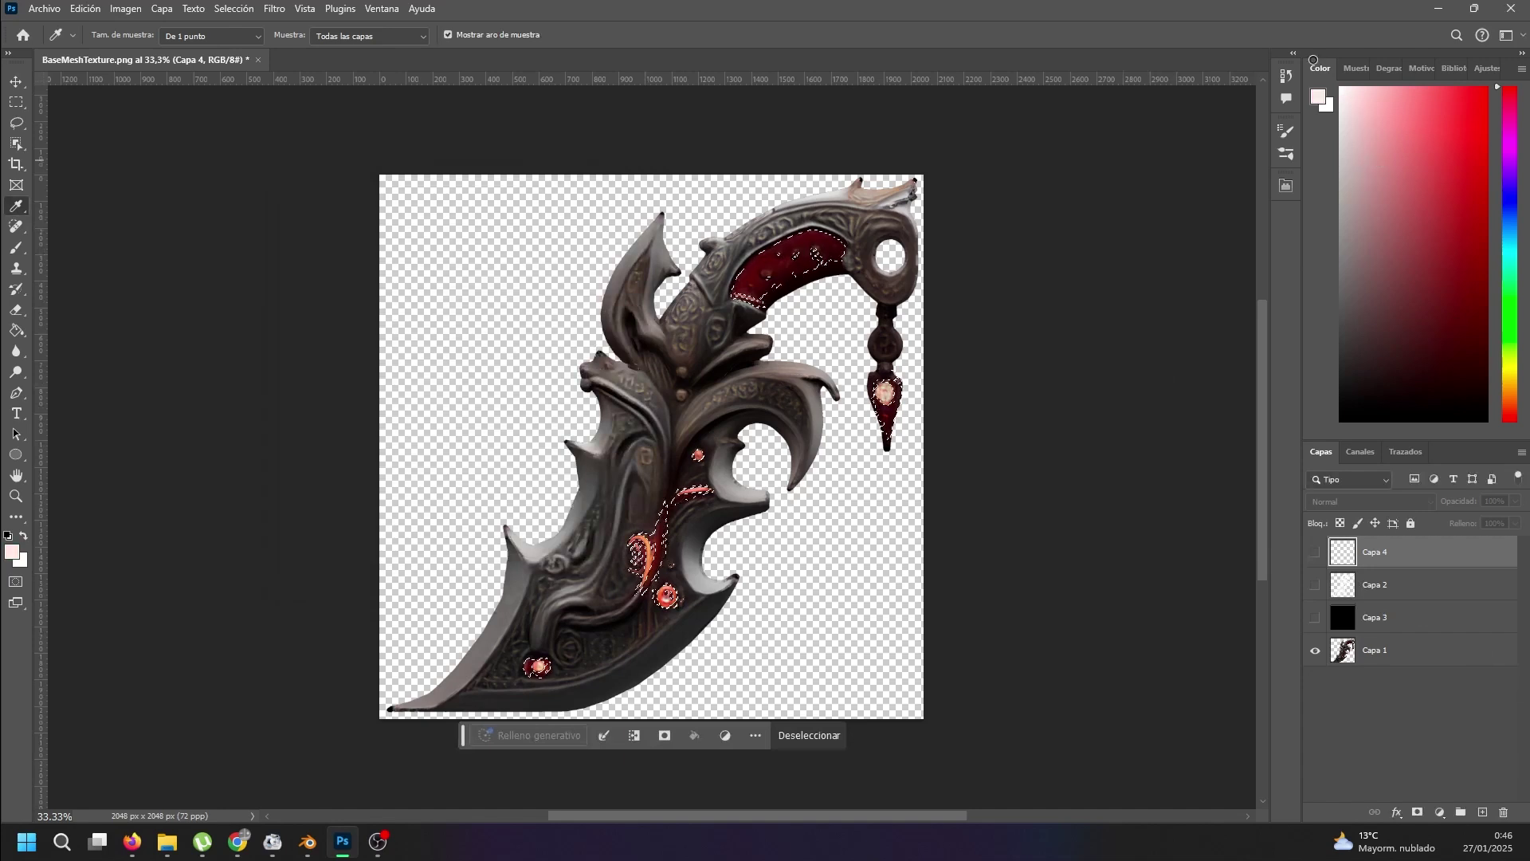
- Add a new layer above Capa 4 and fill the selected dark red areas on it with white
left_click(1341, 87)
left_click(16, 331)
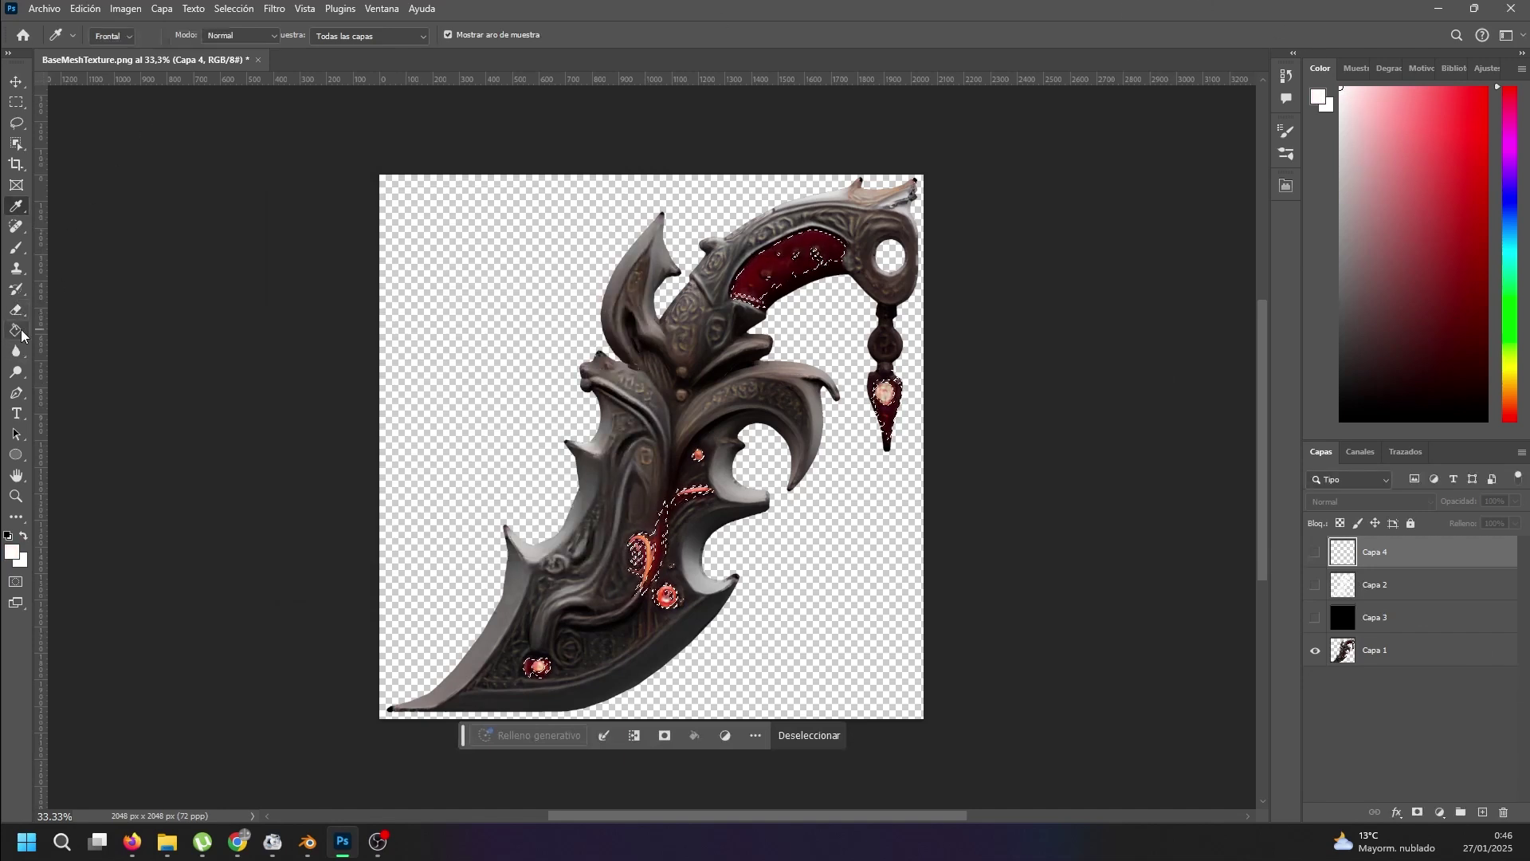
left_click(707, 352)
left_click(743, 312)
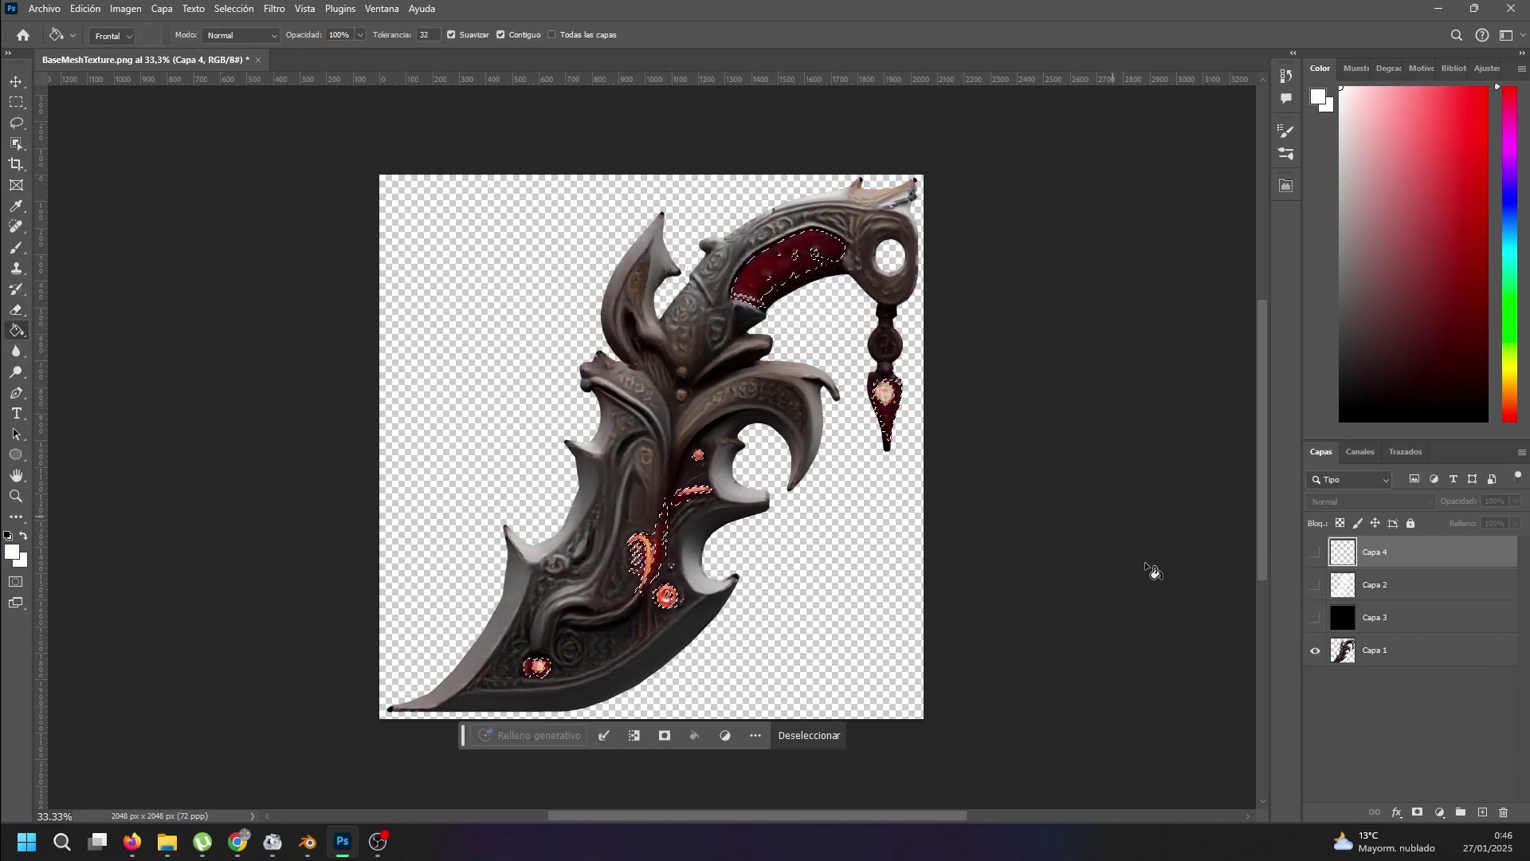
left_click(1483, 812)
left_click(774, 461)
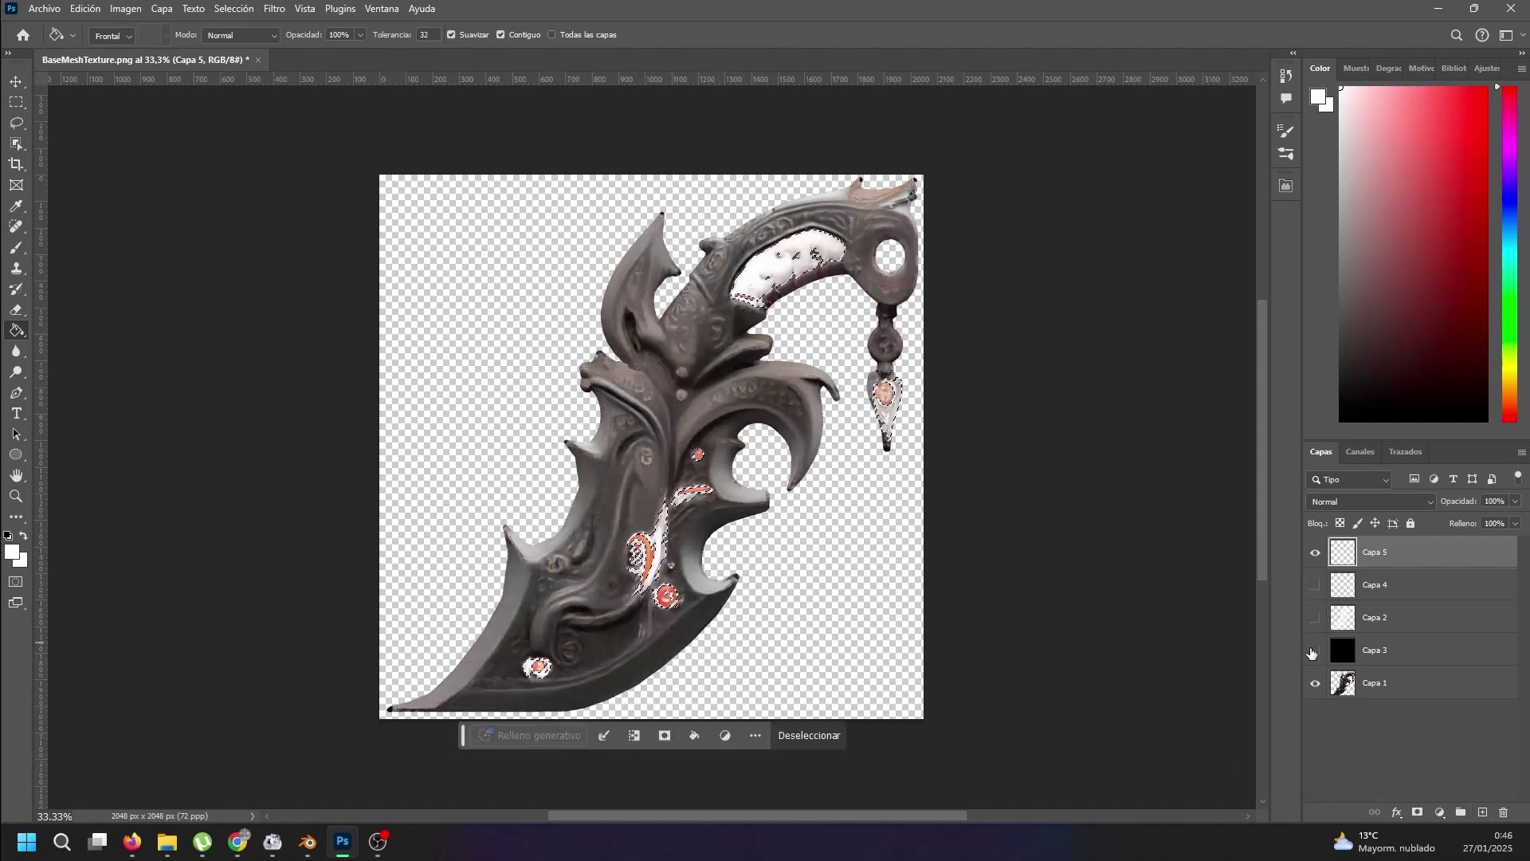
- Show the black layer Capa 3, hide the sword layer Capa 1 and clear the selection
left_click(1315, 650)
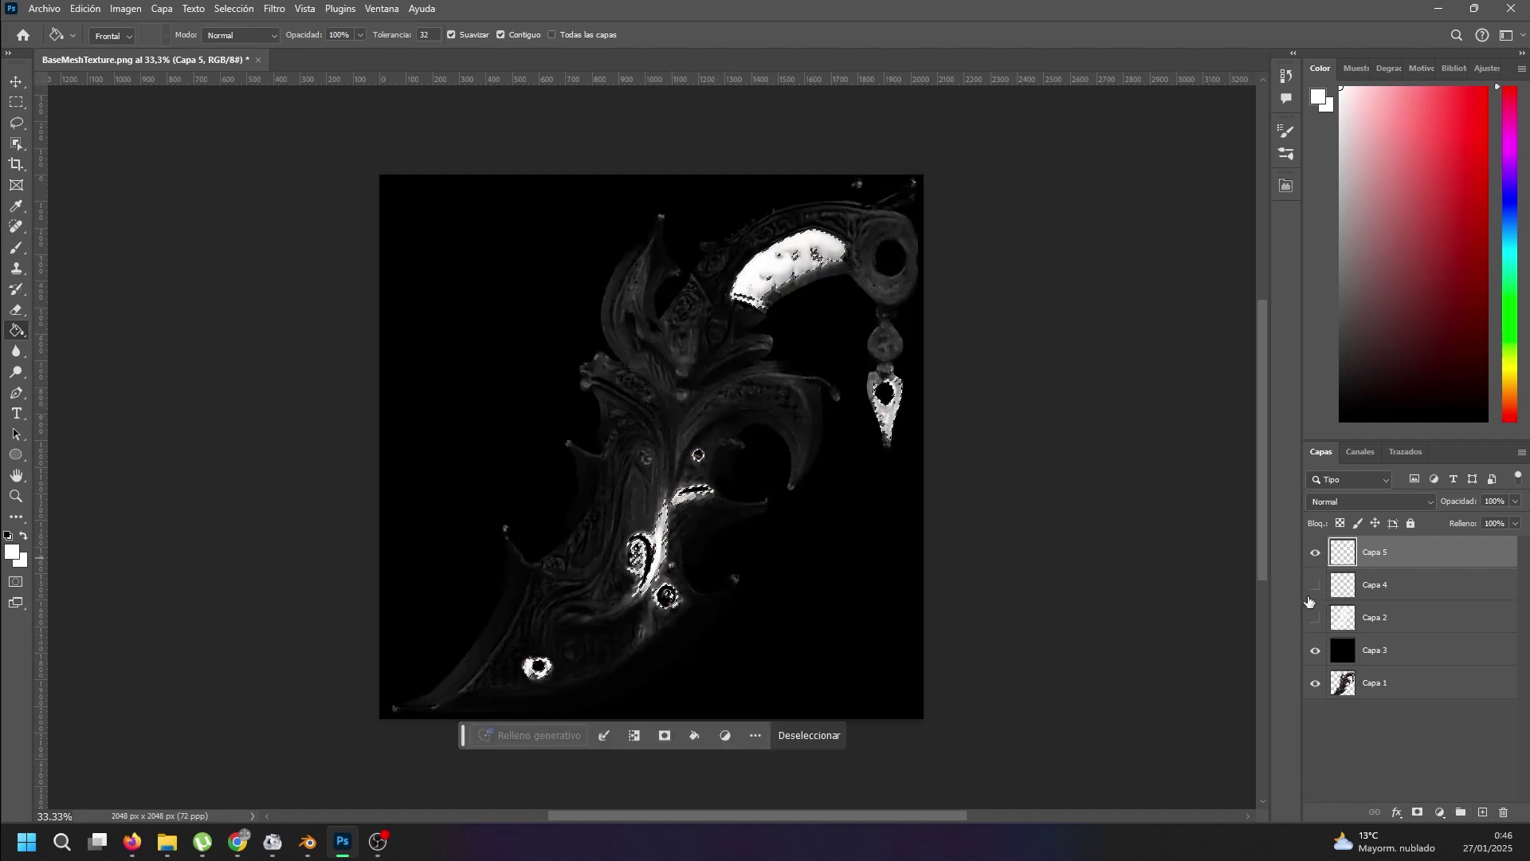
left_click(1315, 683)
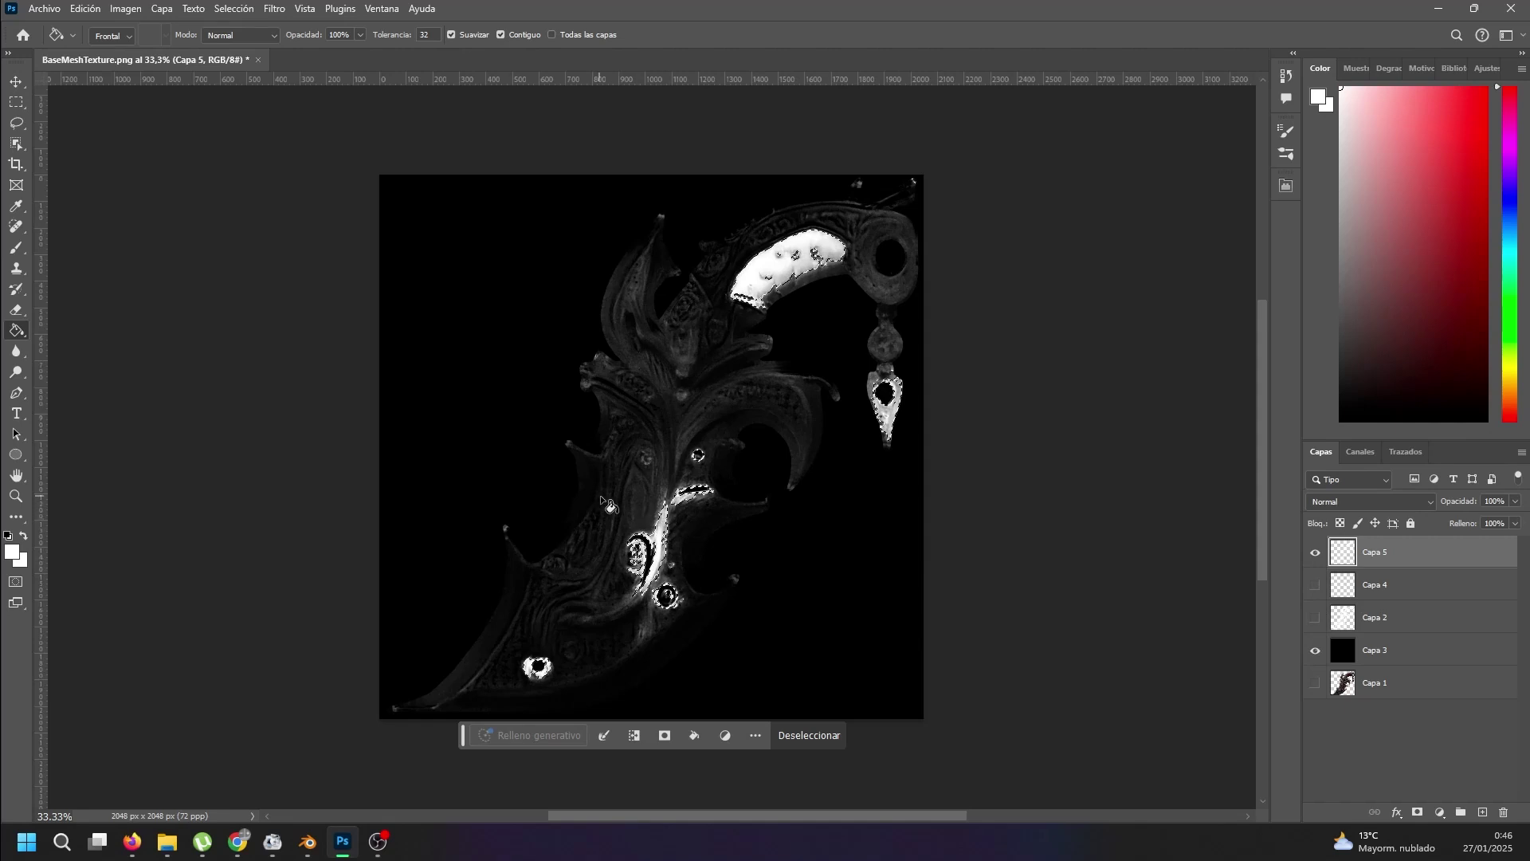
key("ctrl+d")
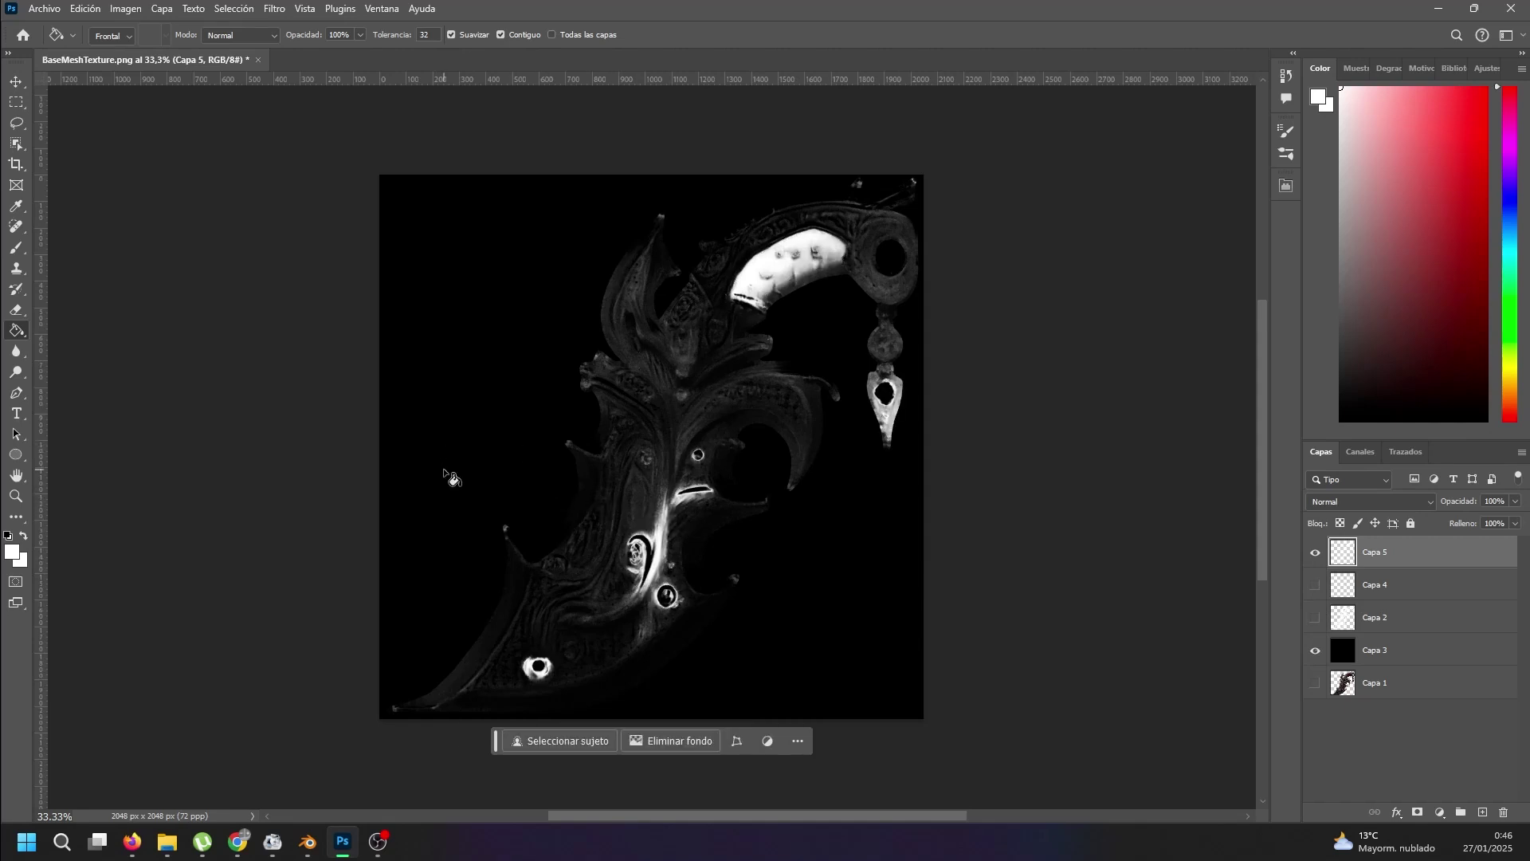
key("b")
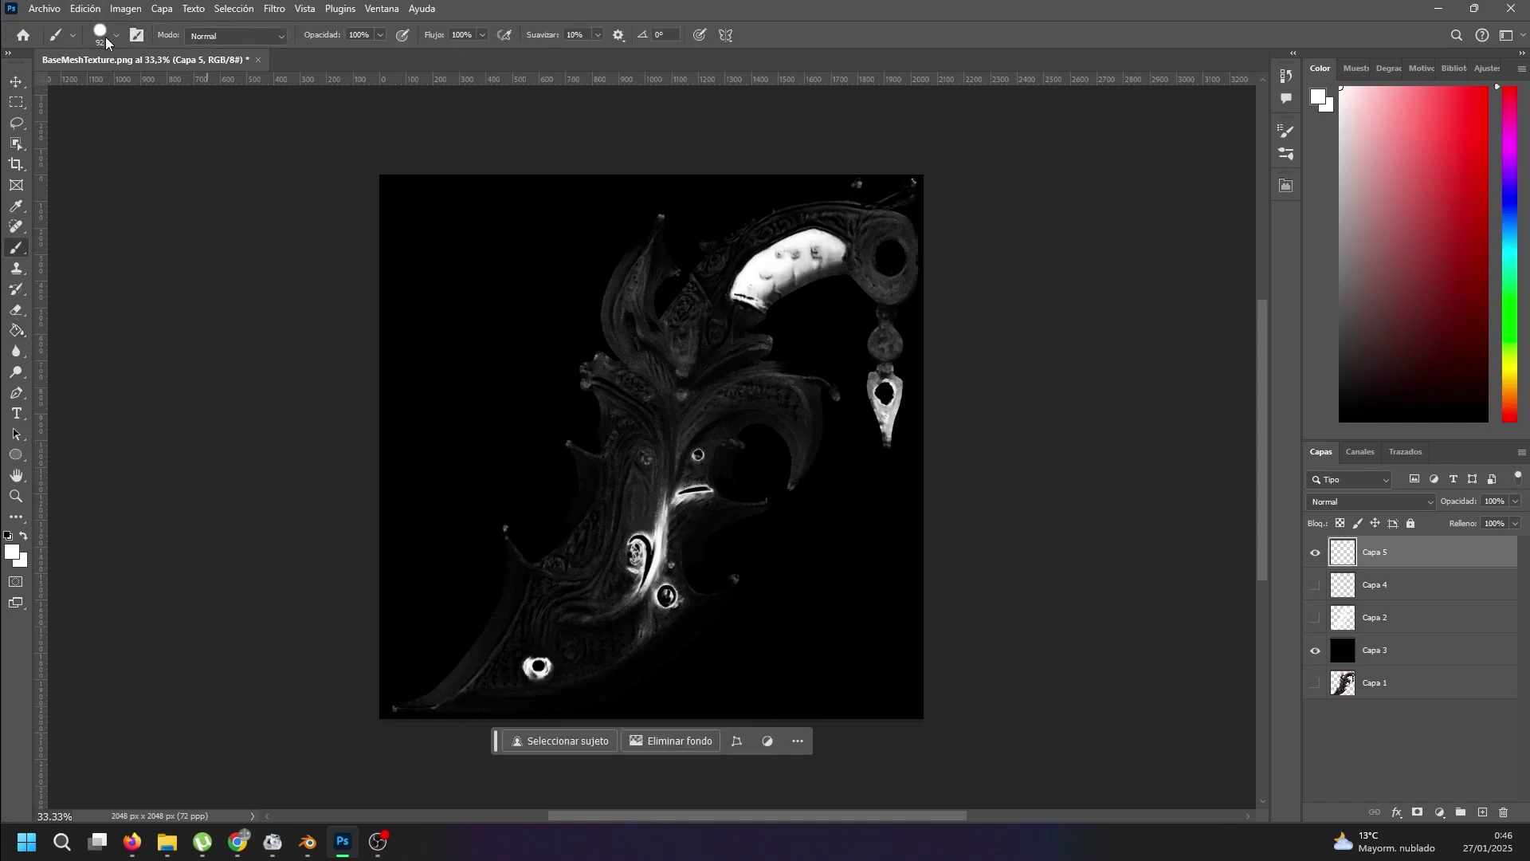
left_click(117, 35)
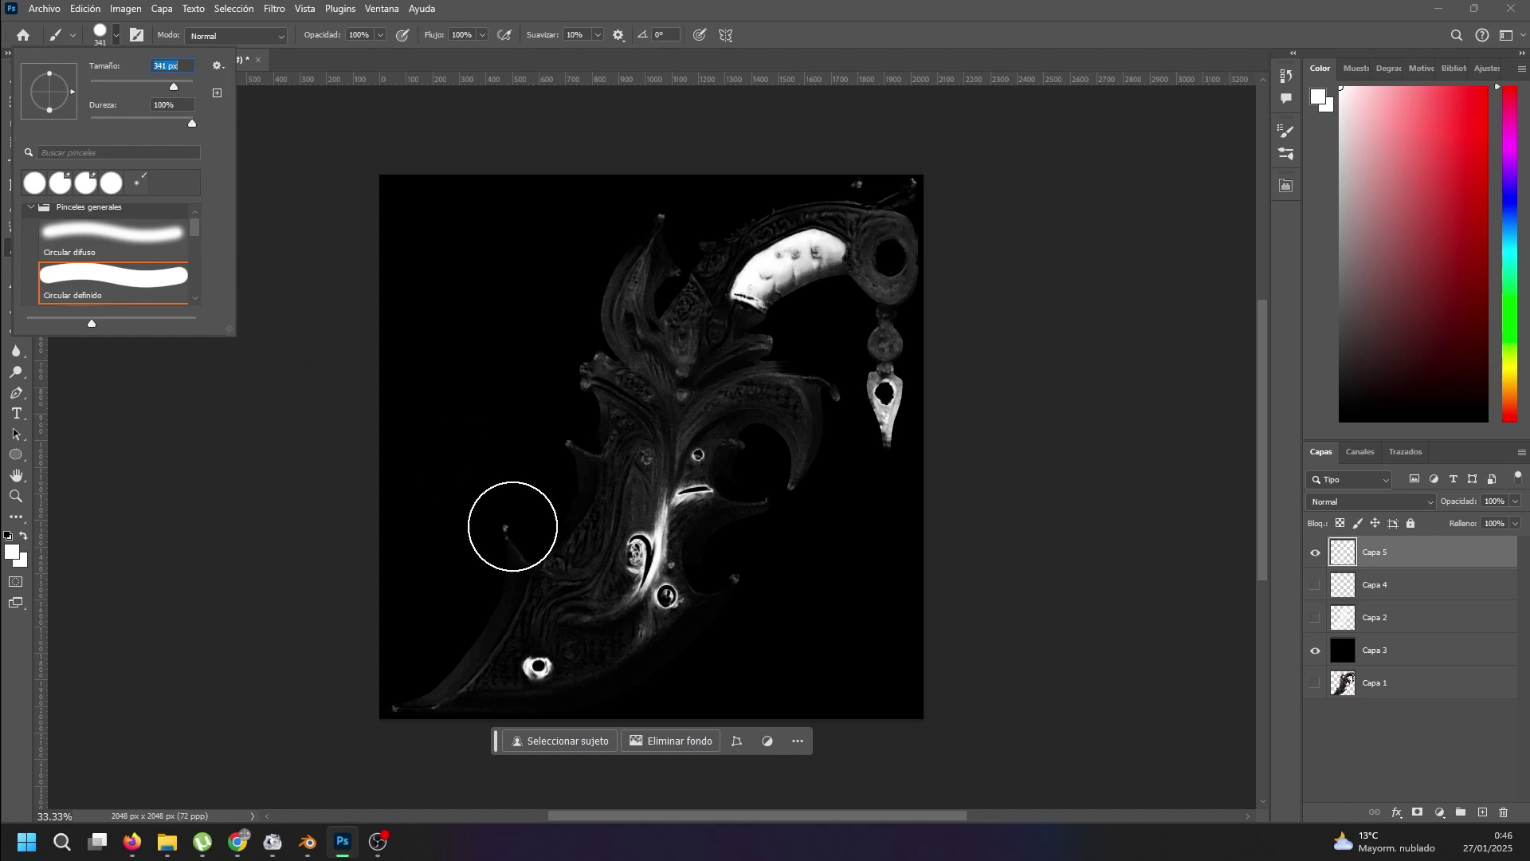
left_click(537, 542)
key("e")
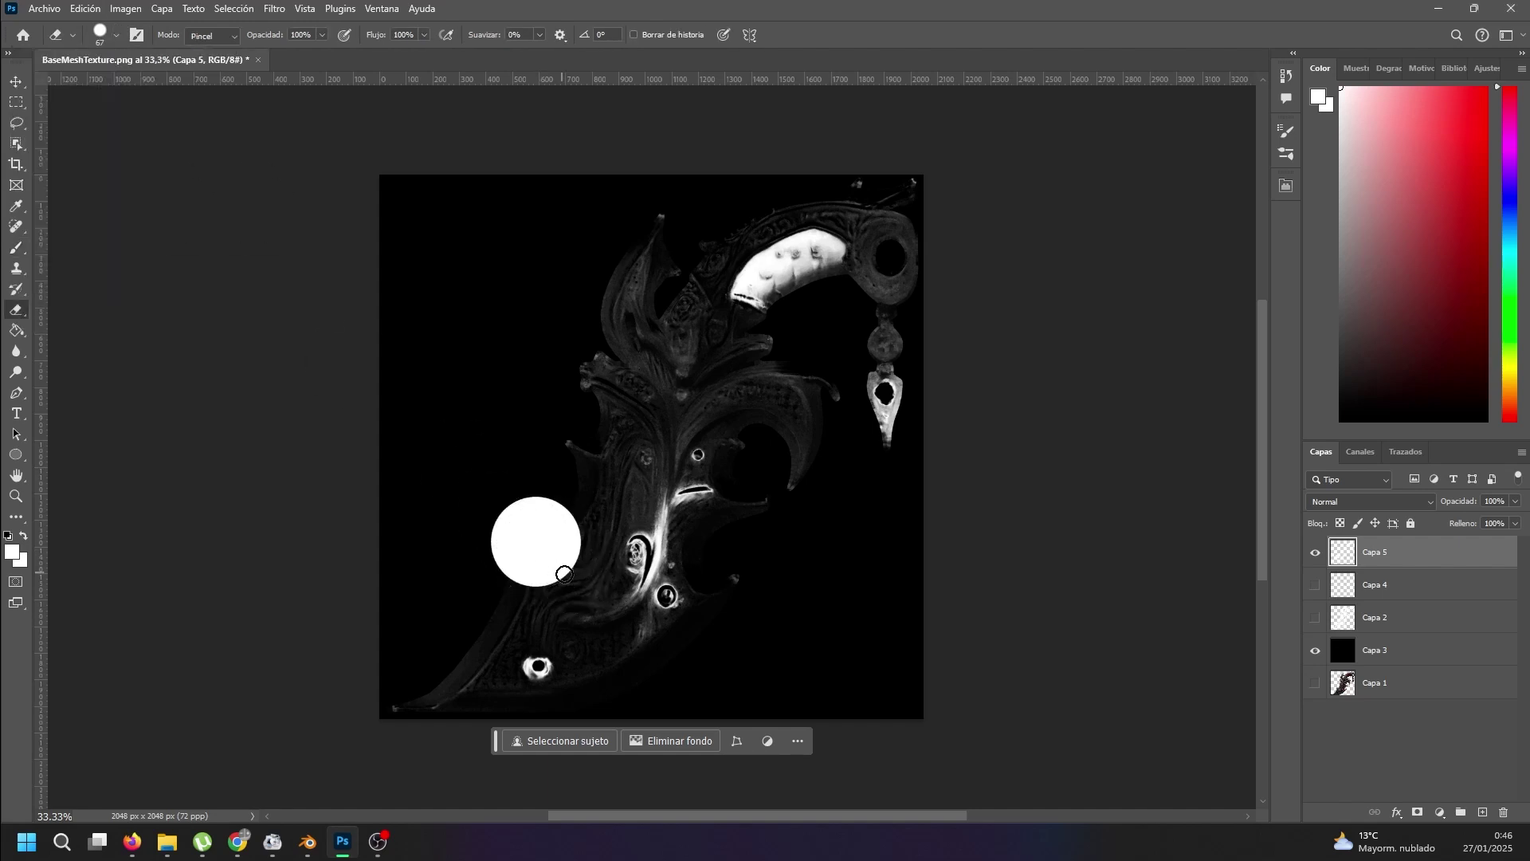
key("ctrl+z")
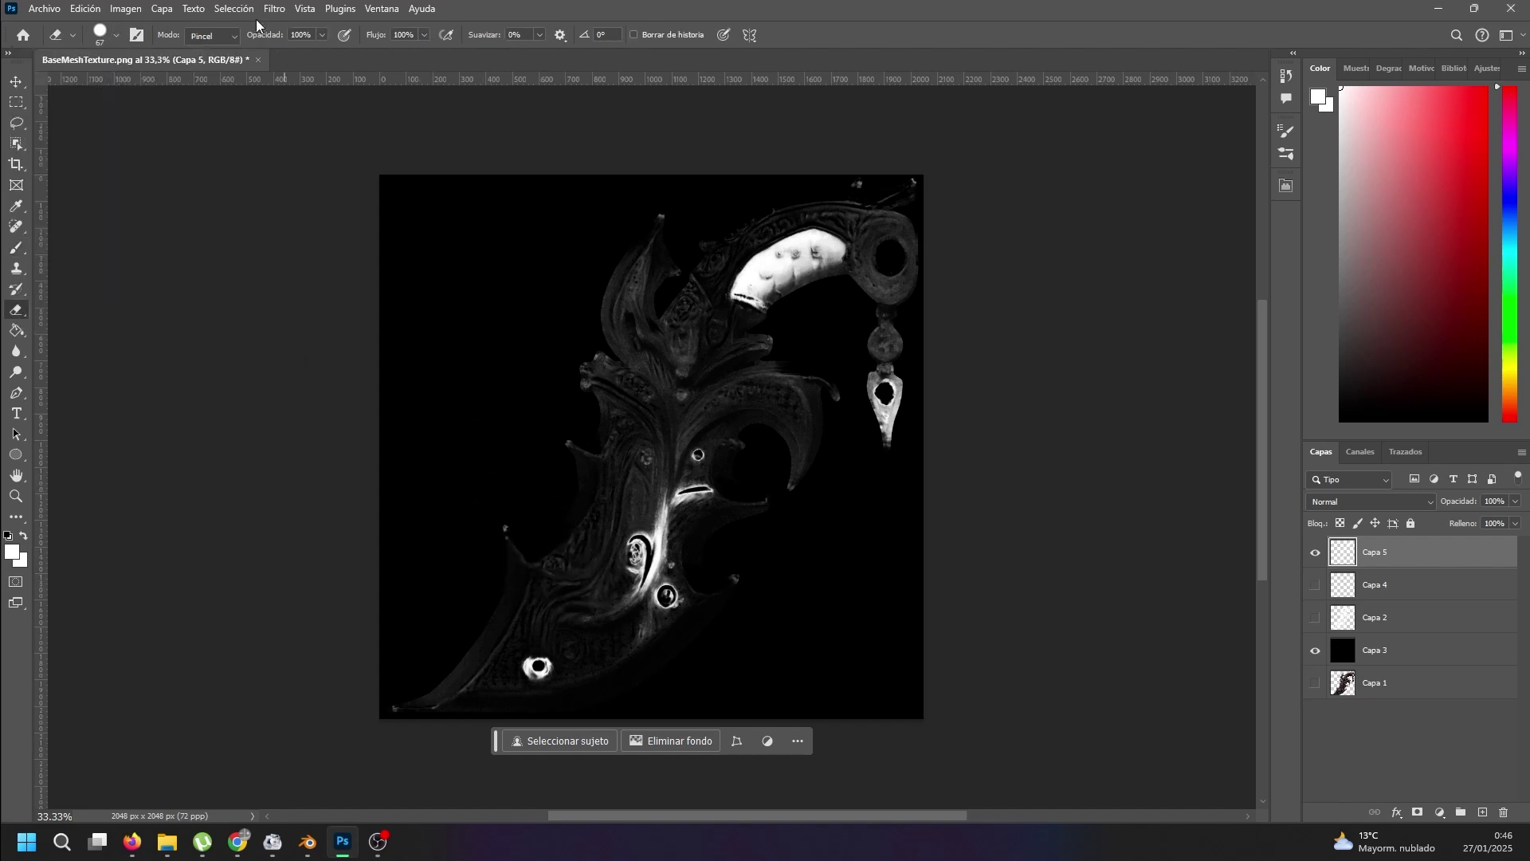
- Erase everything on layer Capa 5 except the white grip area, using a 434 px eraser
left_click(116, 35)
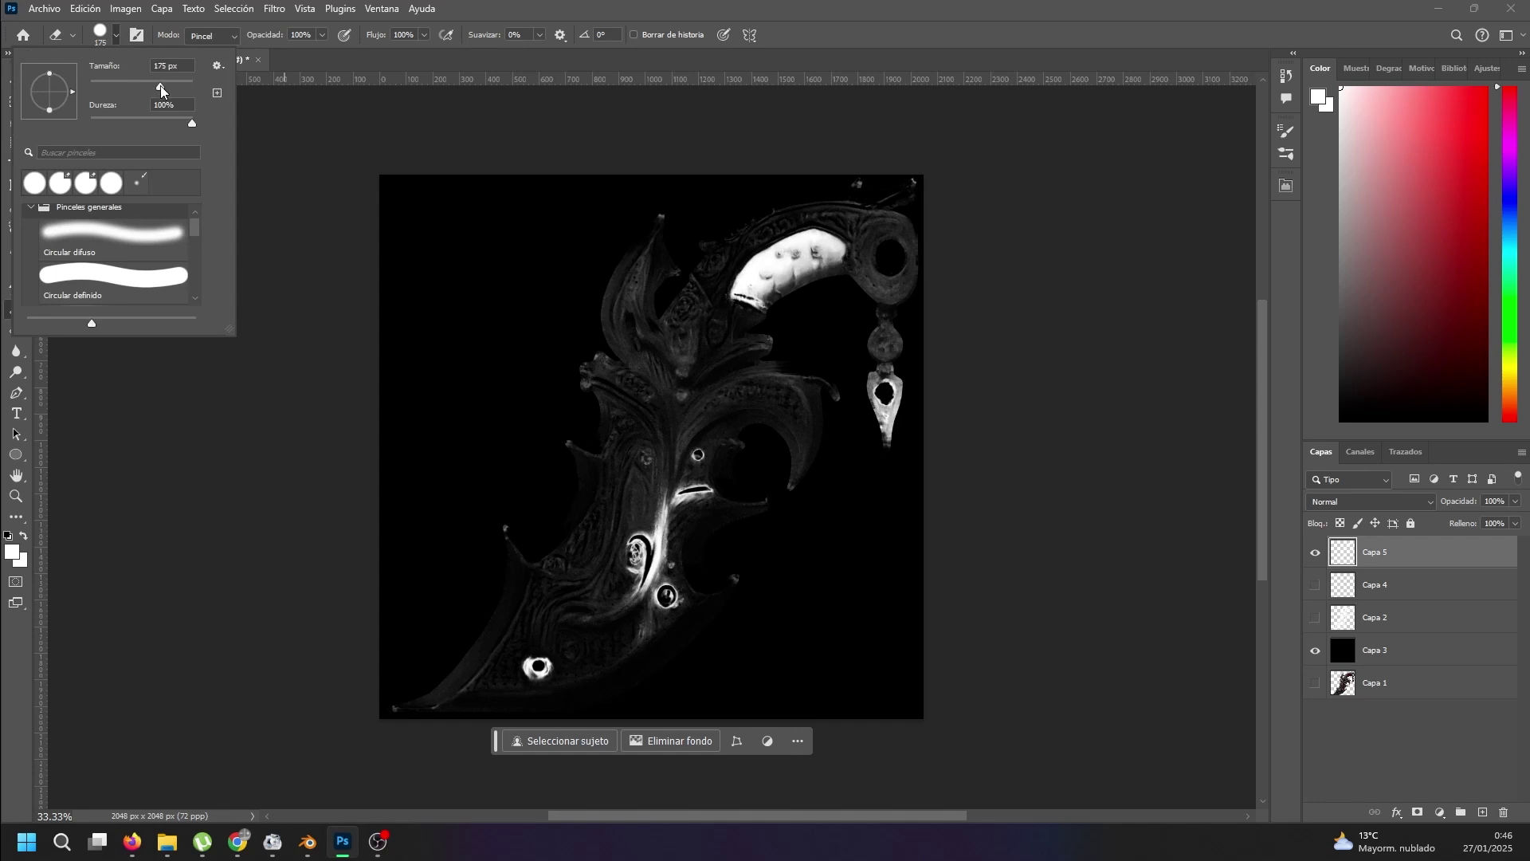
left_click_drag(162, 89, 162, 89)
left_click(180, 87)
left_click(598, 232)
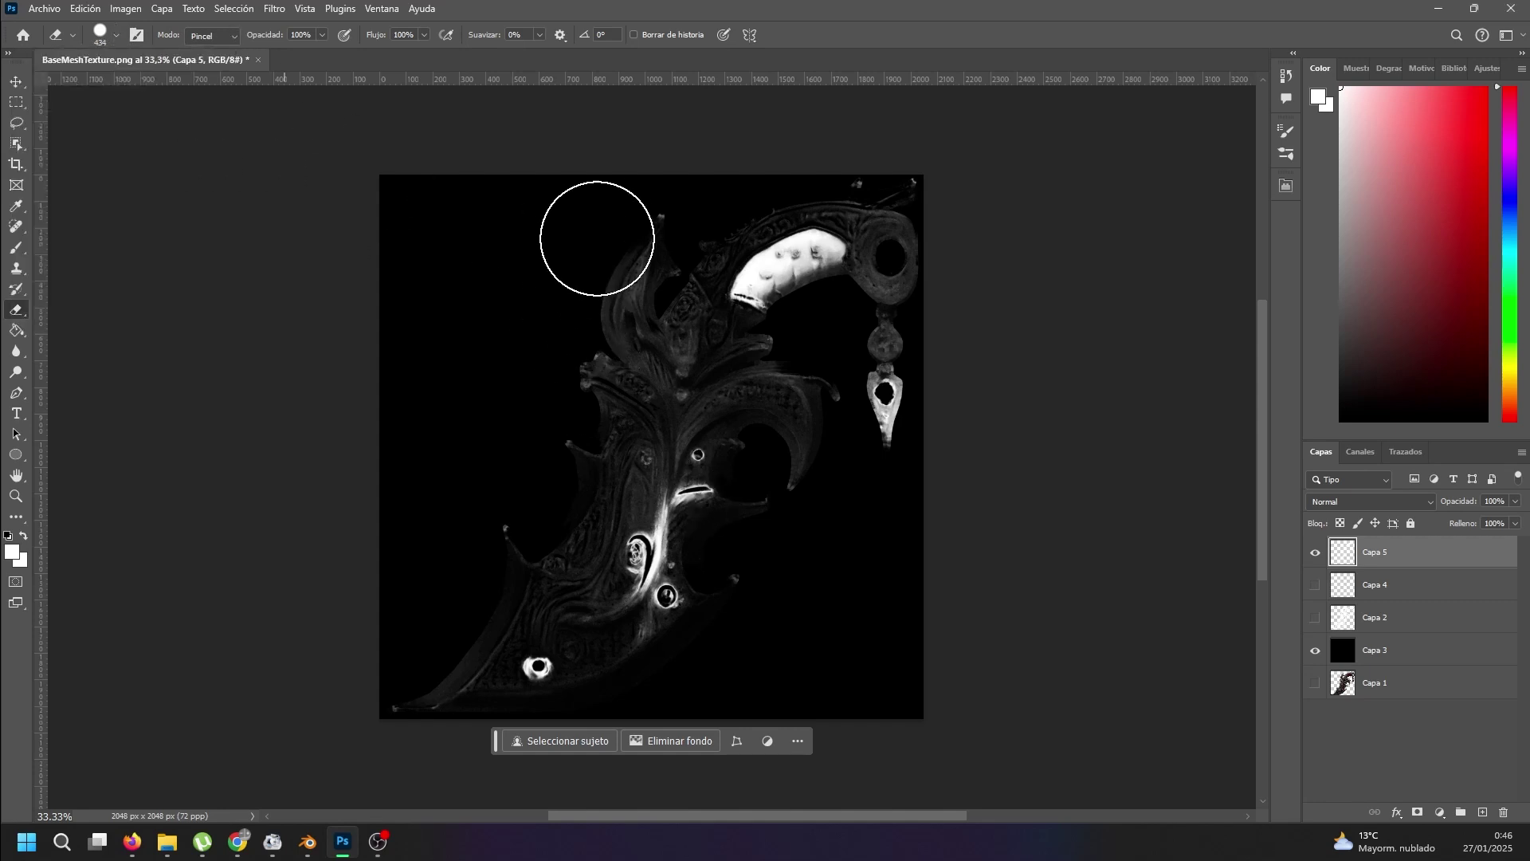
mouse_move(598, 232)
left_mouse_down()
mouse_move(601, 348)
mouse_move(649, 304)
mouse_move(738, 366)
mouse_move(892, 349)
mouse_move(916, 279)
mouse_move(911, 198)
mouse_move(829, 160)
mouse_move(769, 171)
mouse_move(946, 188)
mouse_move(916, 212)
mouse_move(827, 164)
mouse_move(756, 178)
left_mouse_up()
key("ctrl+z")
key("ctrl+z")
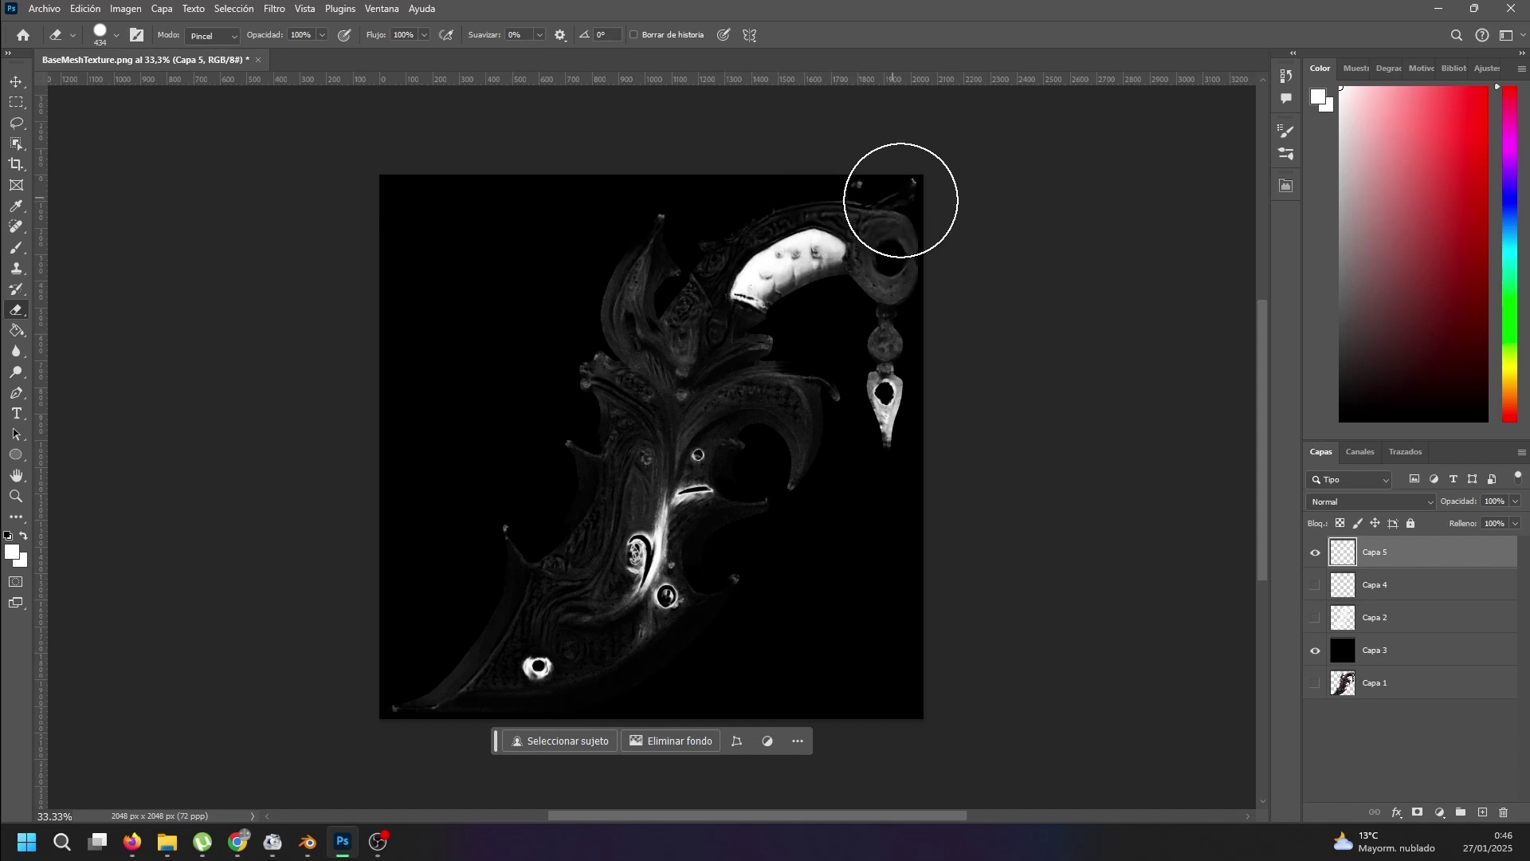
mouse_move(745, 177)
left_mouse_down()
mouse_move(701, 194)
mouse_move(584, 478)
mouse_move(634, 511)
mouse_move(359, 721)
mouse_move(656, 478)
mouse_move(657, 309)
mouse_move(766, 393)
mouse_move(906, 351)
mouse_move(924, 291)
mouse_move(905, 270)
mouse_move(888, 444)
mouse_move(511, 546)
mouse_move(543, 673)
mouse_move(461, 670)
mouse_move(386, 574)
mouse_move(367, 399)
mouse_move(479, 252)
mouse_move(868, 529)
mouse_move(750, 451)
mouse_move(734, 530)
mouse_move(891, 489)
mouse_move(560, 598)
mouse_move(590, 501)
mouse_move(601, 332)
mouse_move(694, 212)
left_mouse_up()
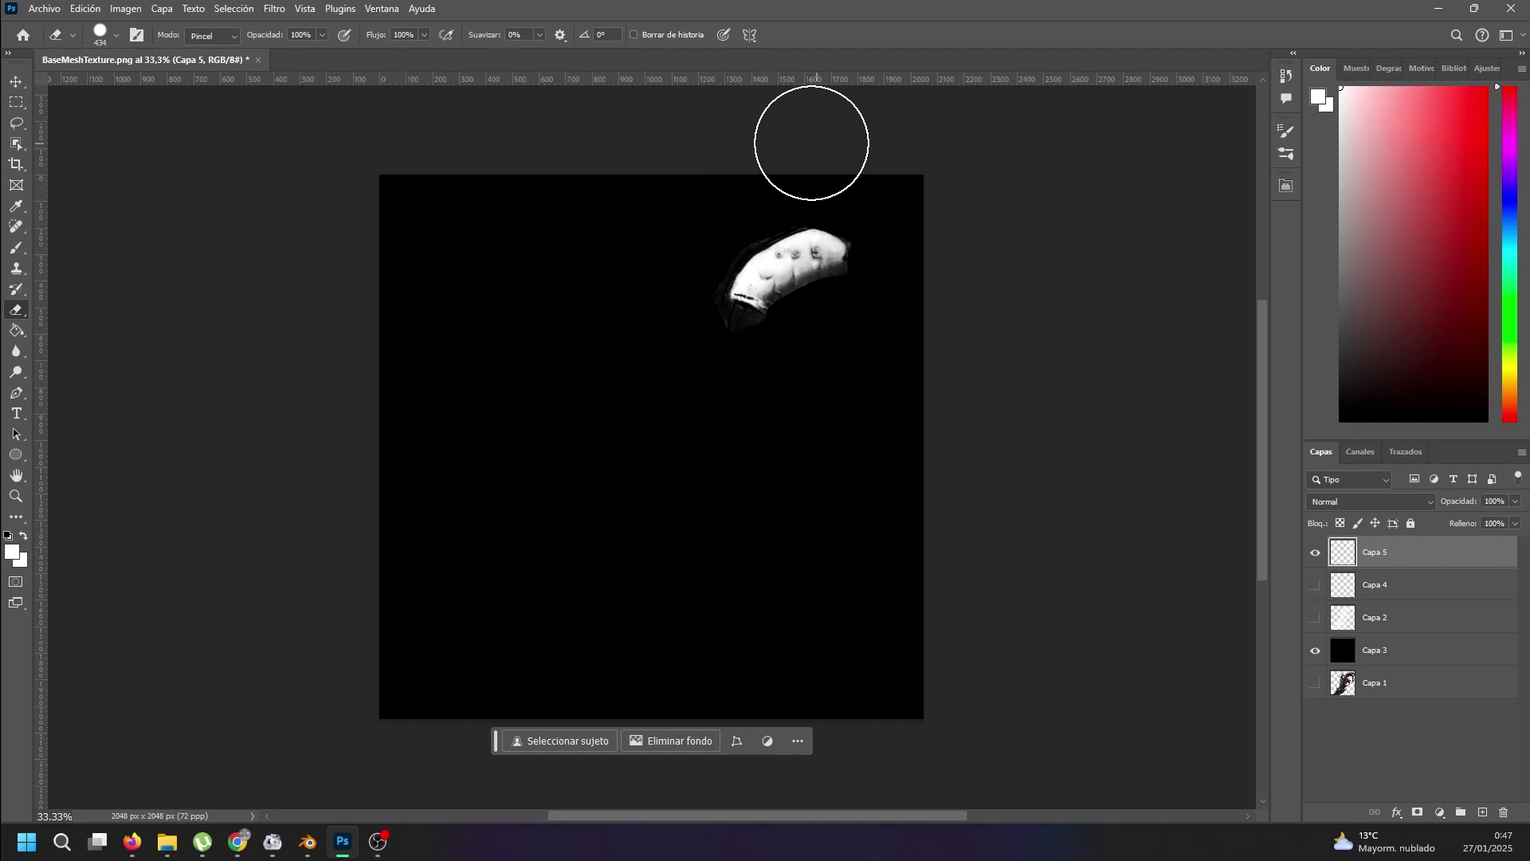
- Save a copy of the grip mask as a PNG named Mango
left_click(44, 8)
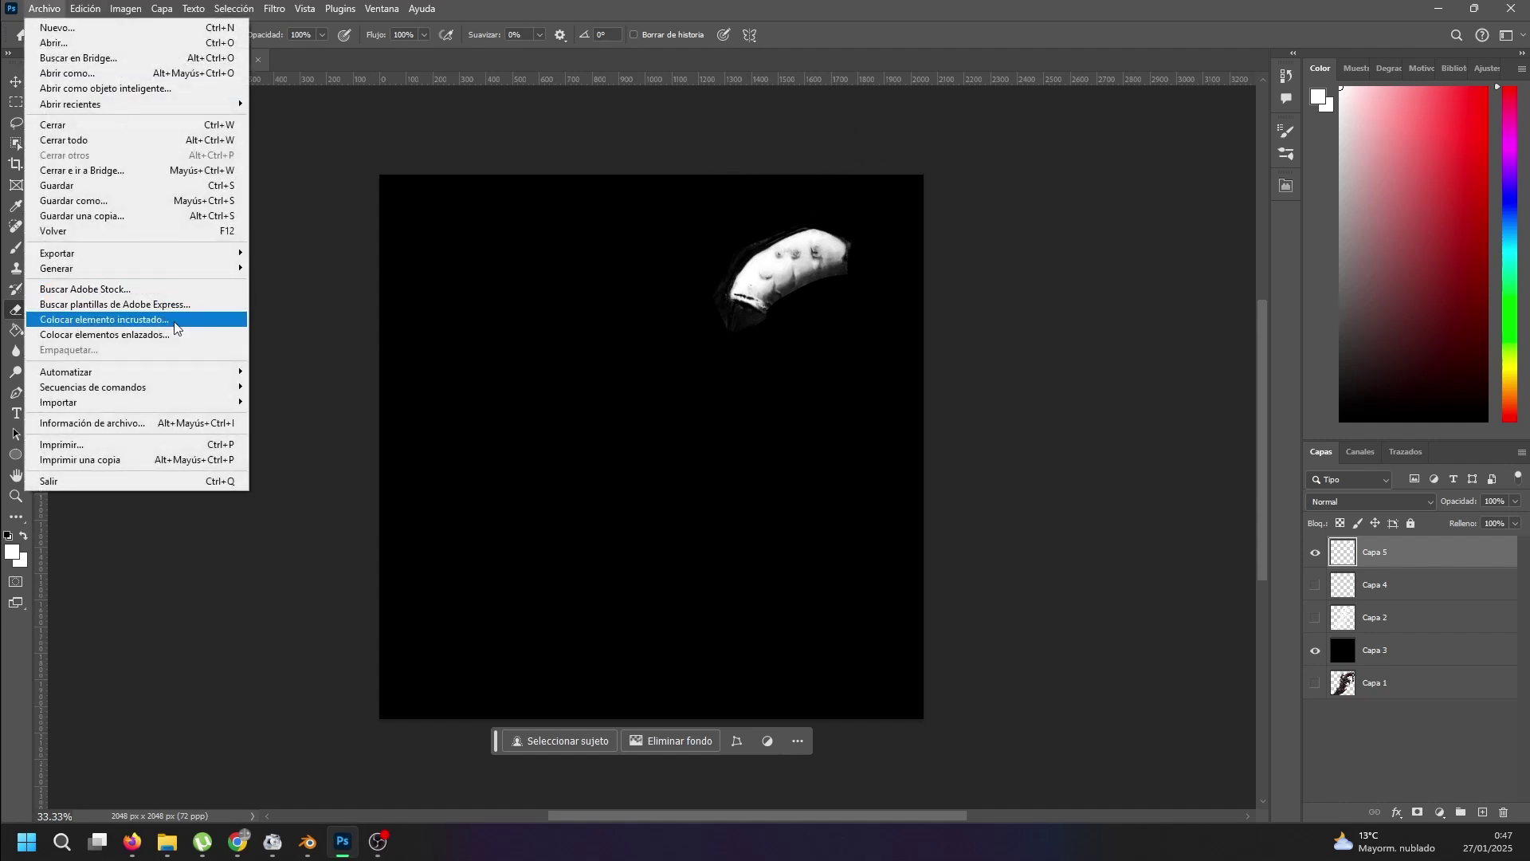
left_click(129, 215)
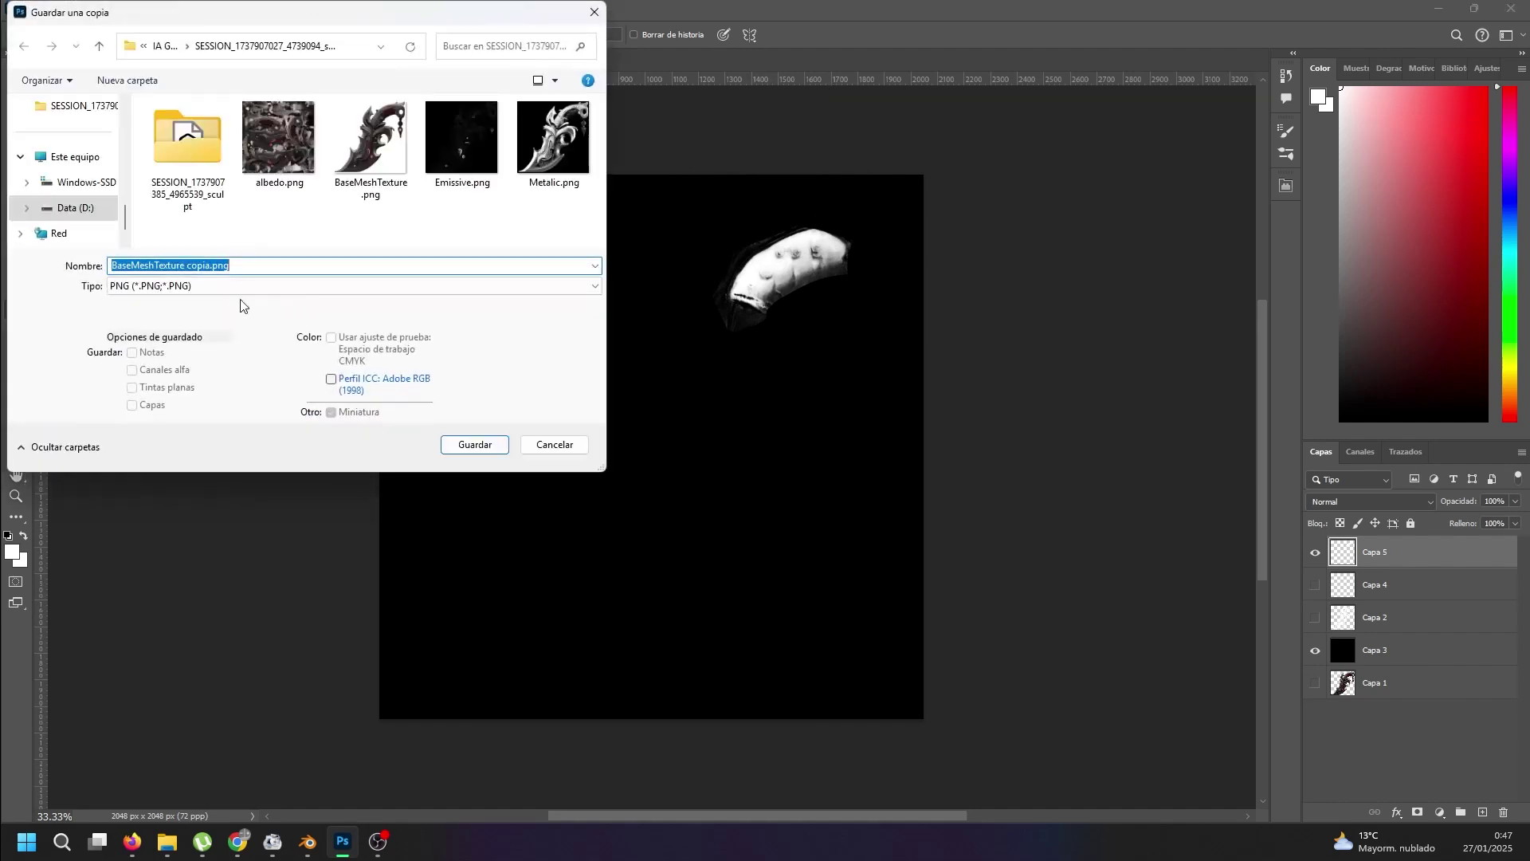
left_click(163, 265)
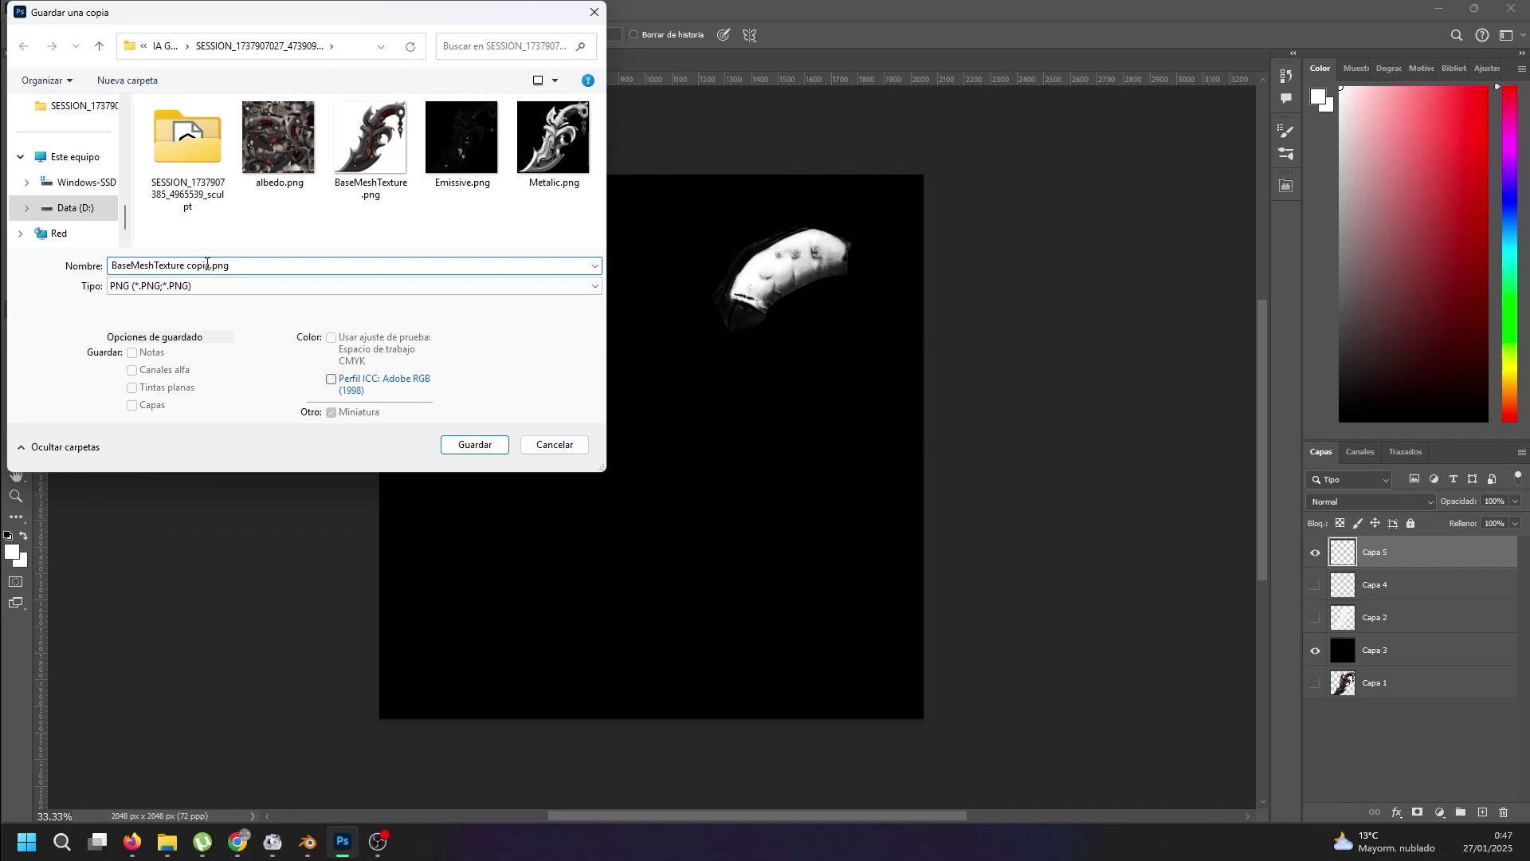
left_click_drag(206, 264, 112, 265)
type("Mango")
key("Return")
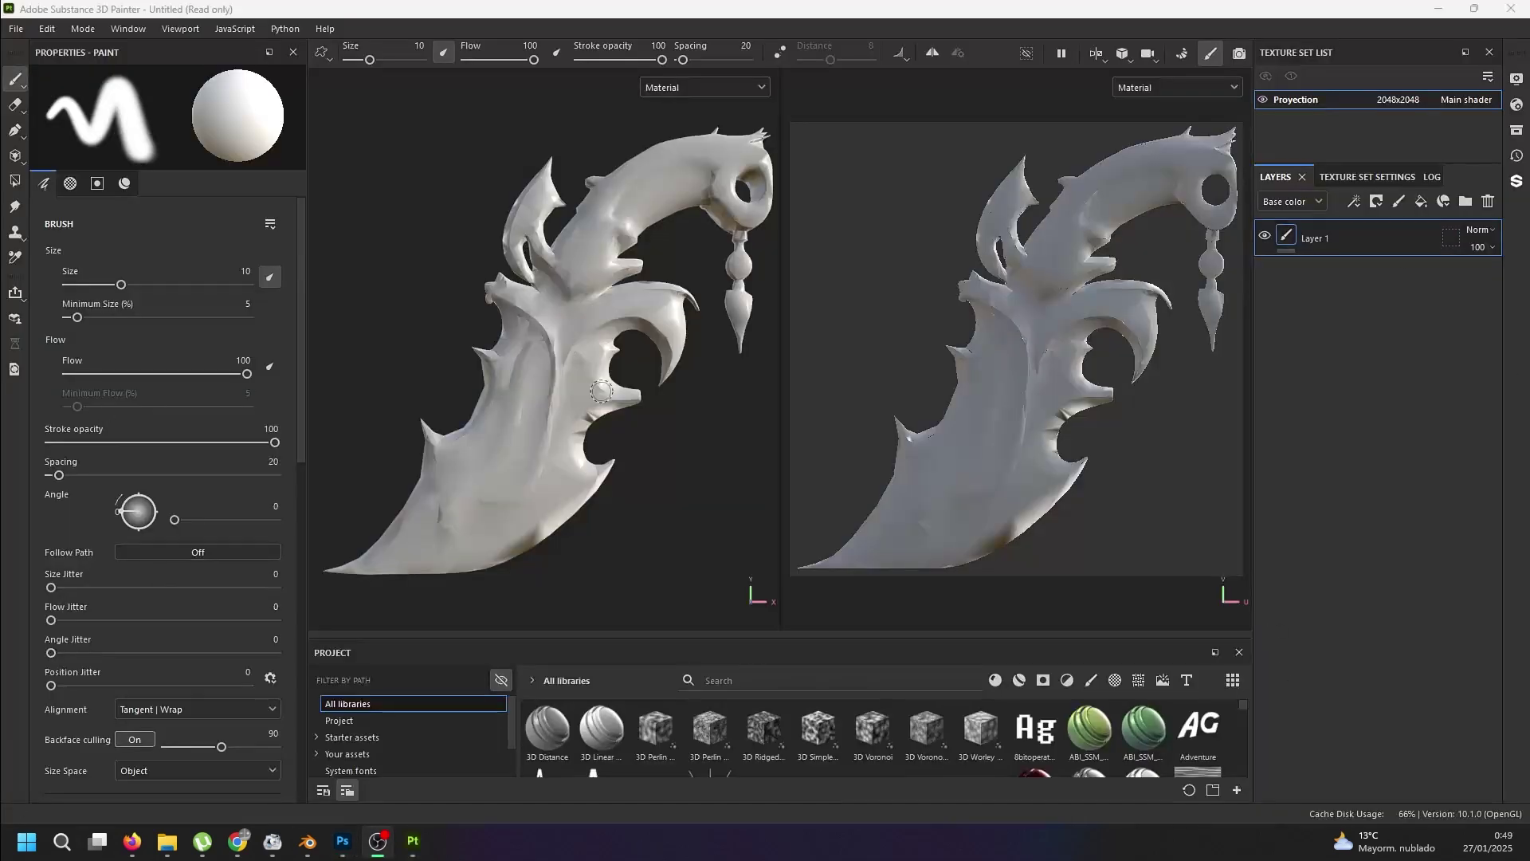
left_click_drag(602, 391, 367, 392, "alt")
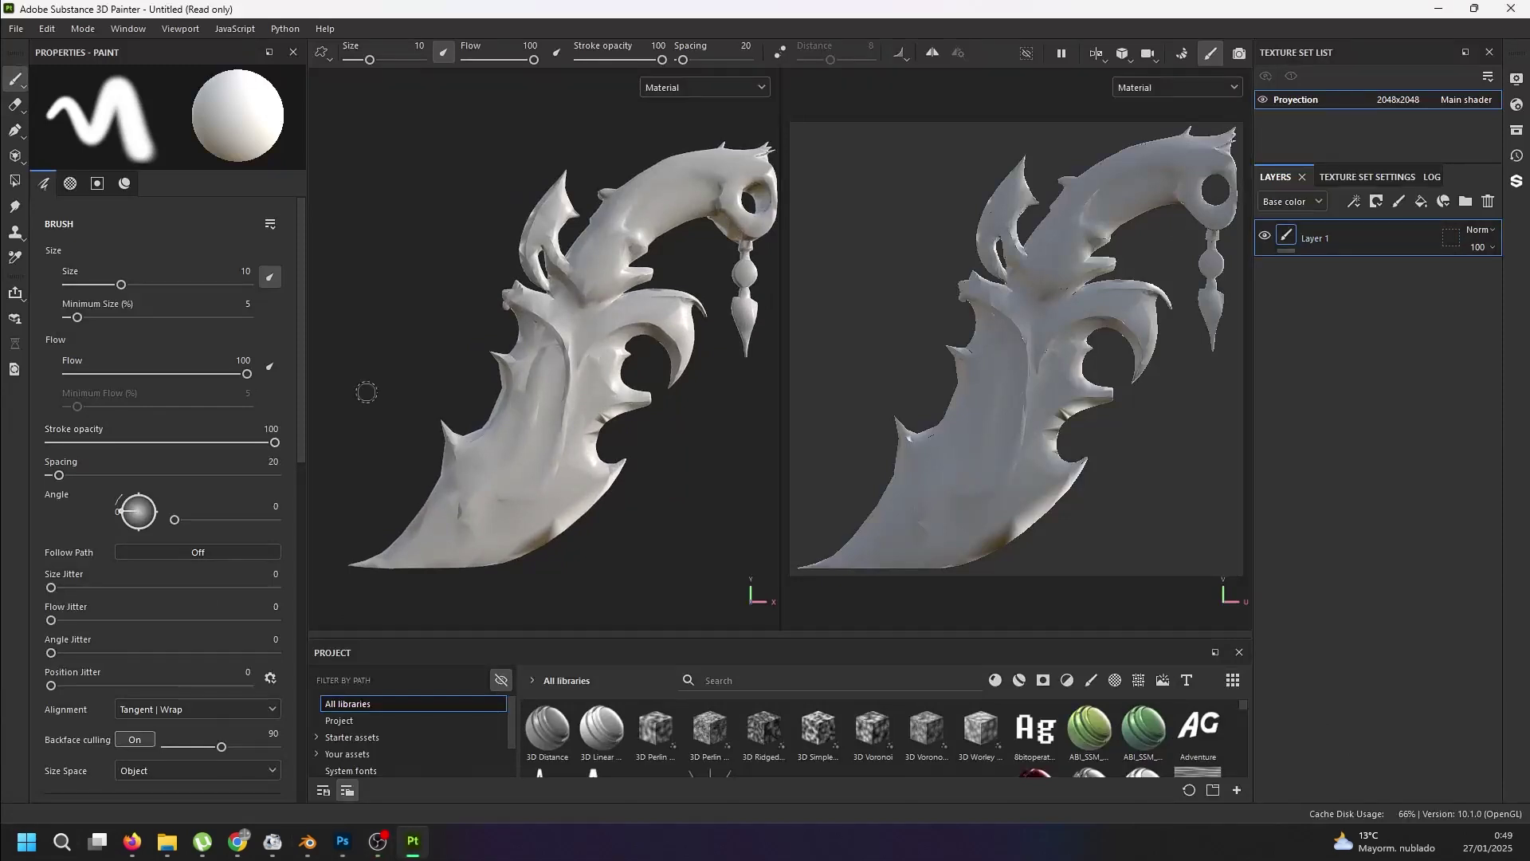
left_click_drag(779, 506, 707, 513, "alt")
left_click_drag(481, 478, 658, 461, "alt")
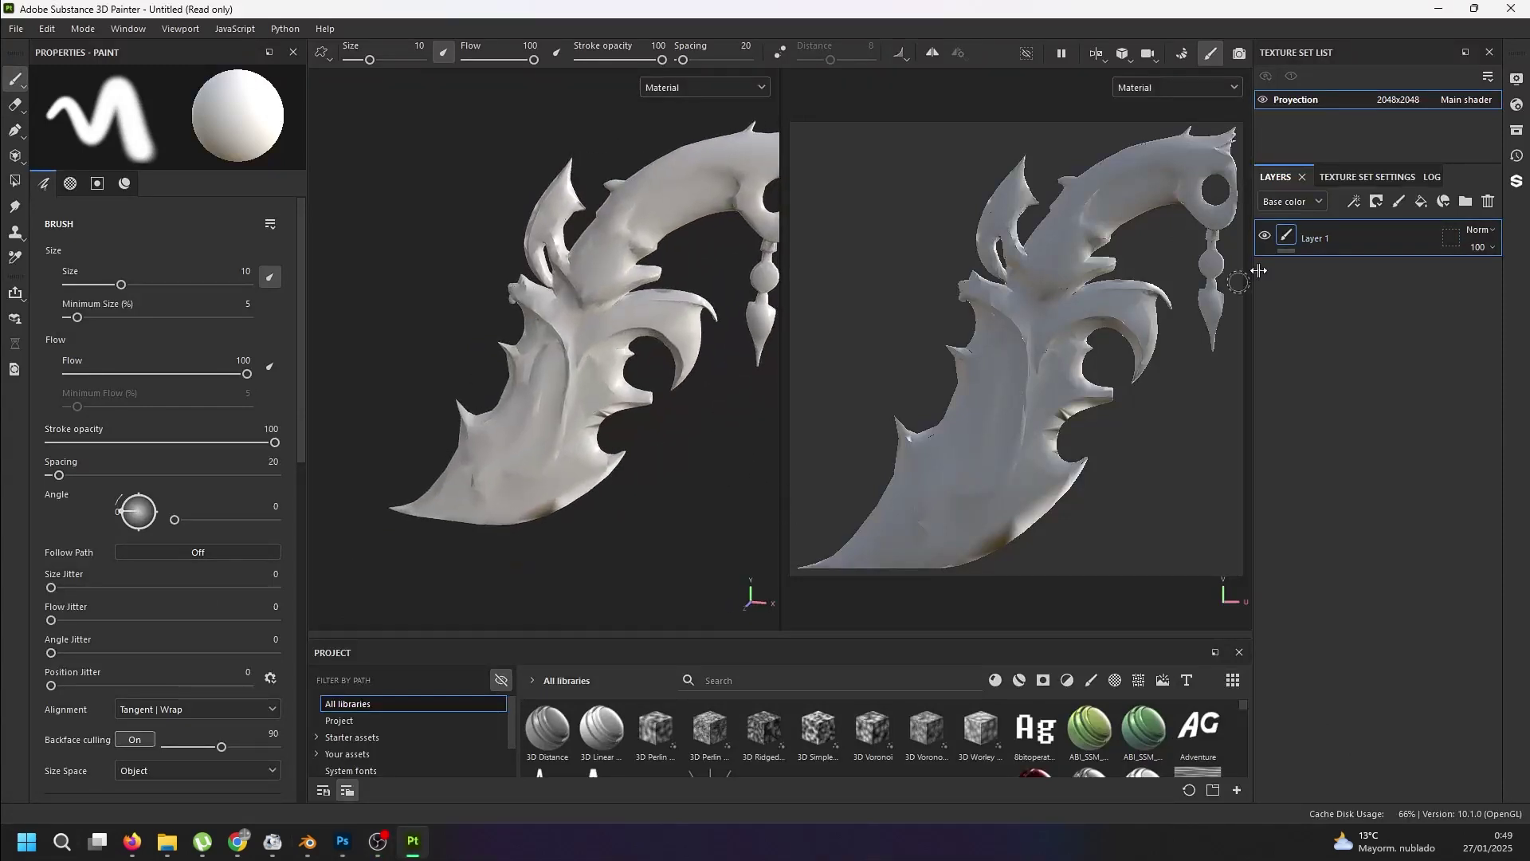
- In Substance 3D Painter, set the mesh map antialiasing to Supersampling 4x and bake the selected textures for the sword
left_click(1410, 177)
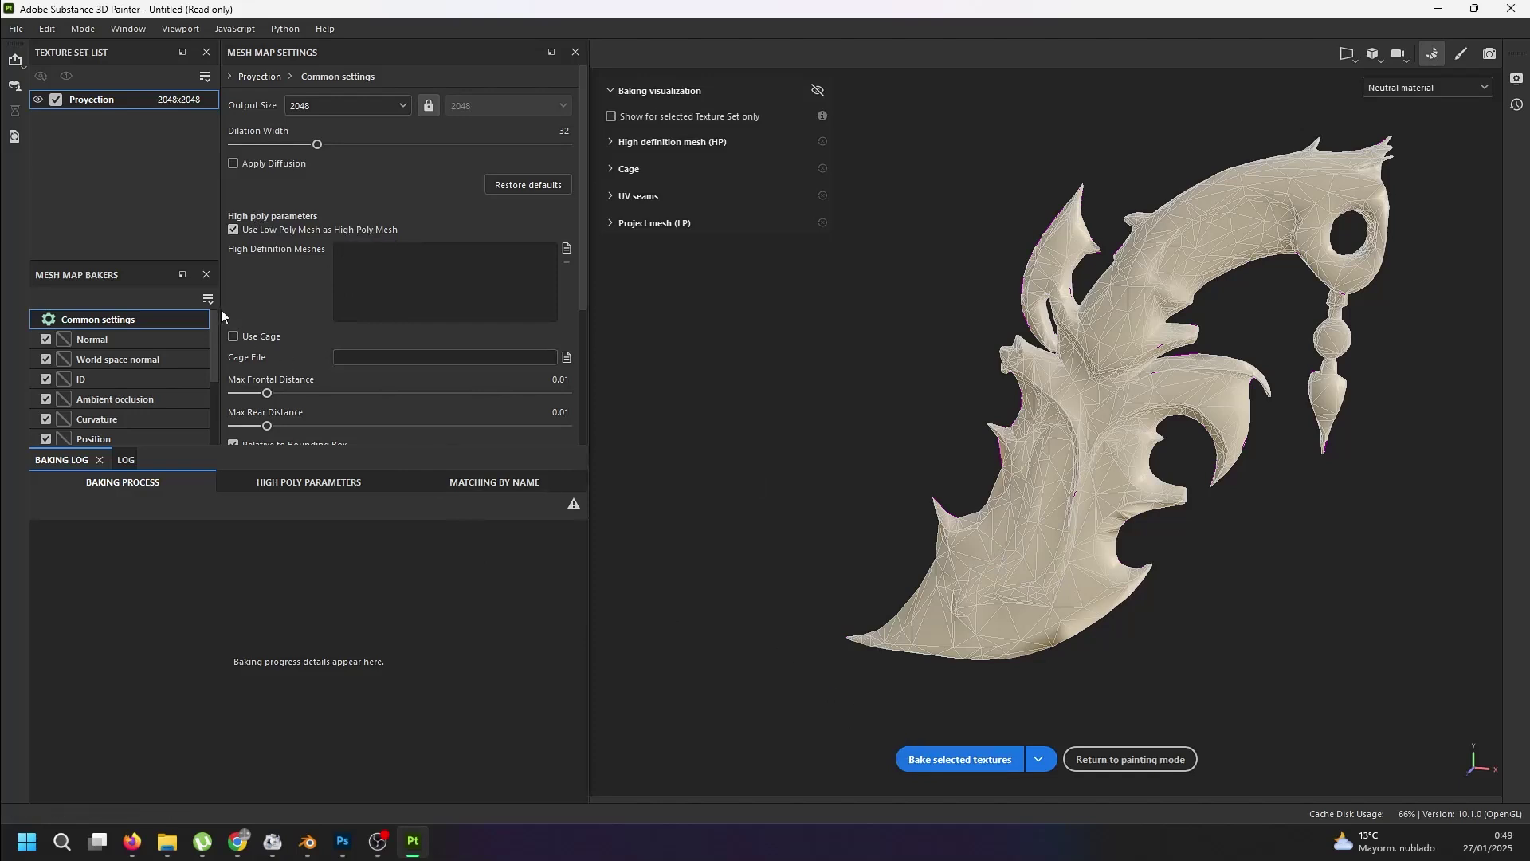
scroll(327, 325, "down", 5)
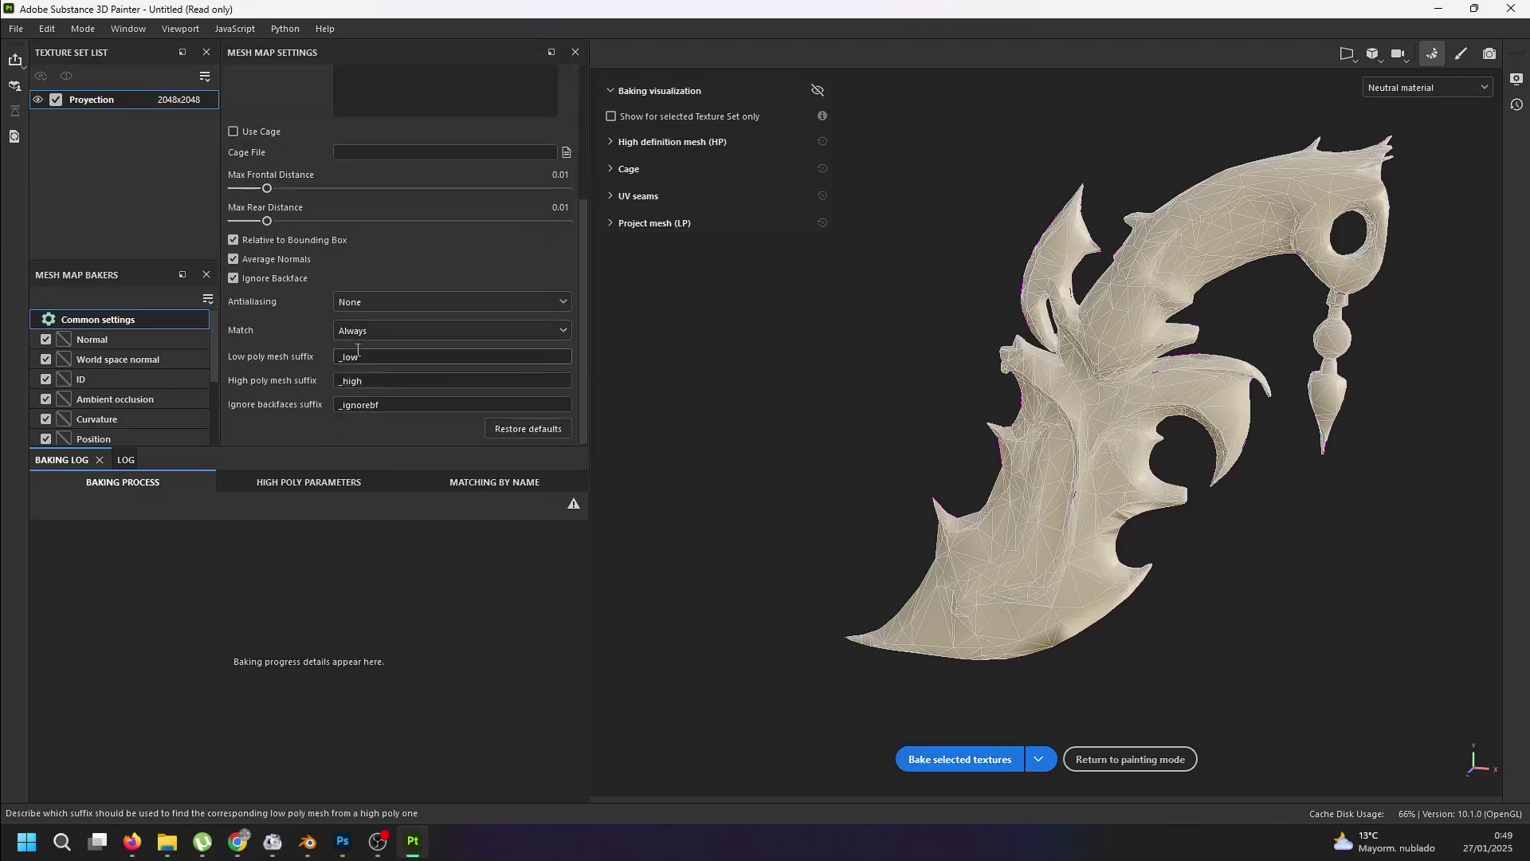
left_click(390, 306)
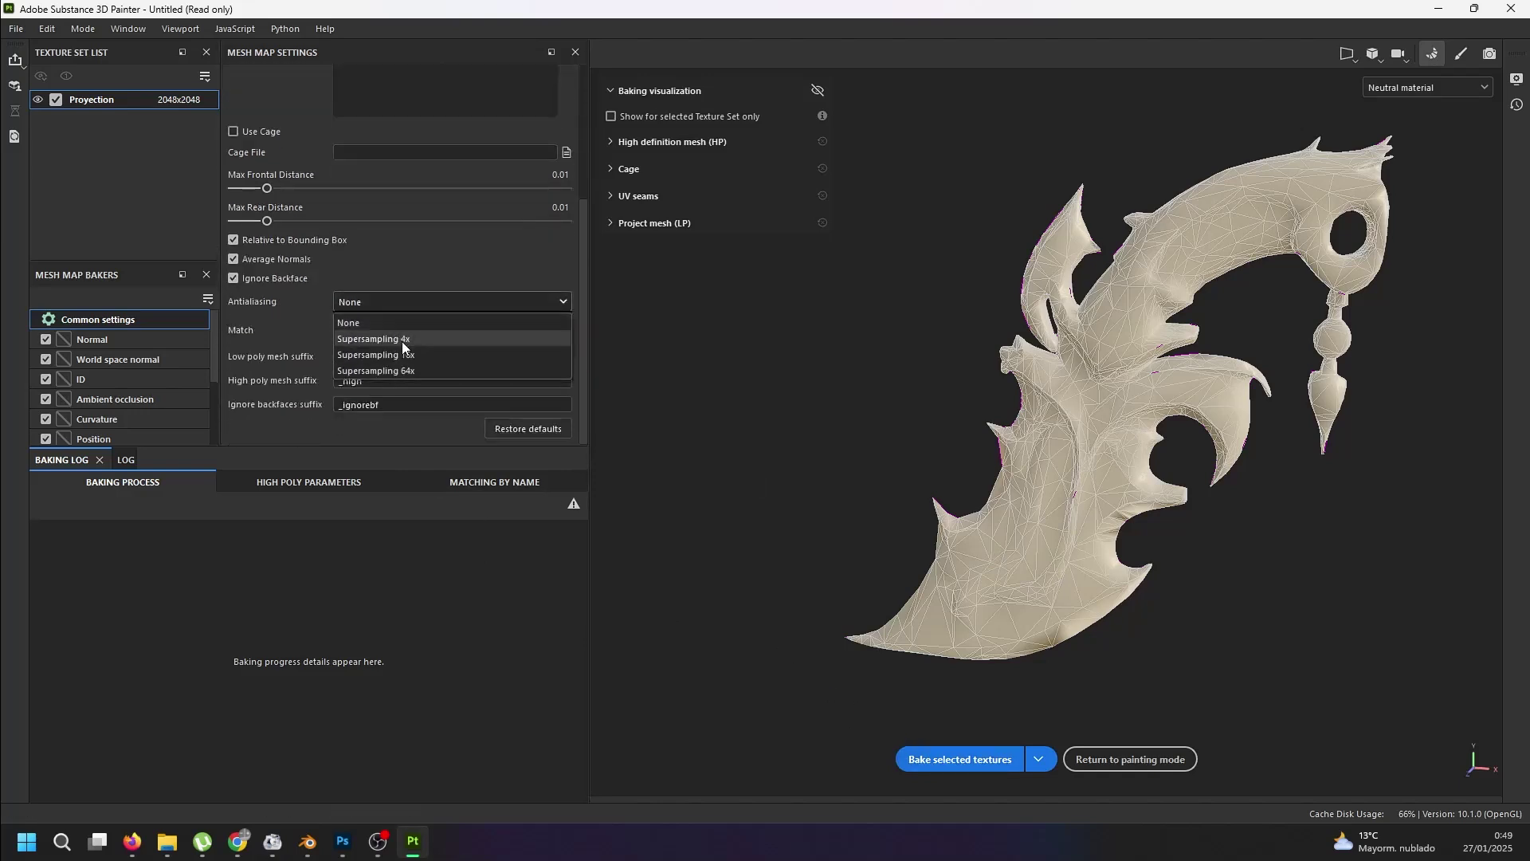
left_click(395, 338)
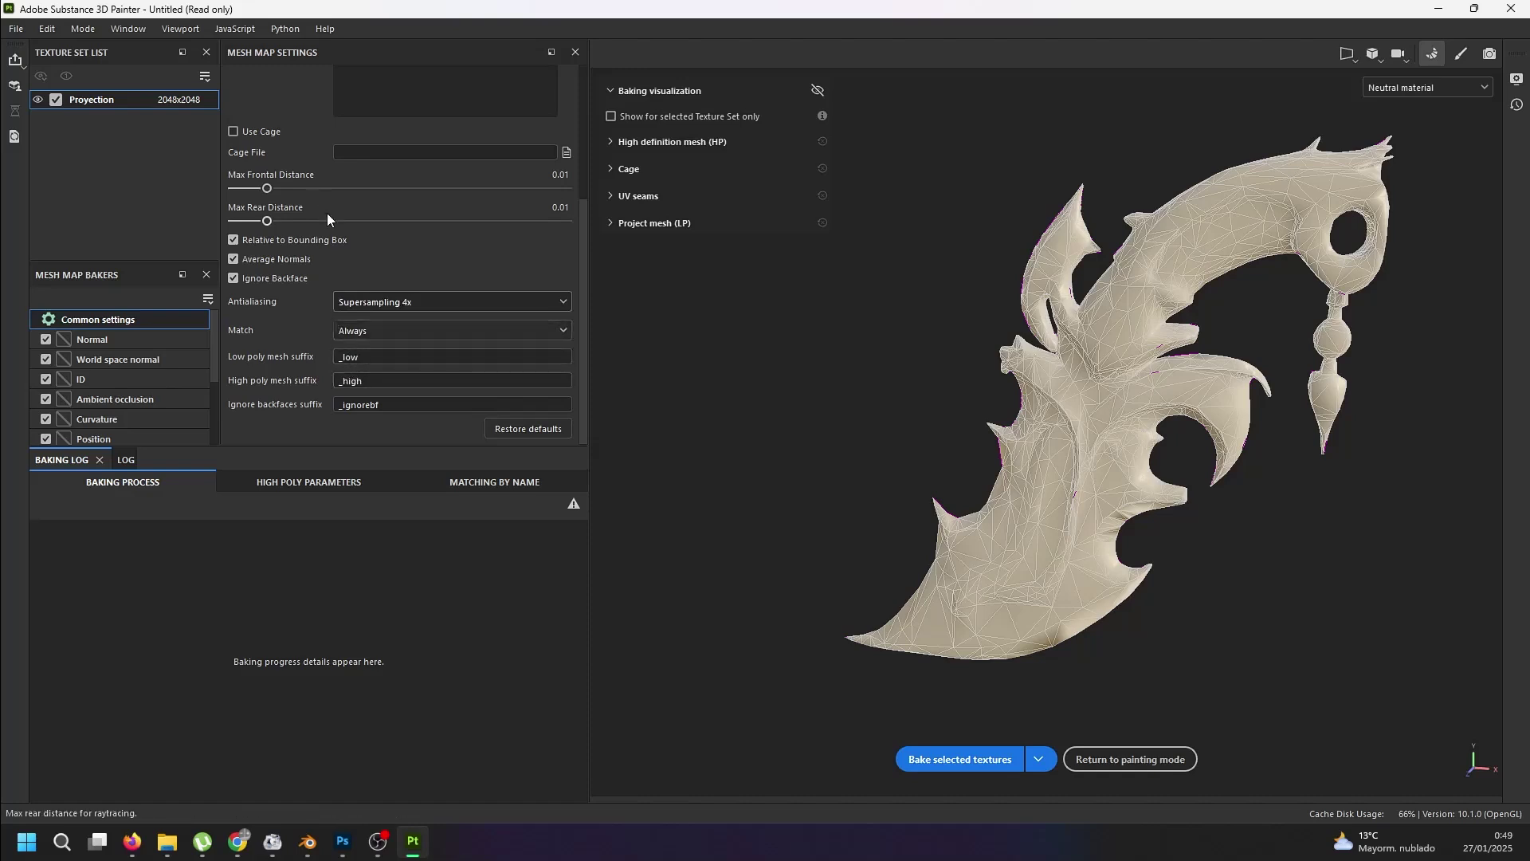
scroll(327, 213, "up", 5)
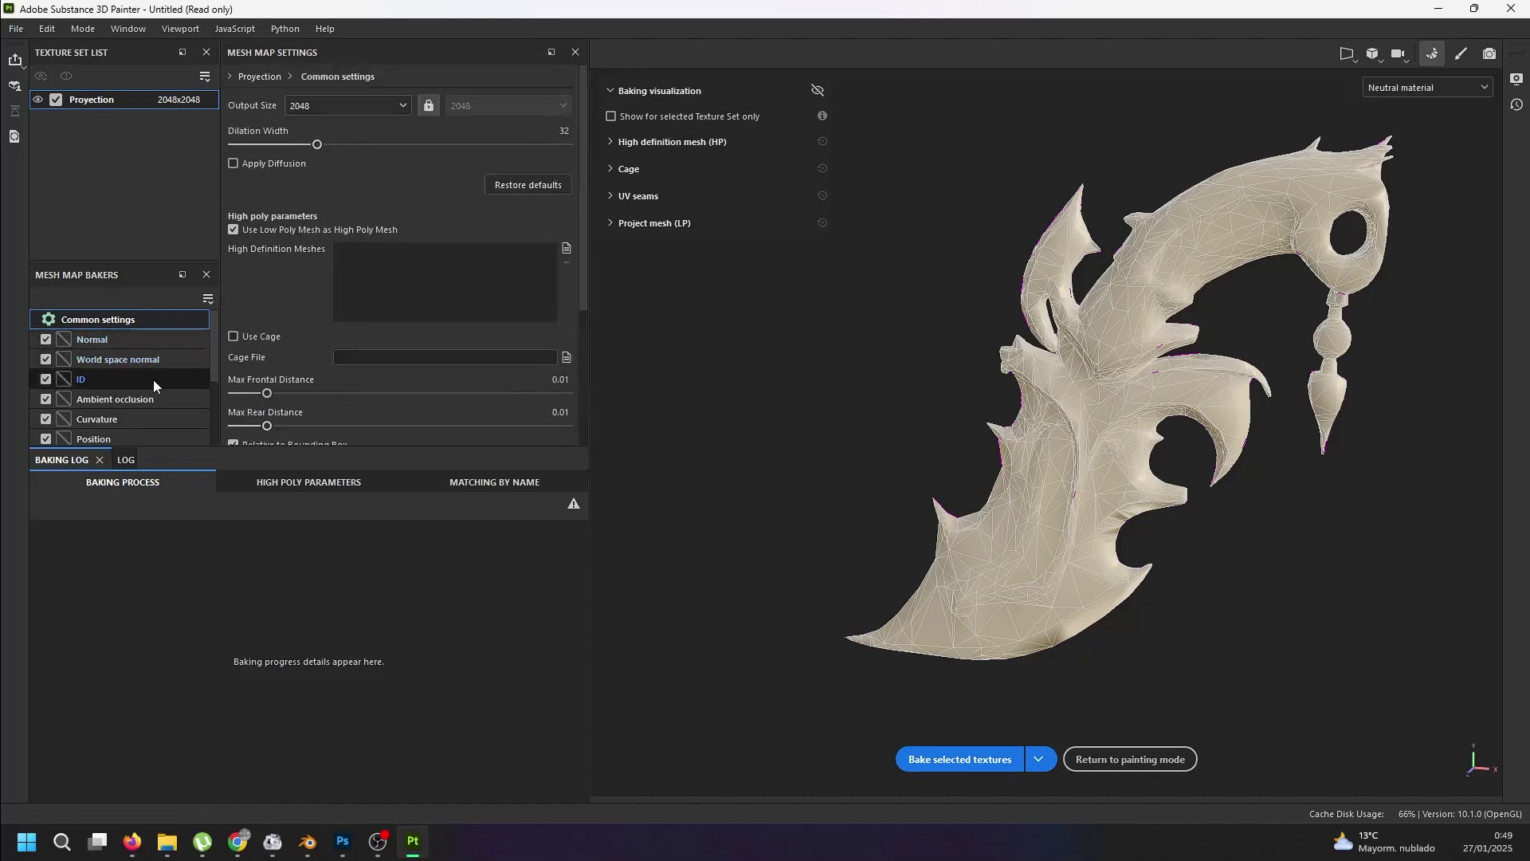
left_click(982, 759)
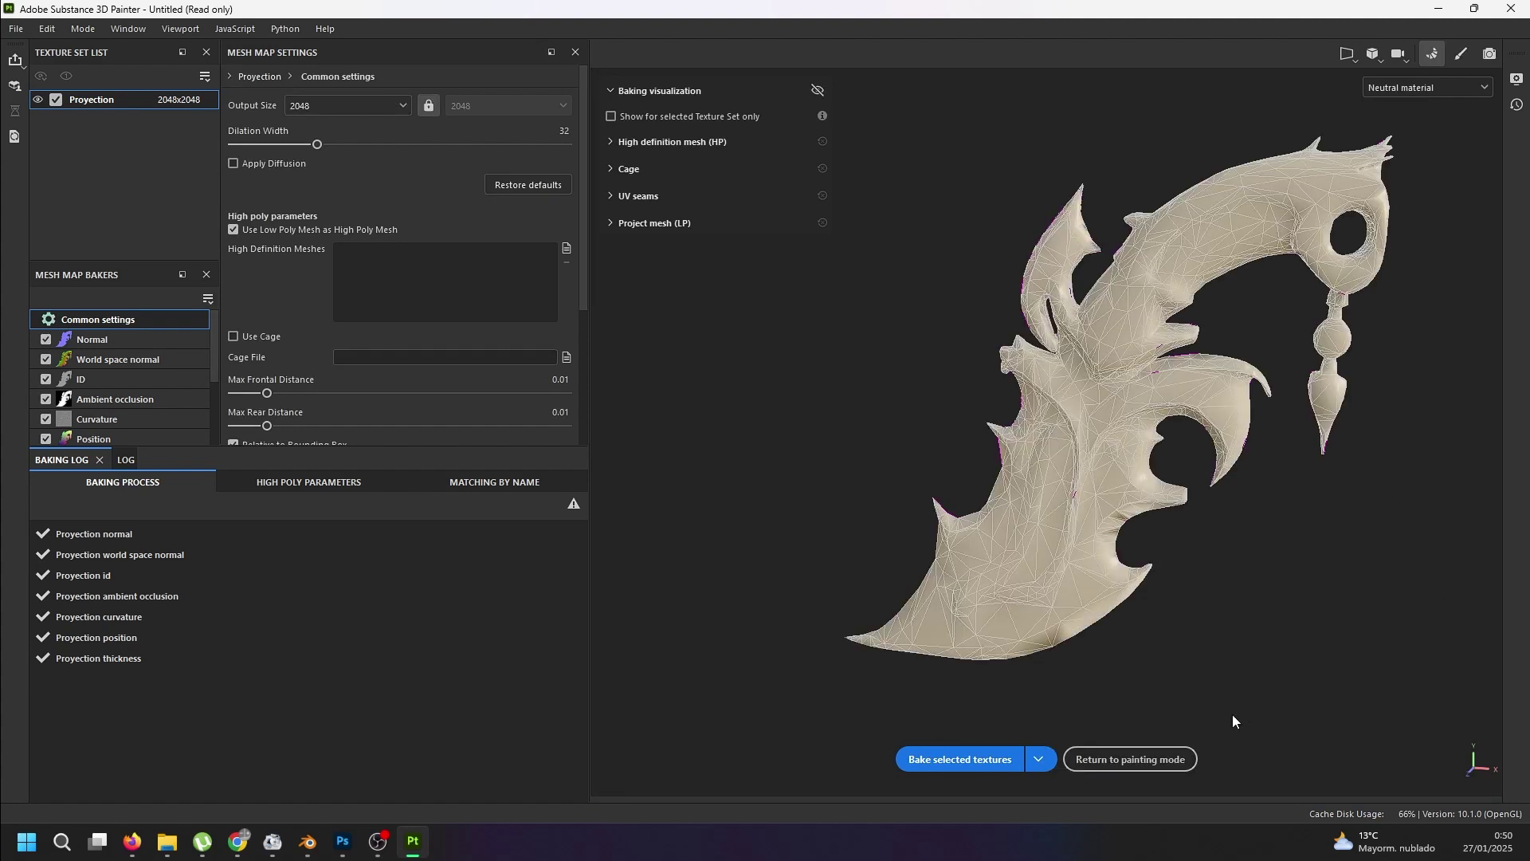
- Return to painting mode and list the project's own assets in an enlarged asset library
left_click(1123, 761)
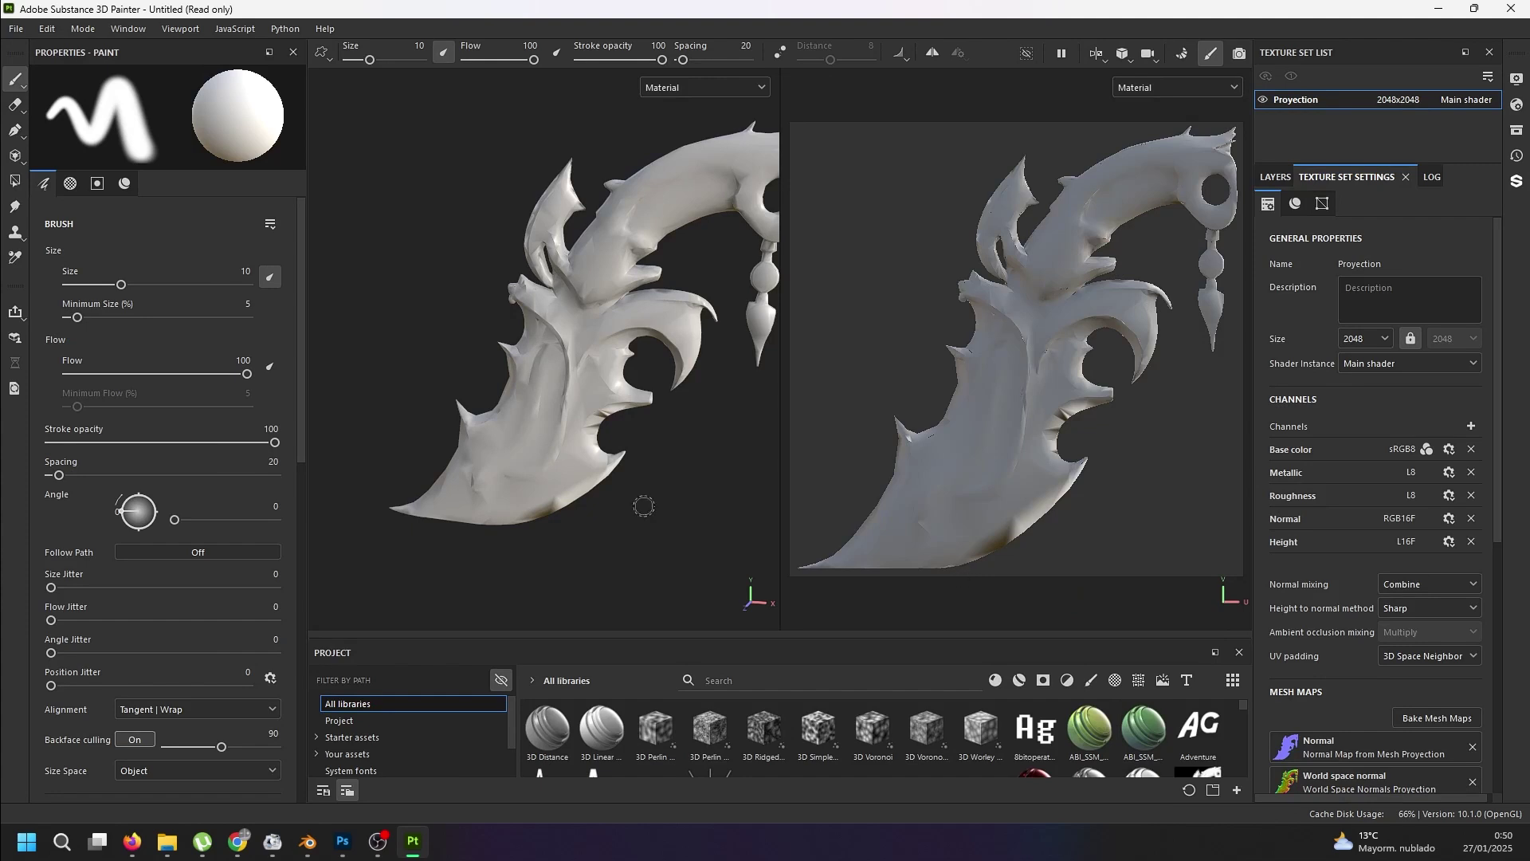
left_click_drag(520, 637, 470, 297)
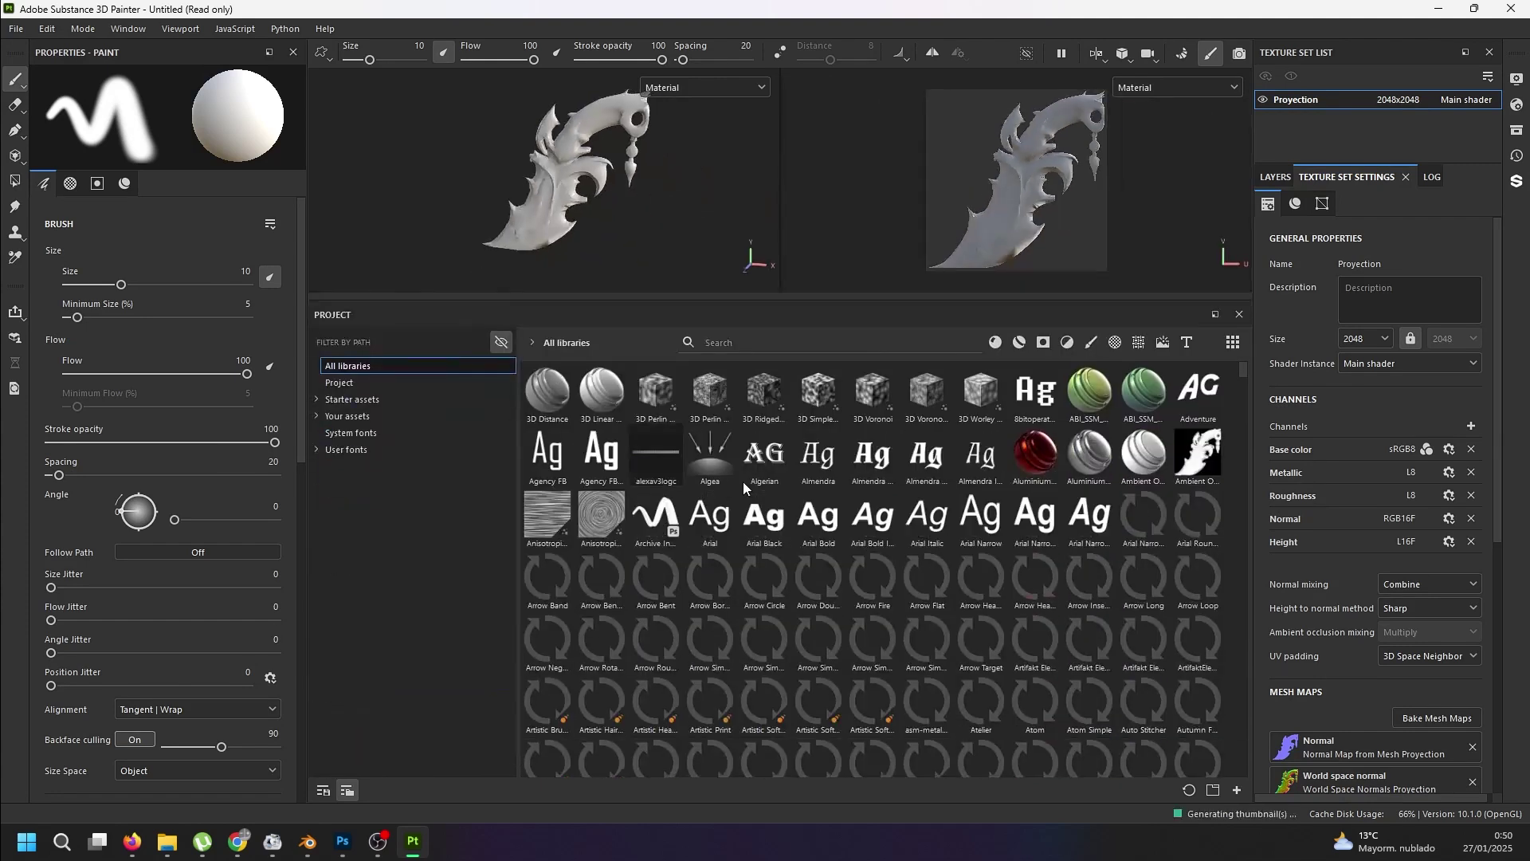
left_click(370, 379)
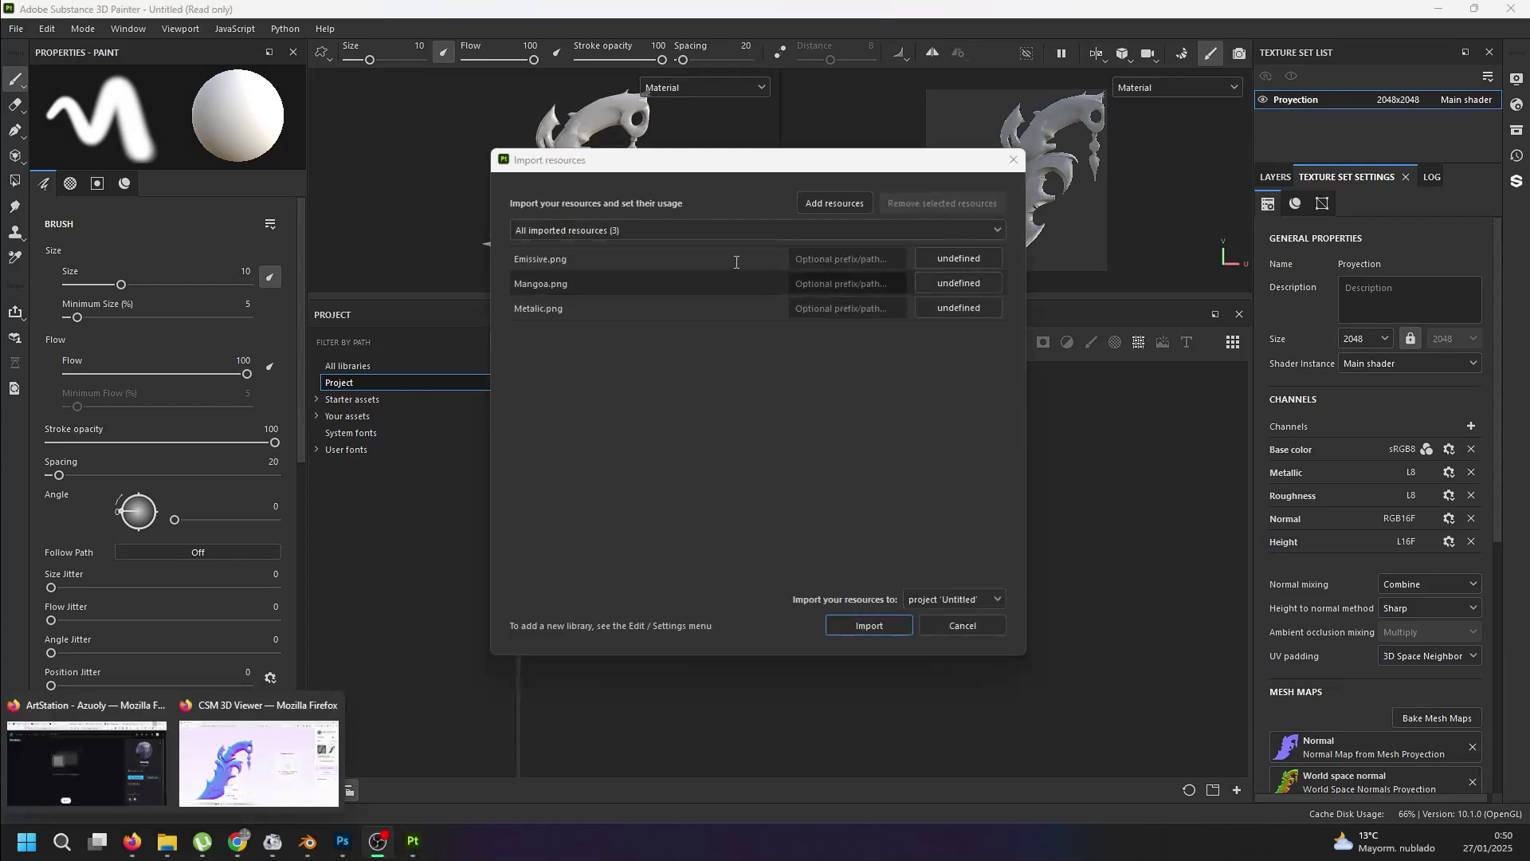
- Import Emissive.png, Mangoa.png and Metalic.png as textures into the project 'Untitled'
left_click(634, 317)
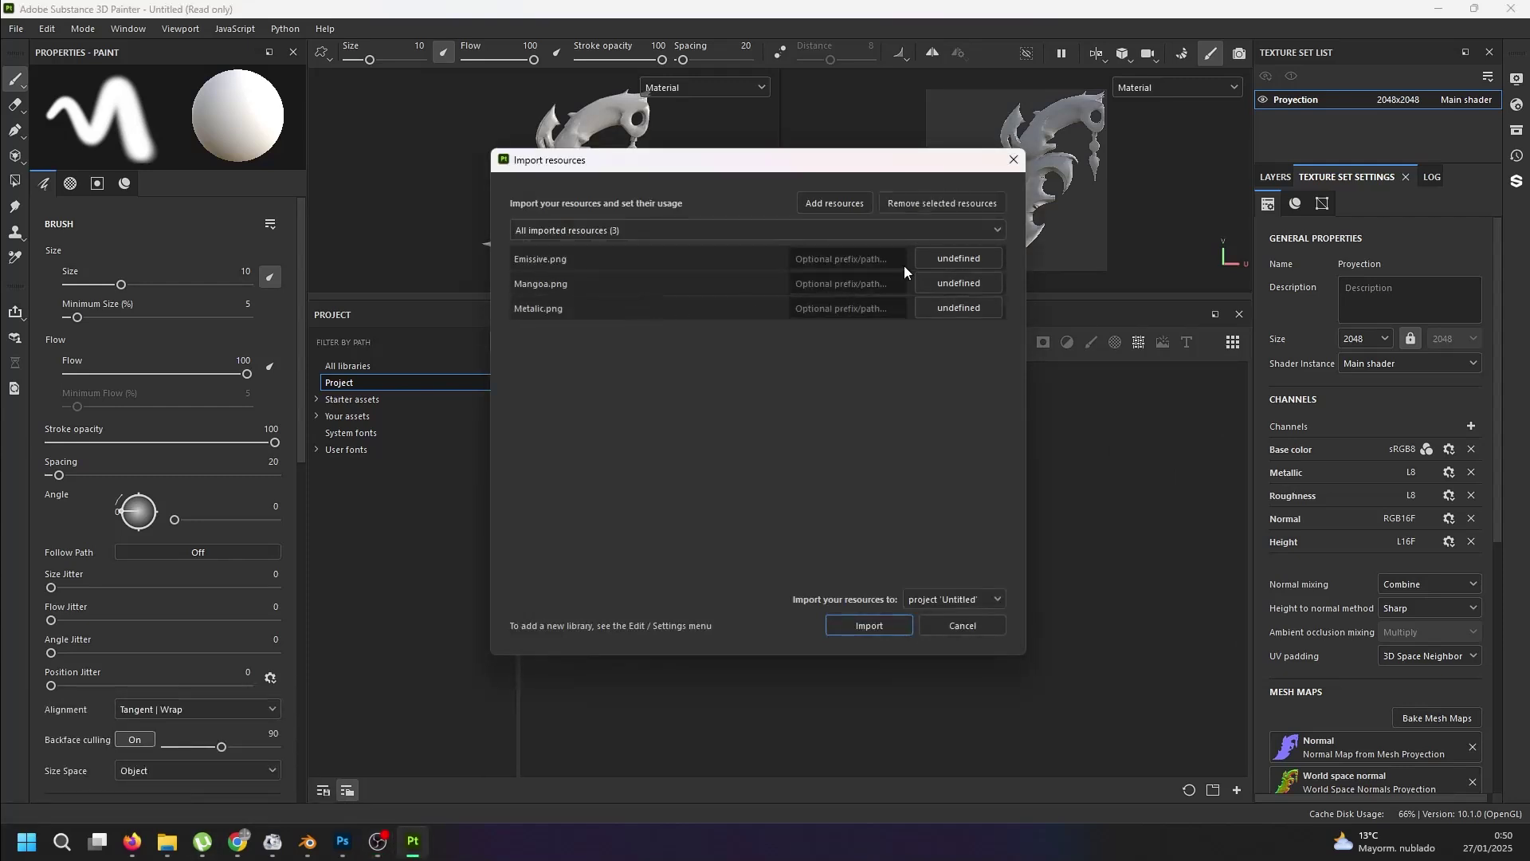
left_click(941, 261)
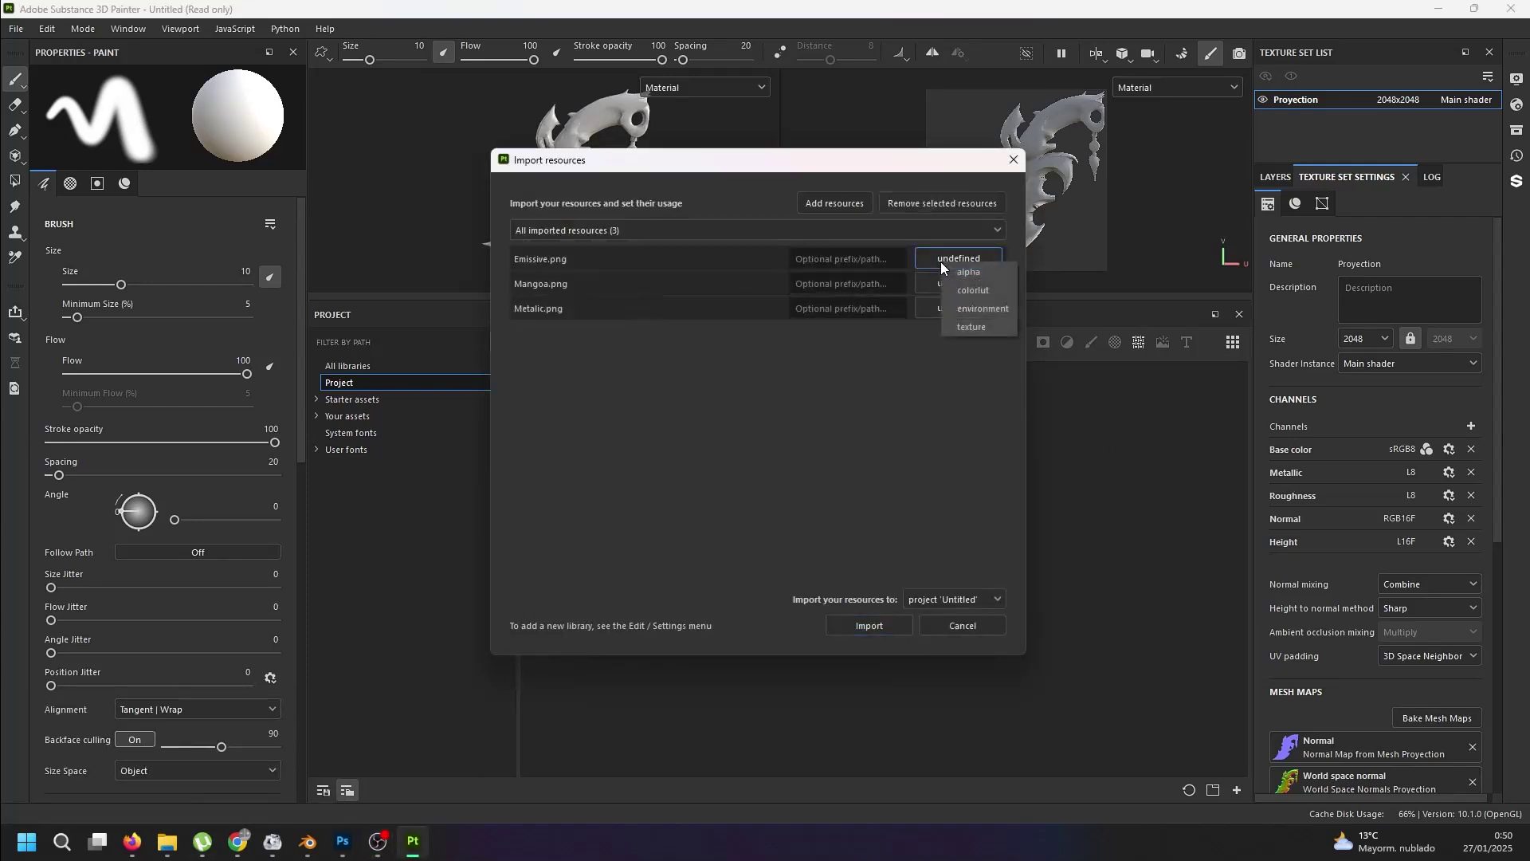
left_click(993, 331)
left_click(960, 600)
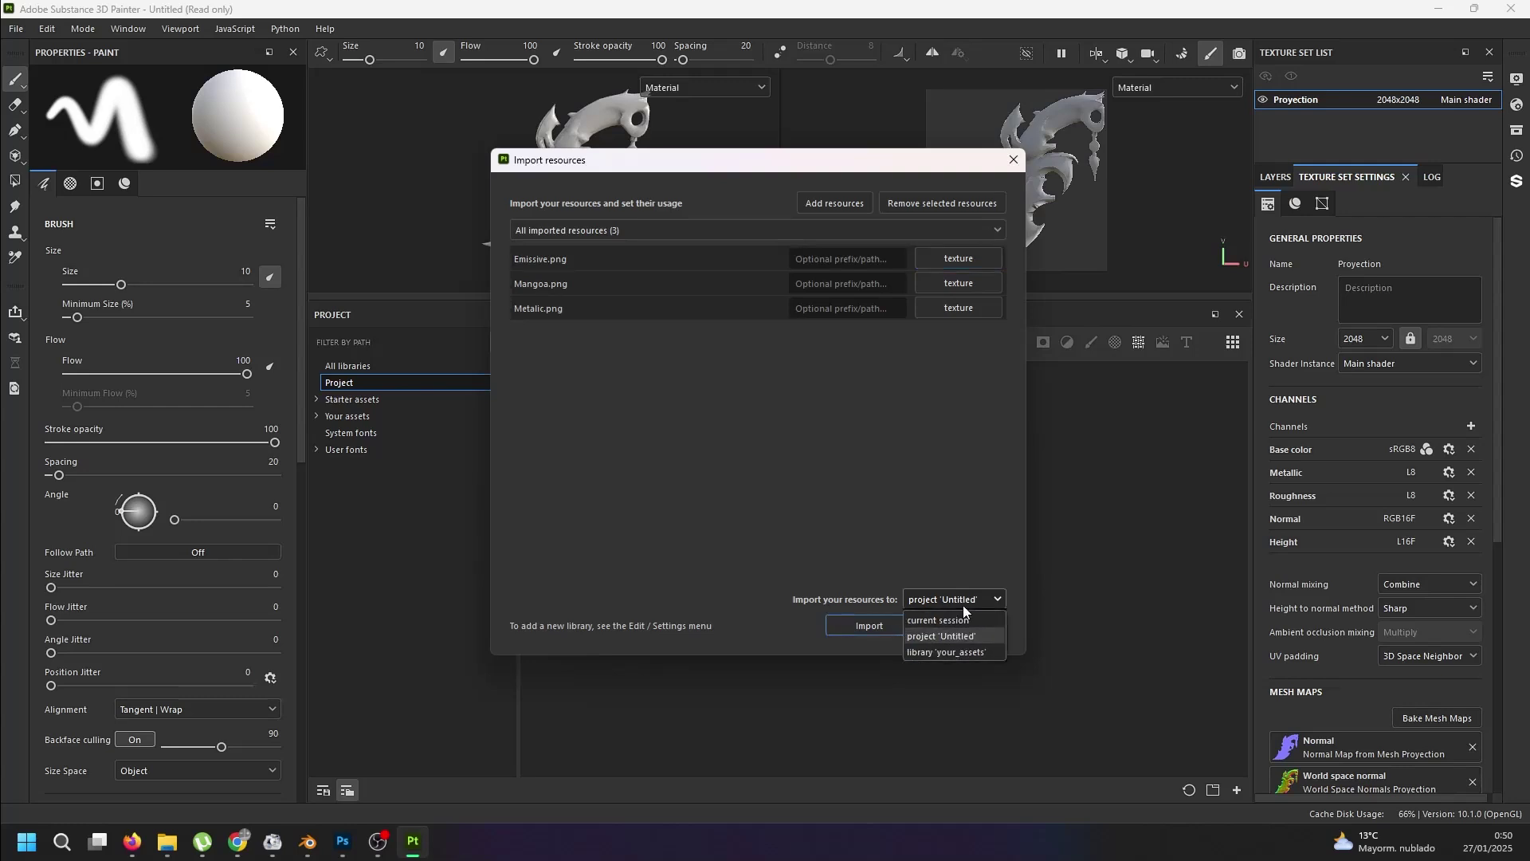
left_click(961, 616)
left_click(873, 625)
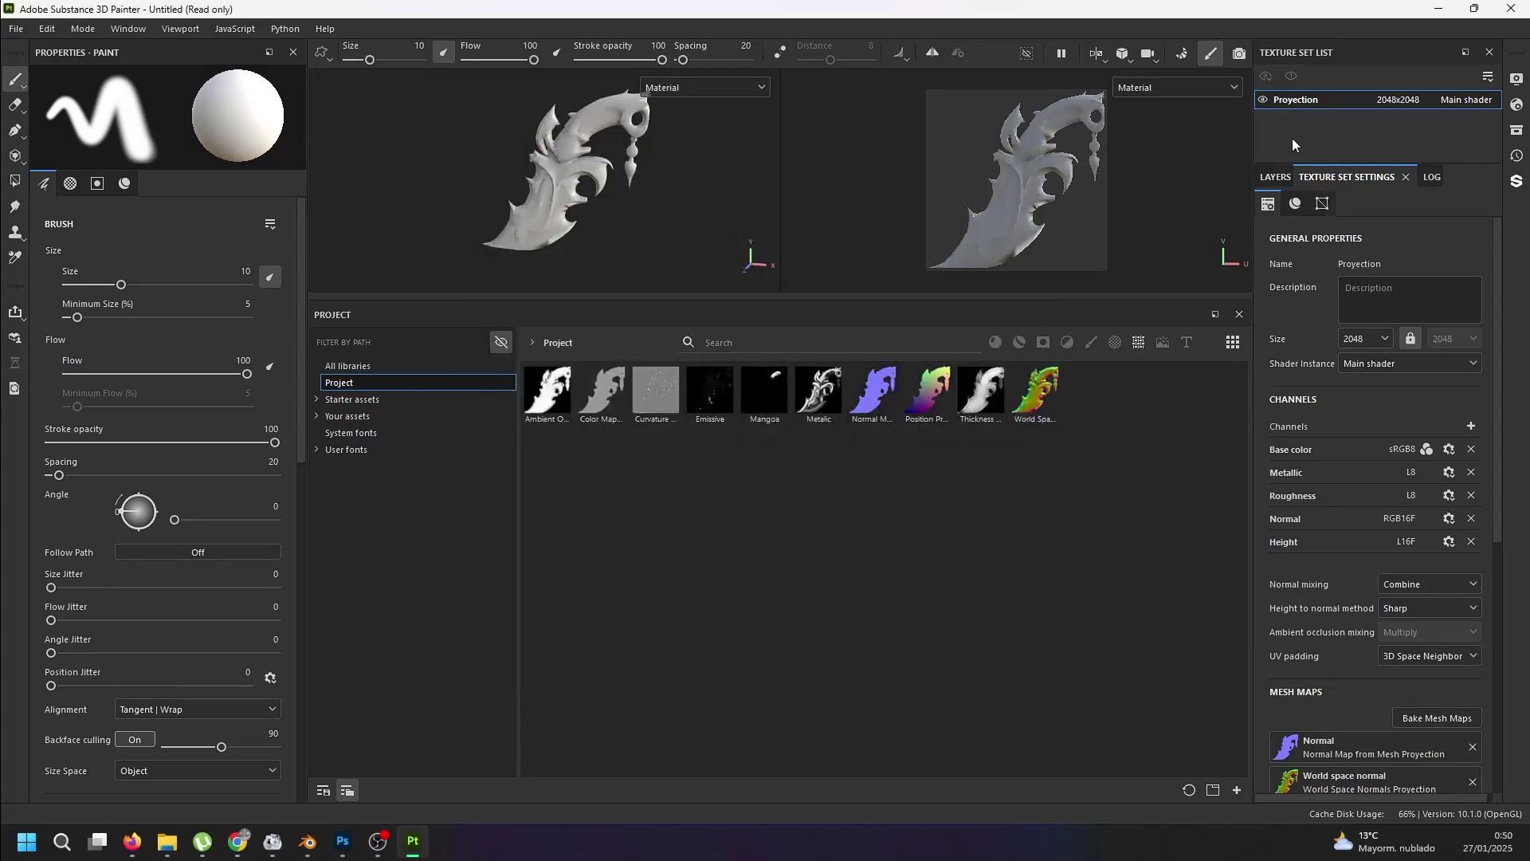
- Replace Layer 1 with a fill layer that uses the imported BaseMeshTexture as its base color
left_click(1269, 177)
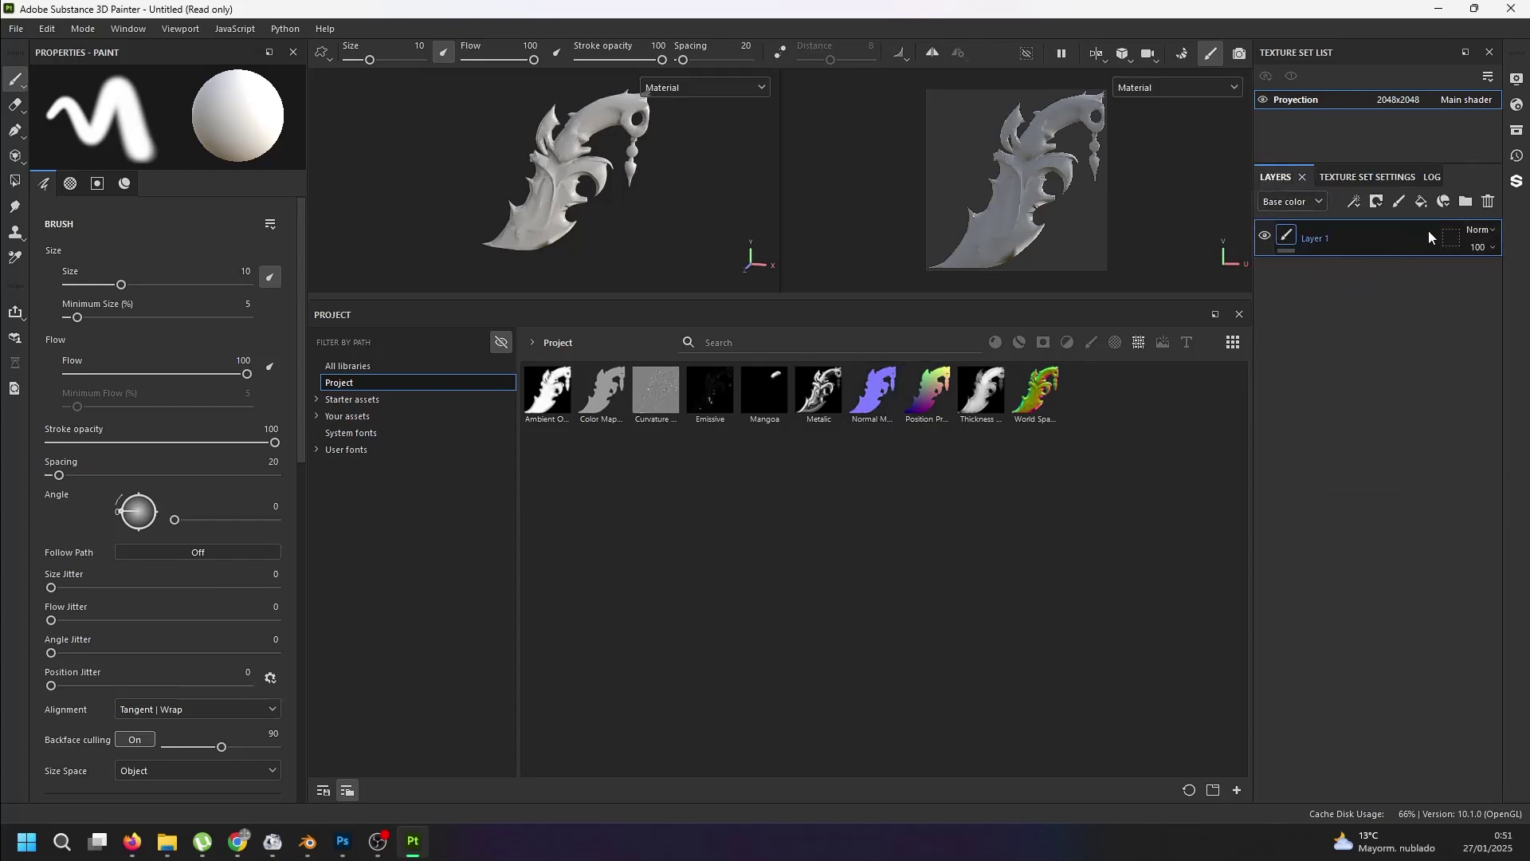
left_click(1488, 202)
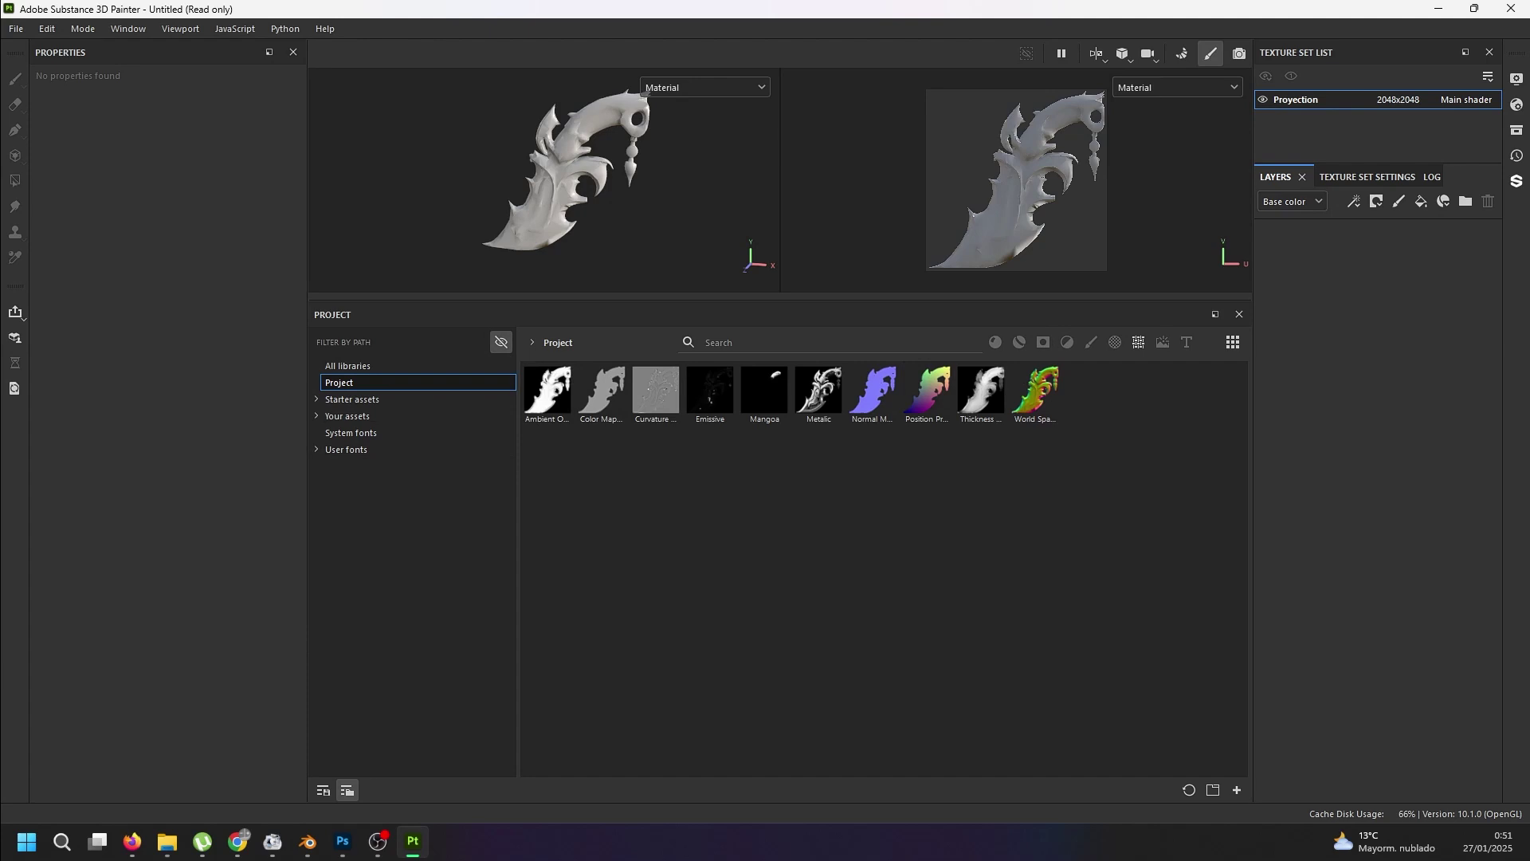
left_click(377, 841)
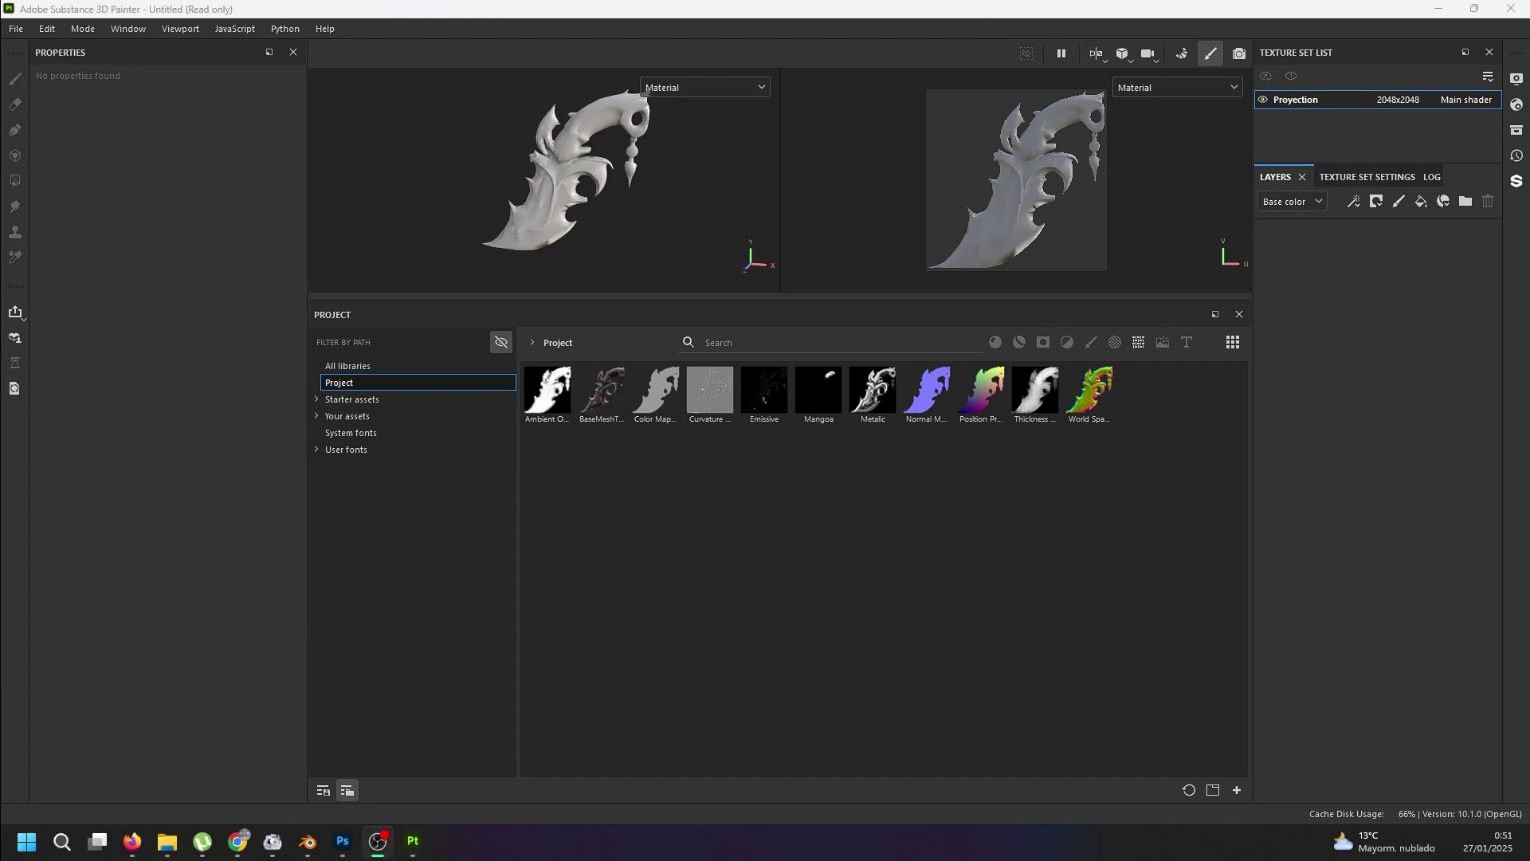
left_click(1136, 246)
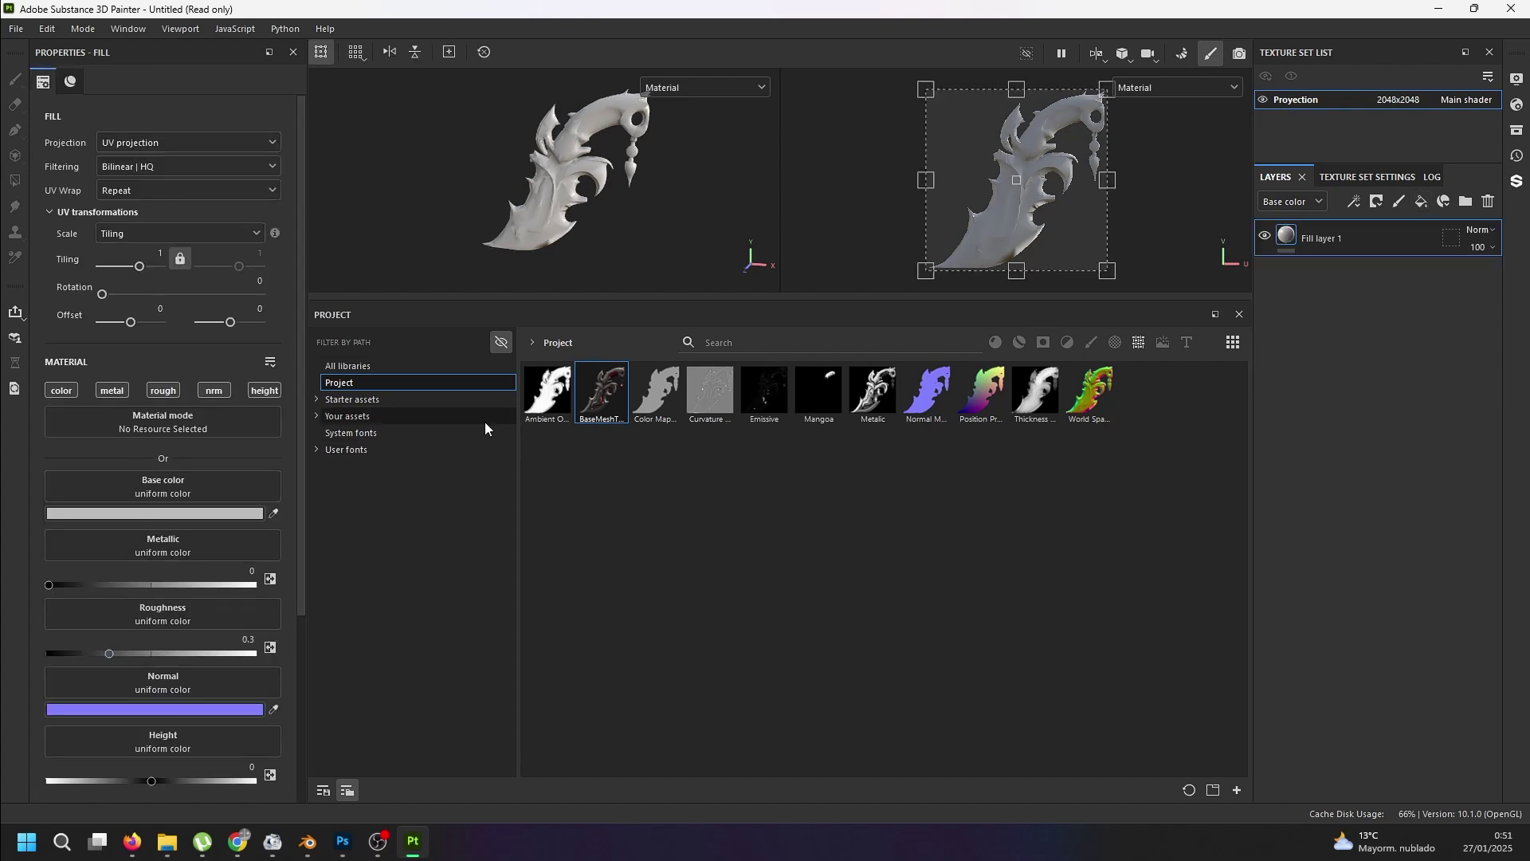
left_click_drag(620, 408, 197, 491)
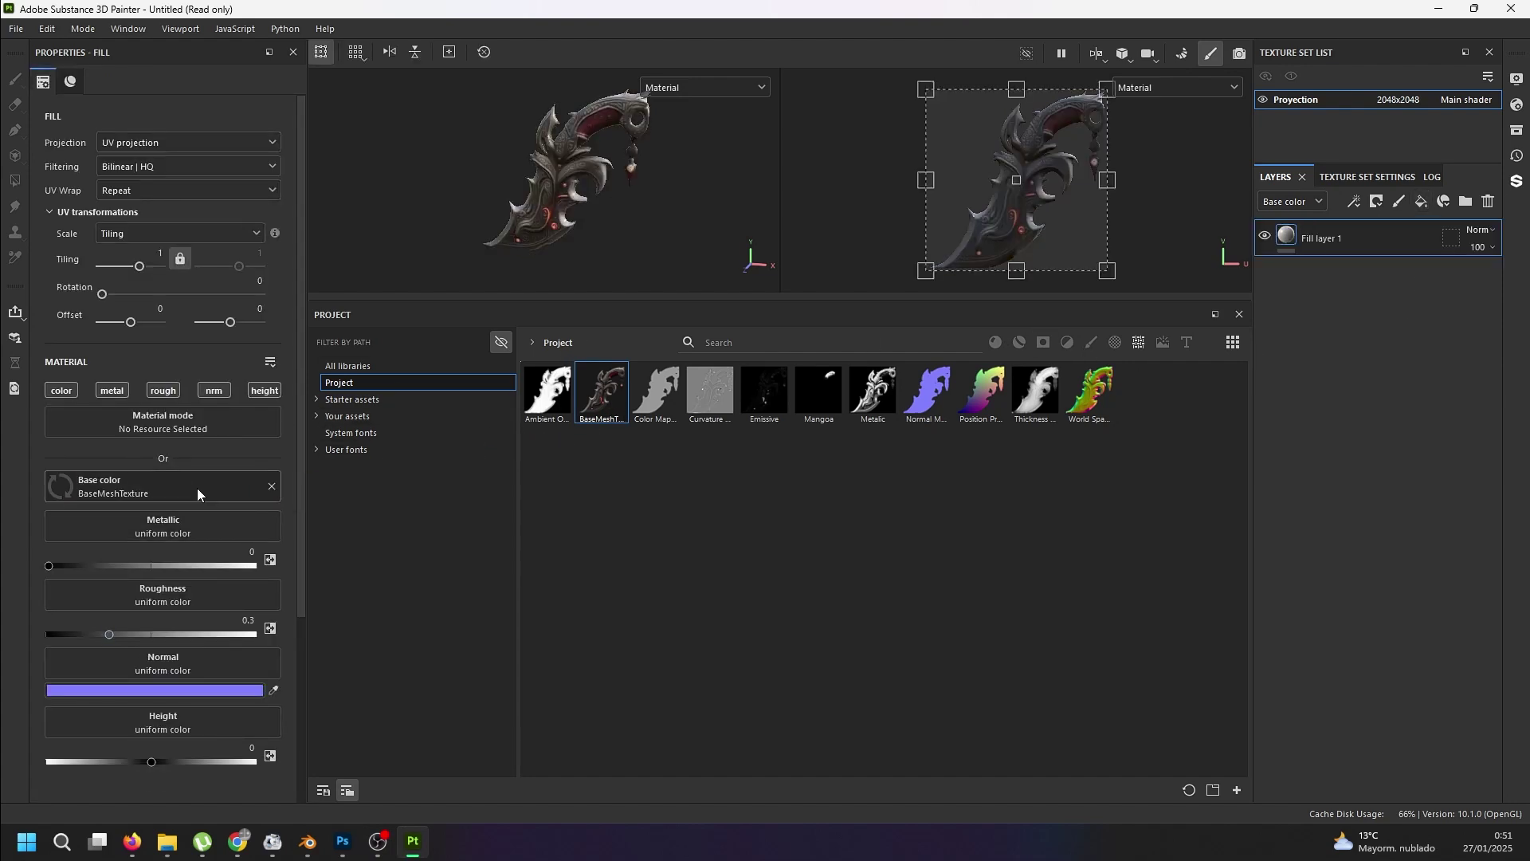
- Try the Metalic map in the metallic channel of Fill layer 1
left_click_drag(498, 301, 498, 594)
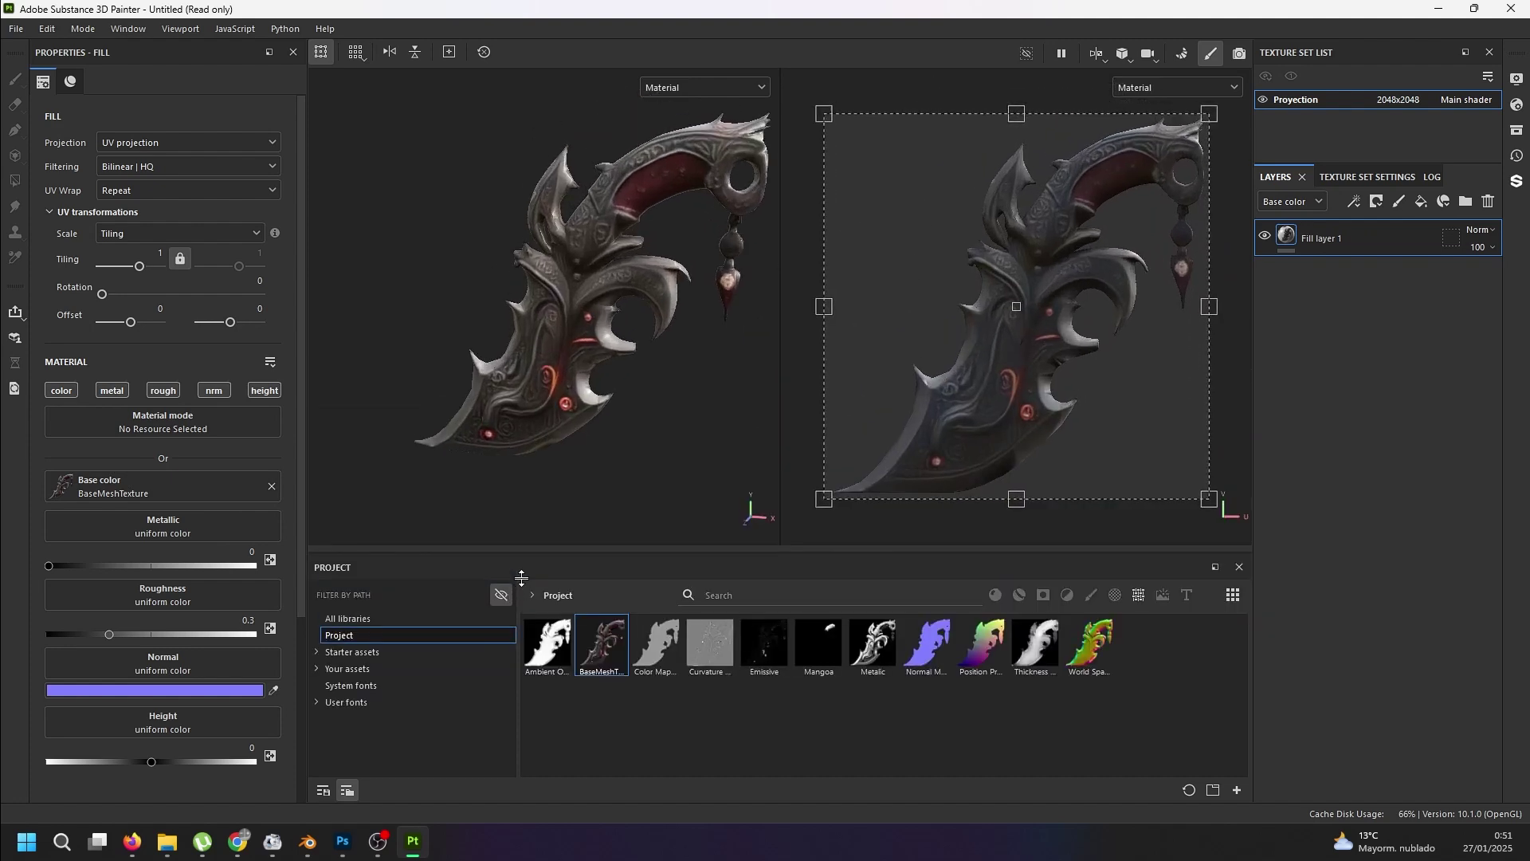
scroll(634, 419, "up", 5)
left_click_drag(561, 425, 542, 390, "alt")
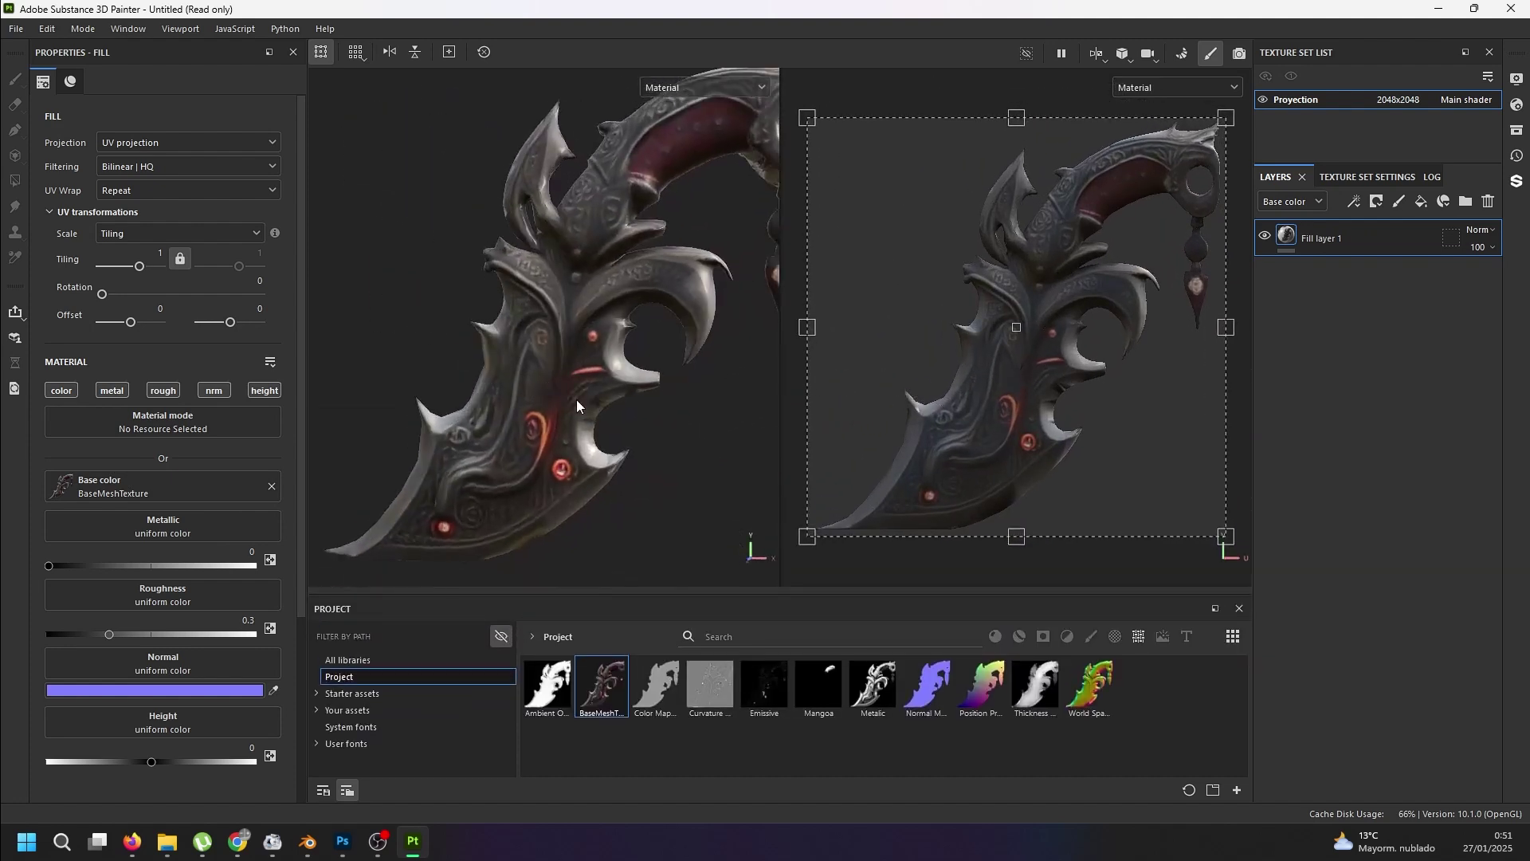
scroll(578, 405, "down", 4)
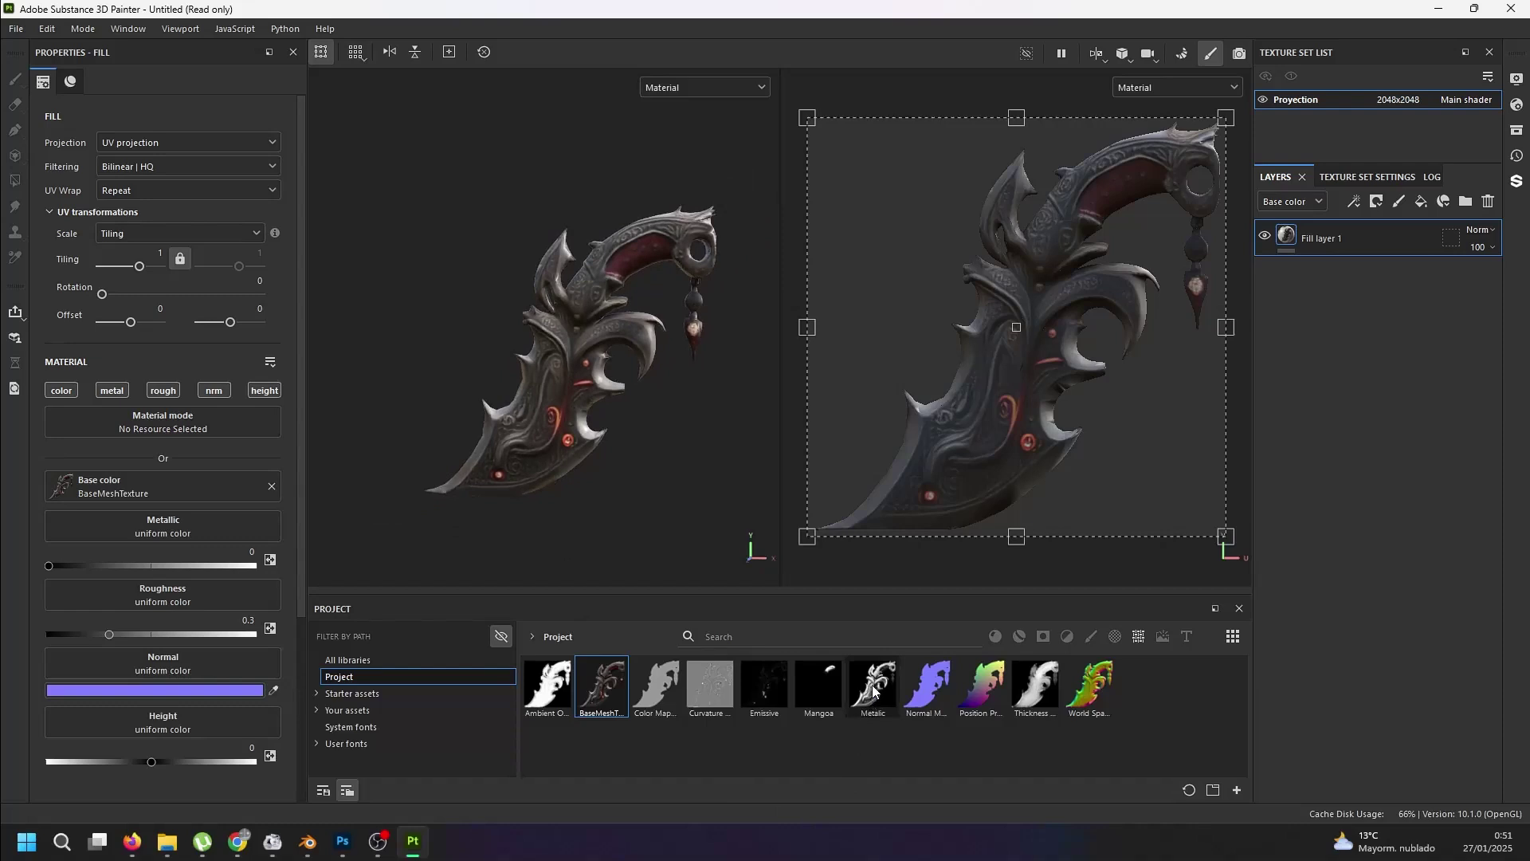
left_click_drag(873, 690, 98, 522)
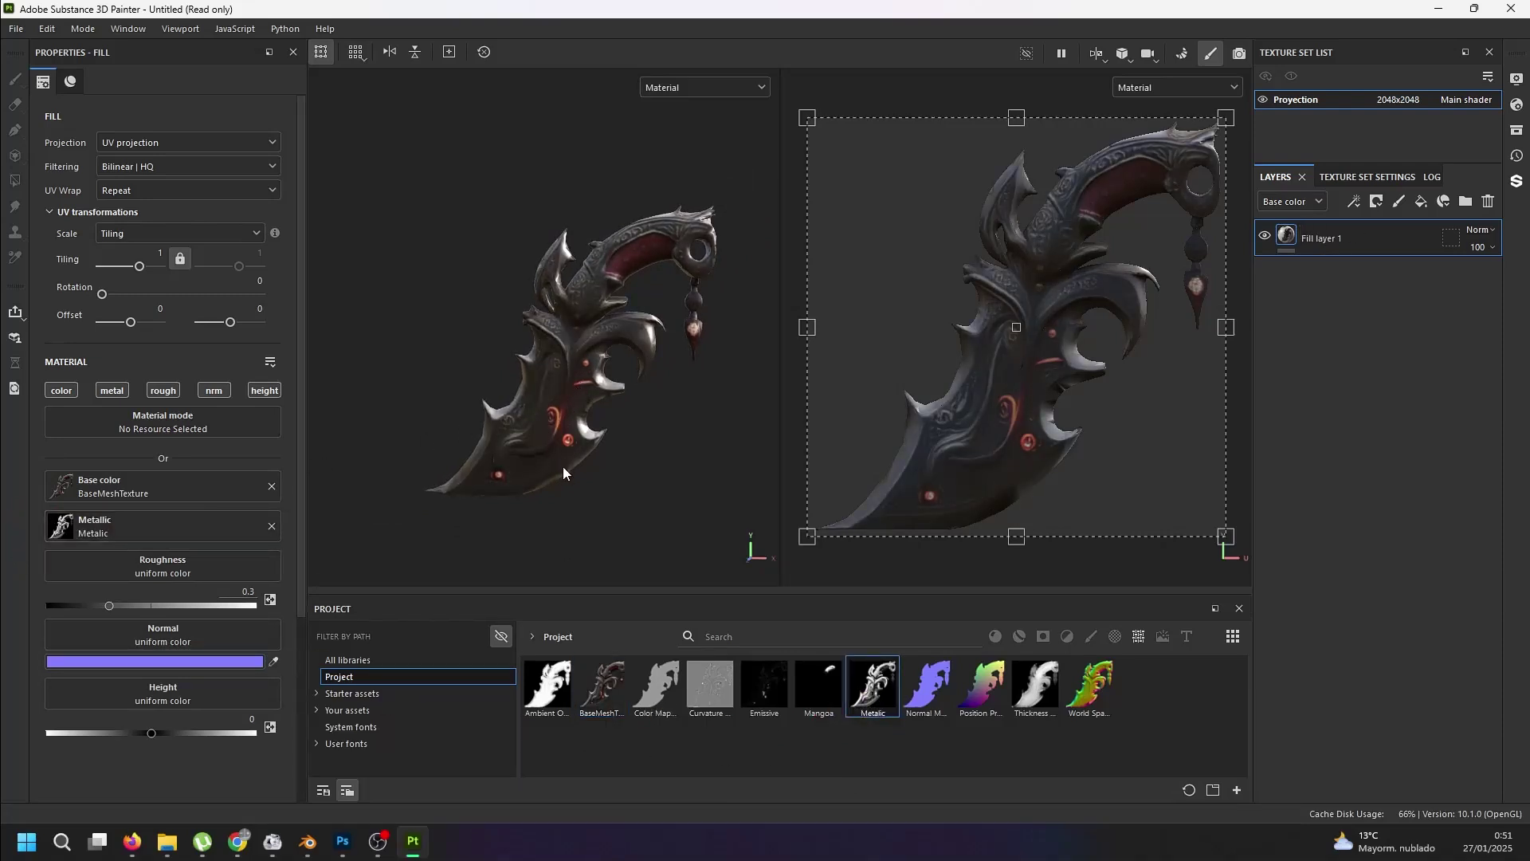
left_click(271, 526)
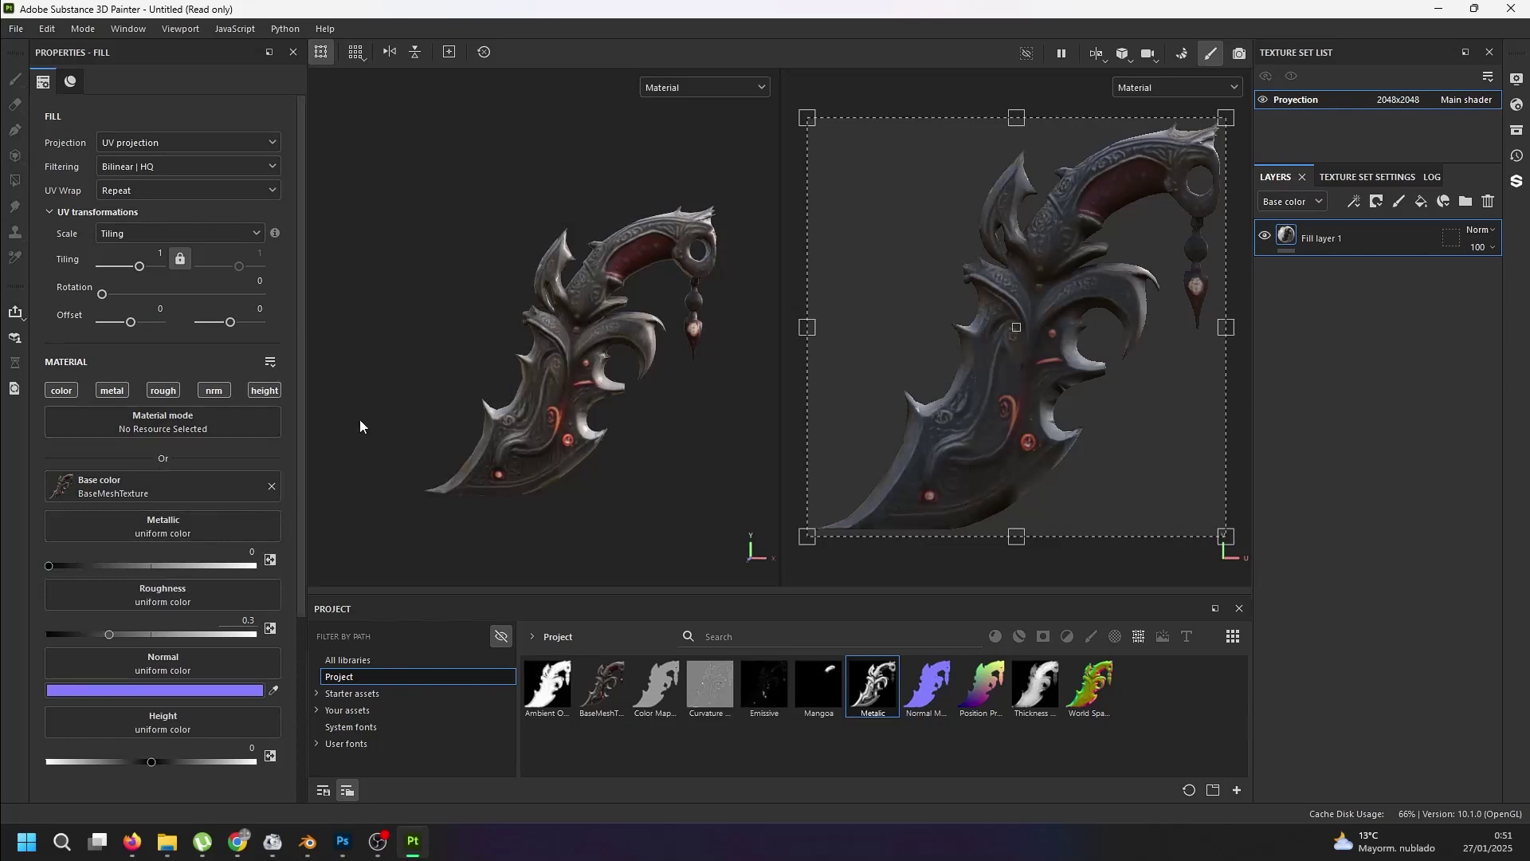
- Disable the metal, rough, nrm and height channels of Fill layer 1, keeping only color
left_click(112, 391)
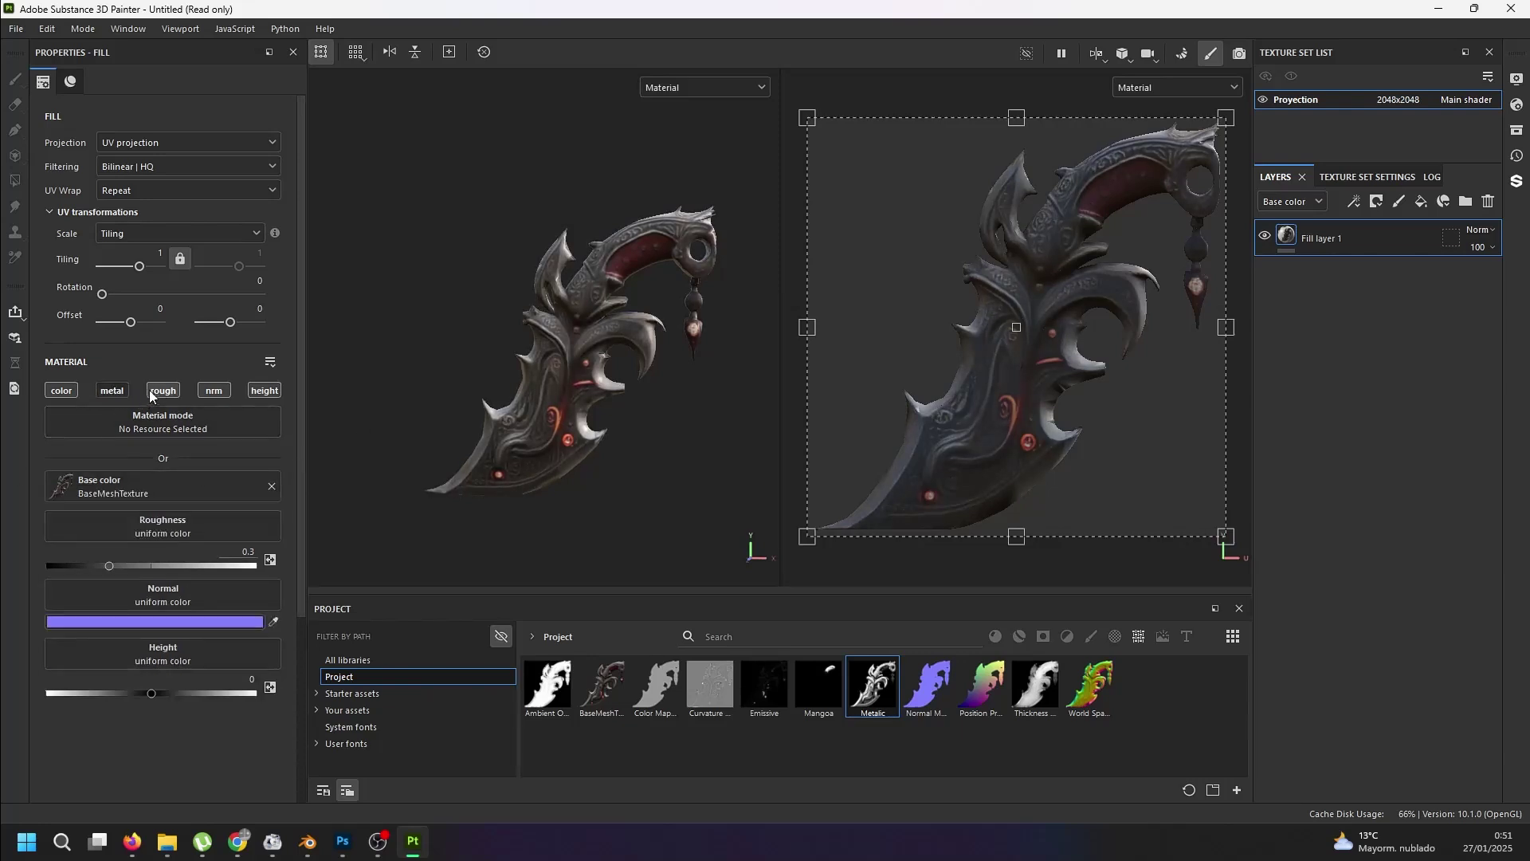
left_click(162, 391)
left_click(213, 391)
left_click(263, 390)
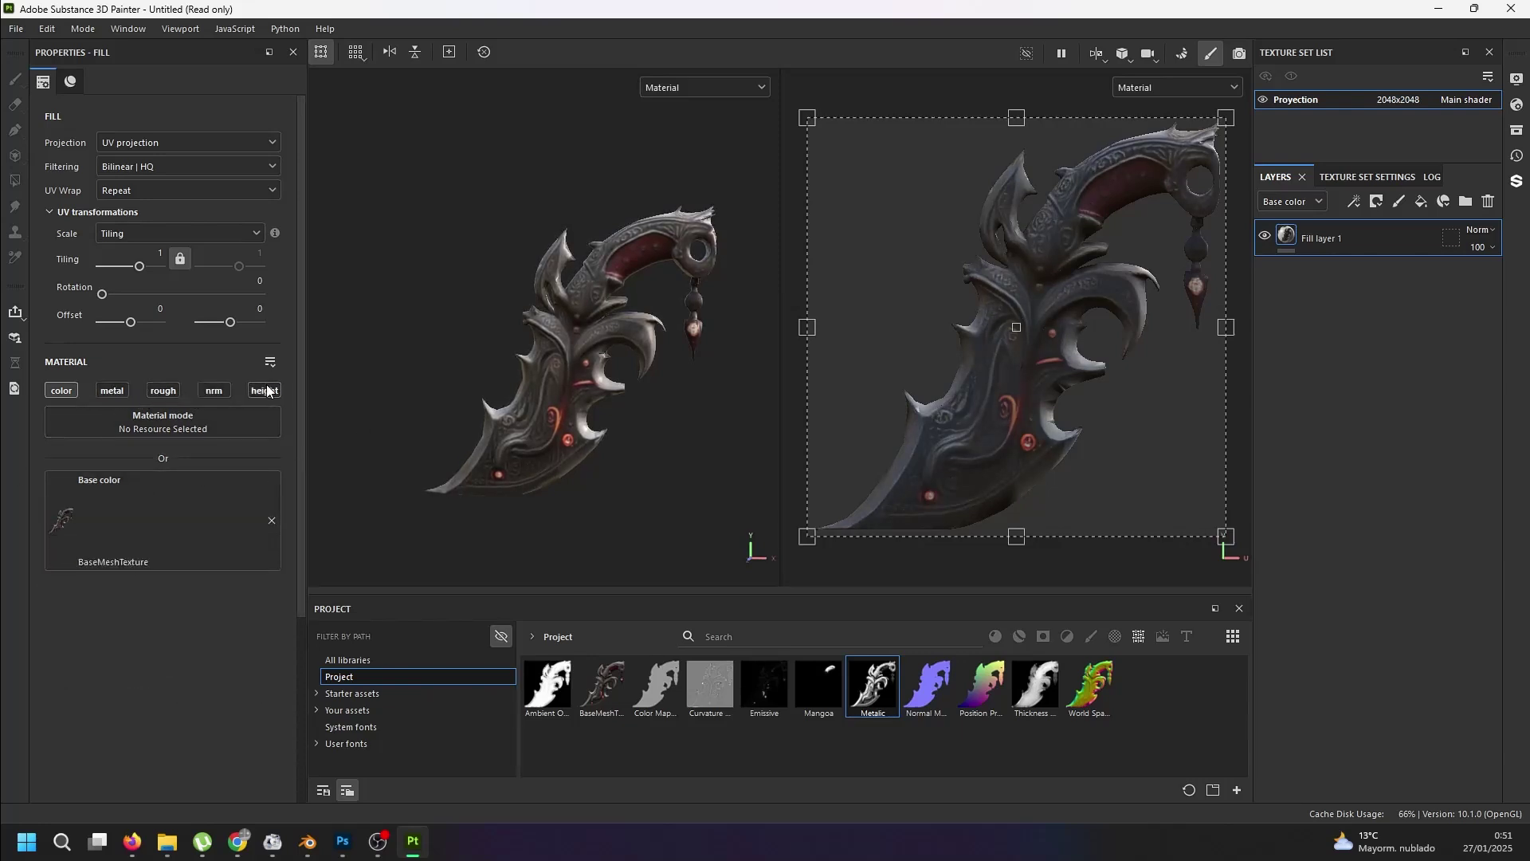
- Add a second fill layer affecting only metal and rough, and set its metallic value to 1
left_click(1422, 202)
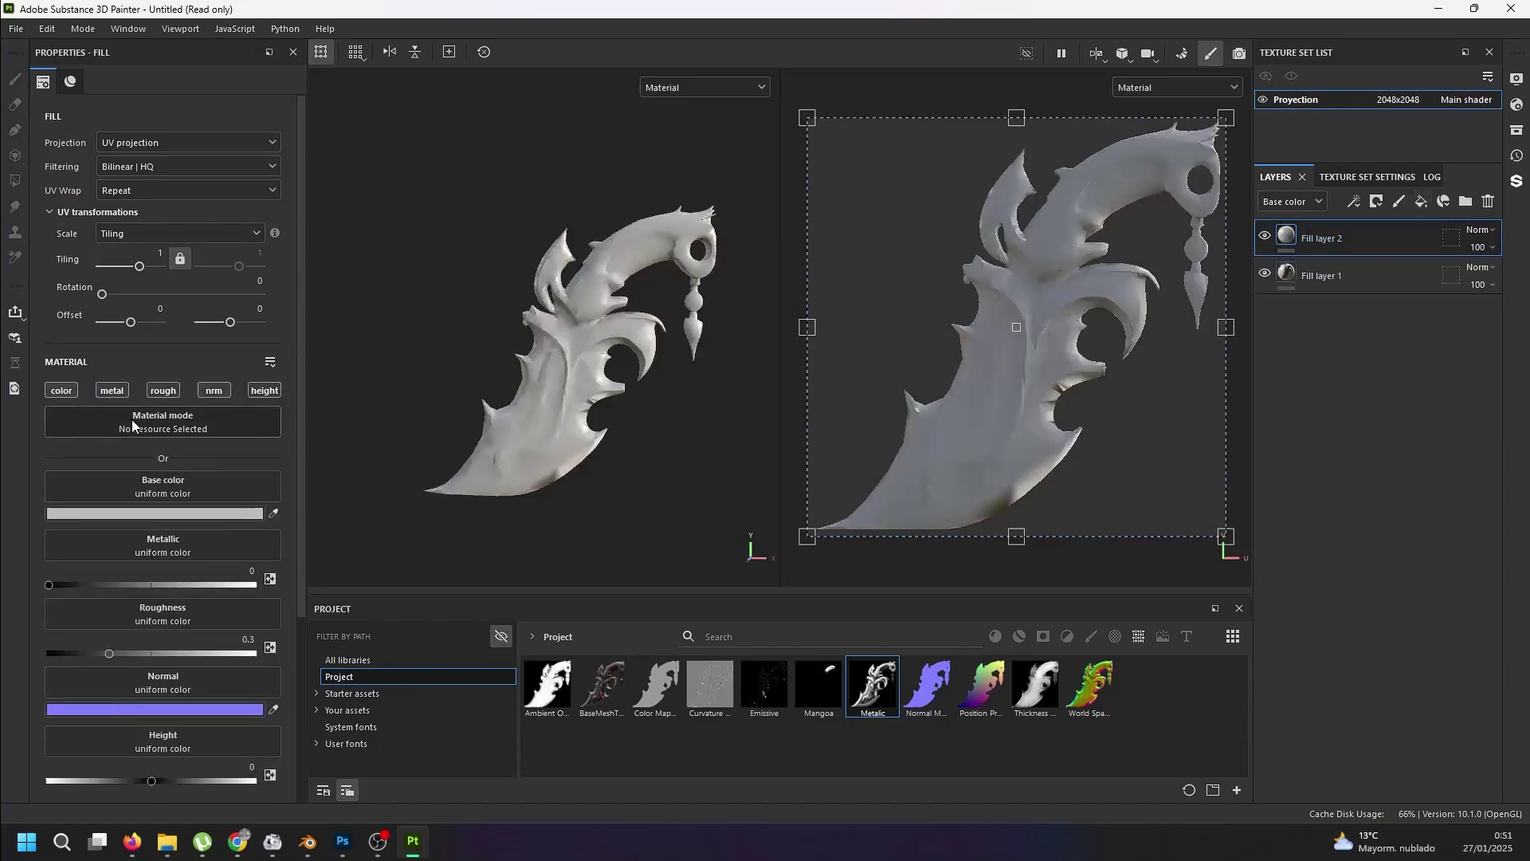
left_click(116, 395)
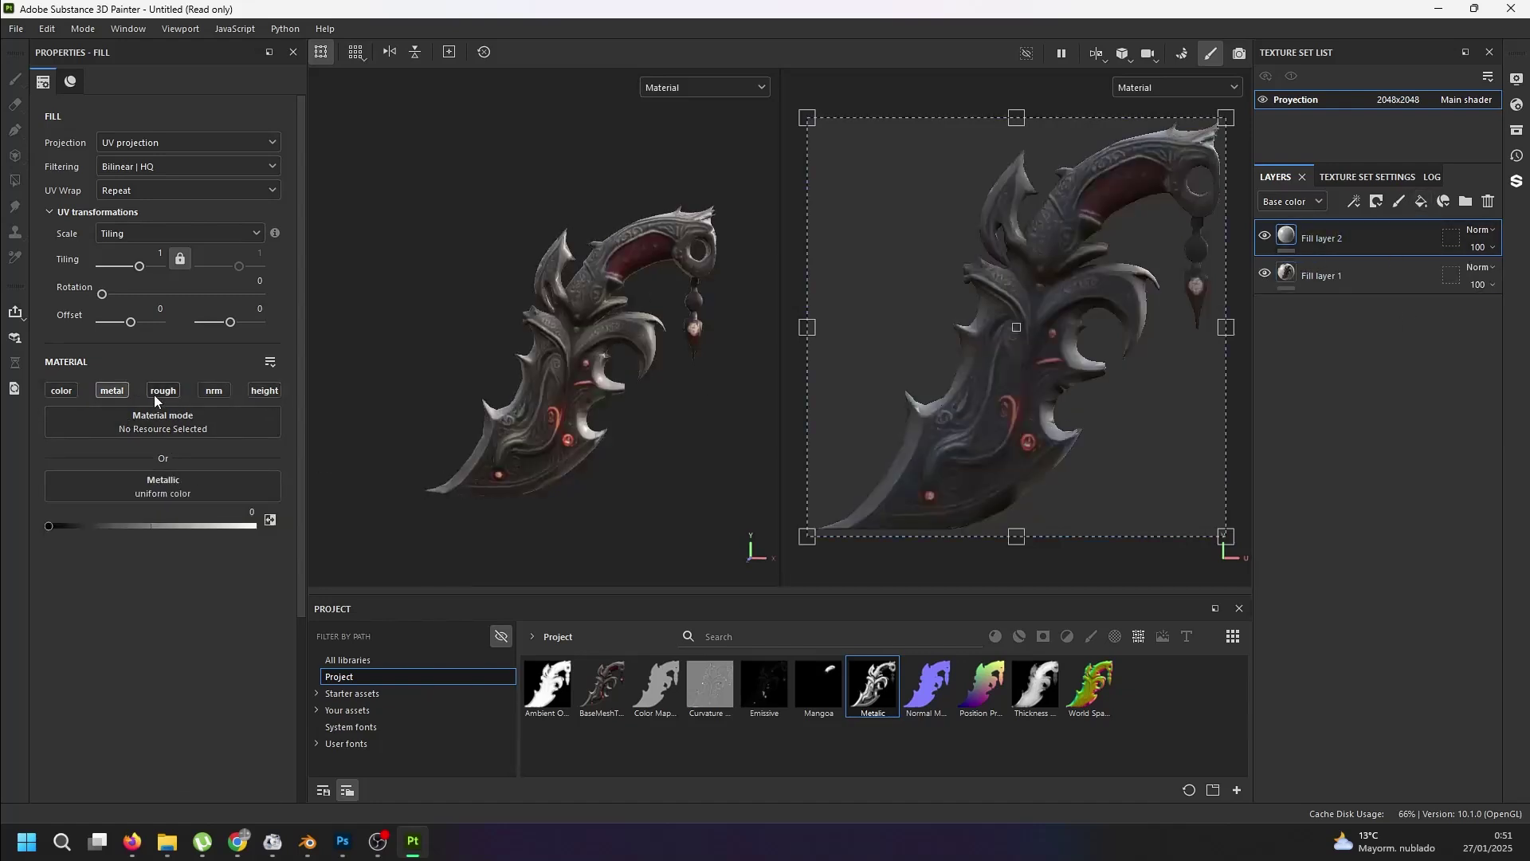
left_click(155, 394)
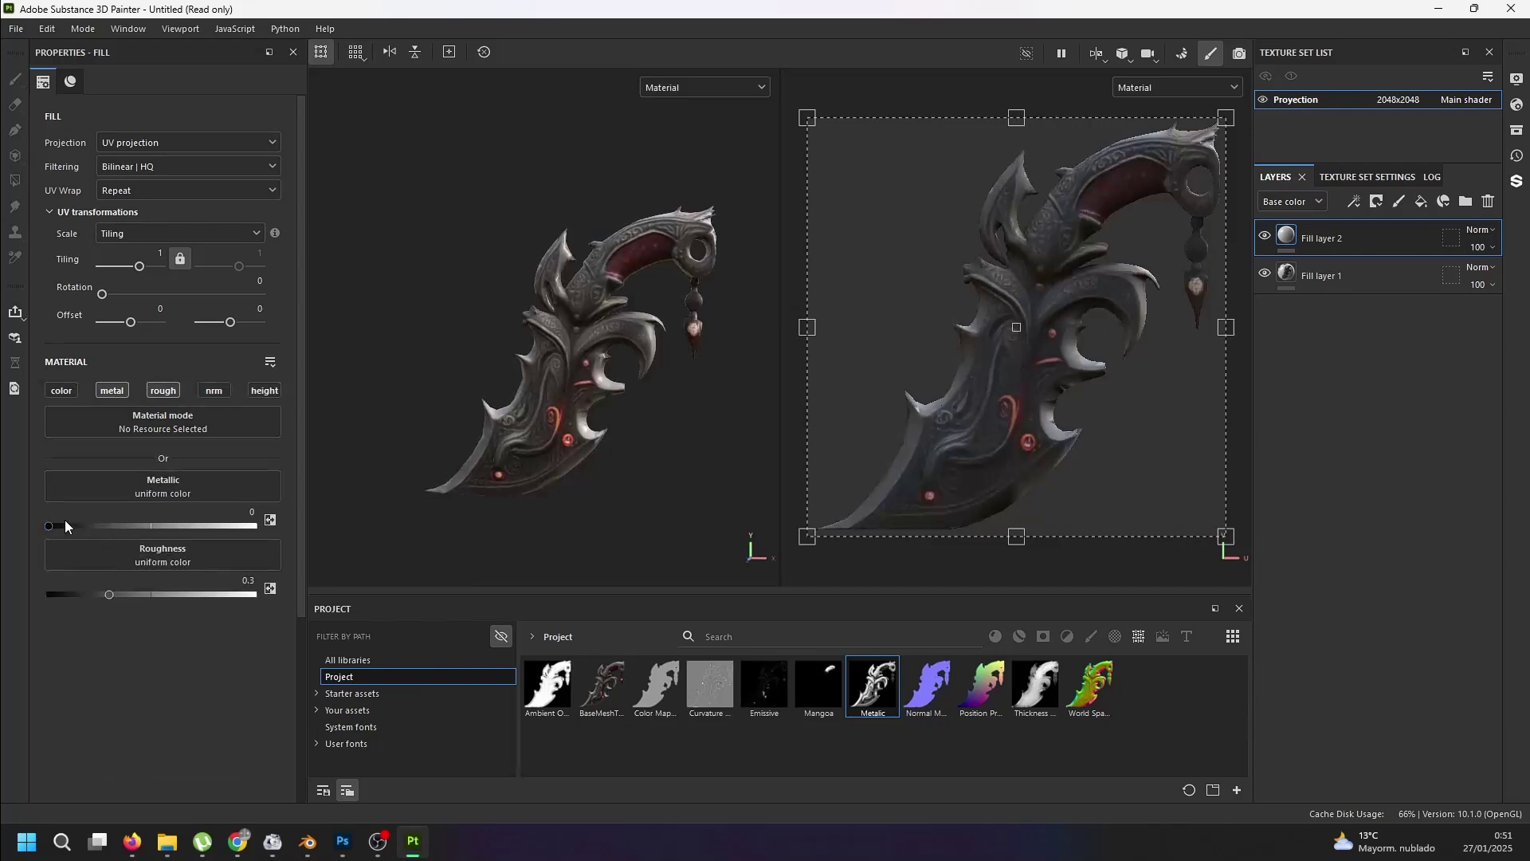
left_click_drag(50, 526, 256, 526)
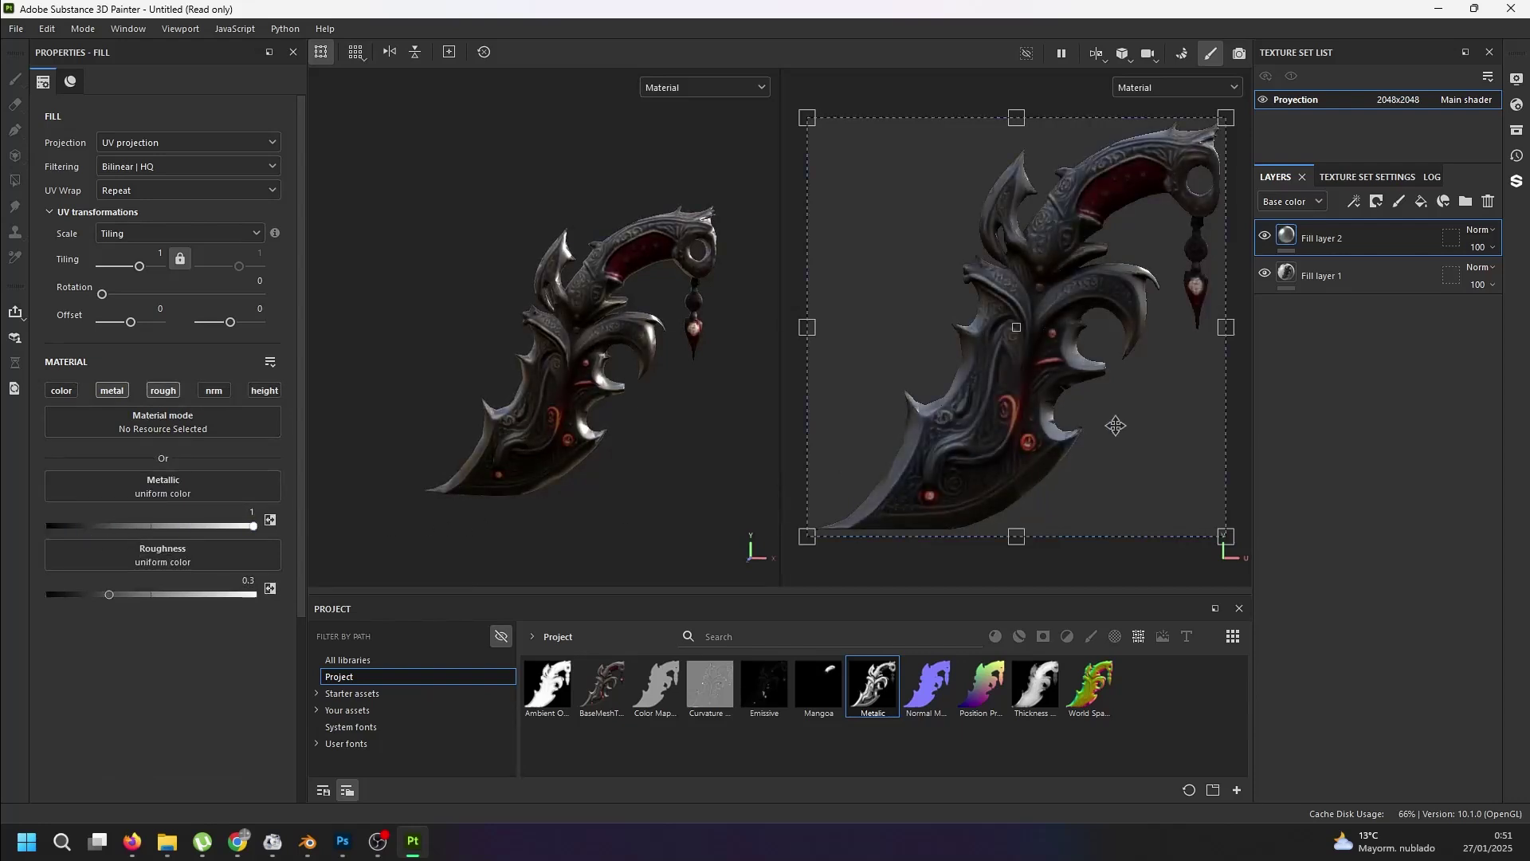
right_click(1337, 246)
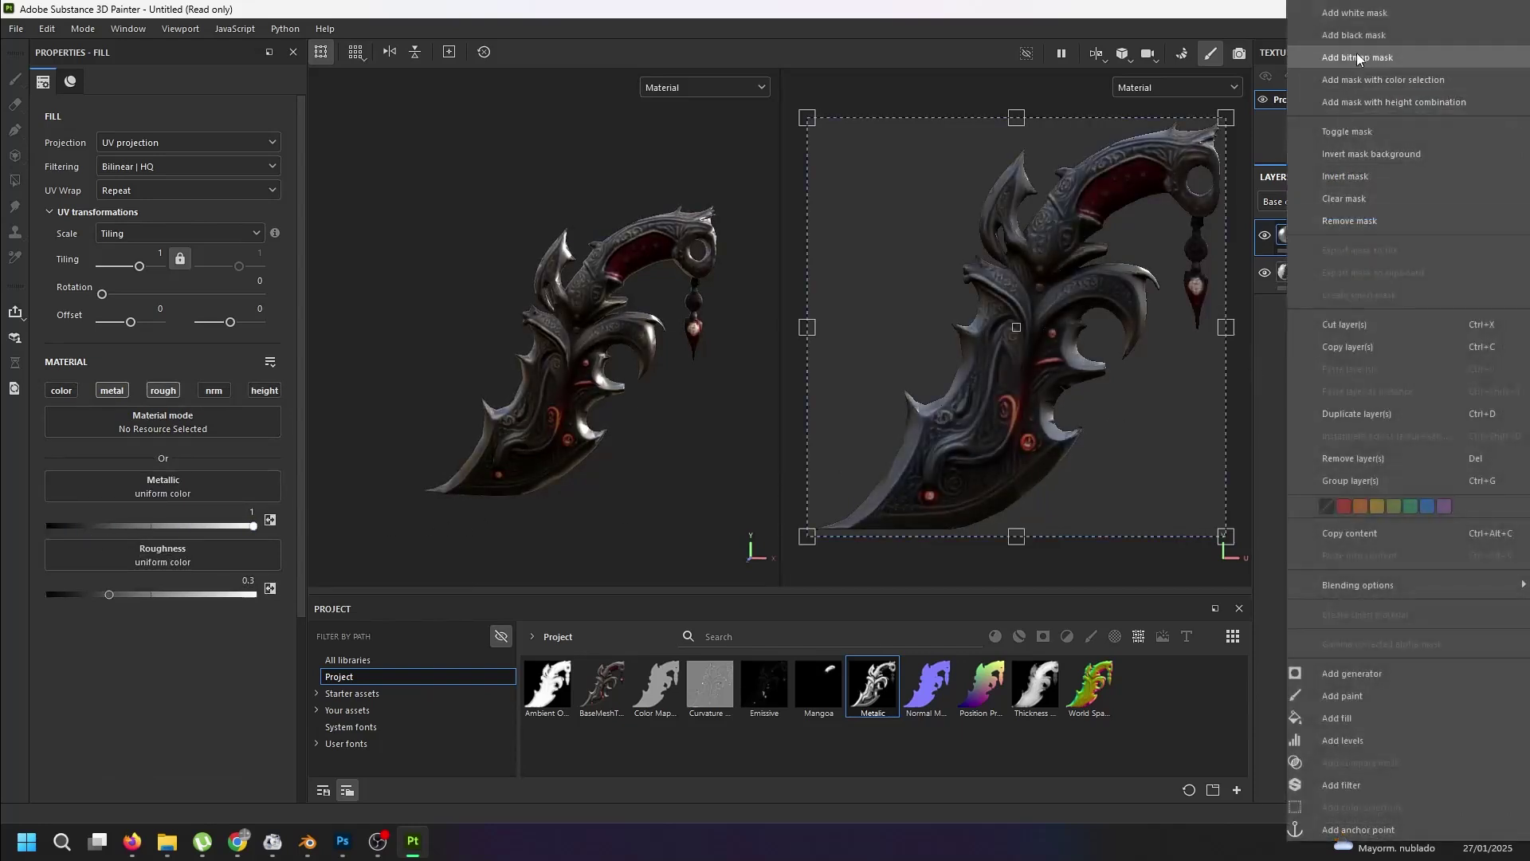
left_click(1357, 57)
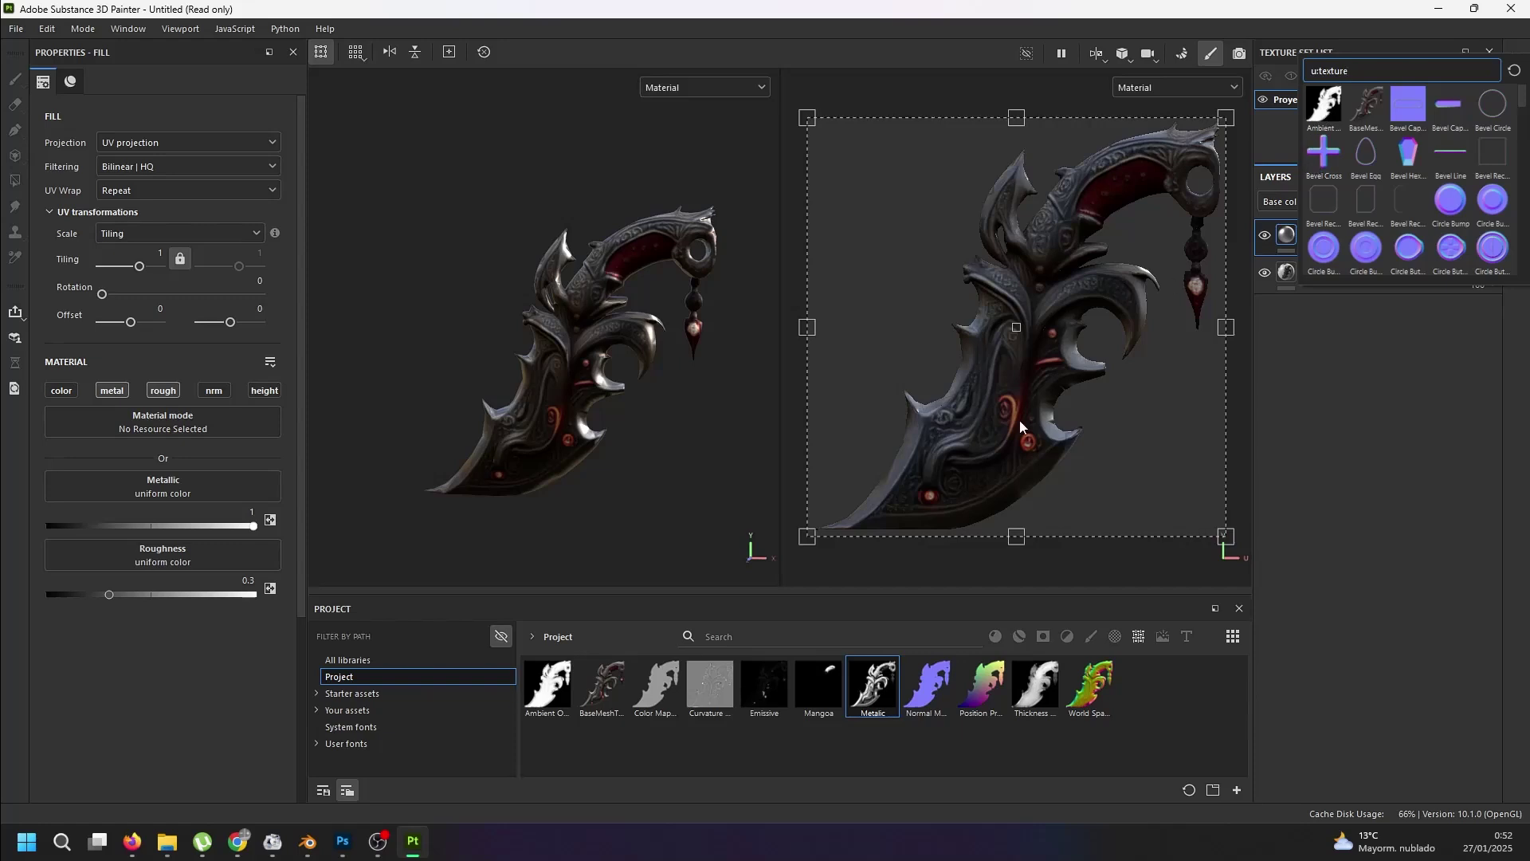
left_click(1057, 762)
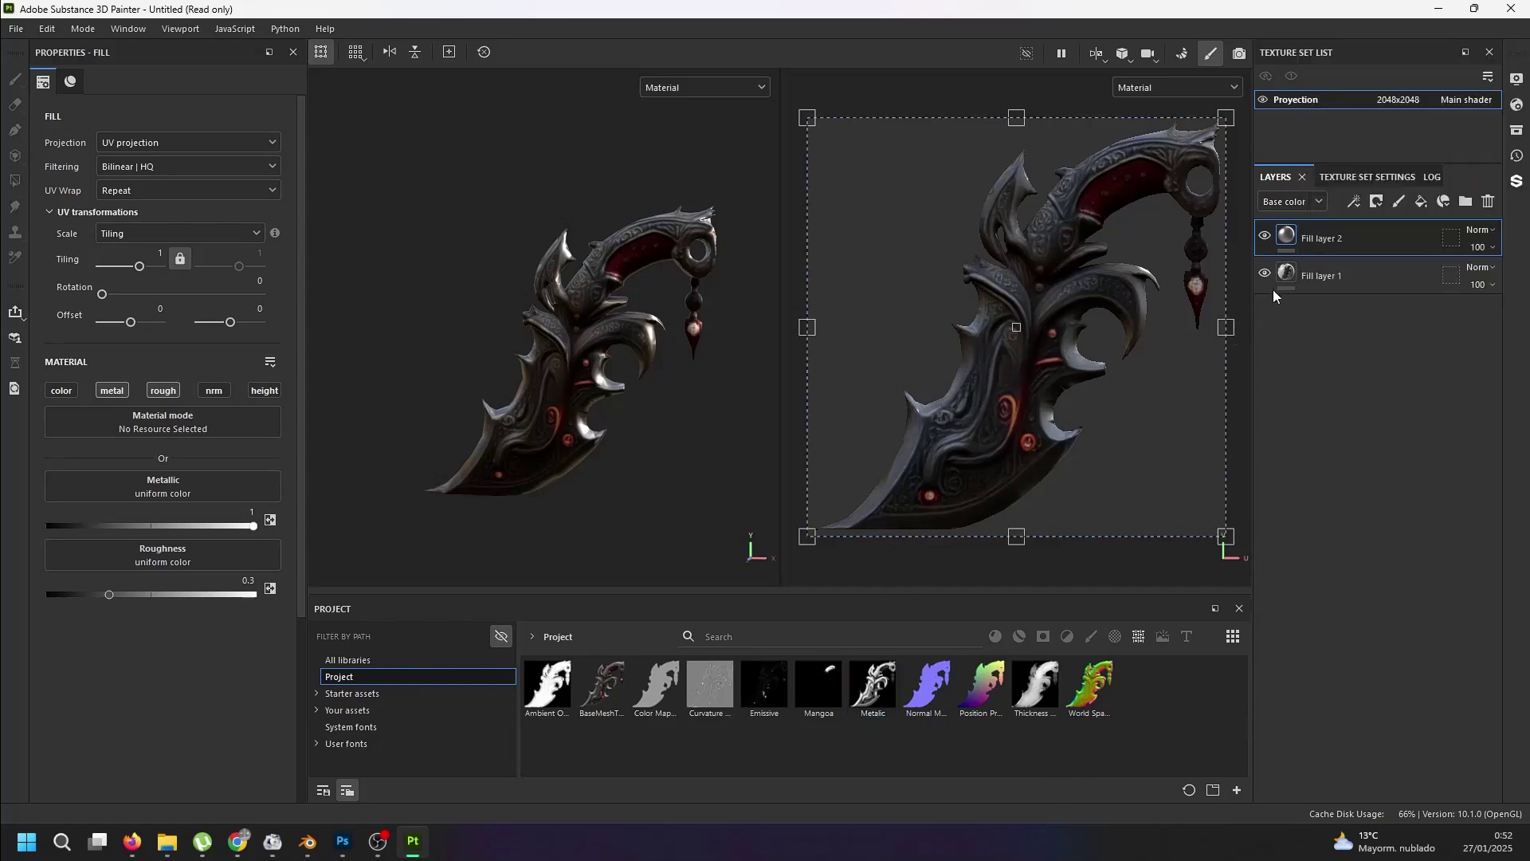
- Add a white mask to Fill layer 2 with a fill effect that uses the Metalic map as grayscale, and inspect the blade's reflections
right_click(1321, 240)
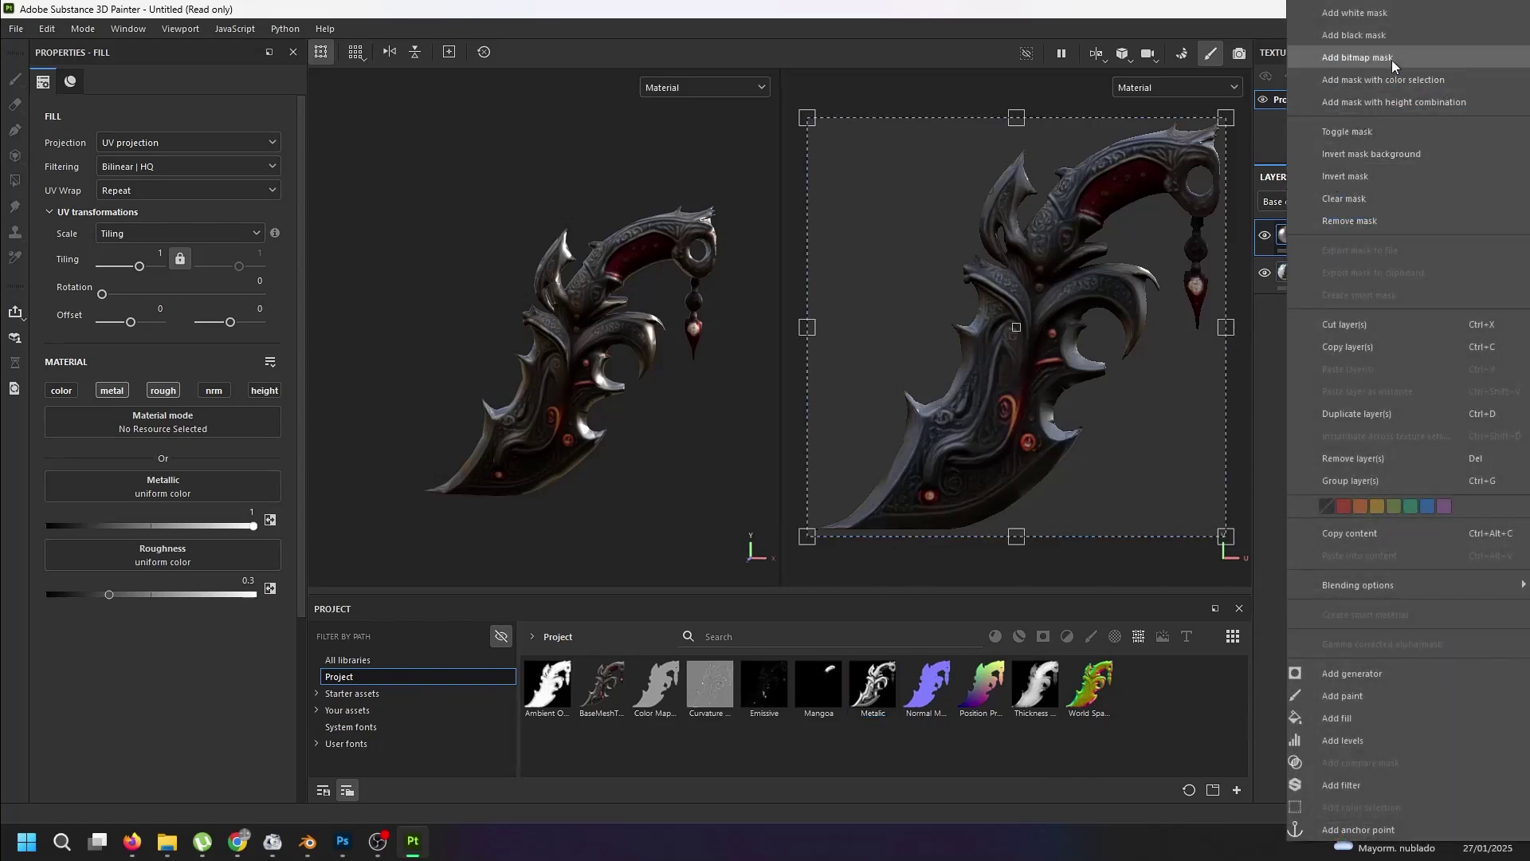
left_click(1400, 14)
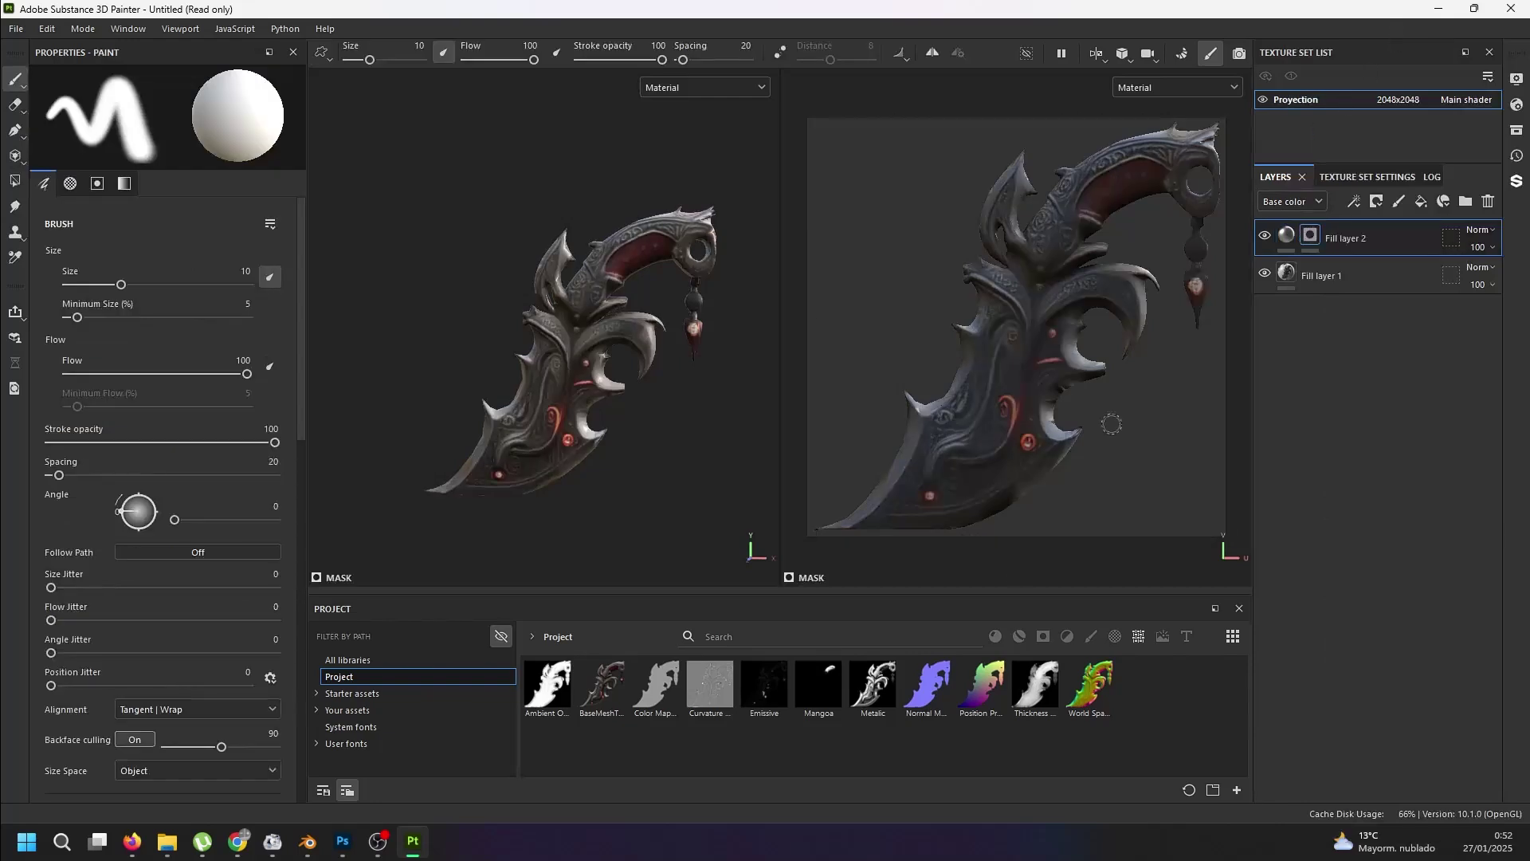
right_click(1314, 236)
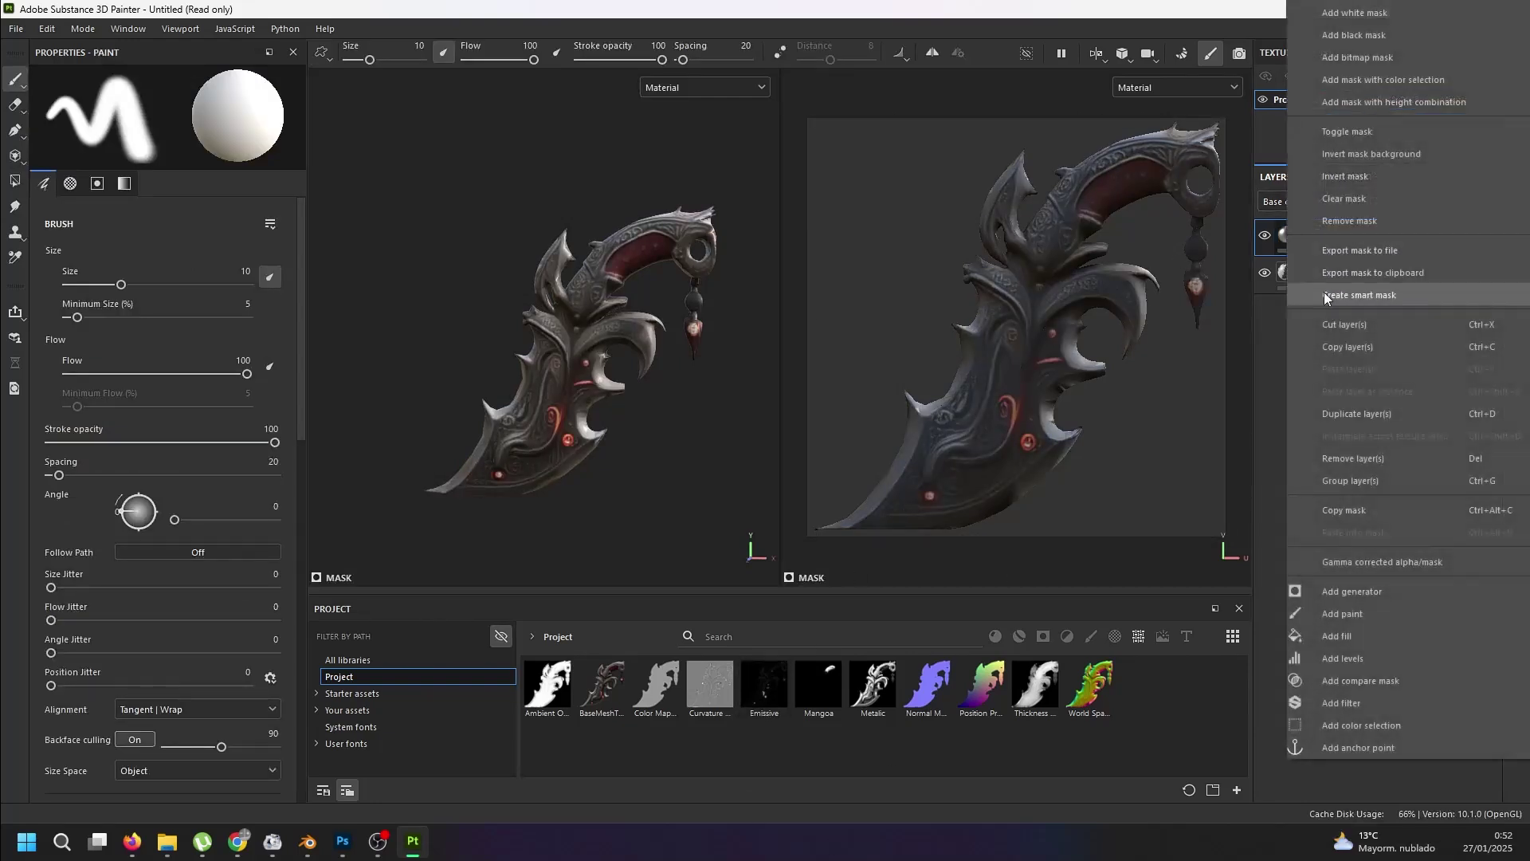
left_click(1331, 638)
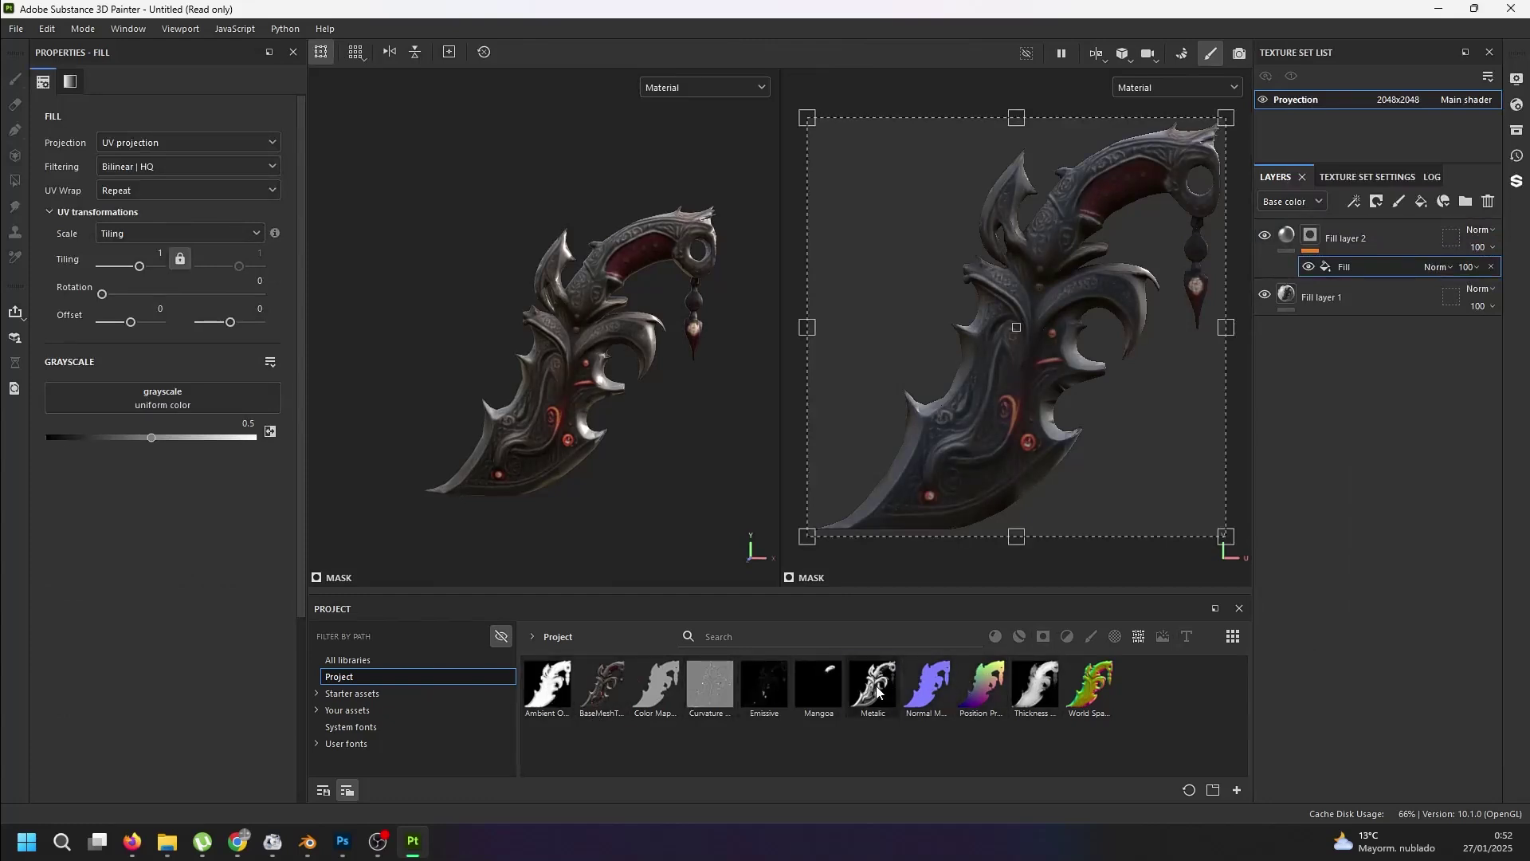
left_click_drag(873, 683, 188, 393)
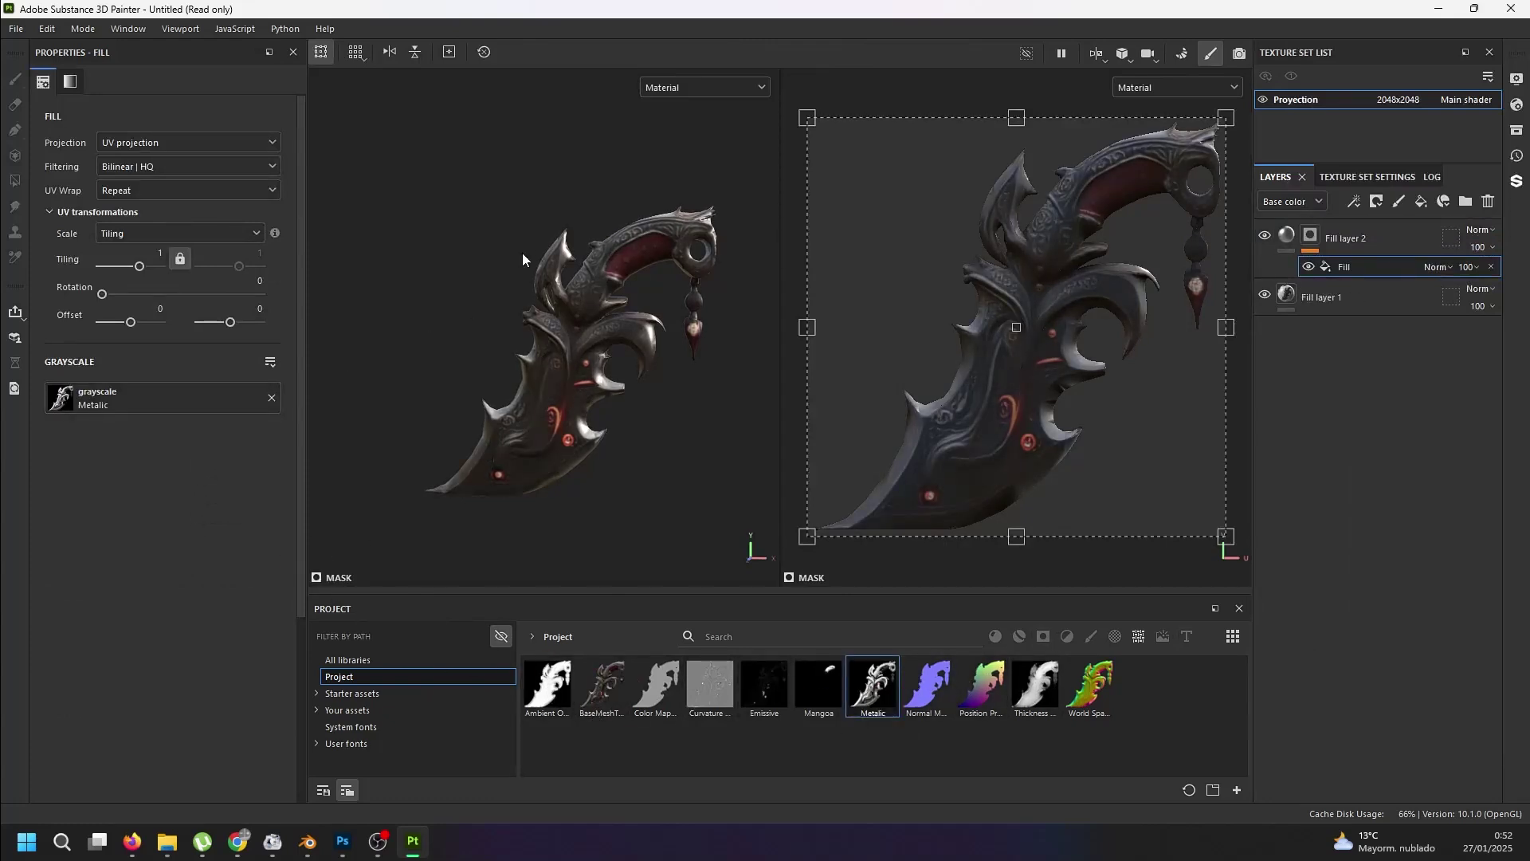
right_click_drag(523, 252, 643, 462, "alt")
middle_click_drag(642, 463, 652, 227, "alt")
left_click_drag(651, 227, 681, 240, "alt")
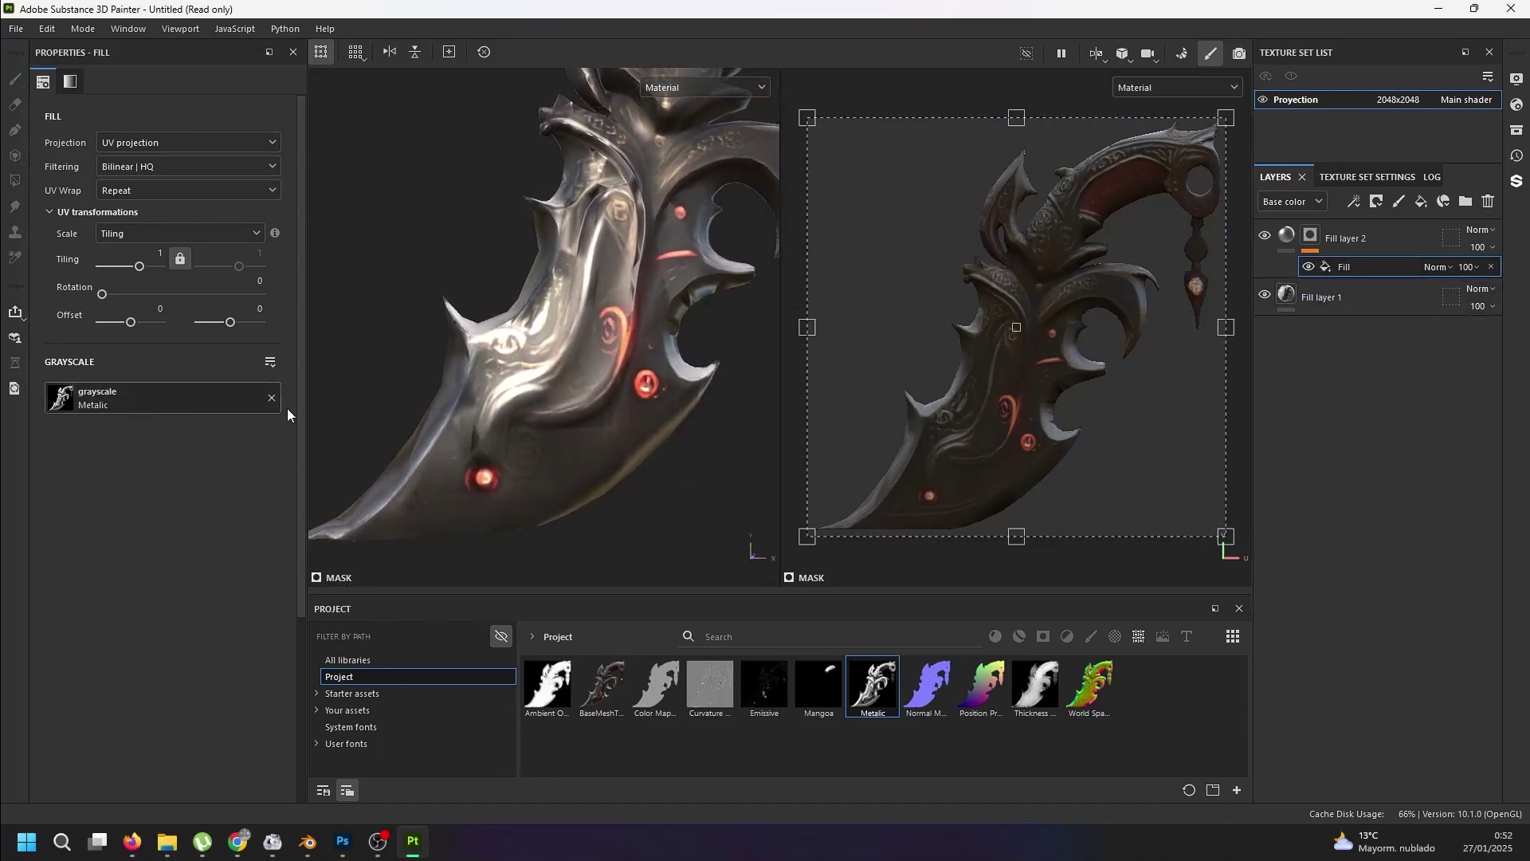
right_click_drag(504, 413, 590, 407, "shift")
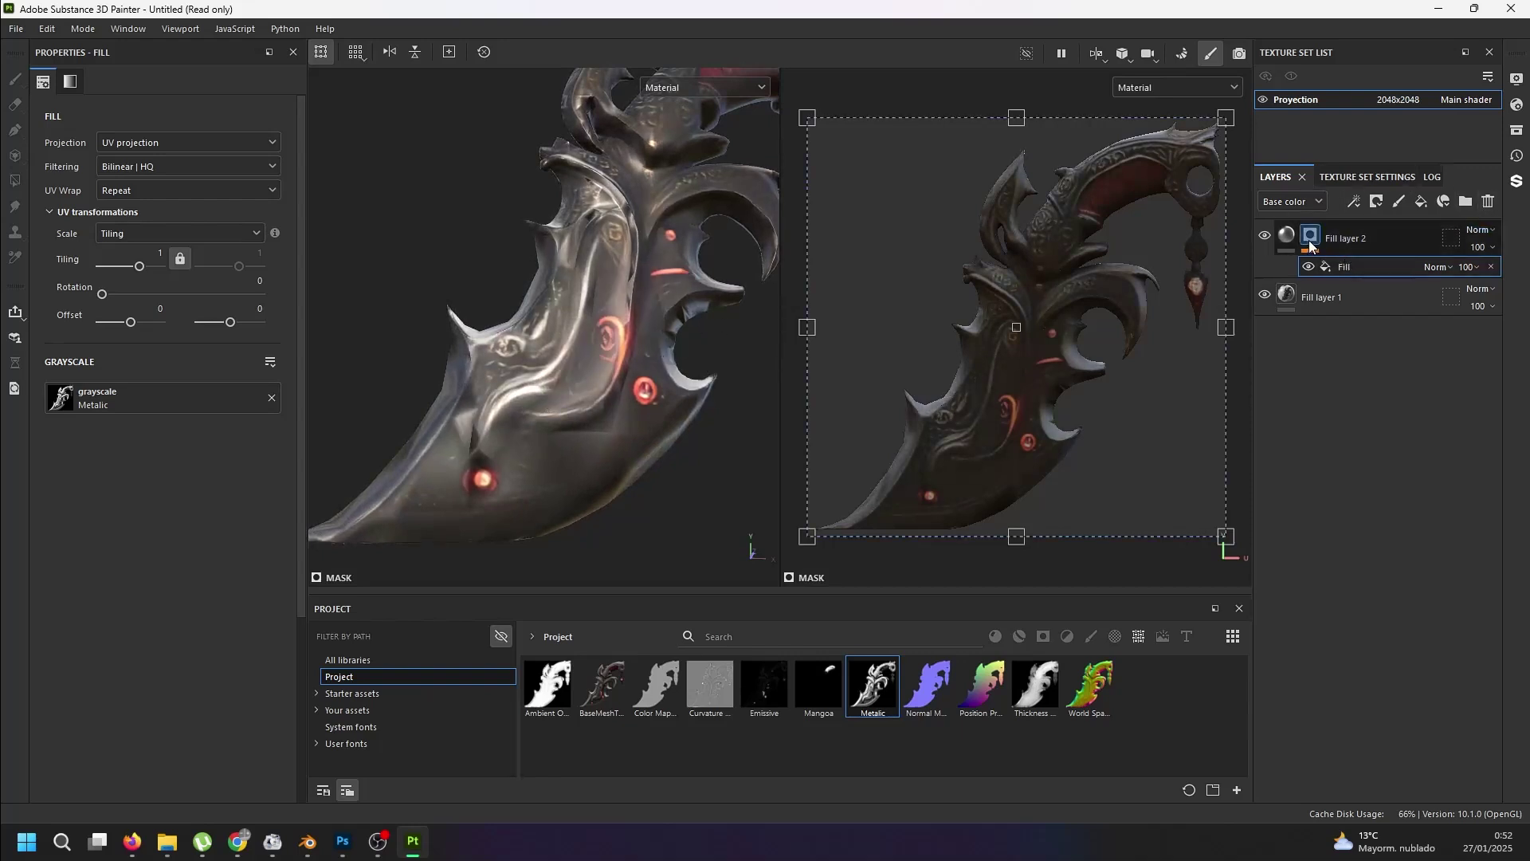
- Add a Levels effect to Fill layer 2's mask and lower its midtone value to 0.155
right_click(1330, 263)
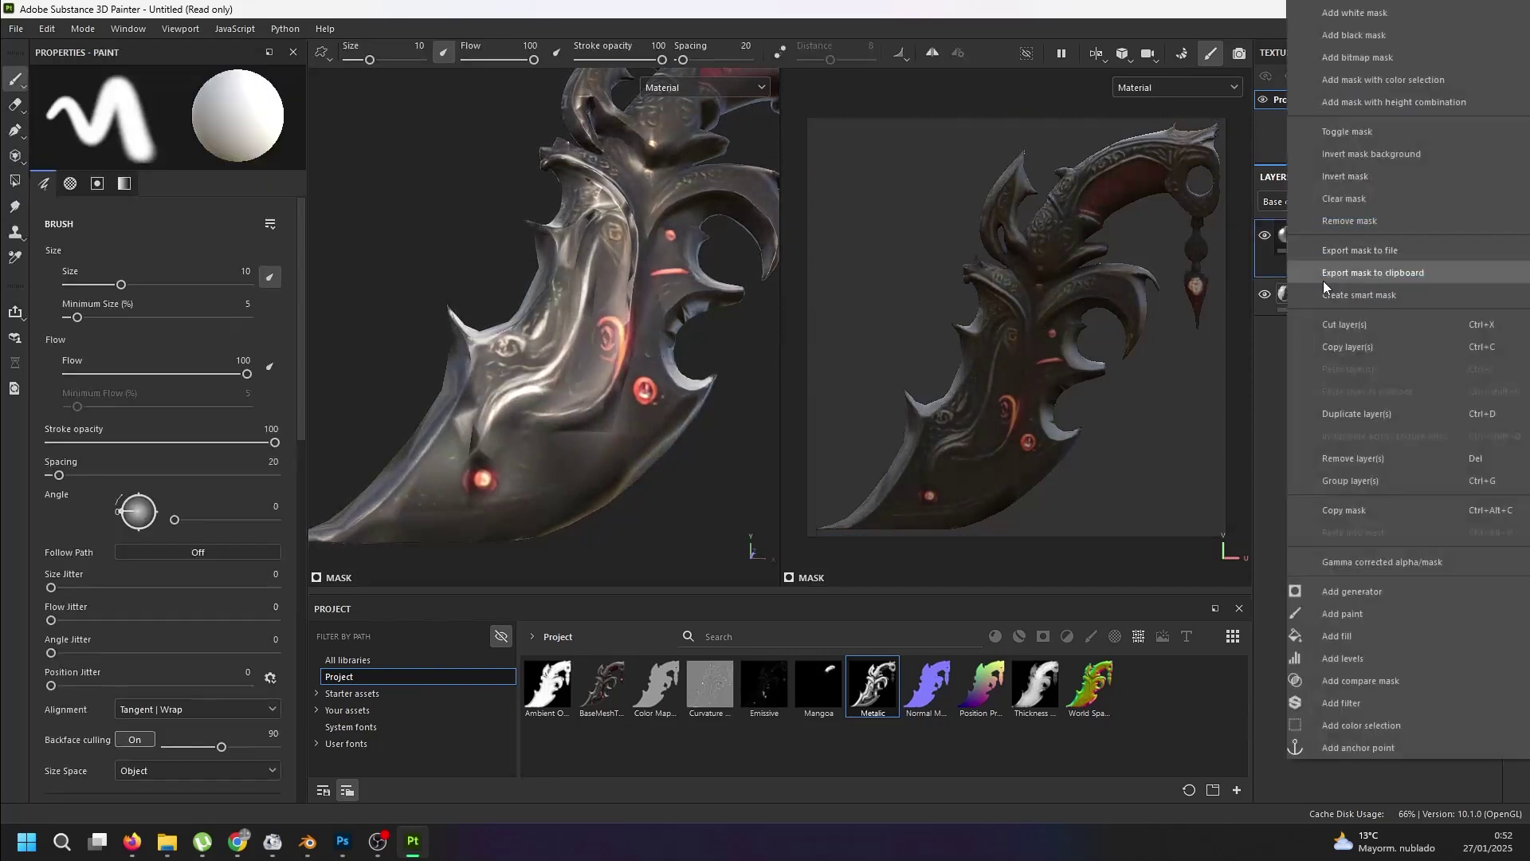
left_click(1346, 658)
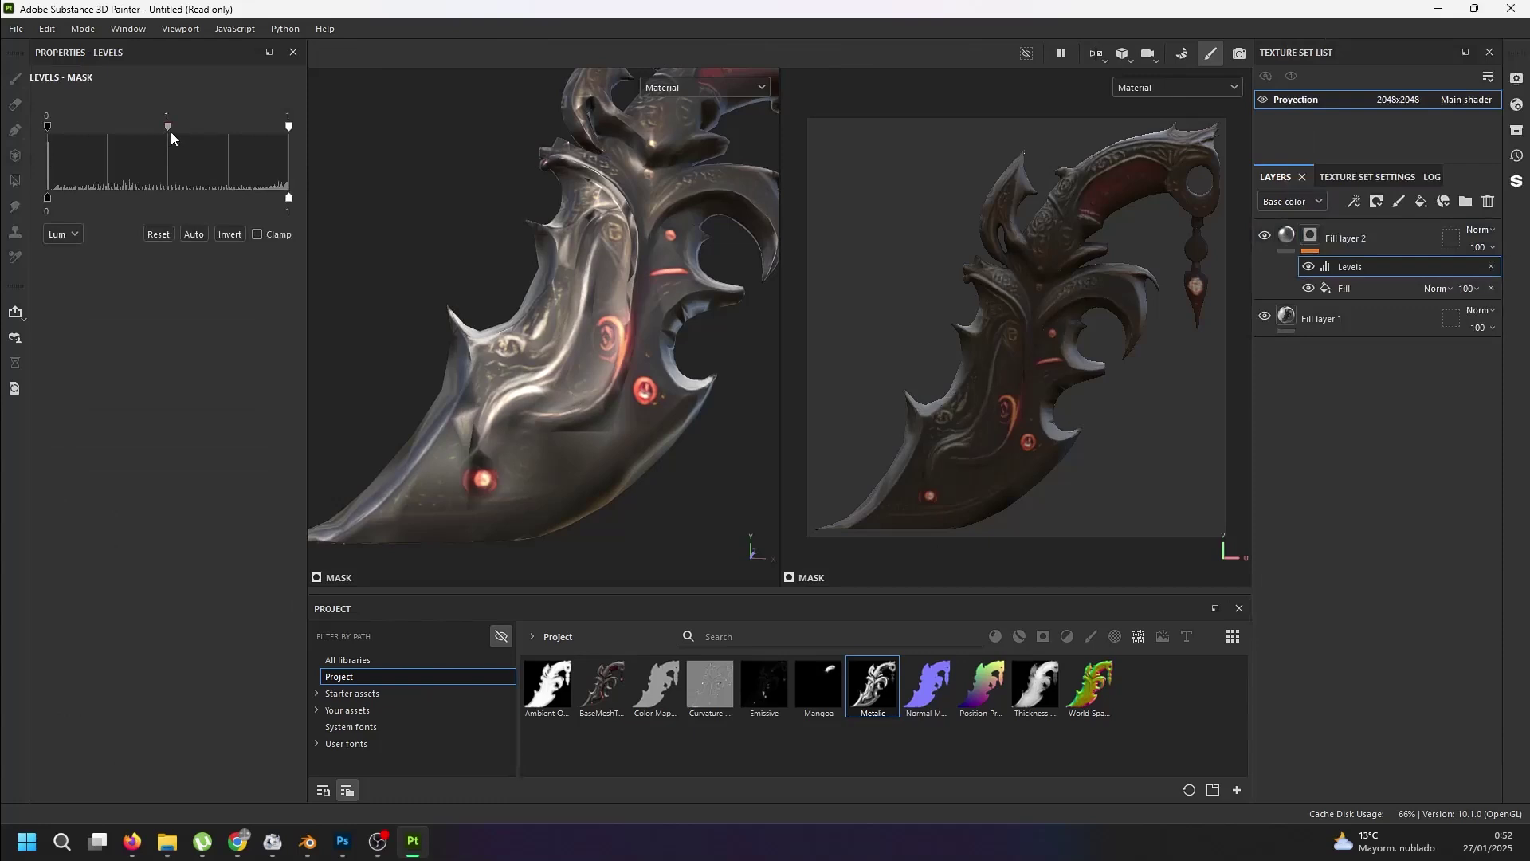
left_click_drag(123, 127, 59, 125)
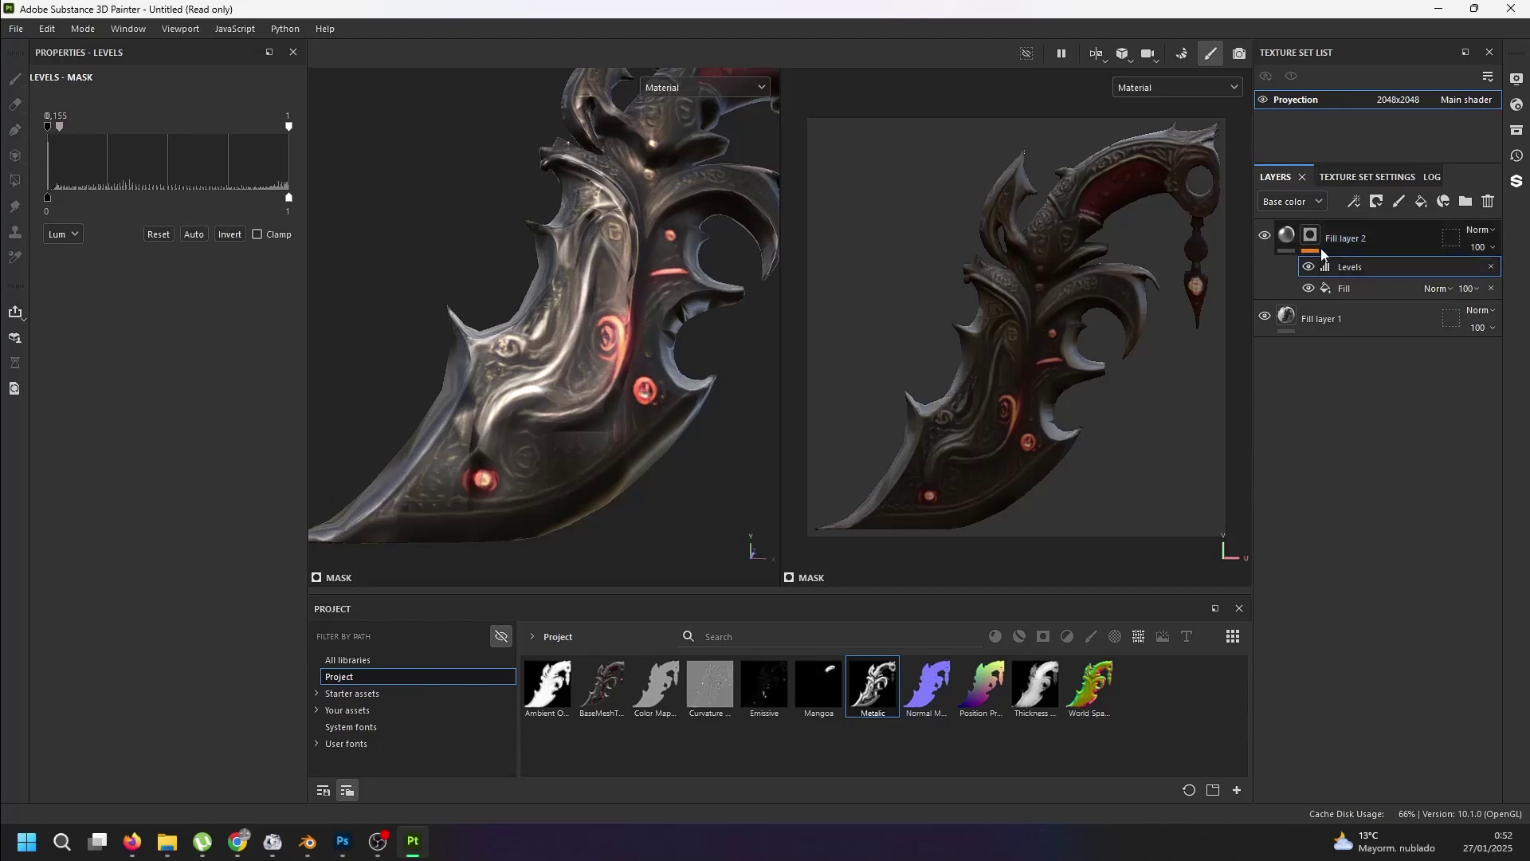
- Set Fill layer 2's roughness to about 0.61 and check the sword's reflections under rotated lighting
left_click(1286, 235)
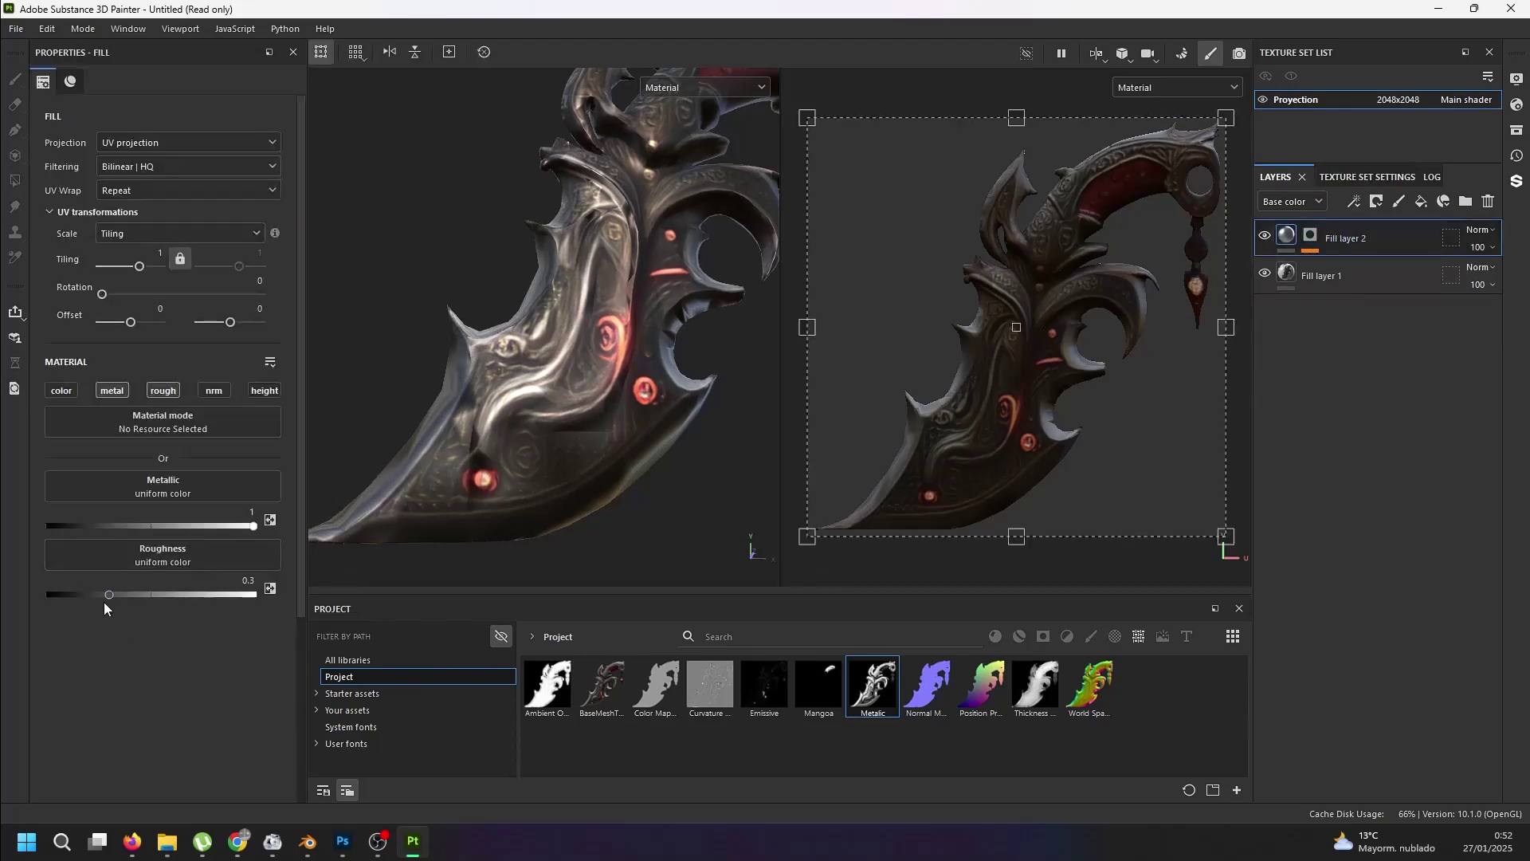
left_click_drag(107, 591, 175, 568)
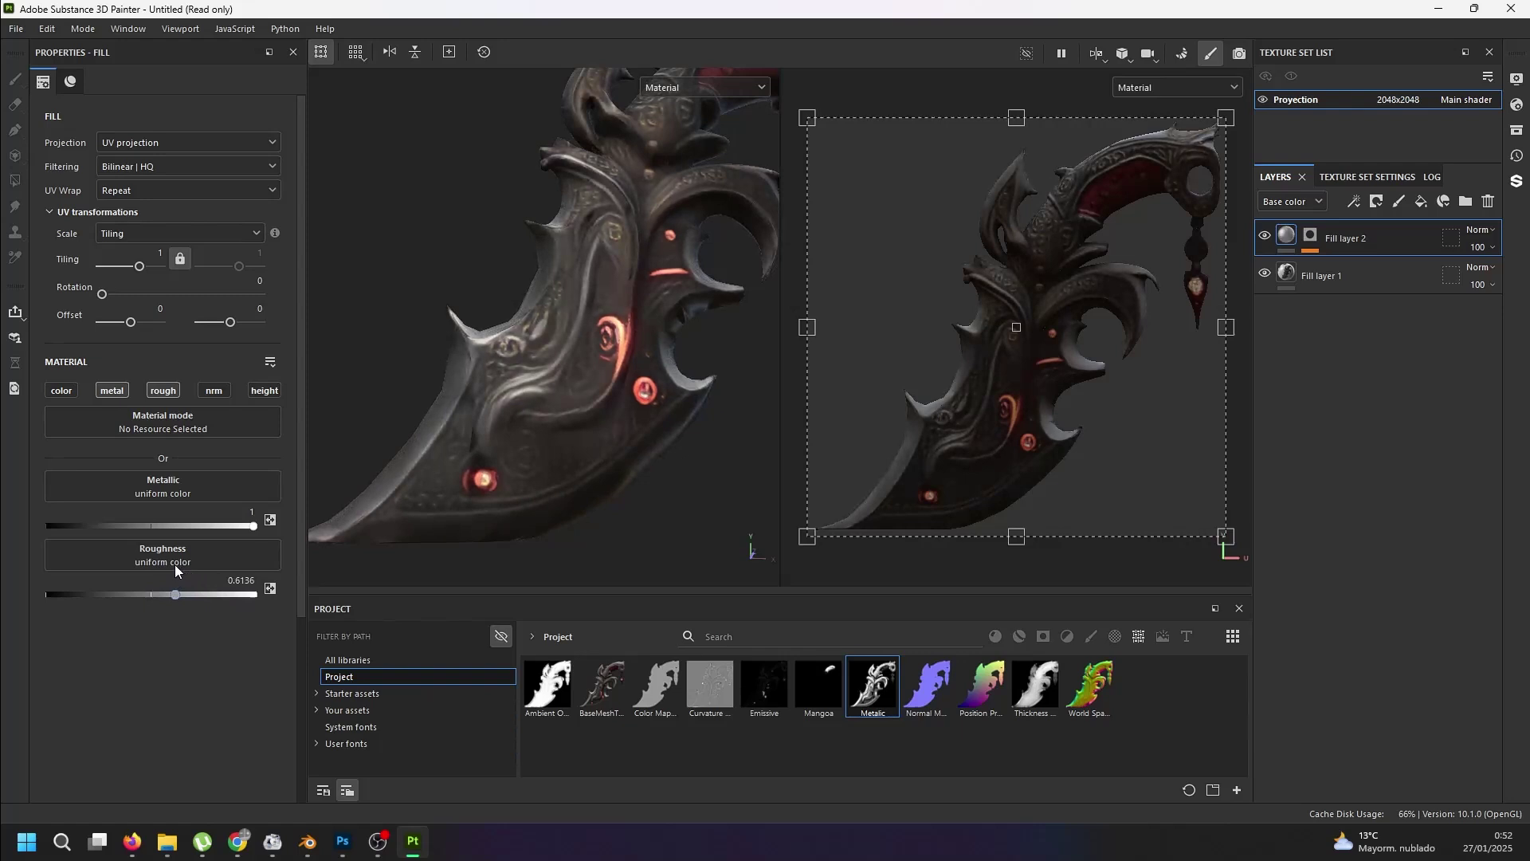
left_click_drag(511, 430, 646, 443, "alt")
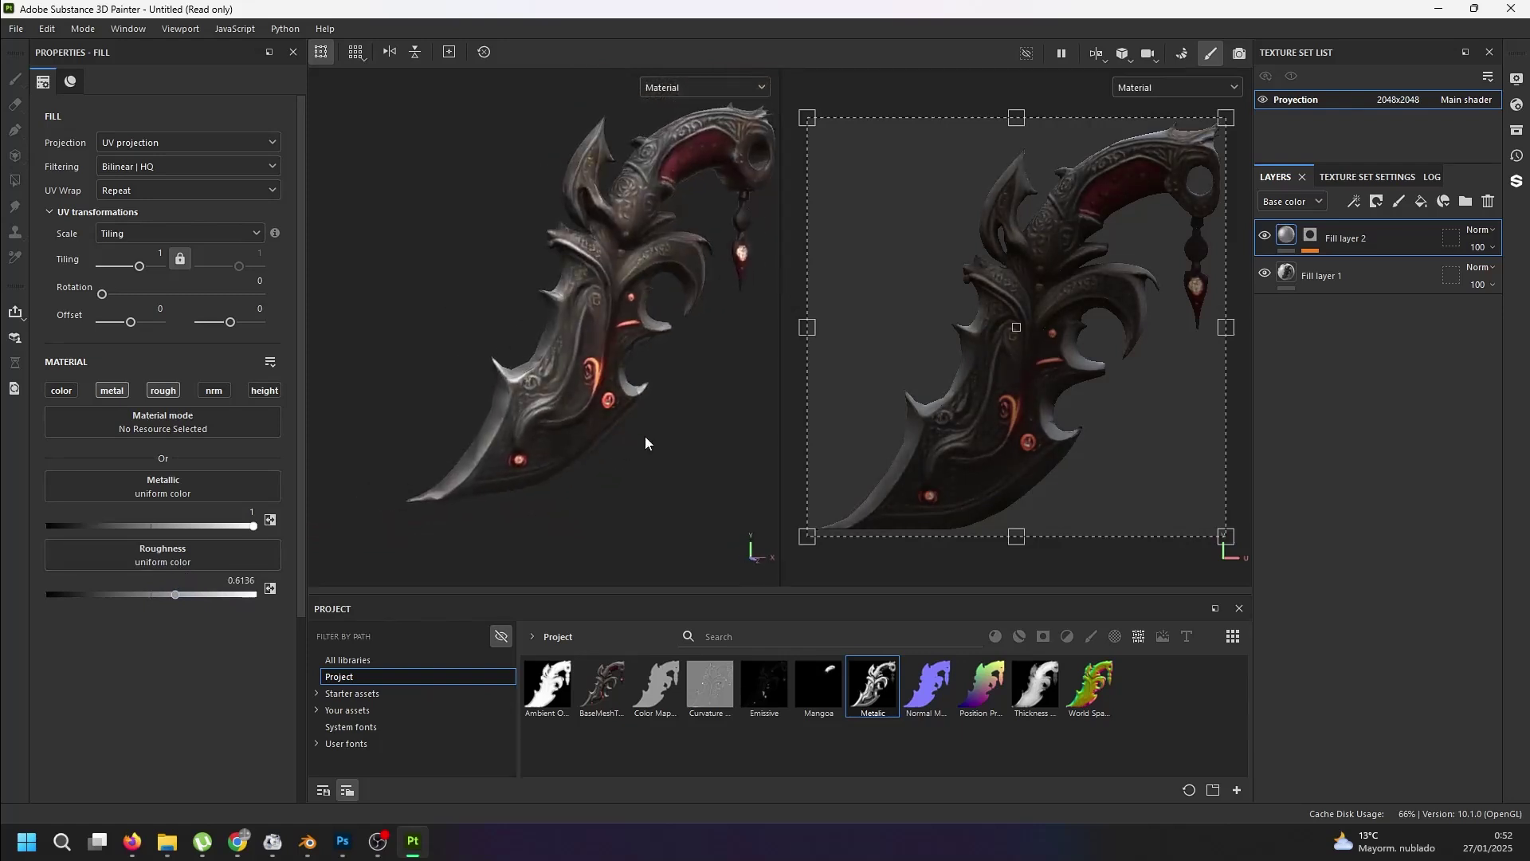
mouse_move(646, 443)
right_mouse_down("shift")
mouse_move(598, 431)
mouse_move(662, 424)
mouse_move(646, 423)
right_mouse_up("shift")
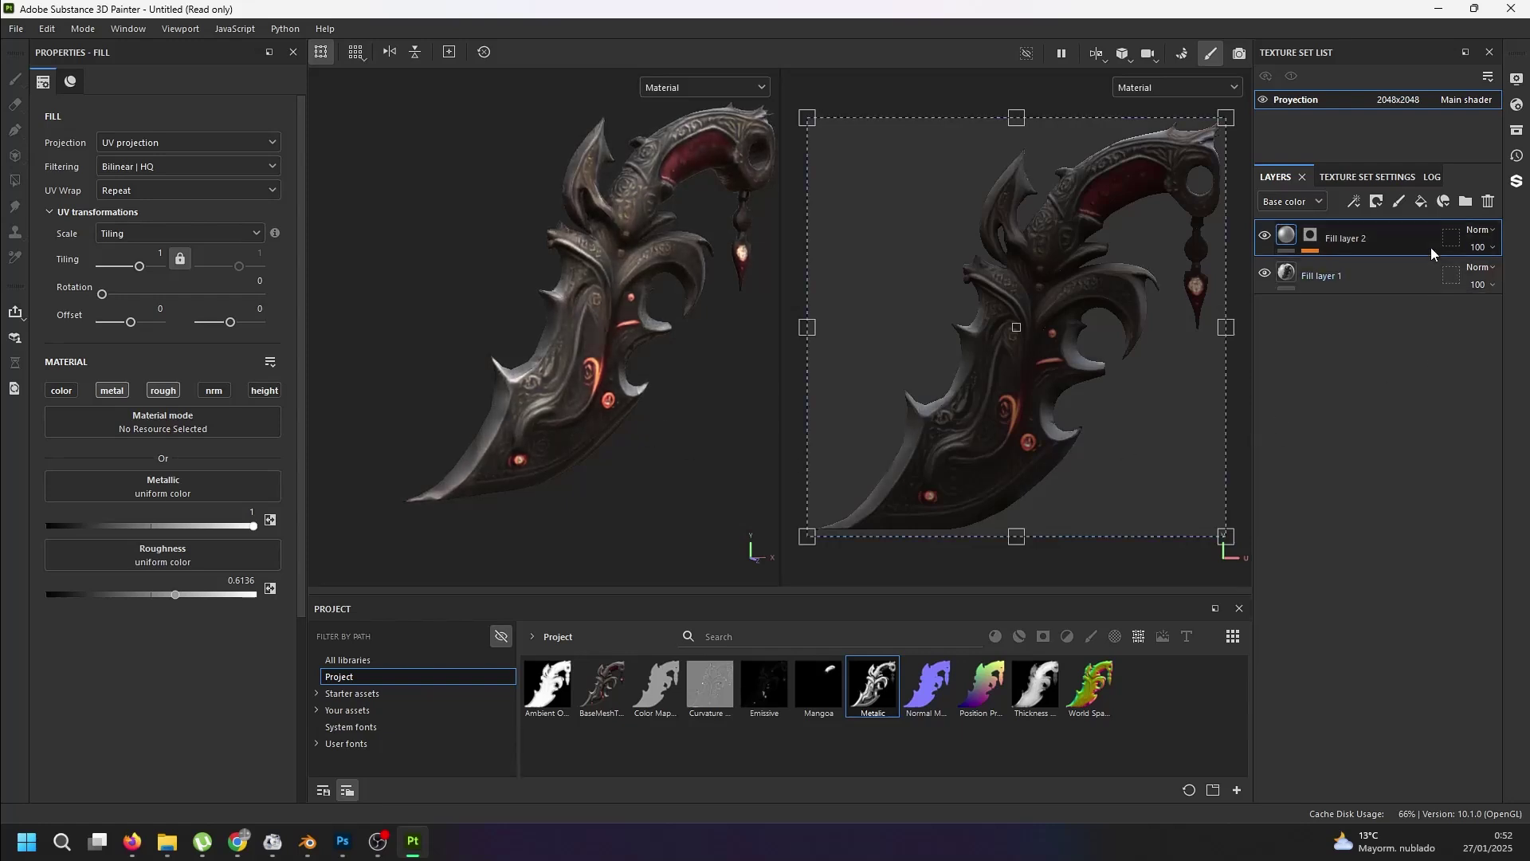
- Add a third fill layer with only the color, metal and rough channels enabled
left_click(1427, 201)
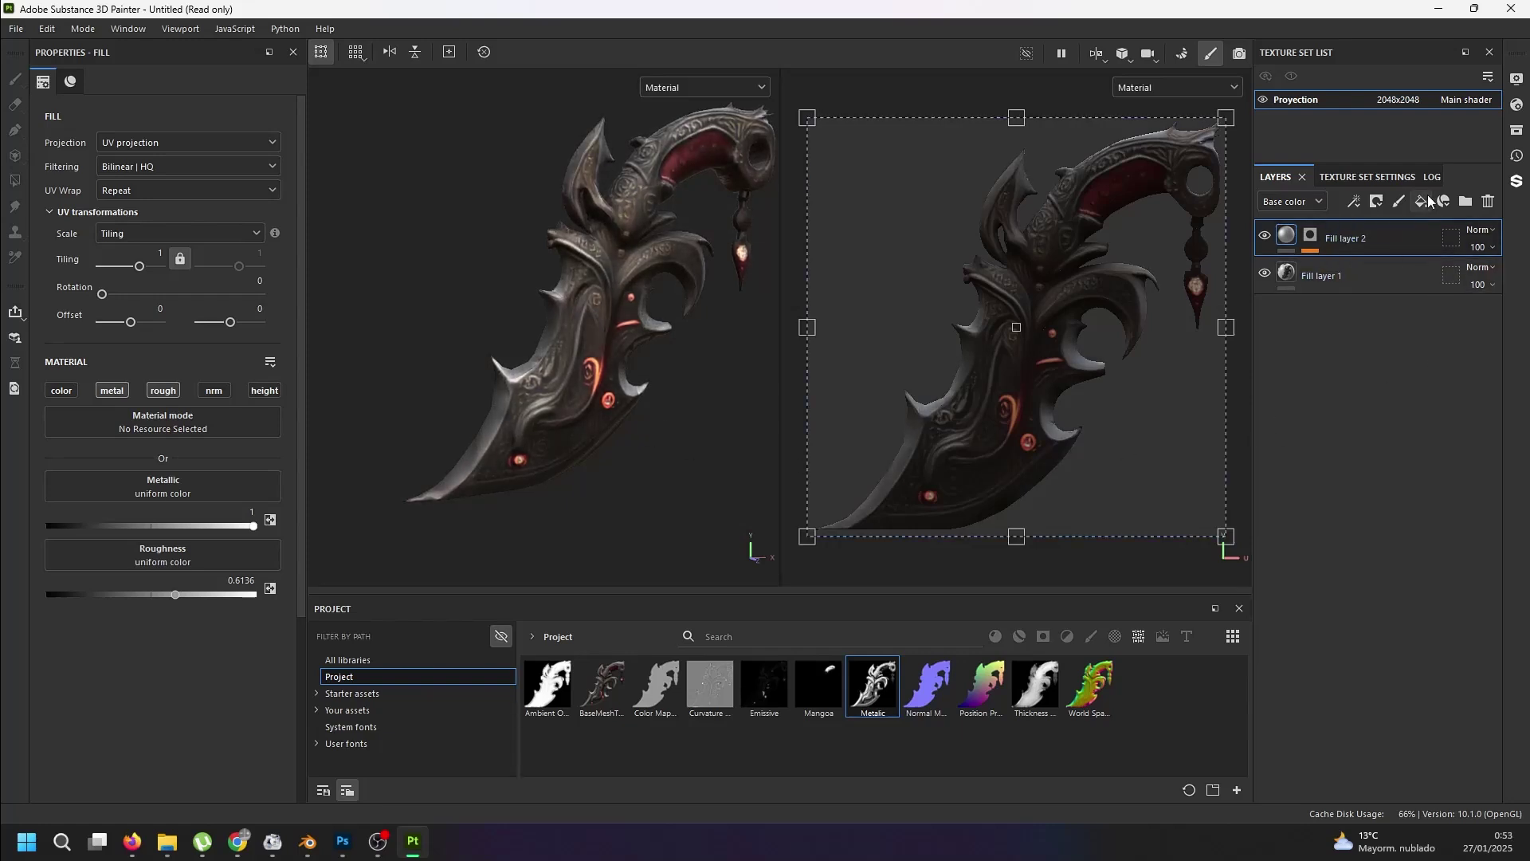
left_click(112, 392)
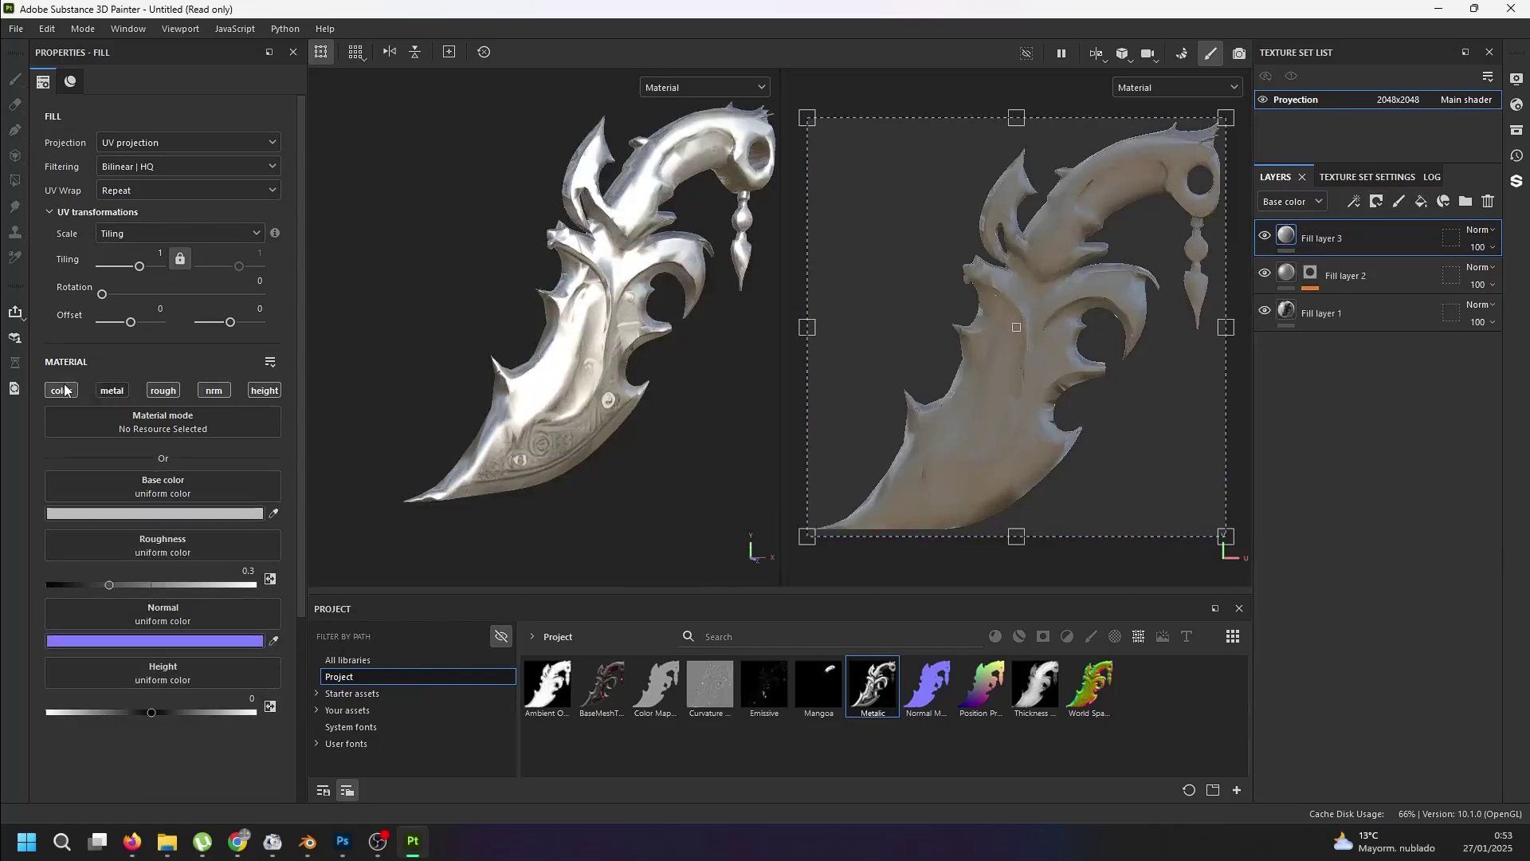
left_click(112, 391)
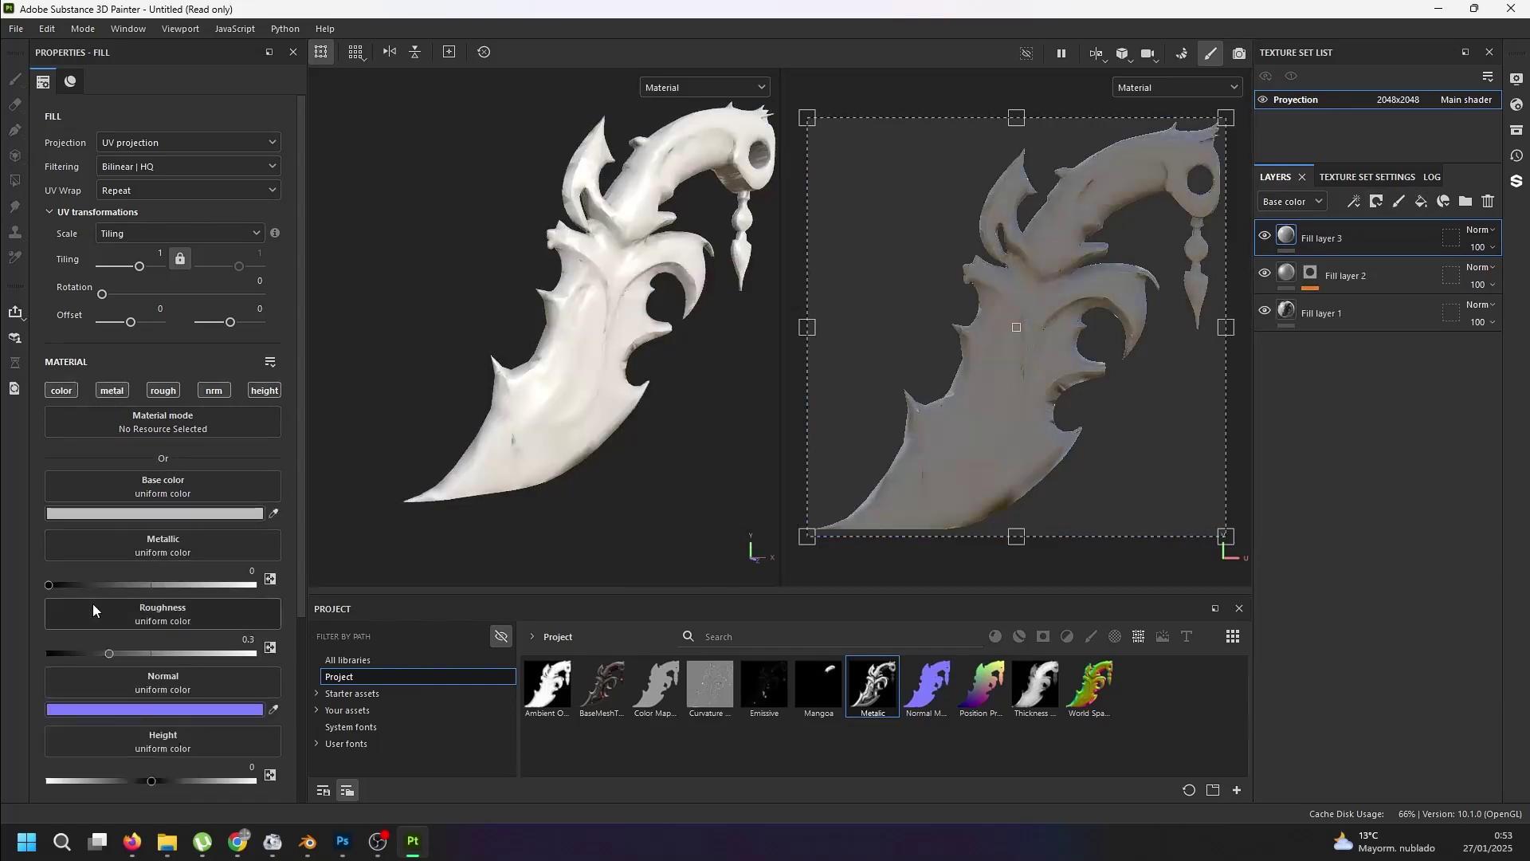
left_click(68, 393)
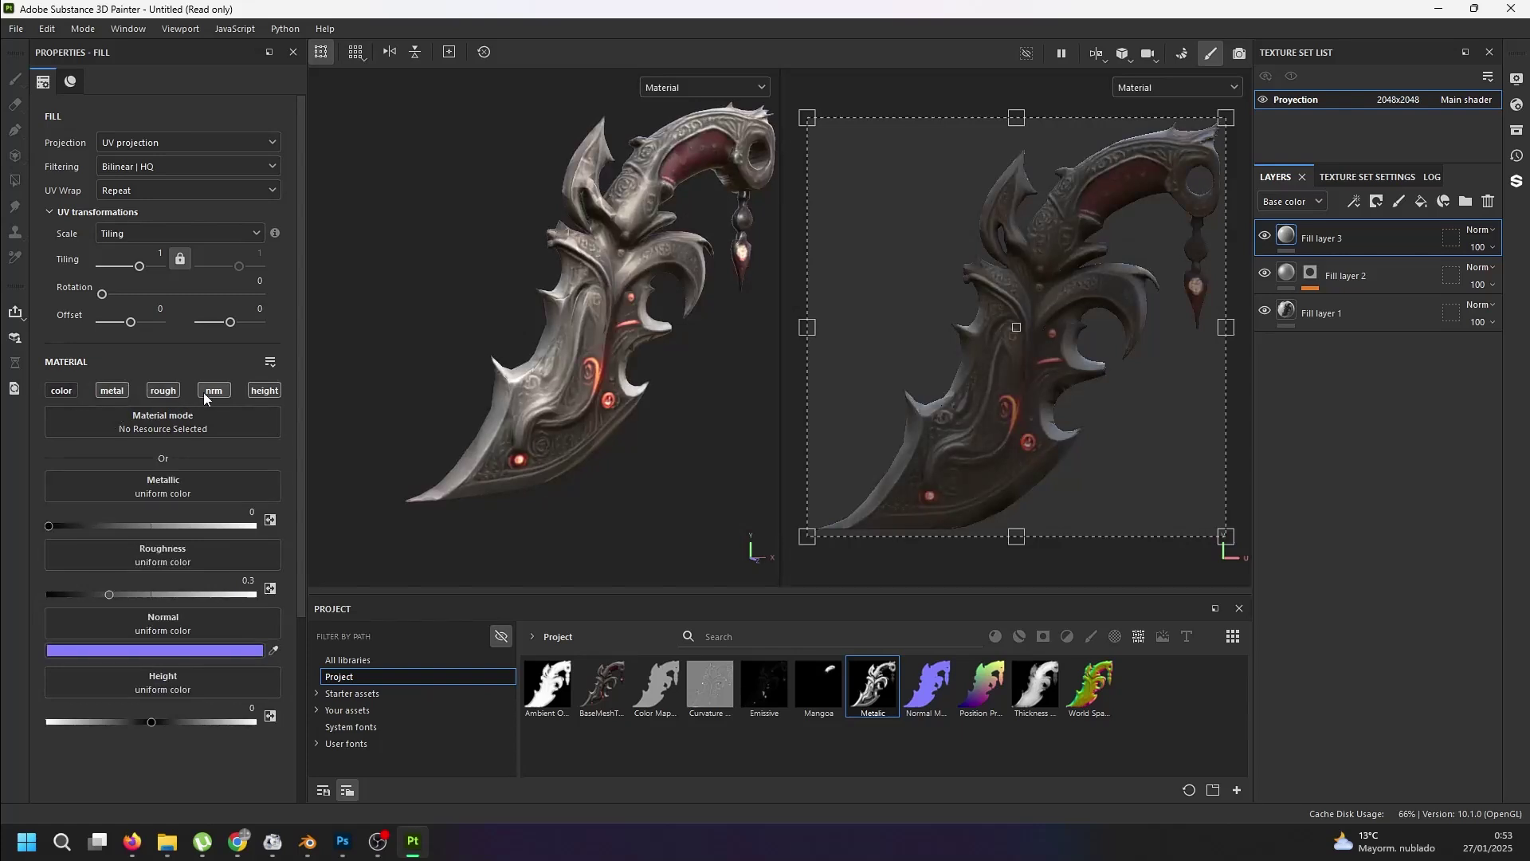
left_click(47, 389)
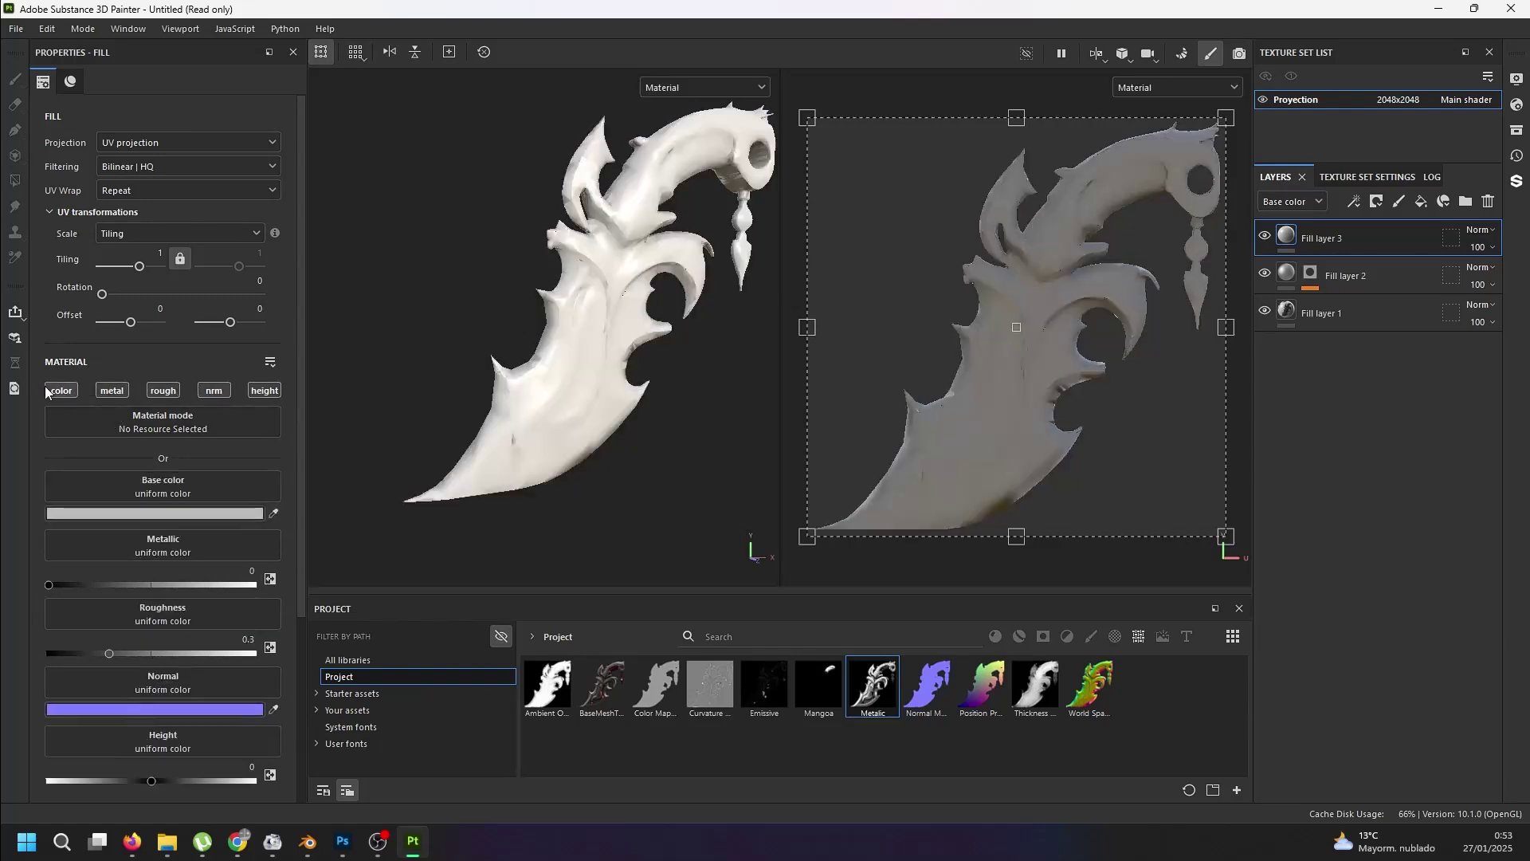
left_click(209, 390)
left_click(264, 391)
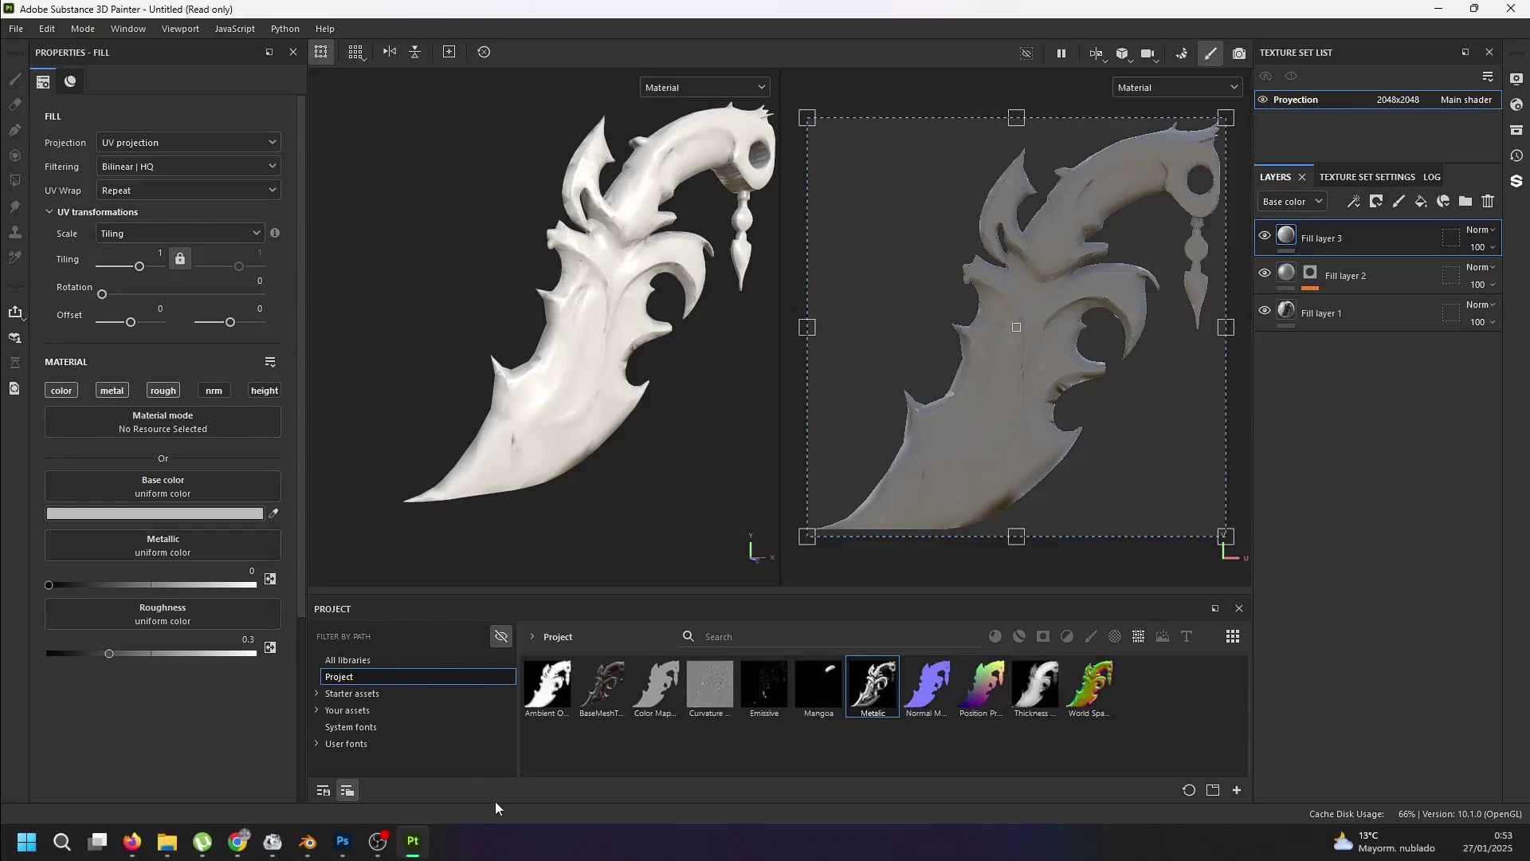
- Add a black mask to Fill layer 3 with a fill effect that uses the Mangoa map as grayscale
right_click(1333, 242)
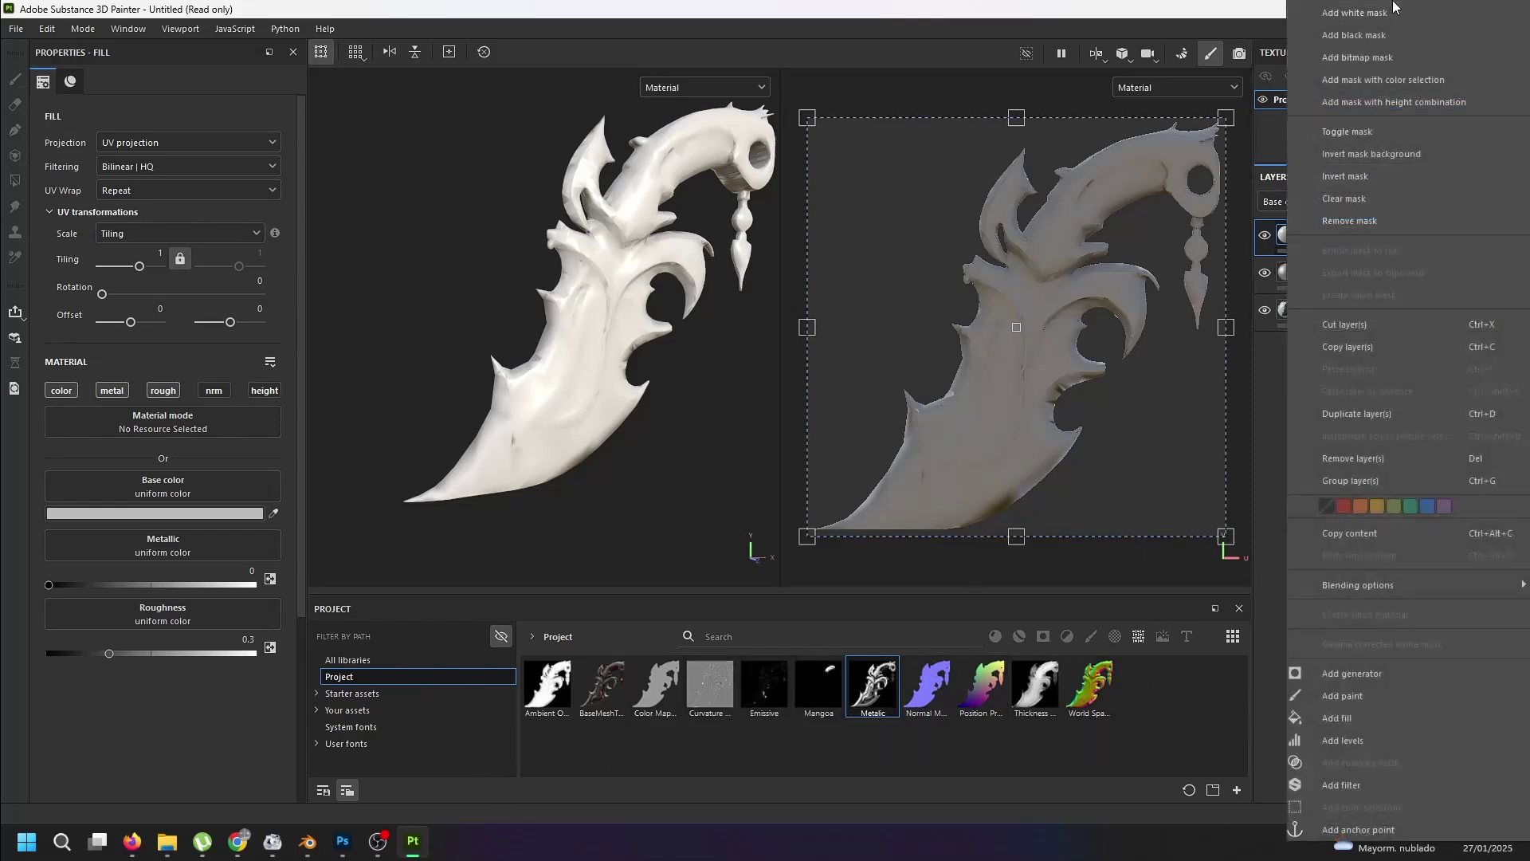
key("Escape")
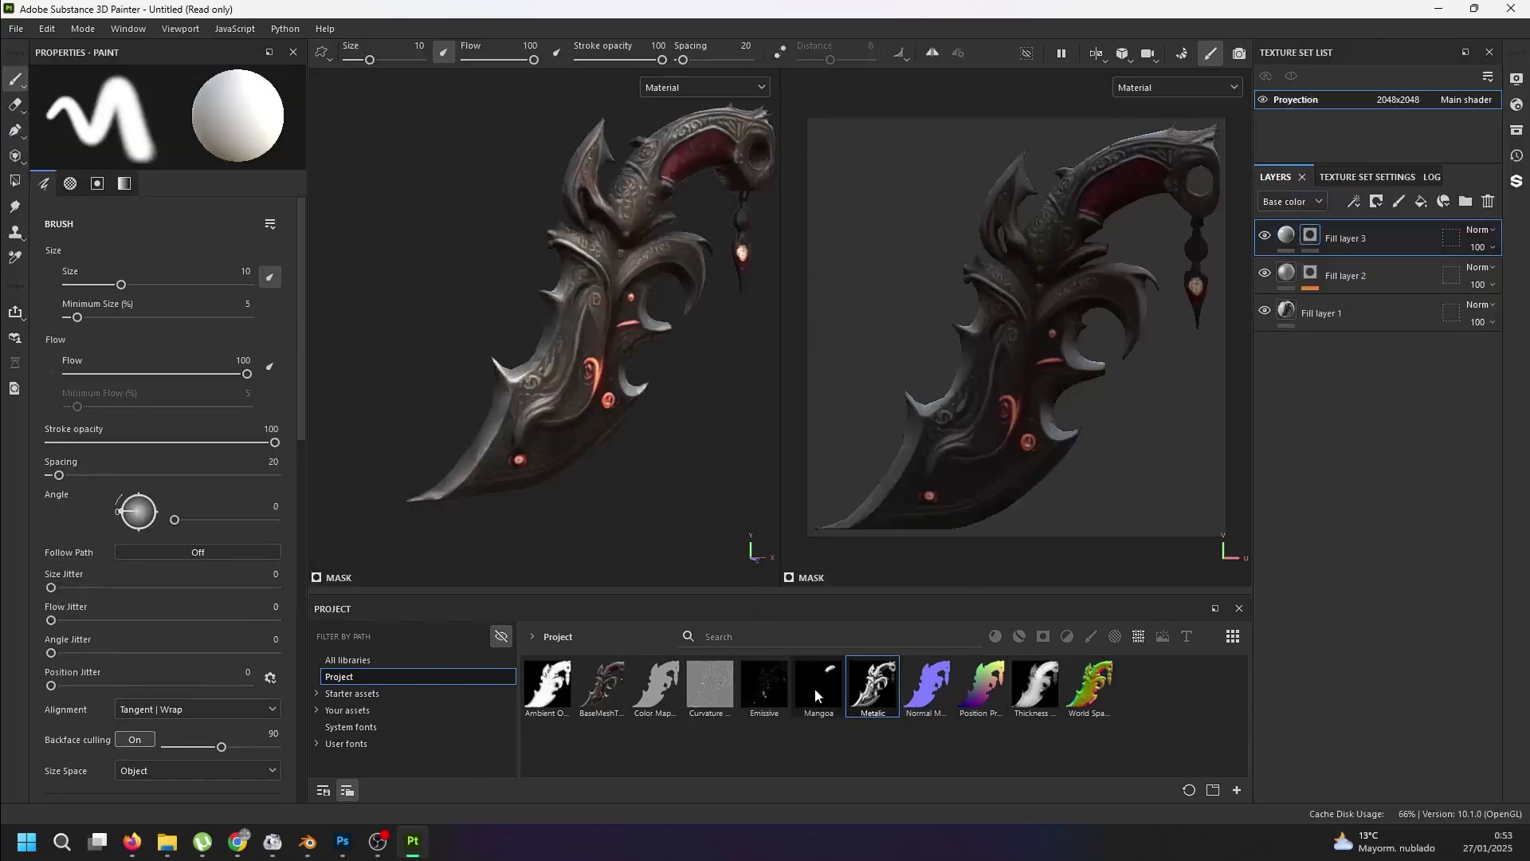
right_click(1323, 239)
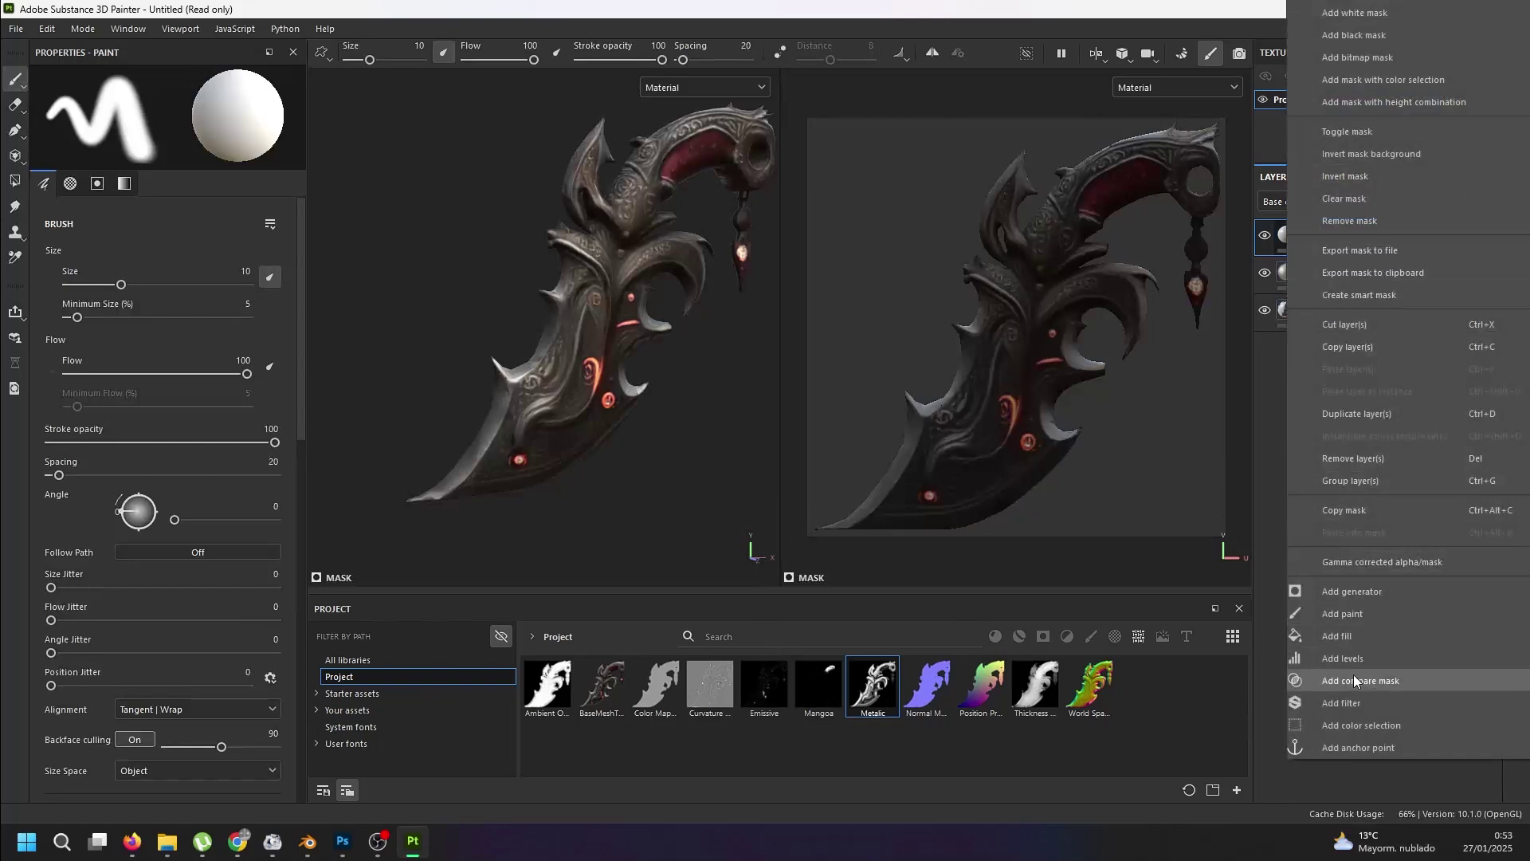
left_click(1344, 636)
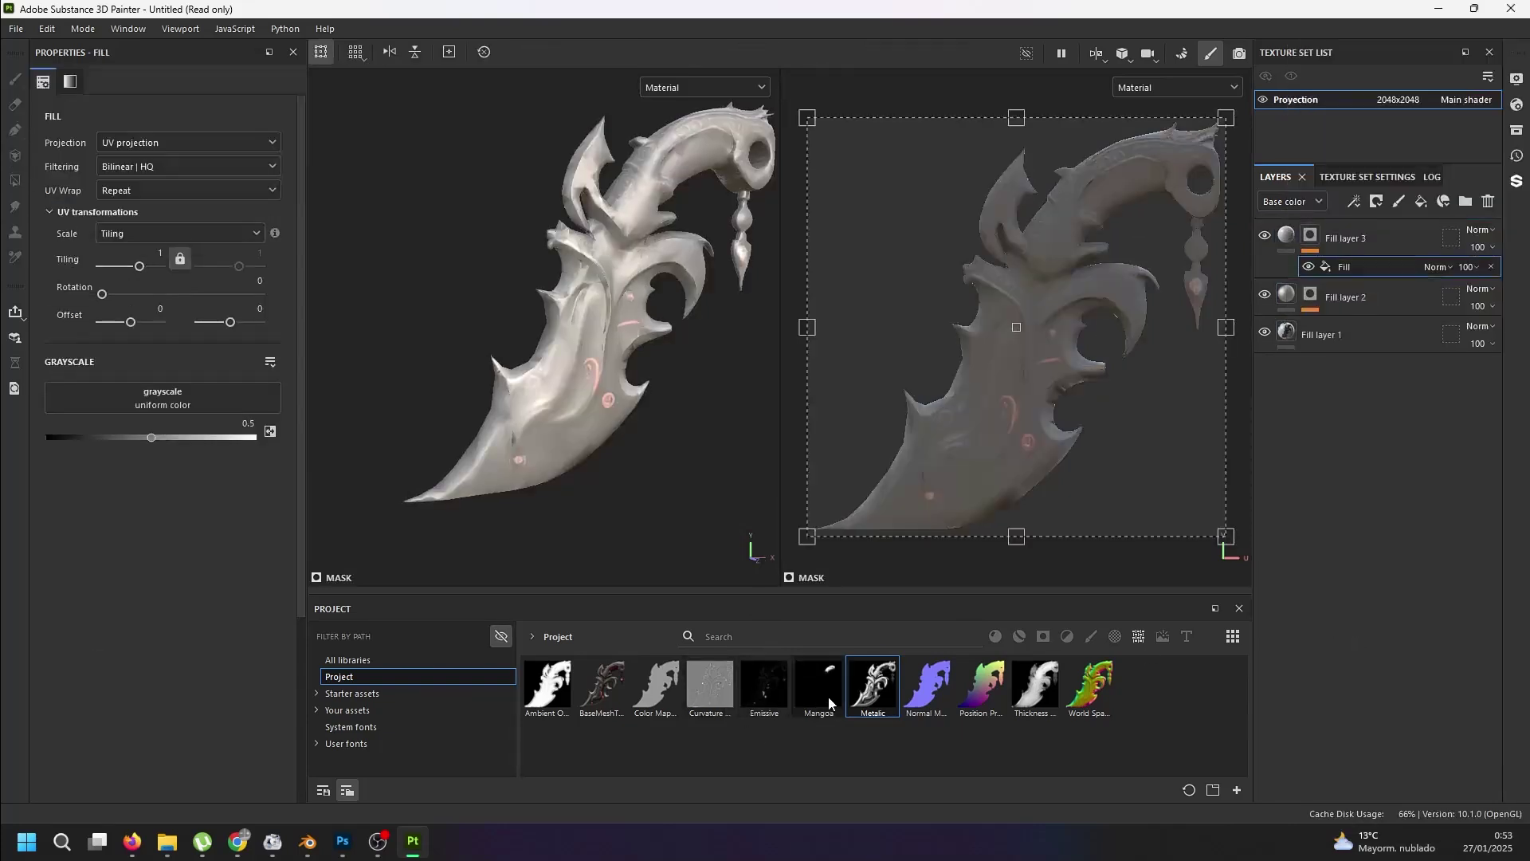
left_click_drag(829, 701, 197, 391)
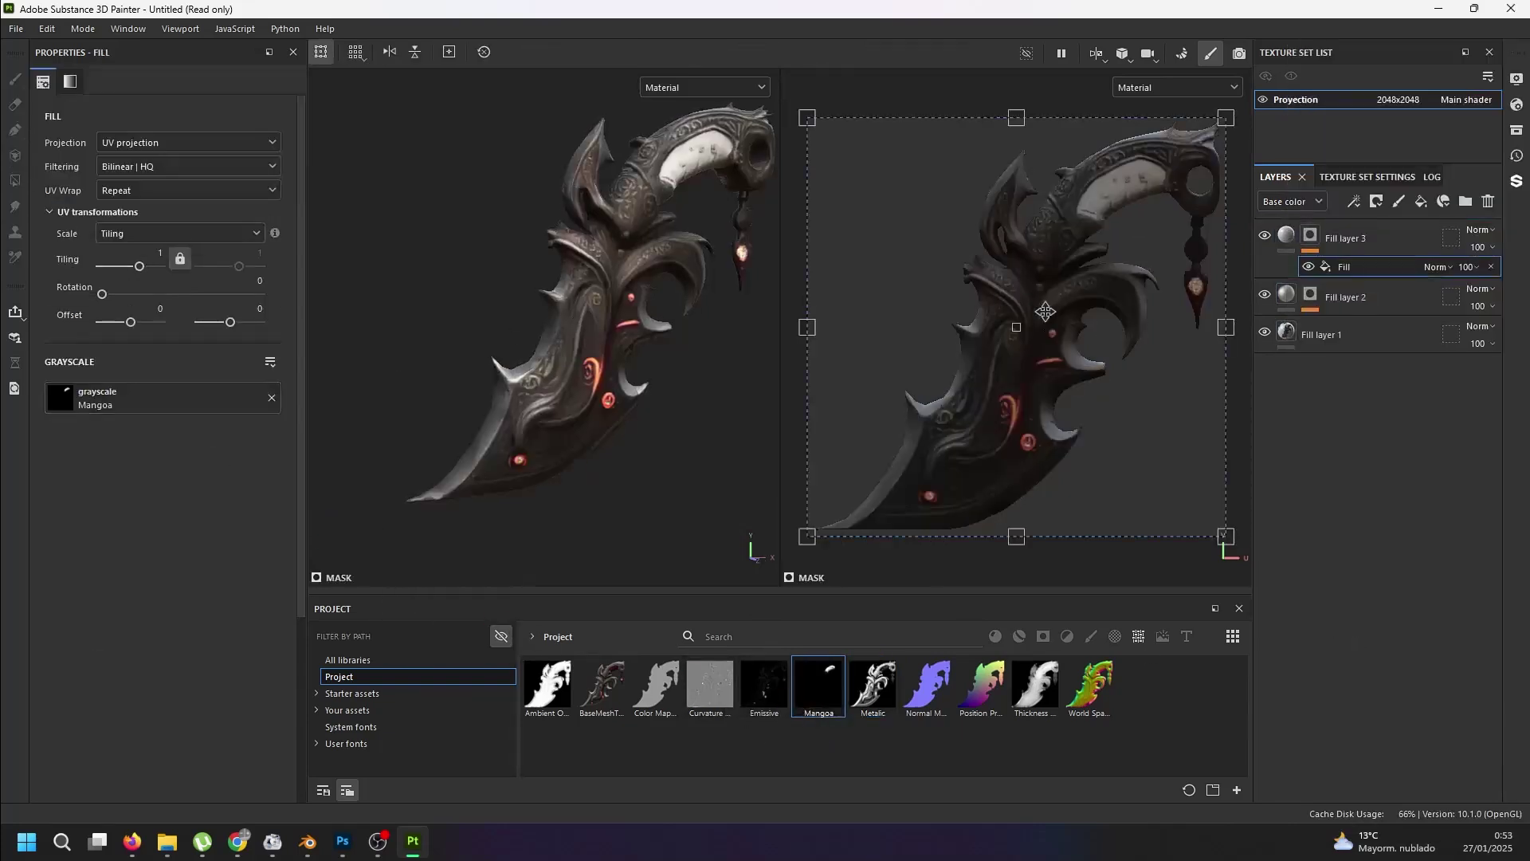
left_click_drag(718, 343, 818, 290, "alt")
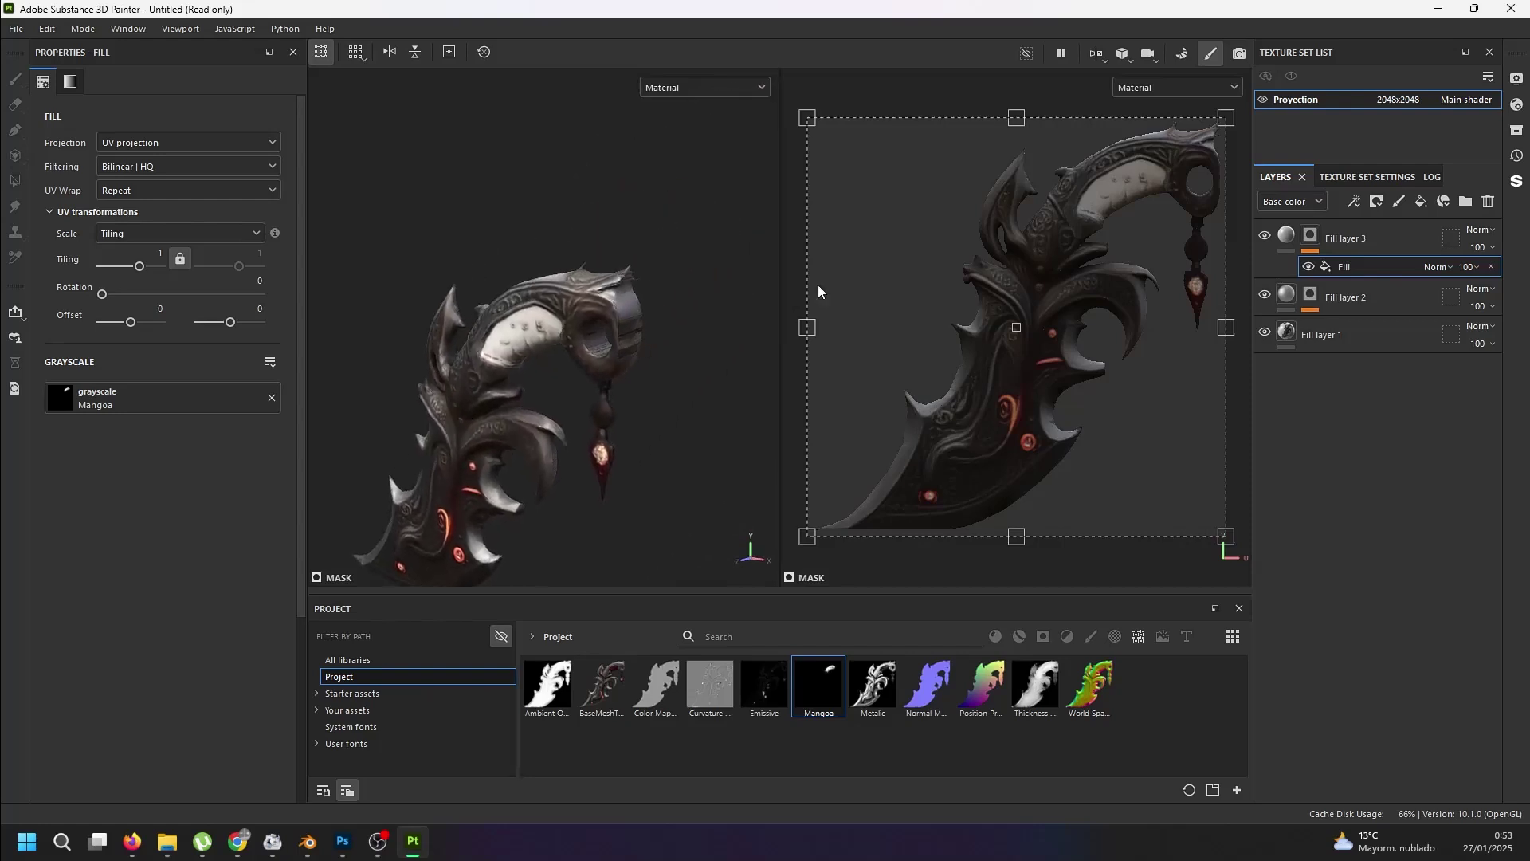
- Set Fill layer 3's roughness to about 0.73 and its base color to dark red 660000
key("Delete")
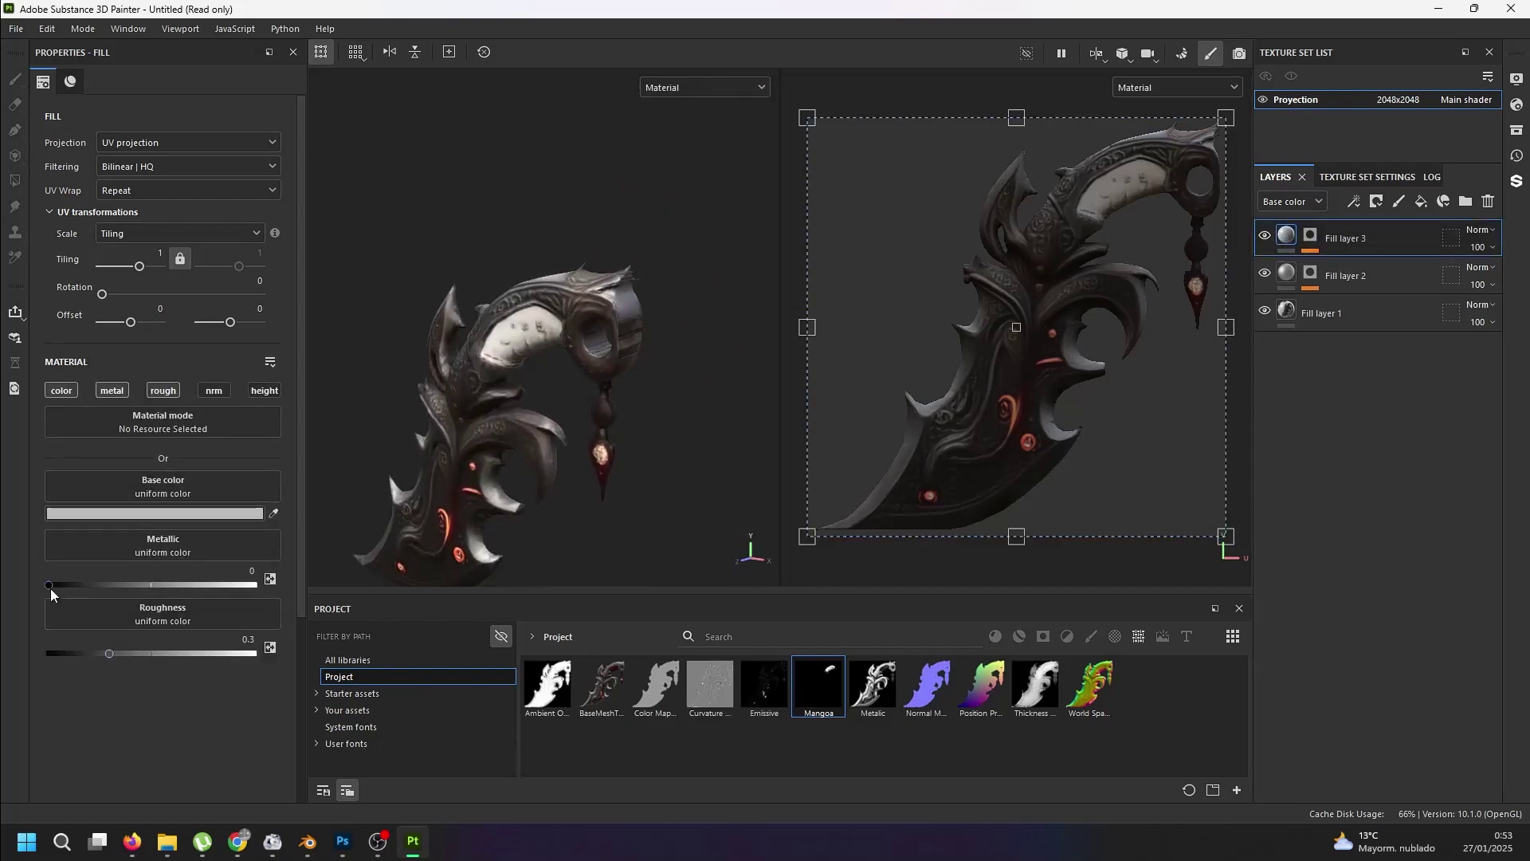
left_click_drag(107, 654, 161, 652)
left_click(199, 512)
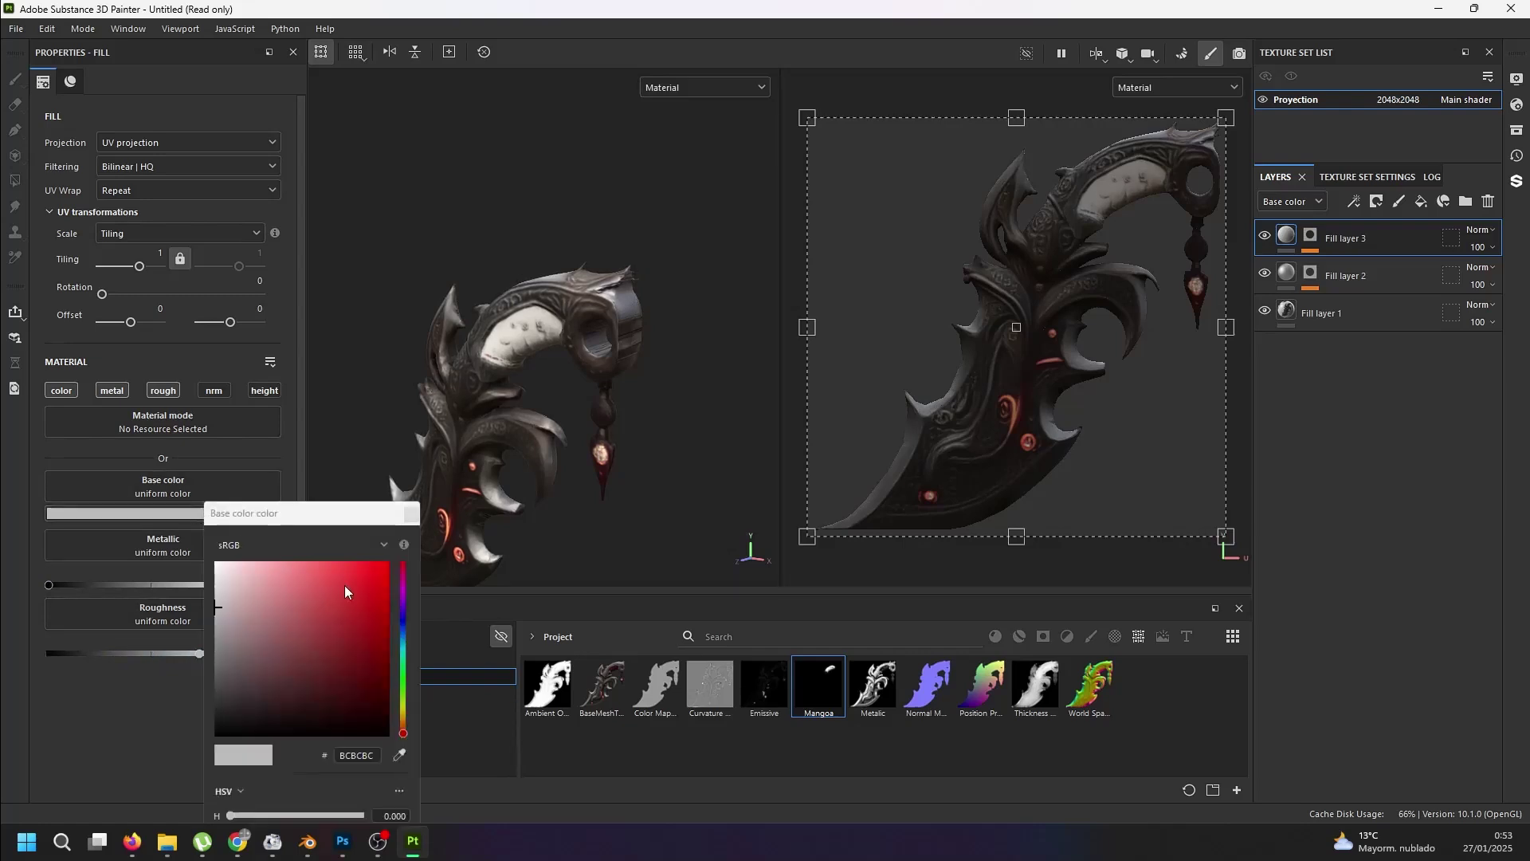
left_click(388, 564)
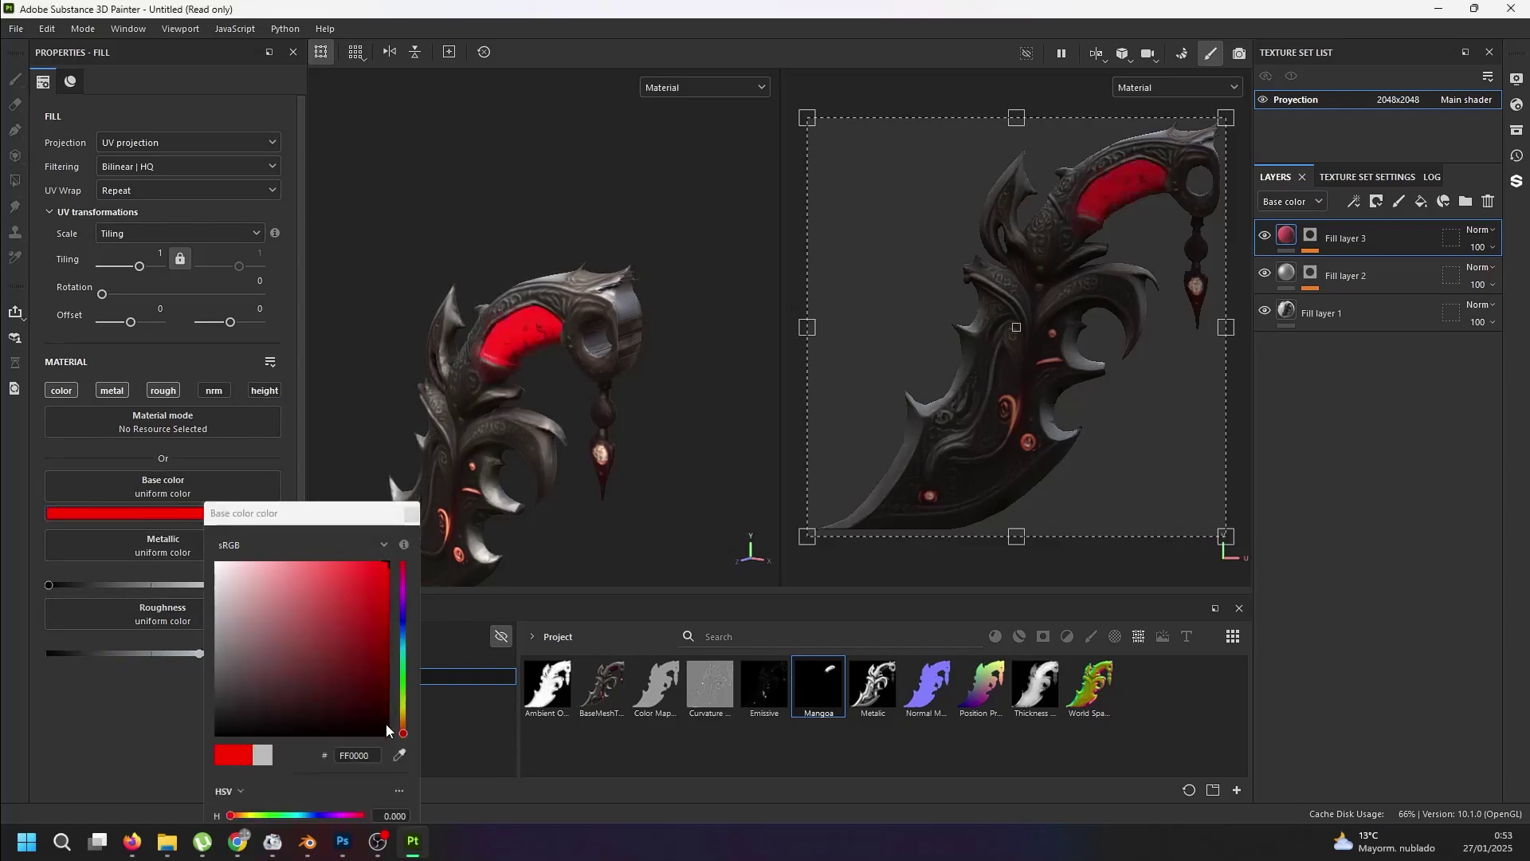
mouse_move(405, 575)
left_mouse_down()
mouse_move(401, 553)
mouse_move(389, 683)
mouse_move(391, 666)
left_mouse_up()
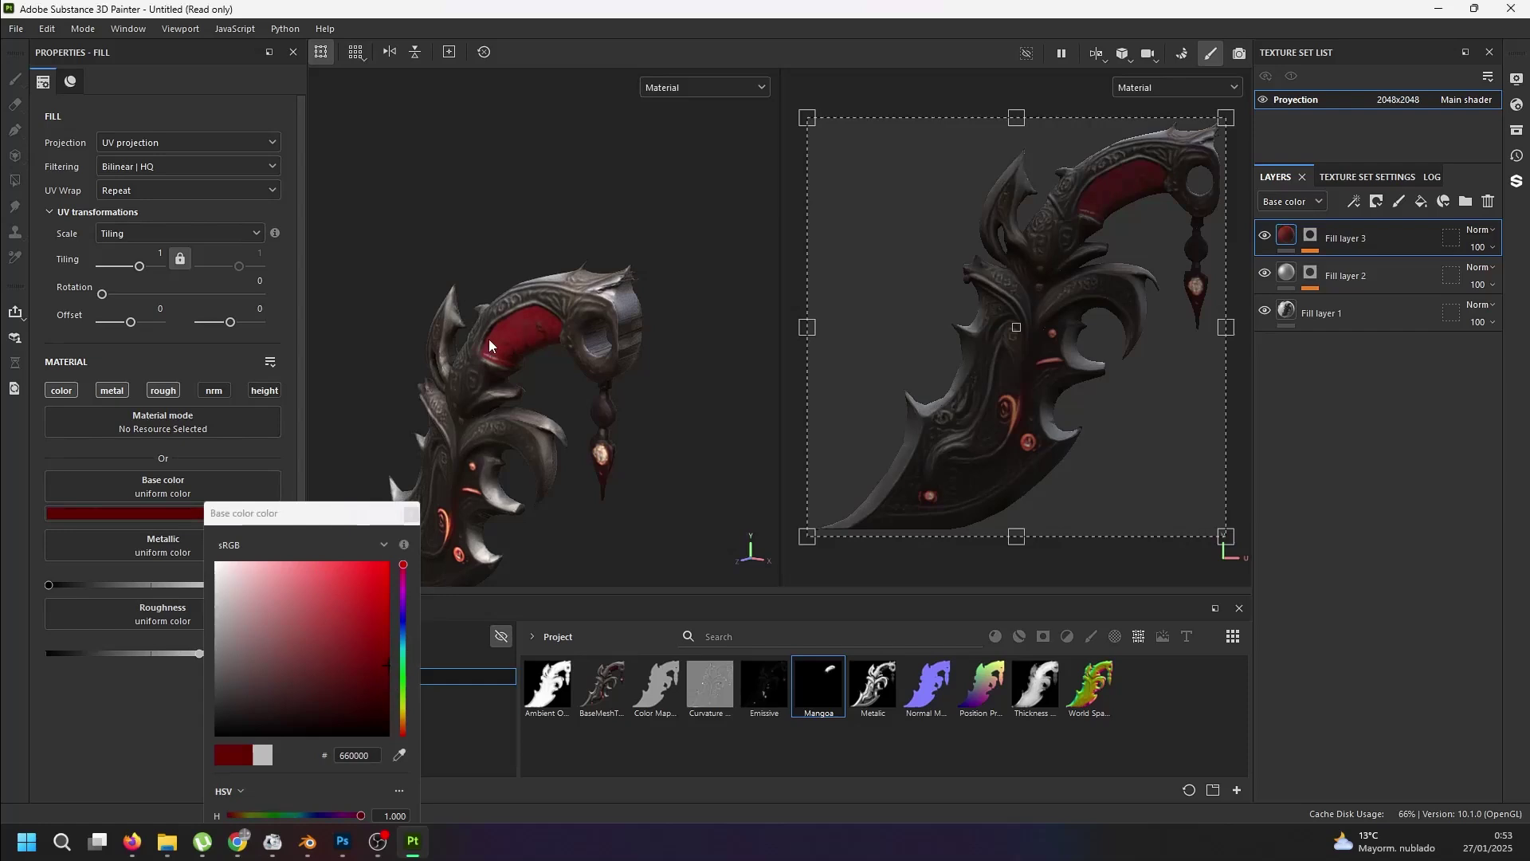
left_click(538, 447)
scroll(457, 495, "down", 3)
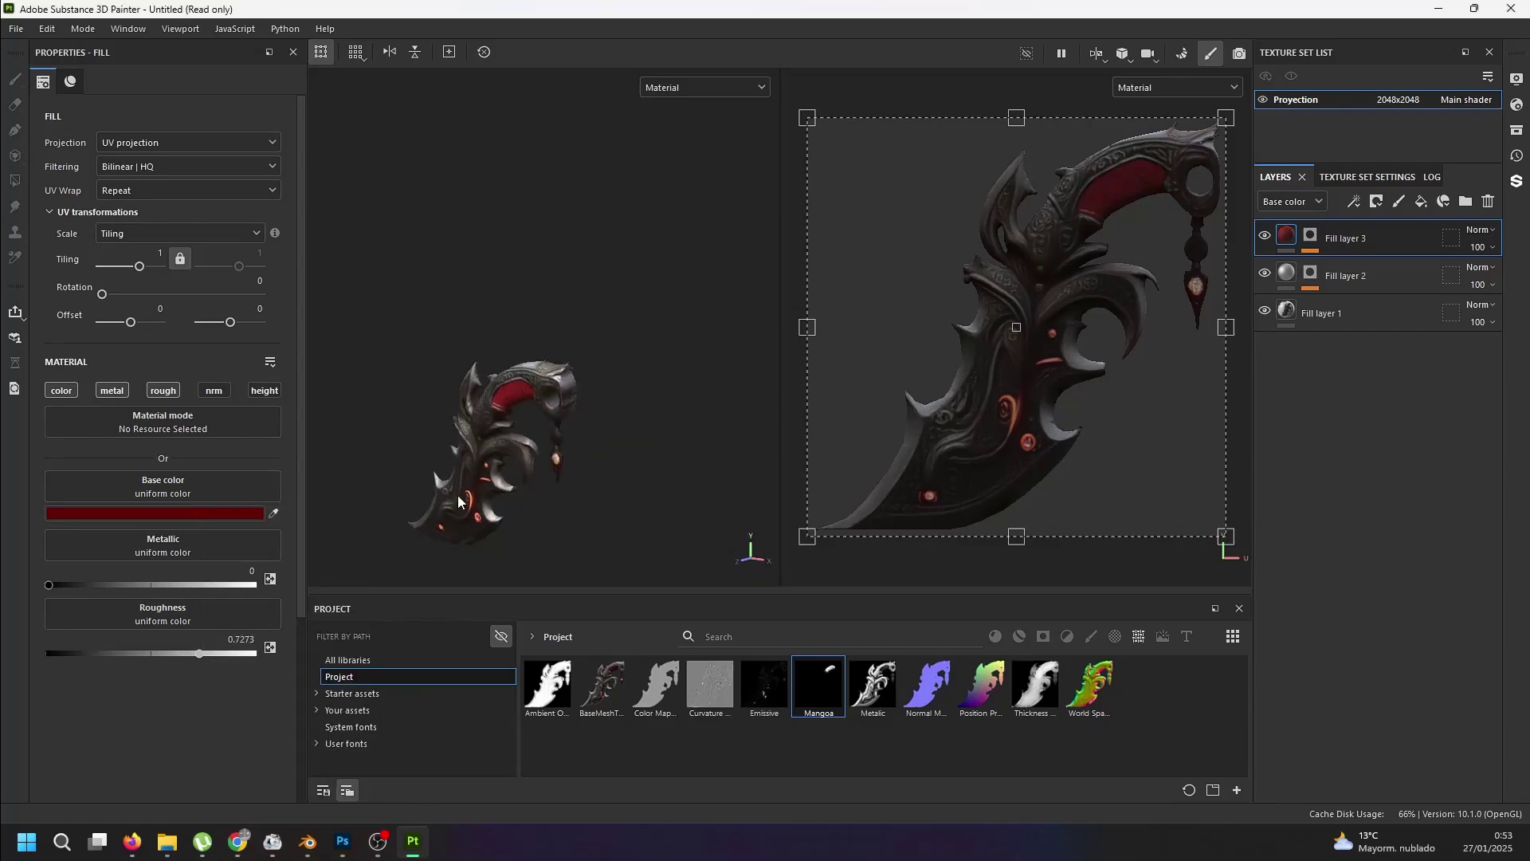
left_click_drag(494, 516, 475, 408, "alt")
scroll(480, 397, "up", 3)
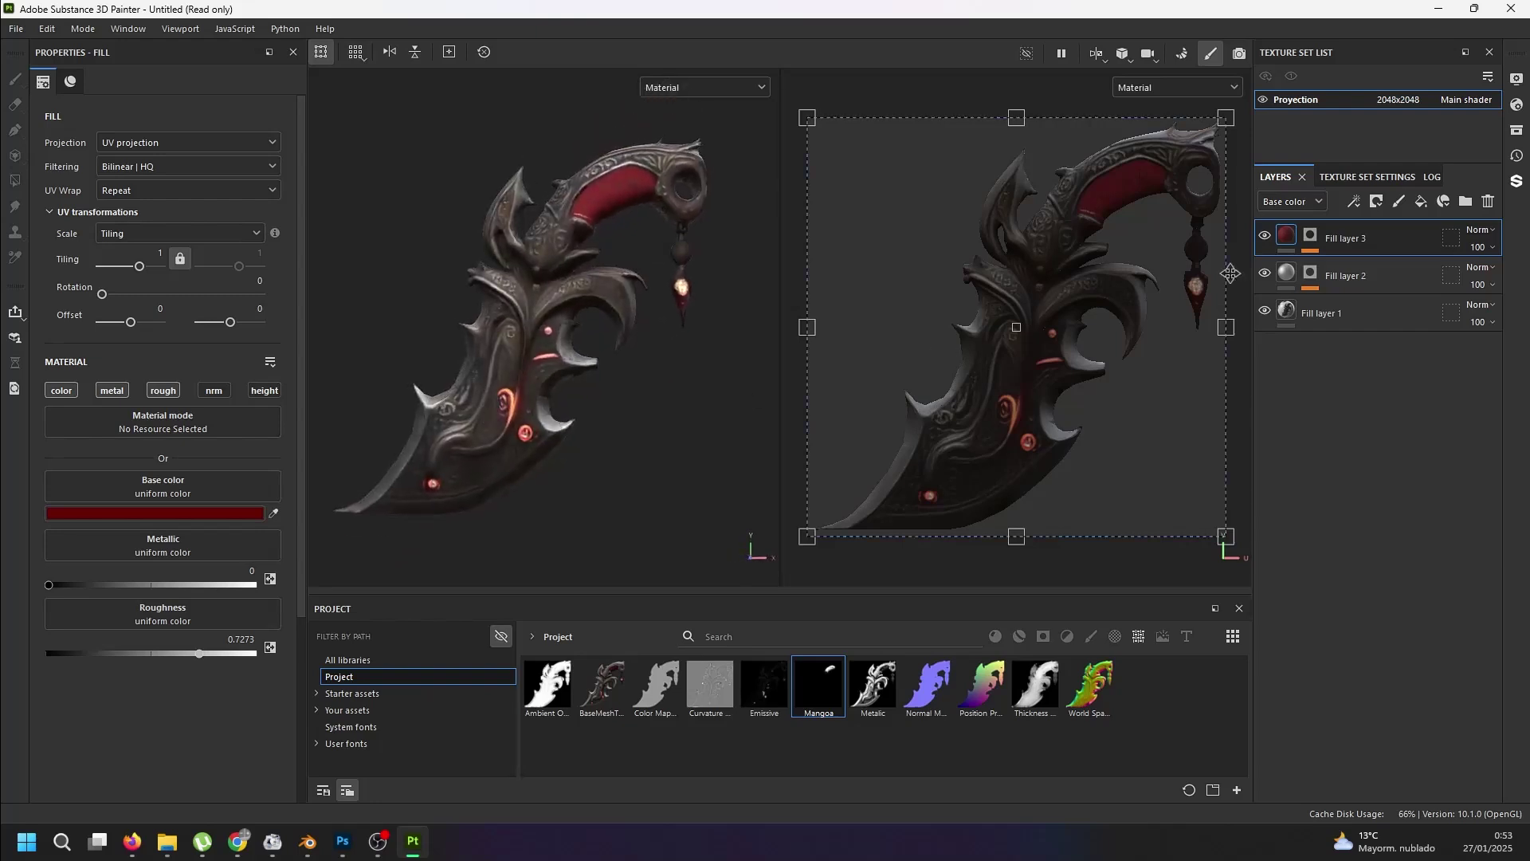
- Add an Emissive channel to the Proyection texture set
left_click(1347, 178)
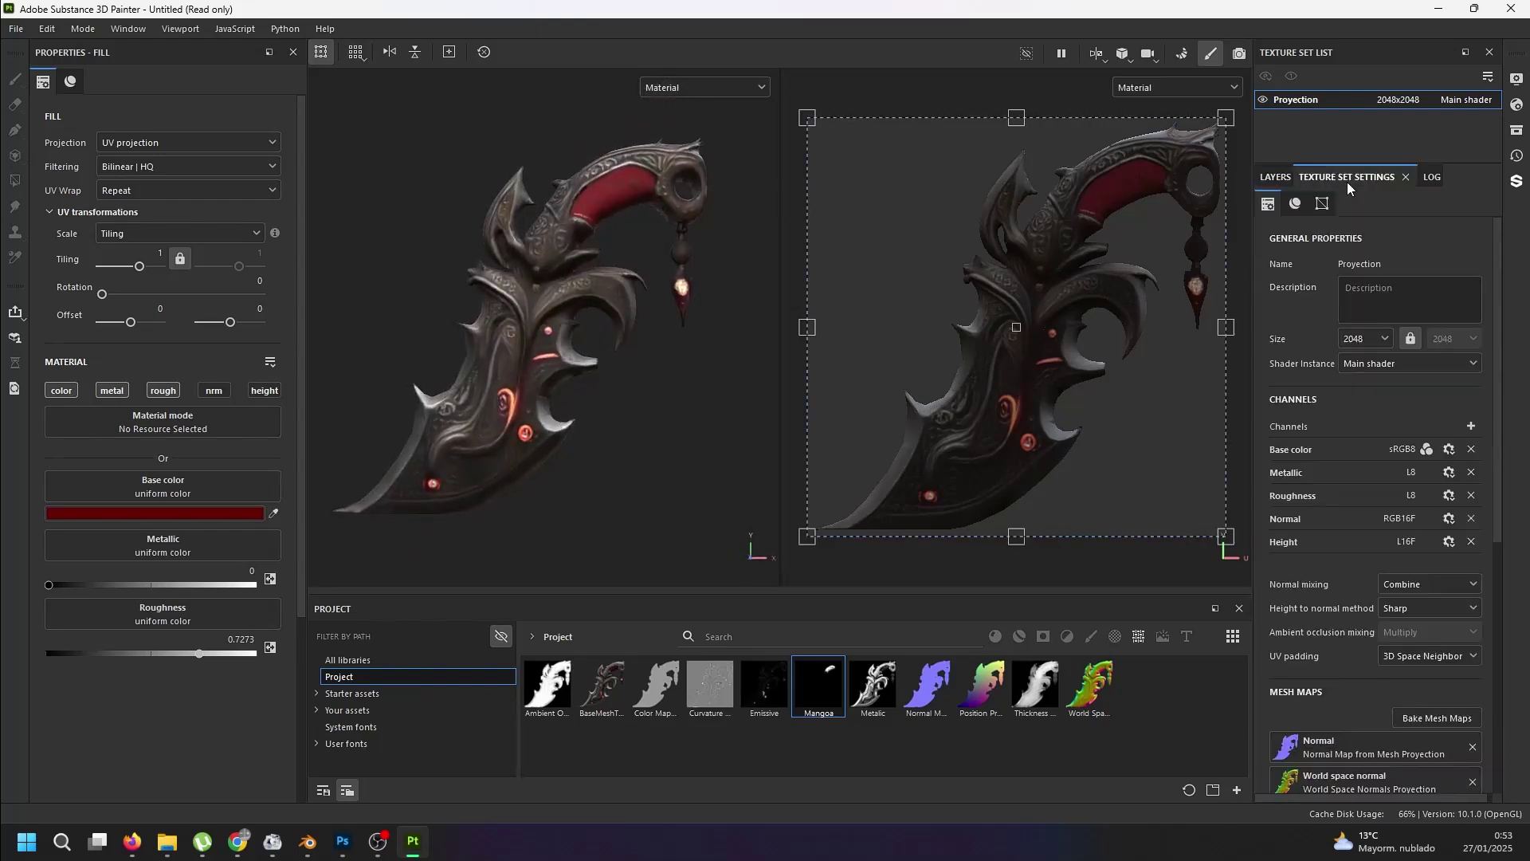
scroll(1478, 644, "down", 2)
scroll(1409, 595, "down", 5)
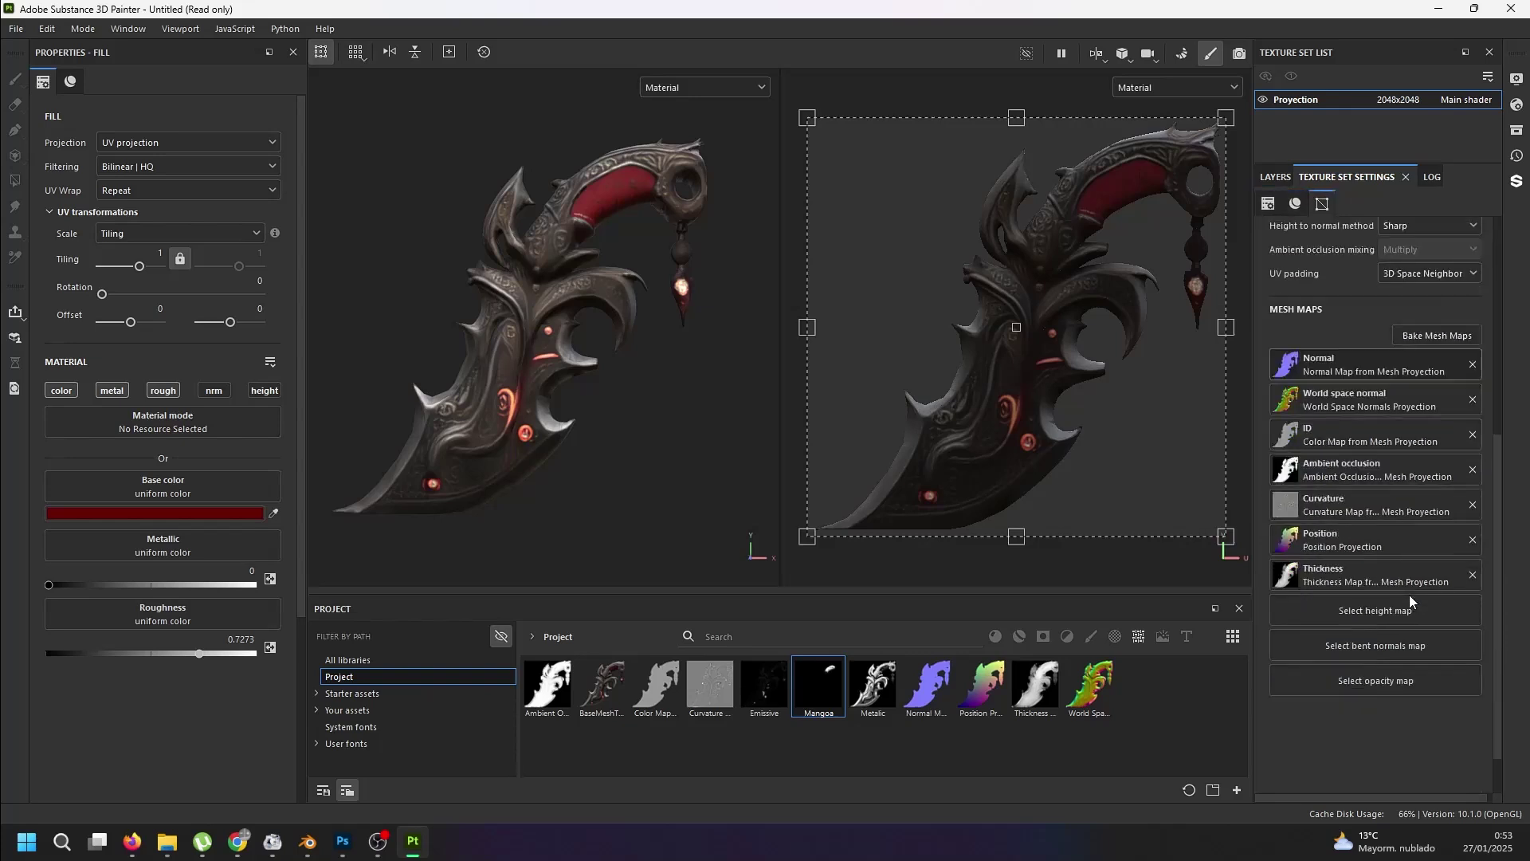
scroll(1401, 622, "up", 5)
scroll(1435, 463, "up", 3)
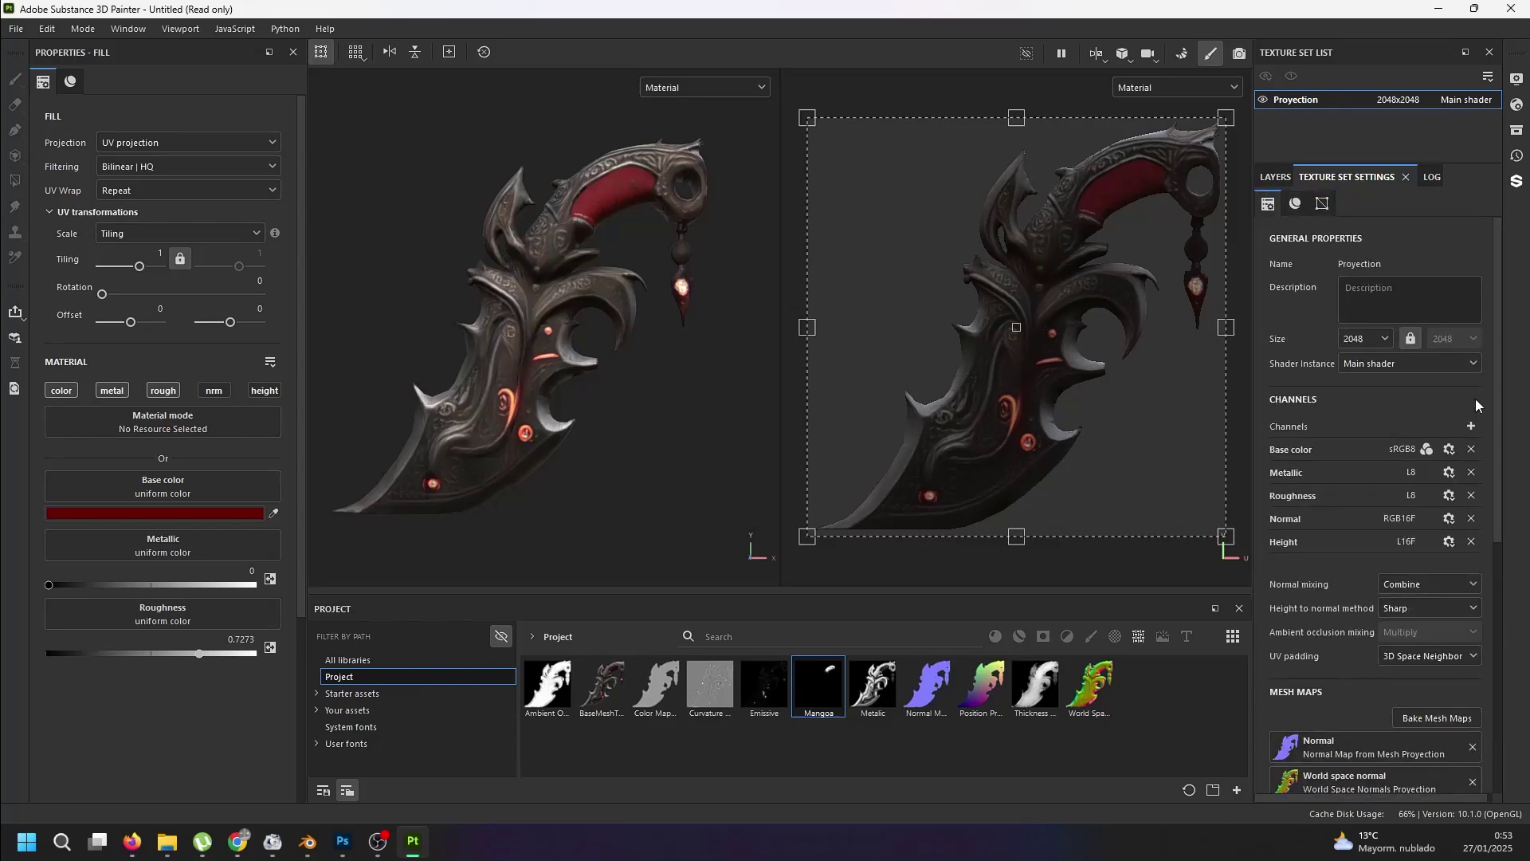
left_click(1471, 424)
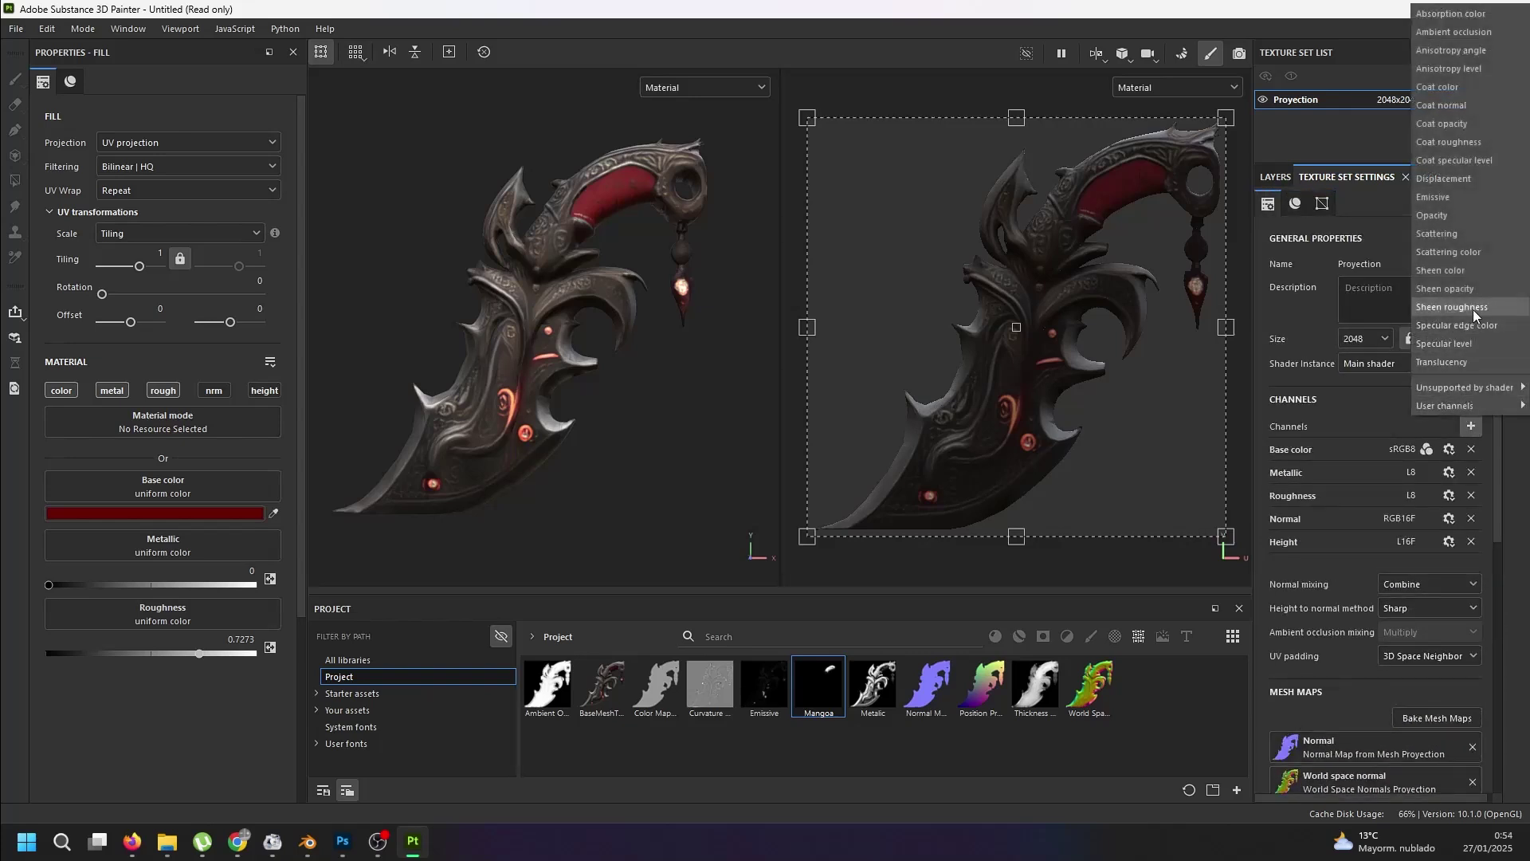
left_click(1469, 195)
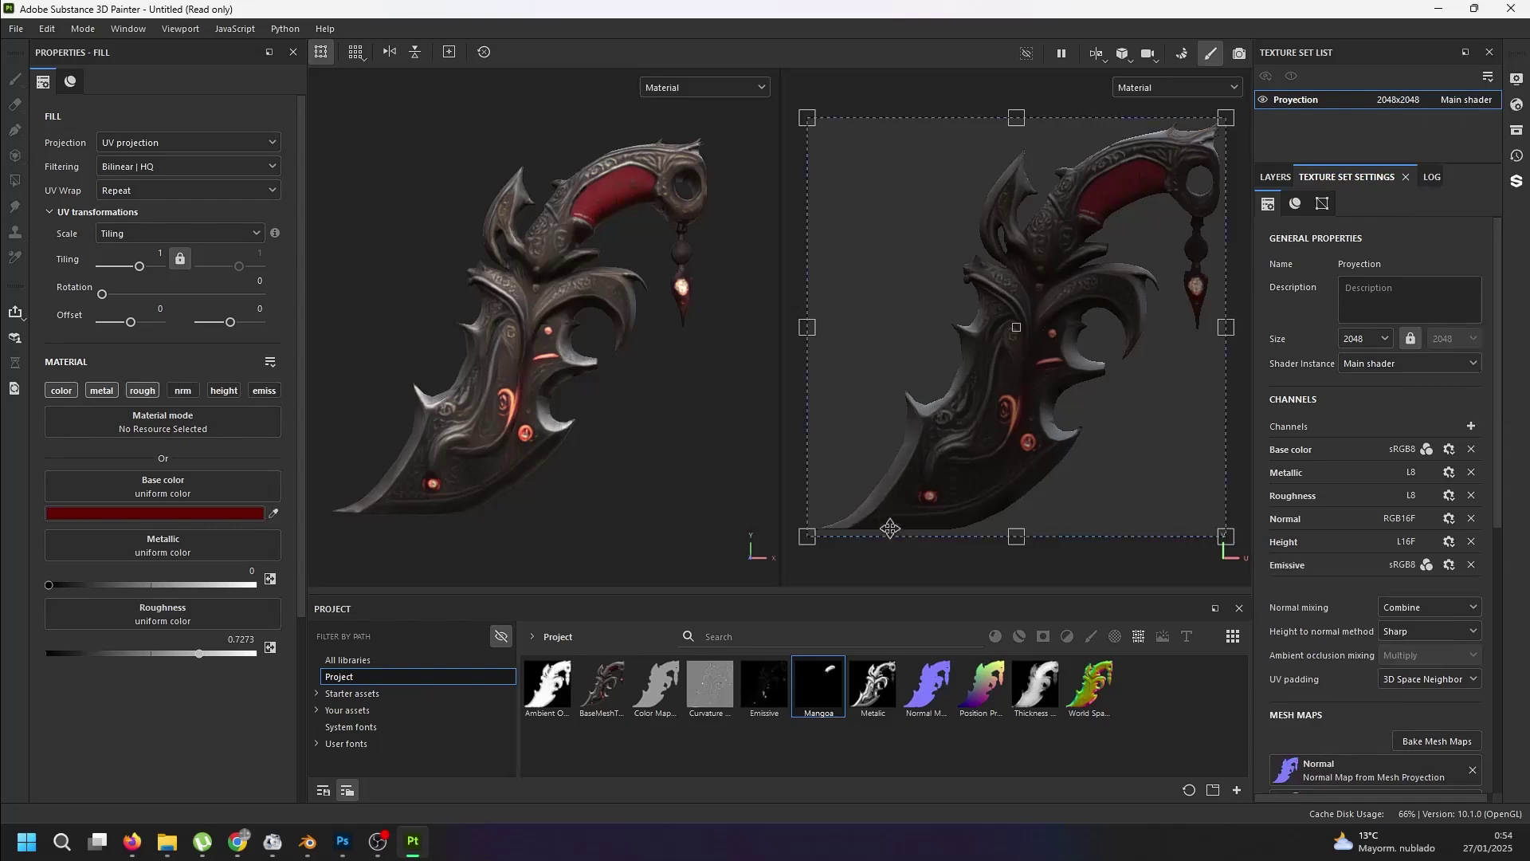
- Add a fourth fill layer with only the color and emissive channels enabled
left_click(1275, 176)
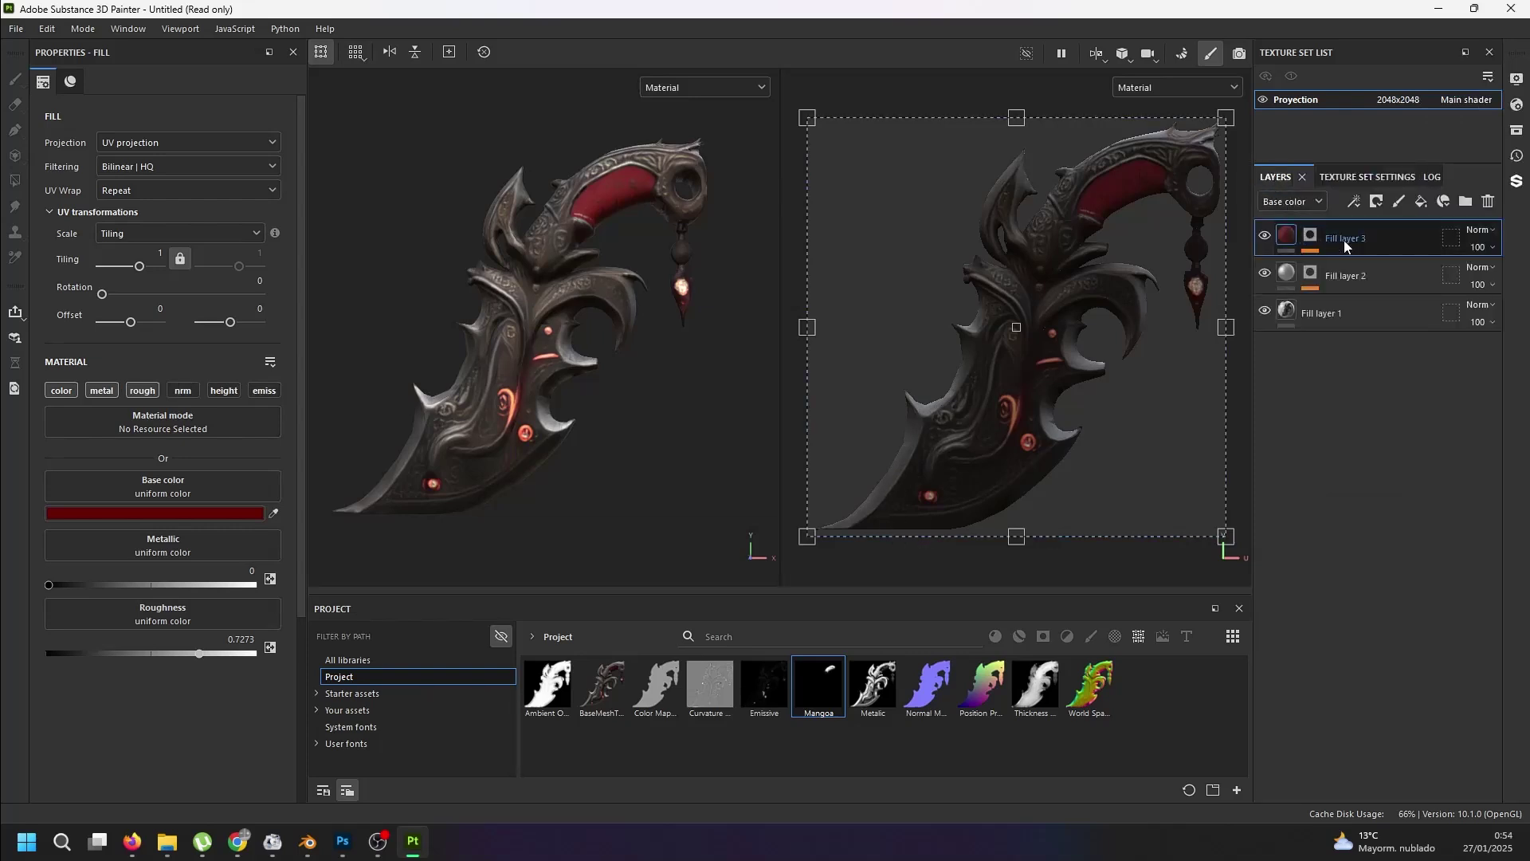
left_click(1421, 202)
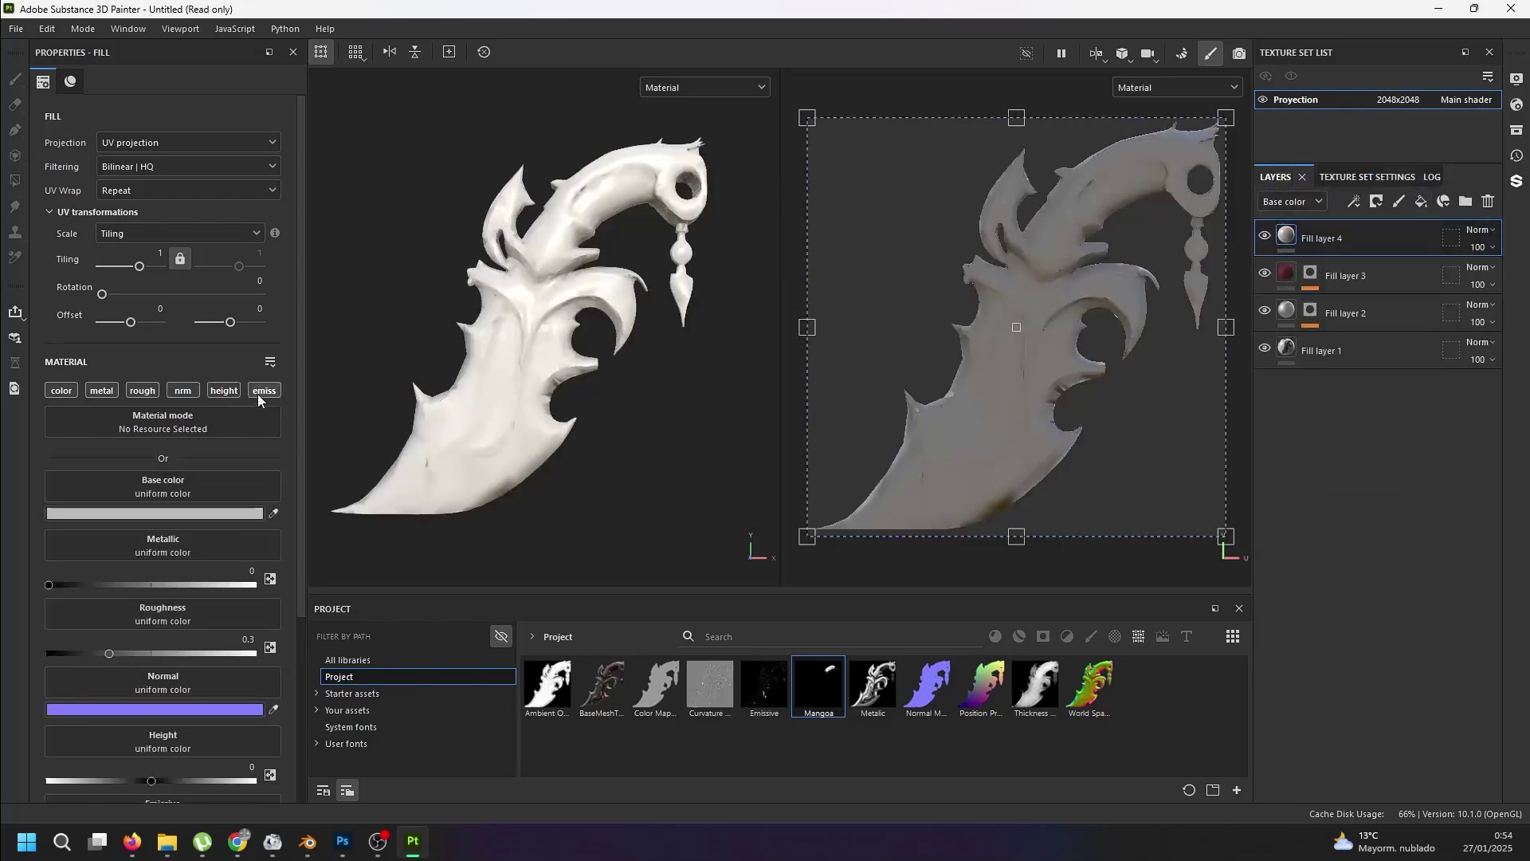
left_click(259, 392)
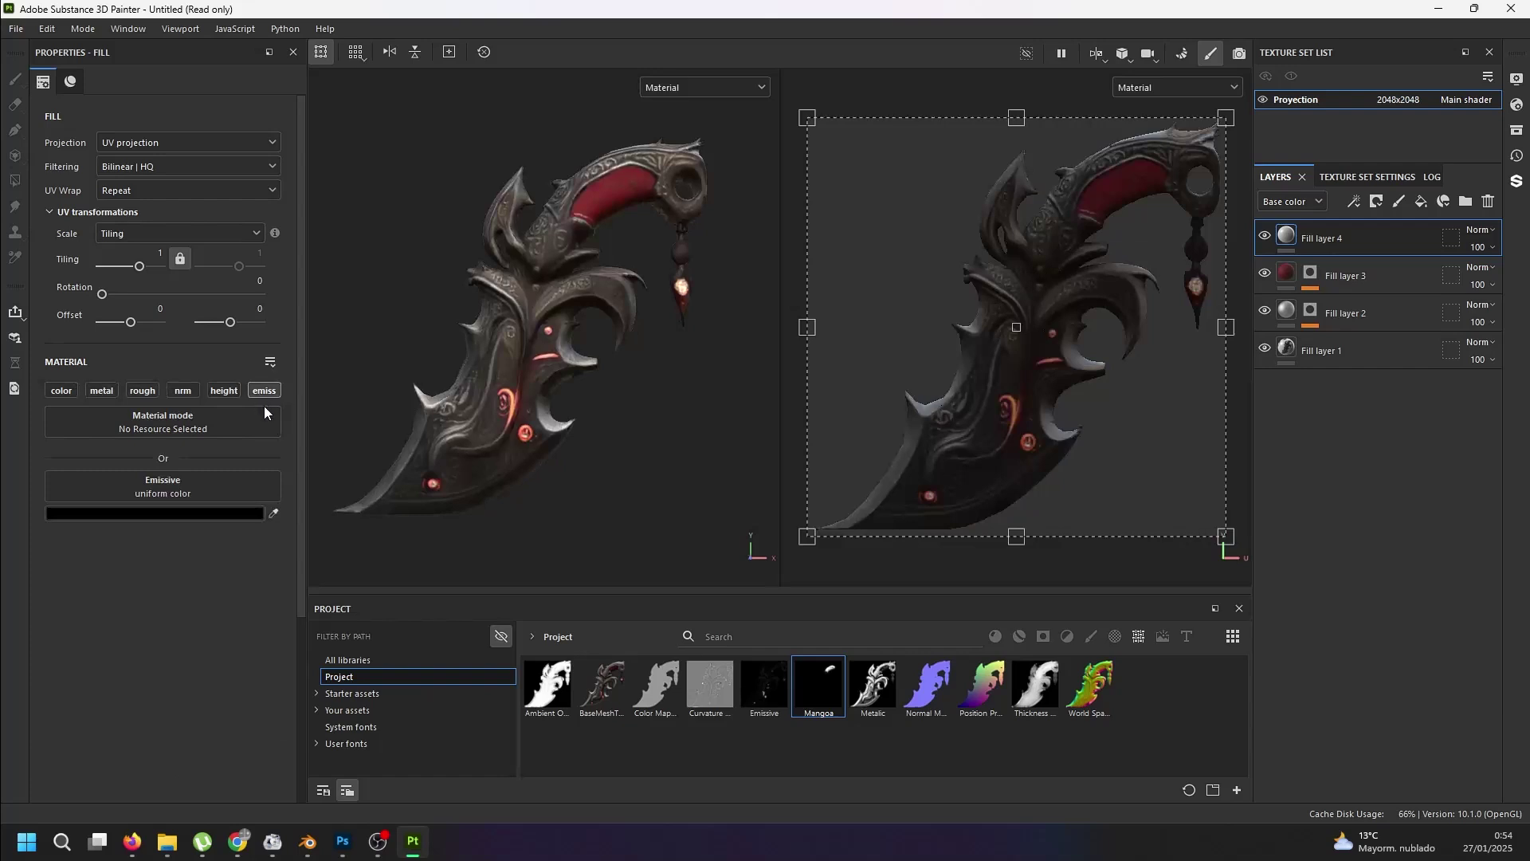
right_click(1359, 237)
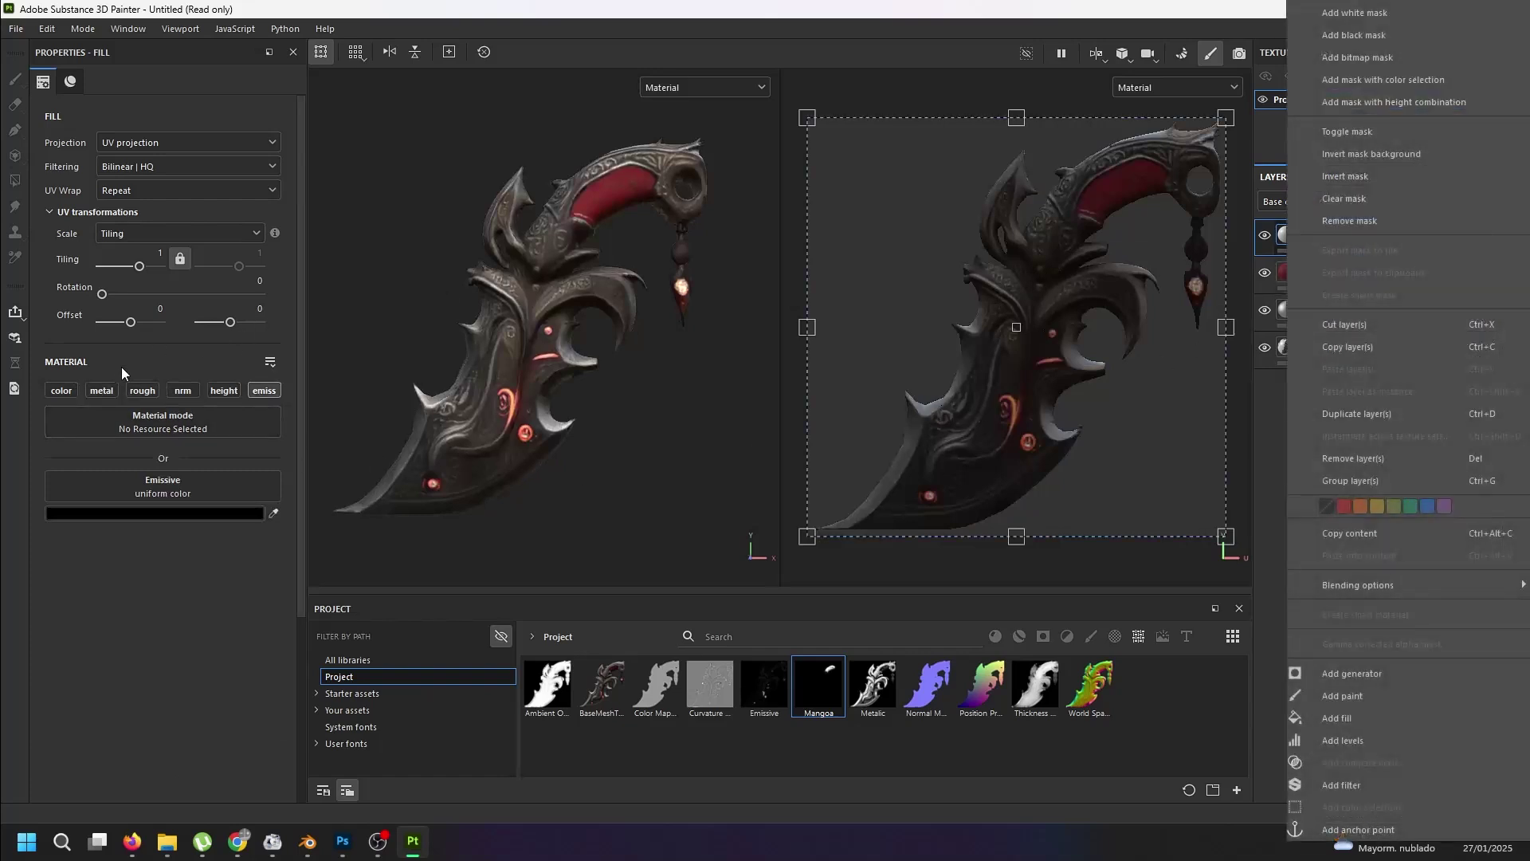
left_click(62, 389)
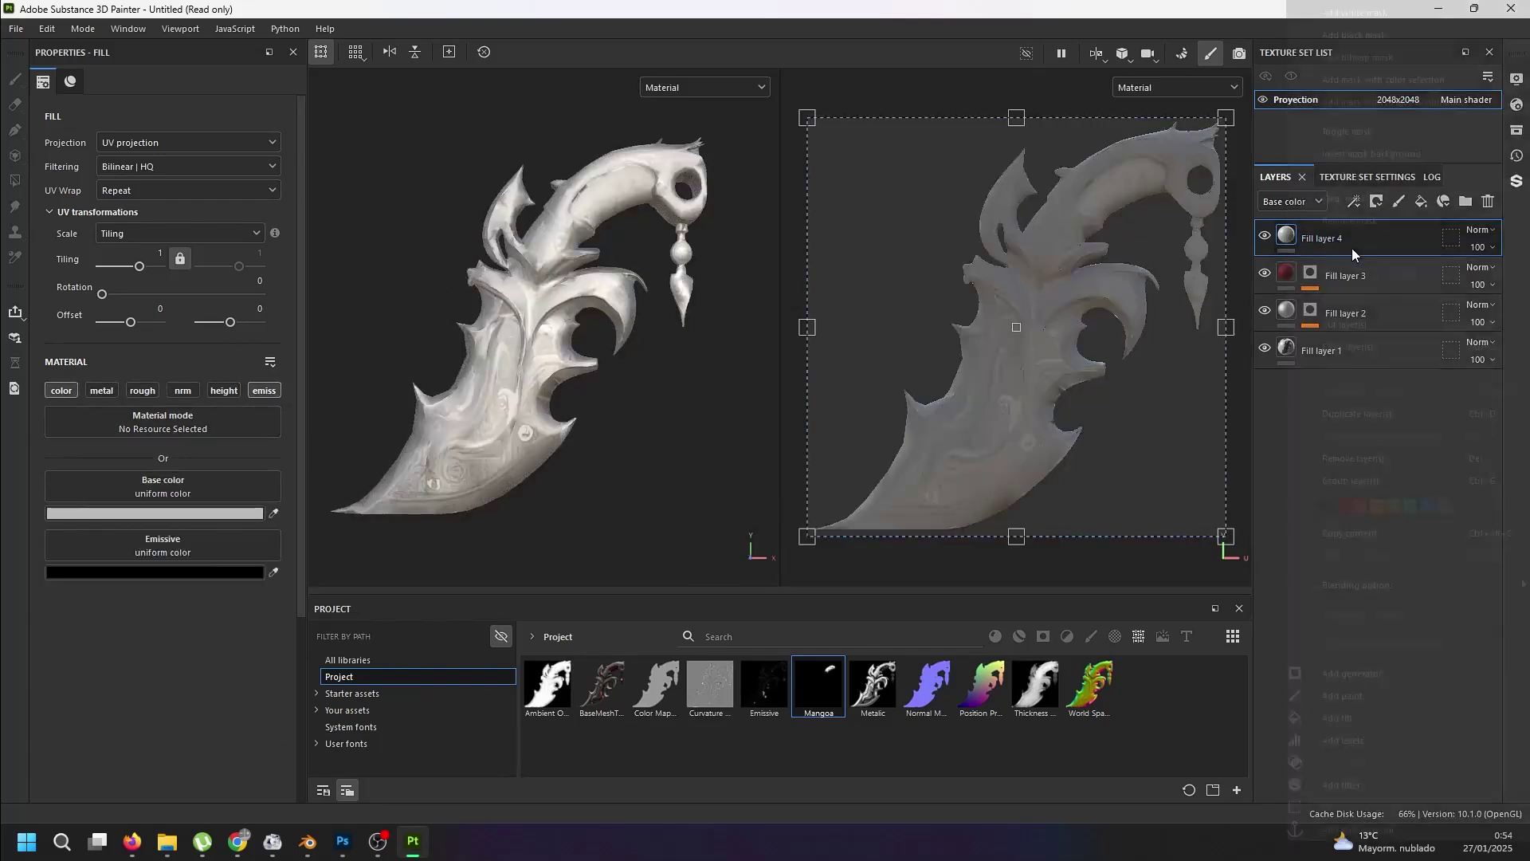
- Add a black mask to Fill layer 4 with a fill effect that uses the Emissive map as grayscale
right_click(1352, 247)
left_click(1400, 35)
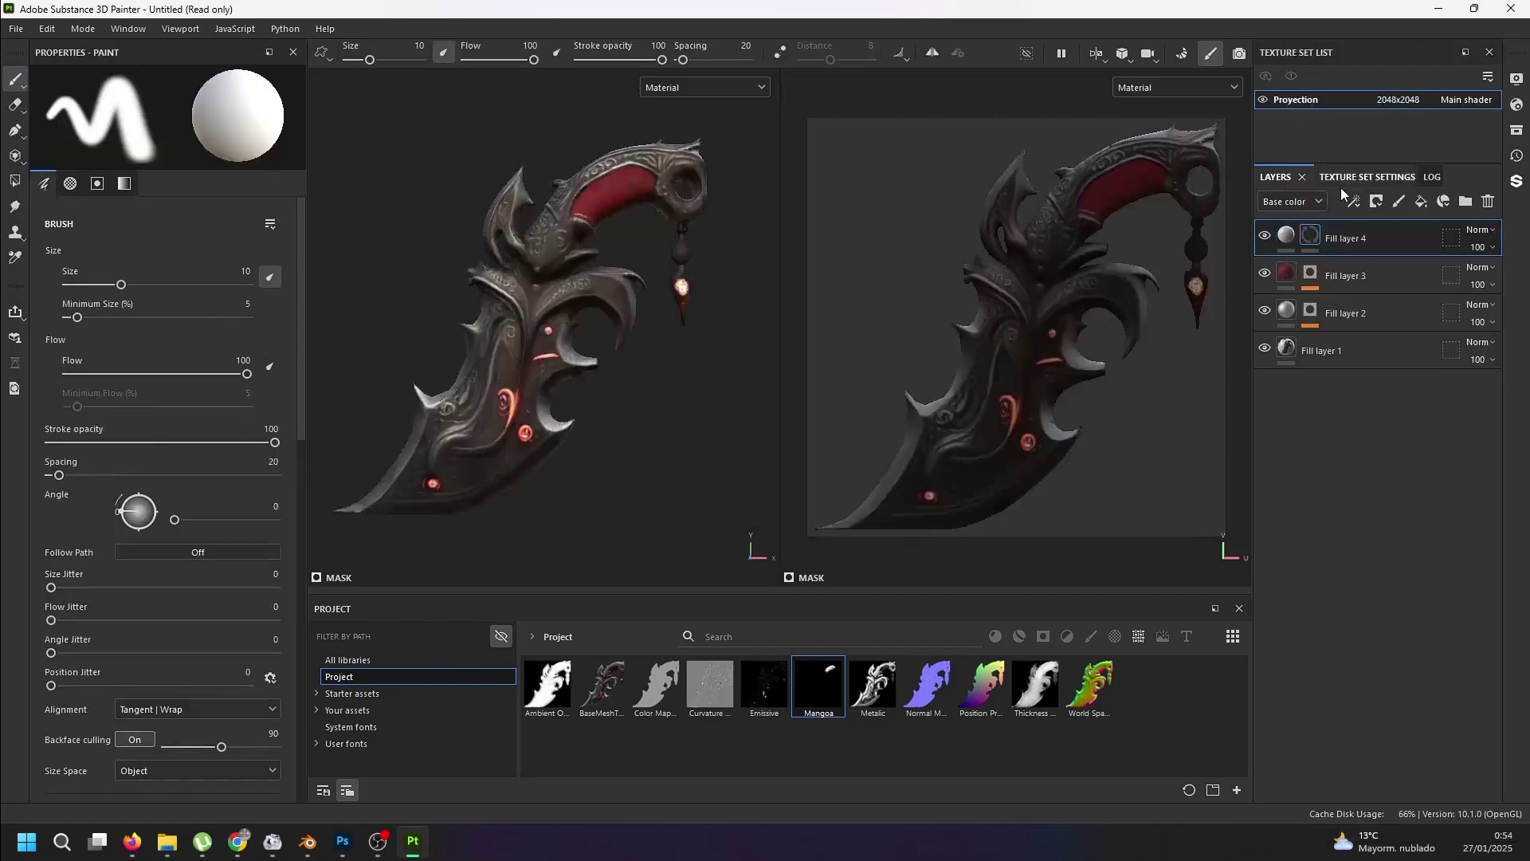
right_click(1313, 232)
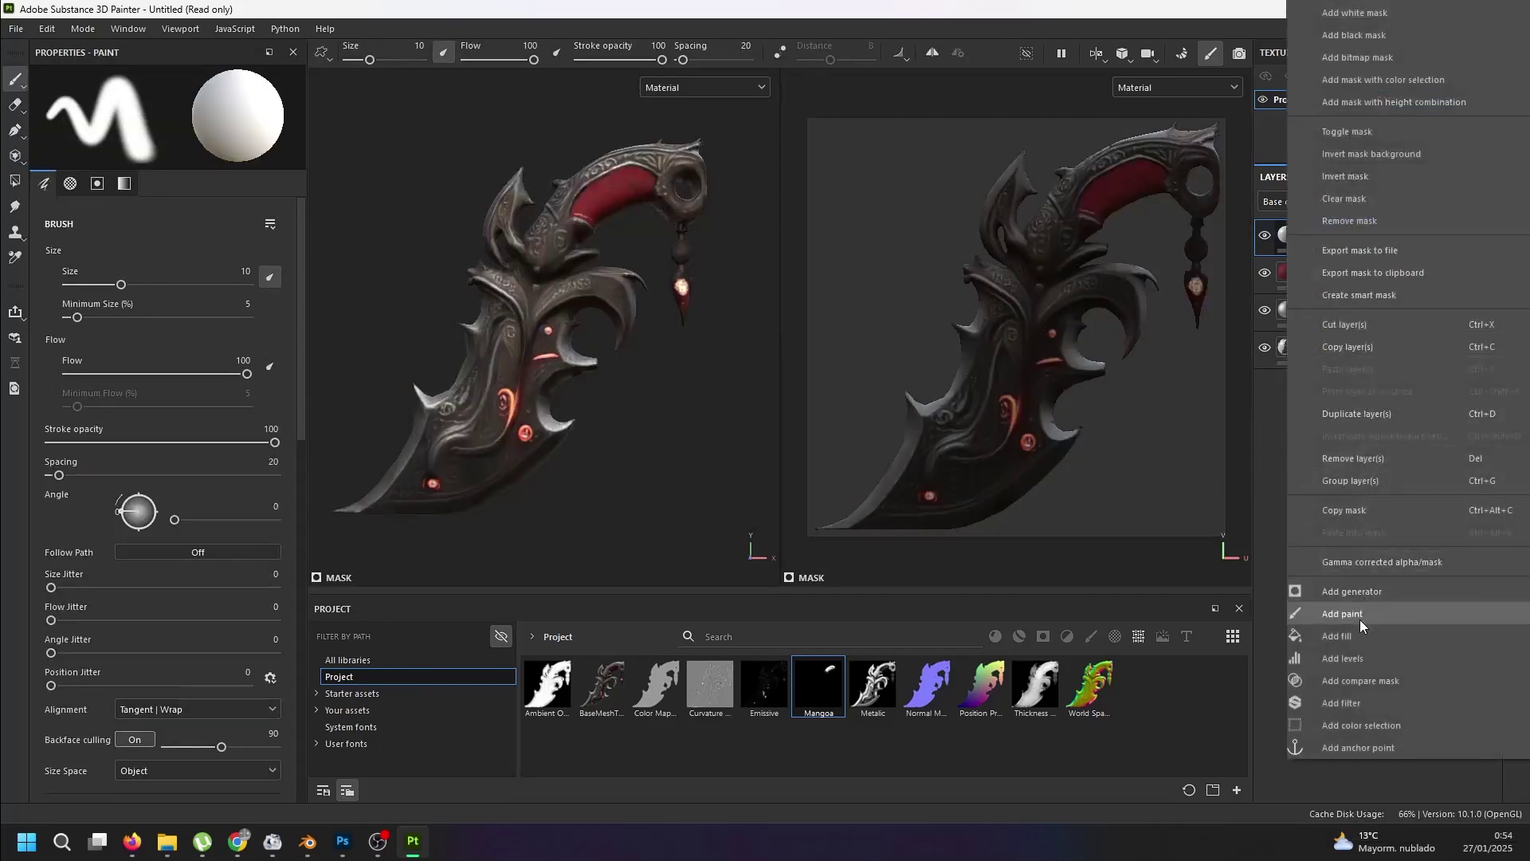
left_click(1342, 636)
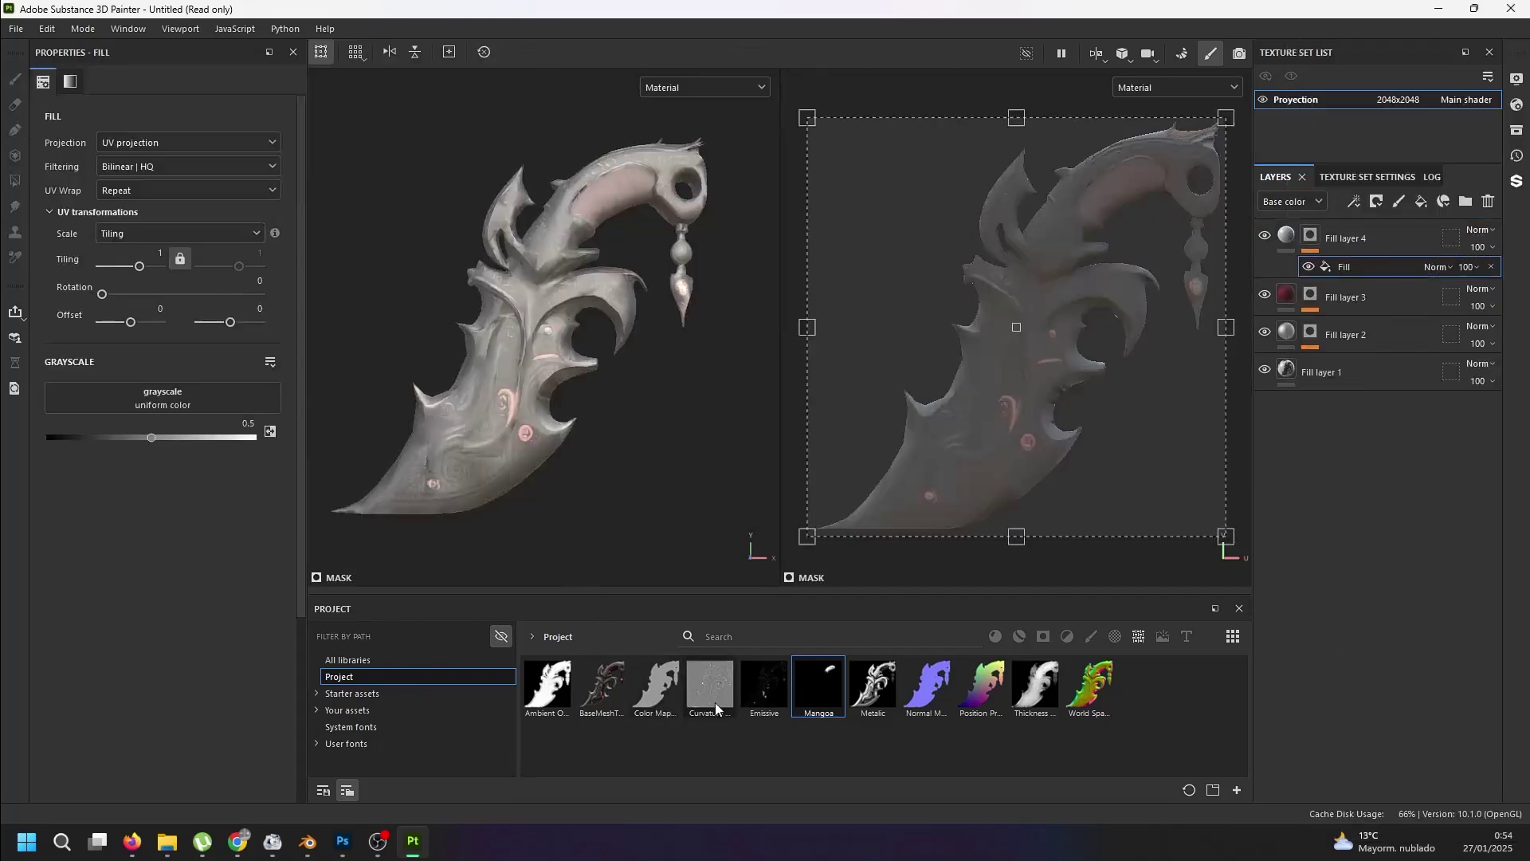
left_click_drag(762, 699, 198, 395)
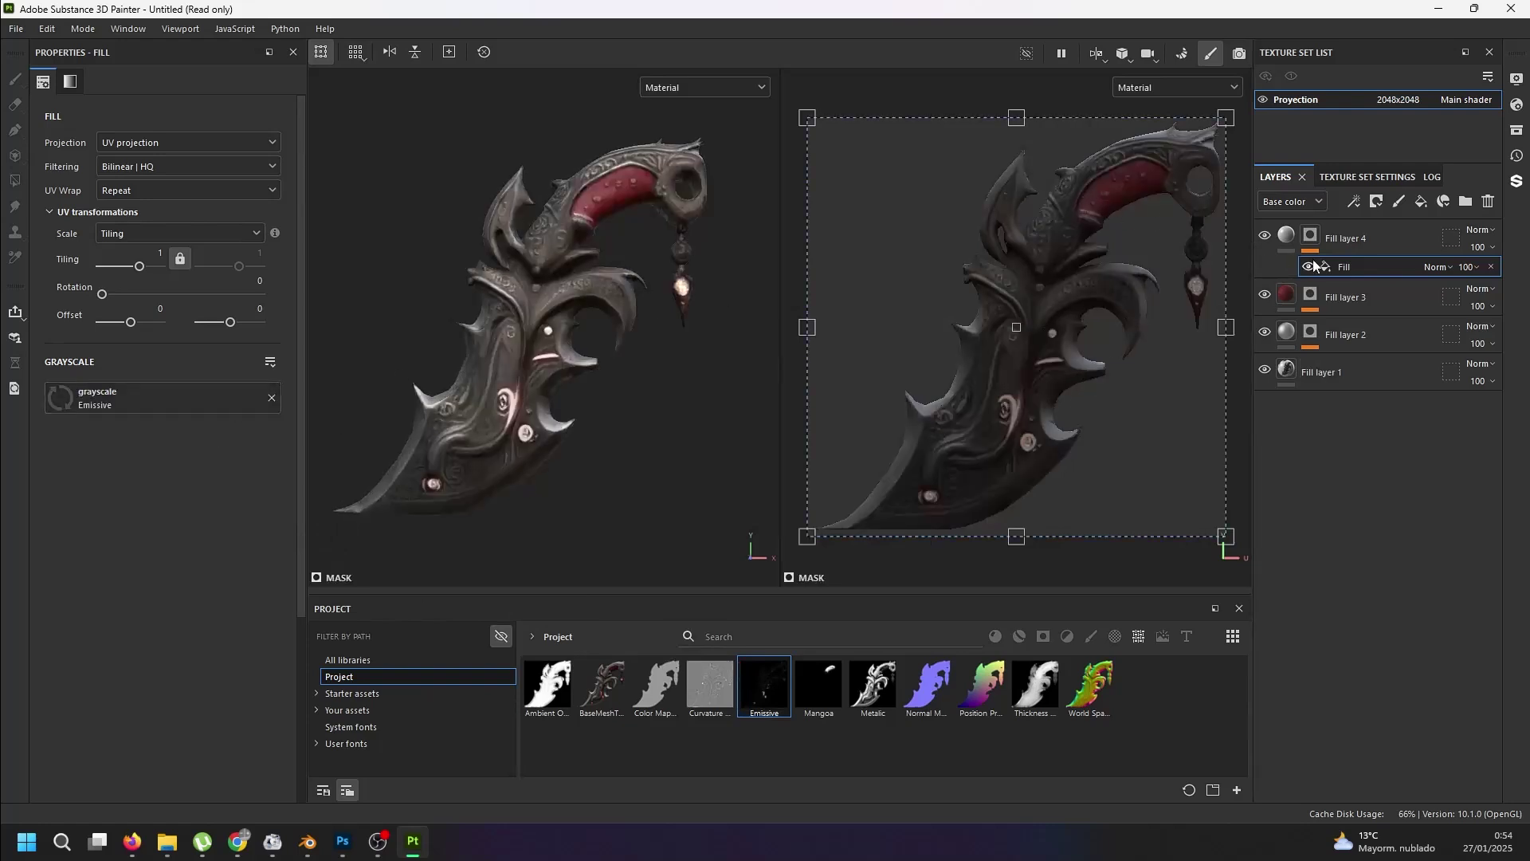
- Set Fill layer 4's base color to the orange-yellow FFAE24
left_click(1292, 233)
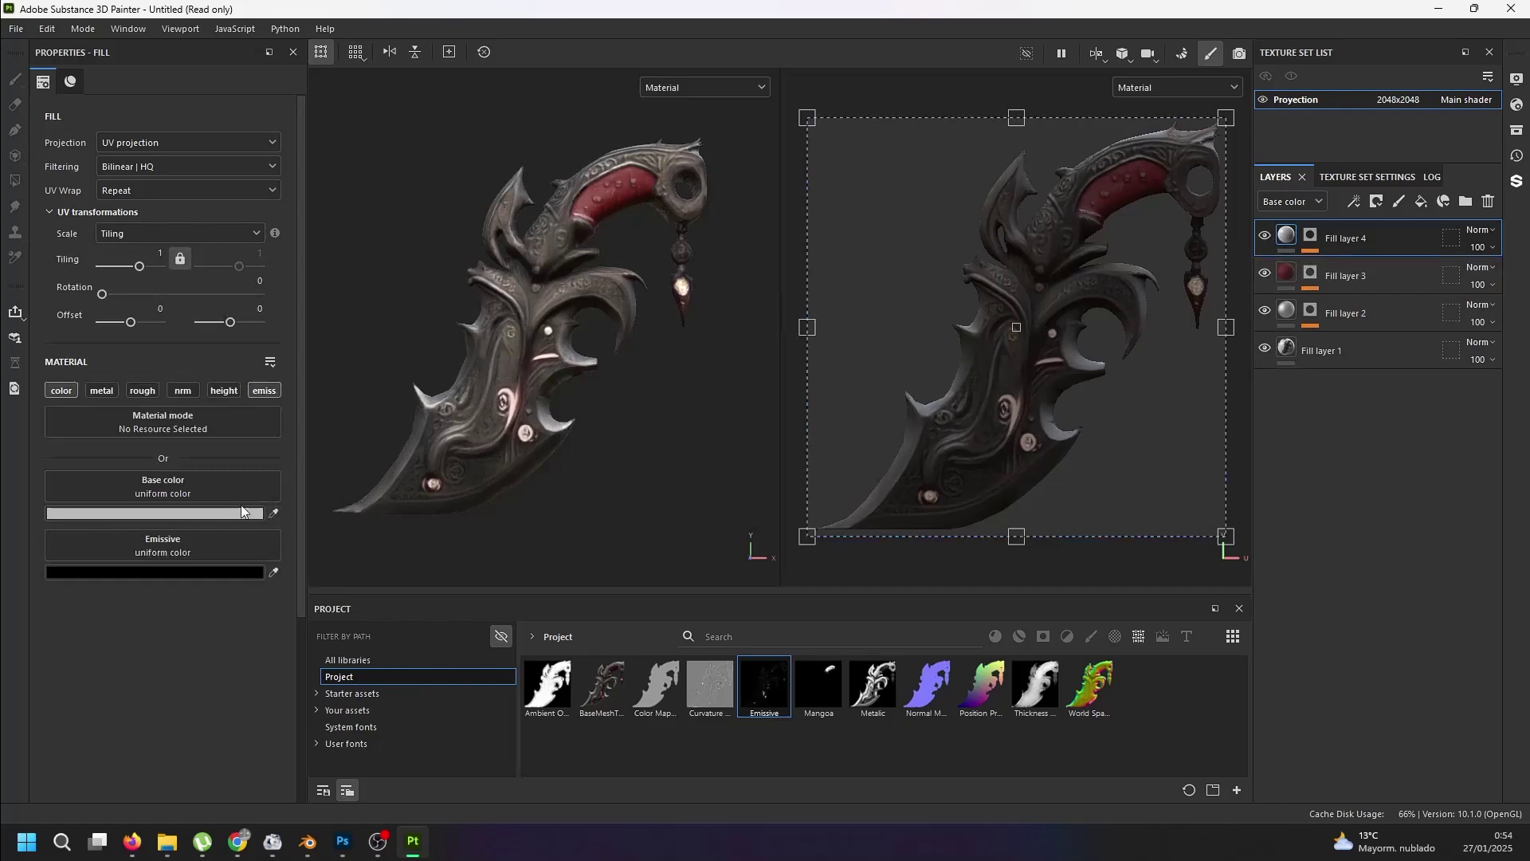
left_click(214, 514)
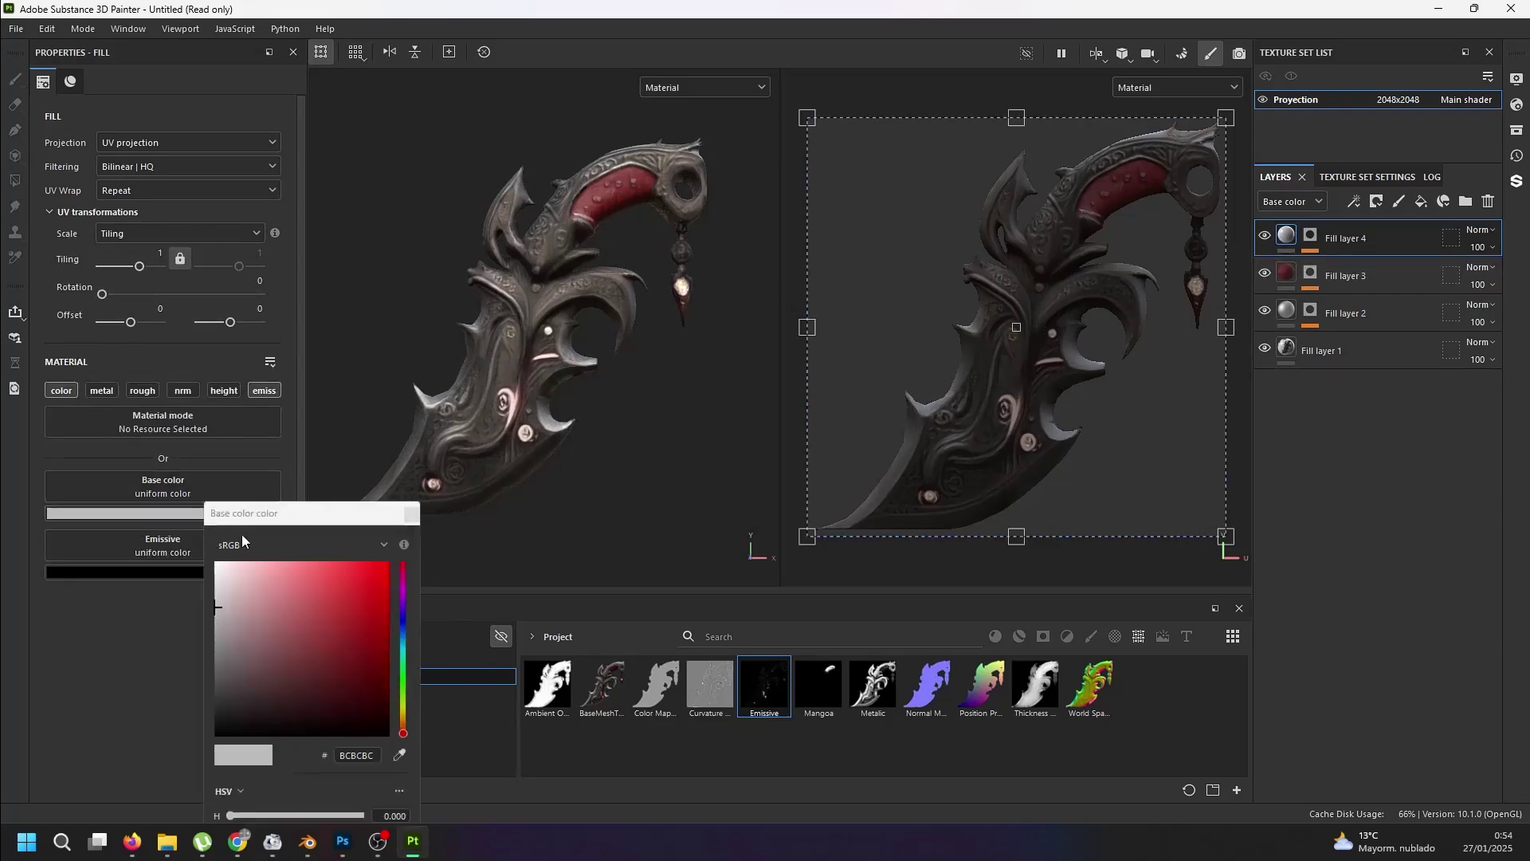
left_click_drag(403, 734, 380, 496)
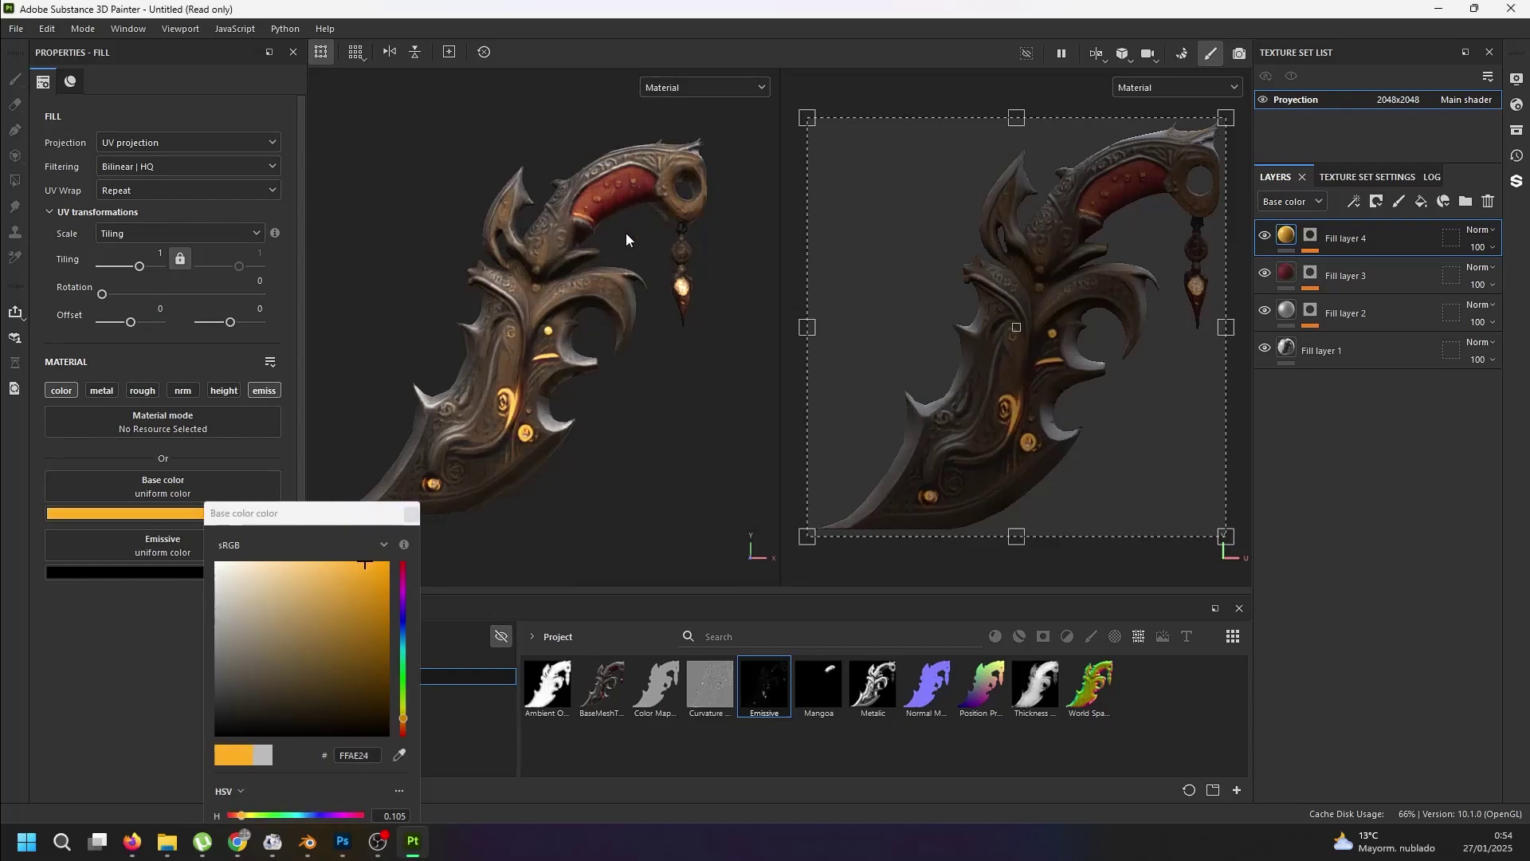
left_click(412, 514)
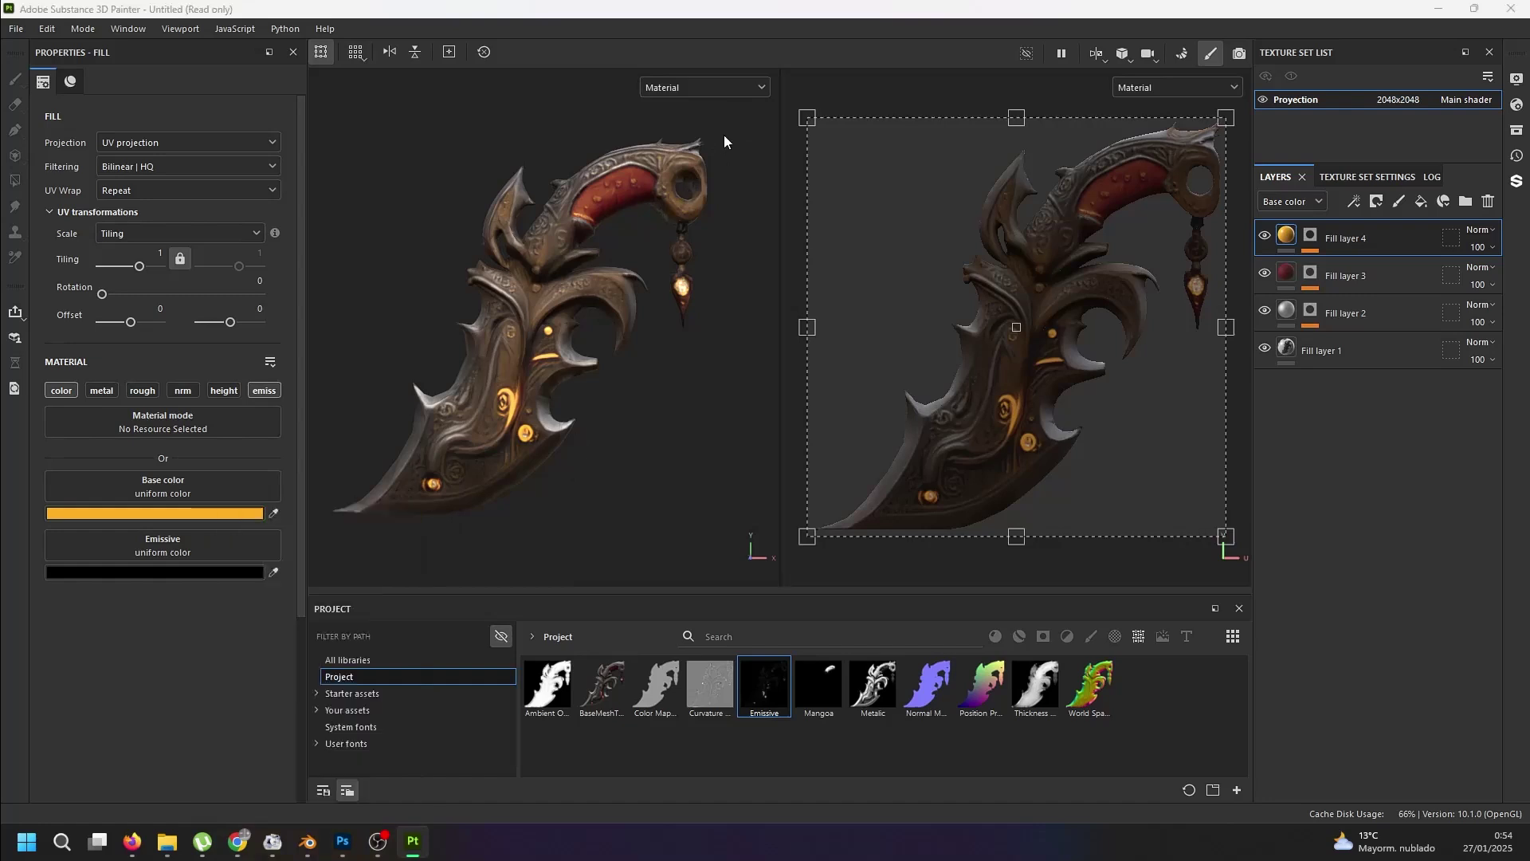
- Set Fill layer 4's emissive color to the light orange FF9E6F, starting from the sampled base color
left_click(139, 572)
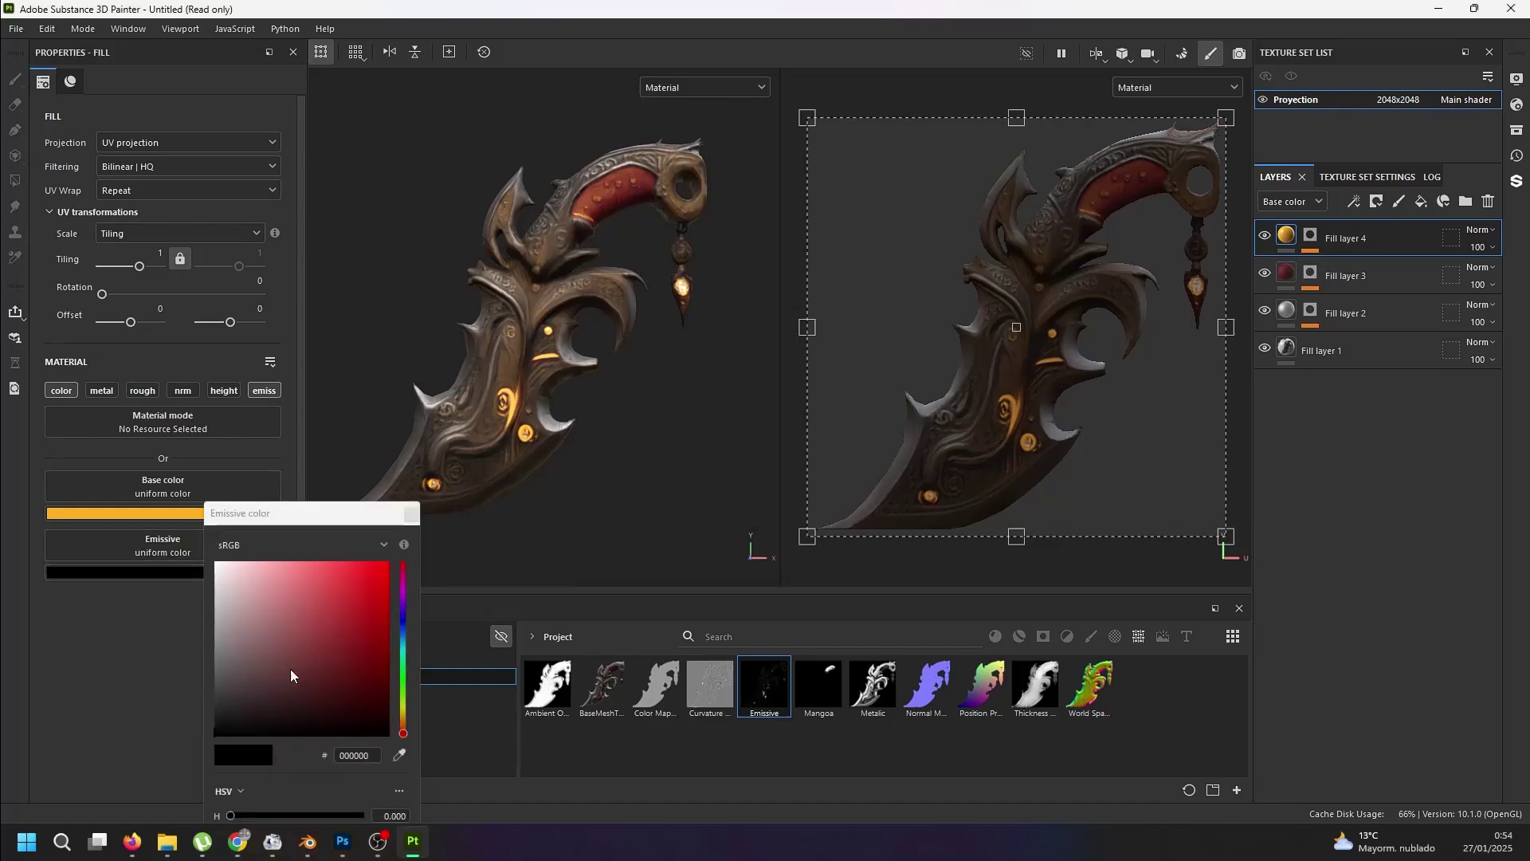
left_click_drag(209, 679, 212, 600)
left_click(398, 755)
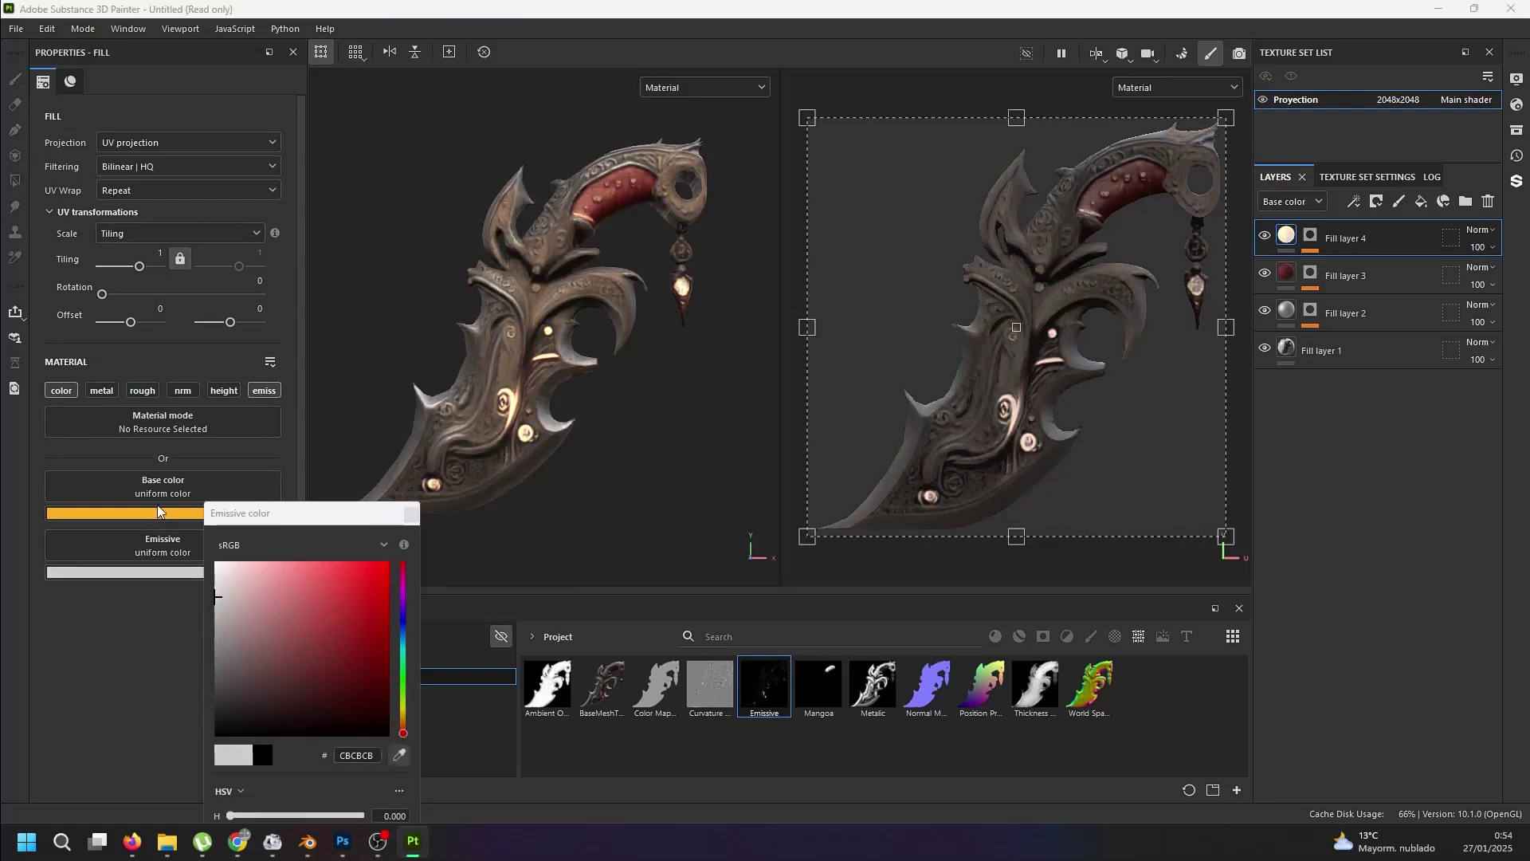
left_click(191, 515)
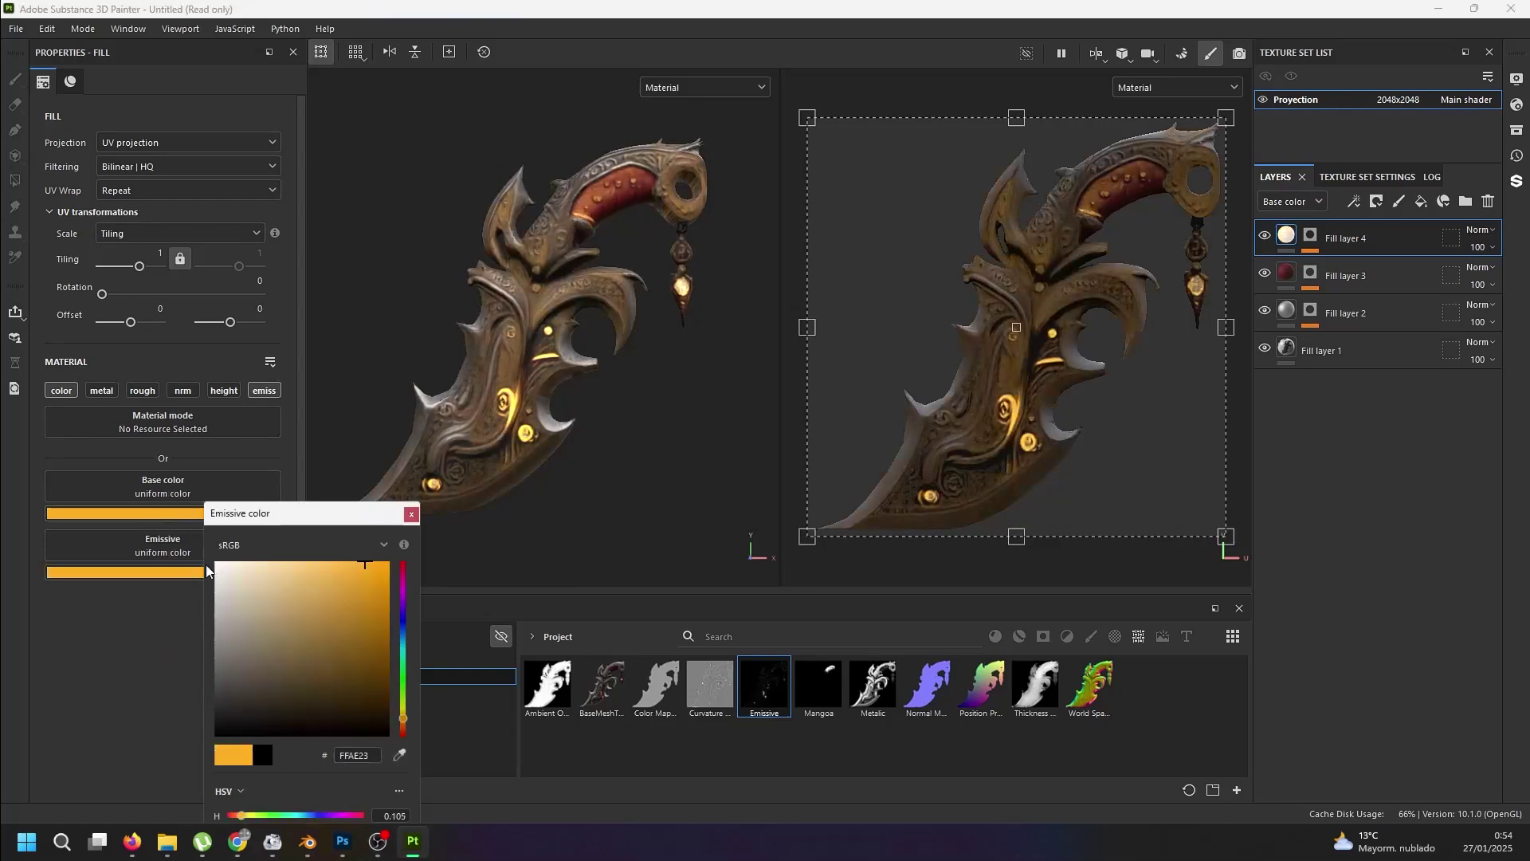
left_click(406, 717)
left_click_drag(401, 715, 405, 727)
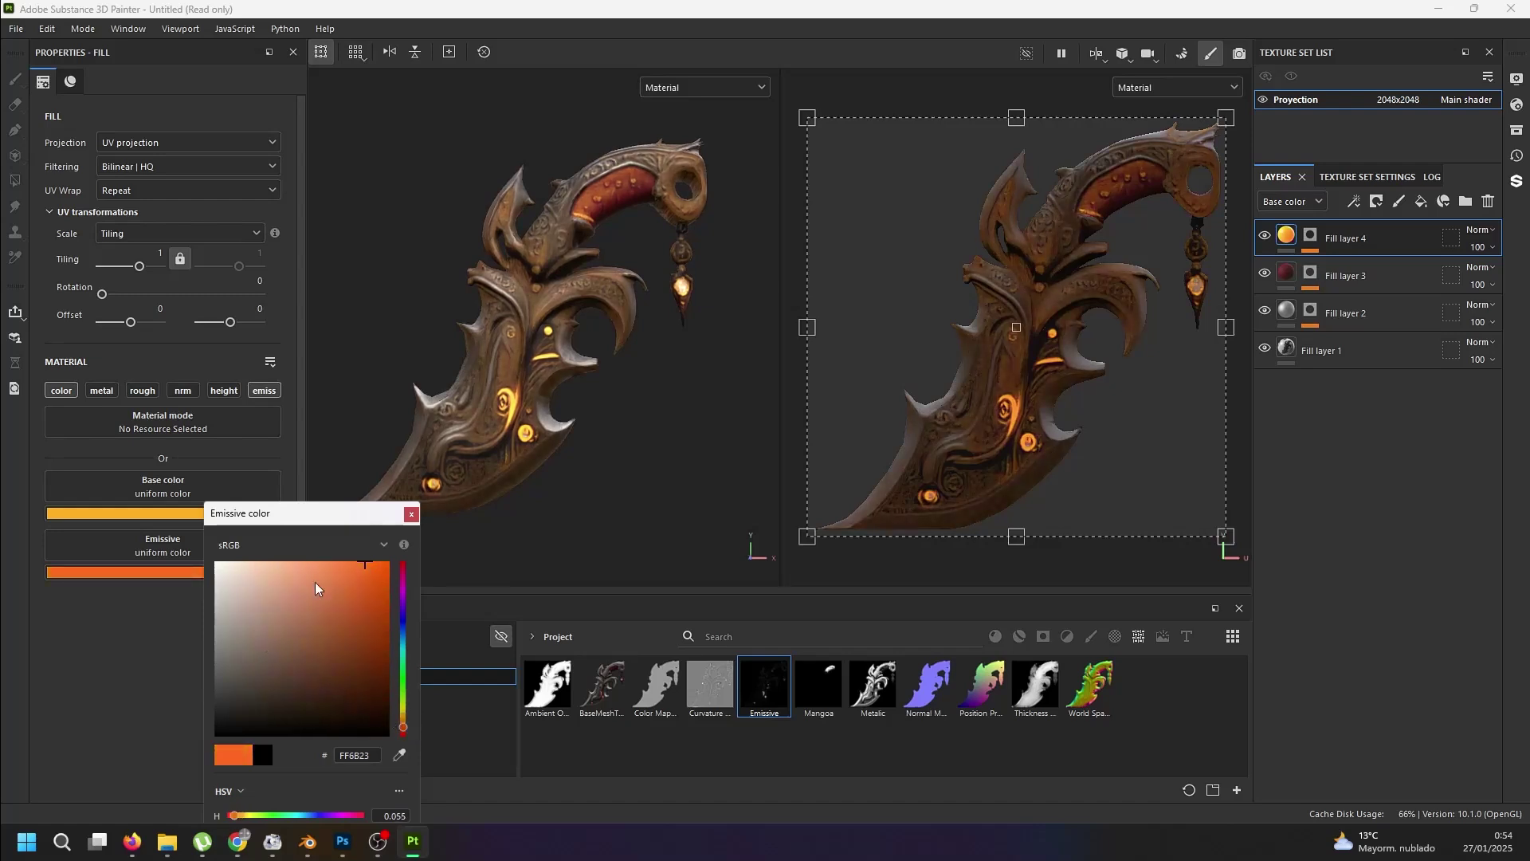
left_click_drag(370, 563, 313, 552)
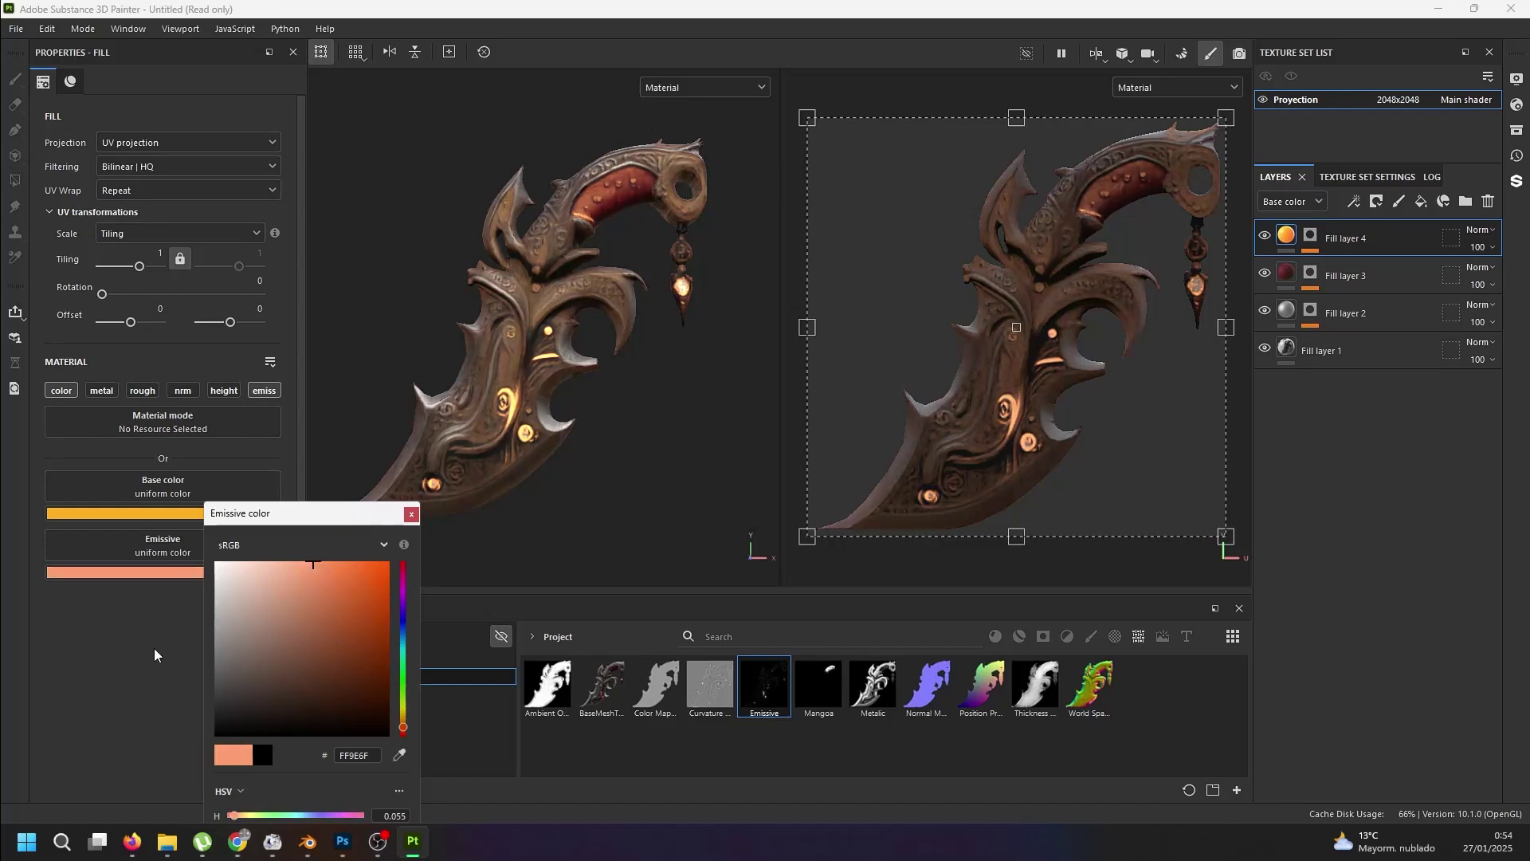
left_click(116, 667)
left_click(411, 513)
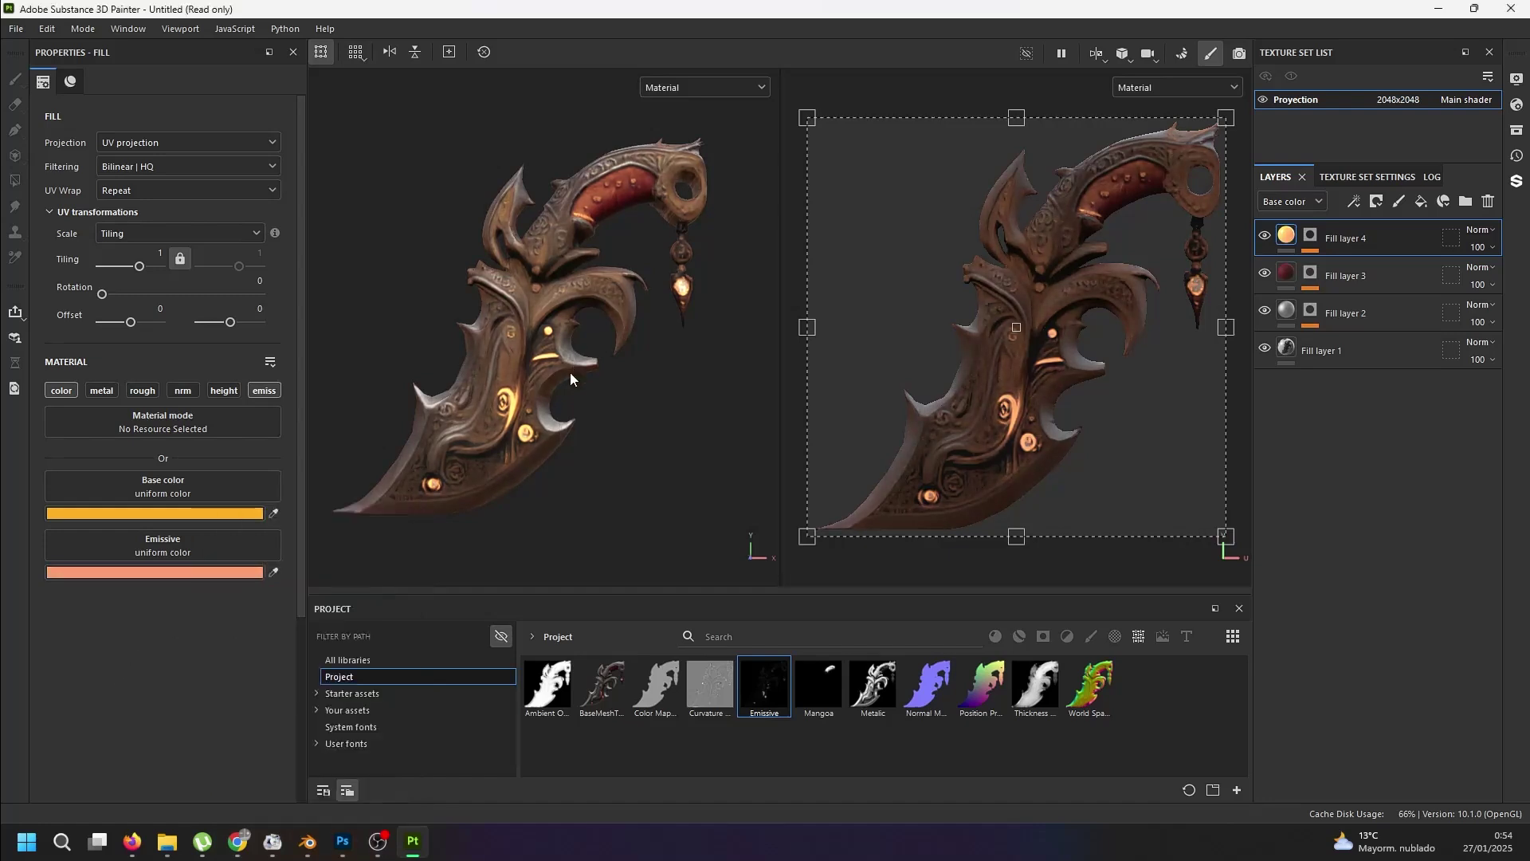
- Activate the camera post effects and enable Glare with its threshold at 0.18
left_click_drag(526, 483, 531, 381, "alt")
right_click_drag(531, 380, 586, 402, "alt")
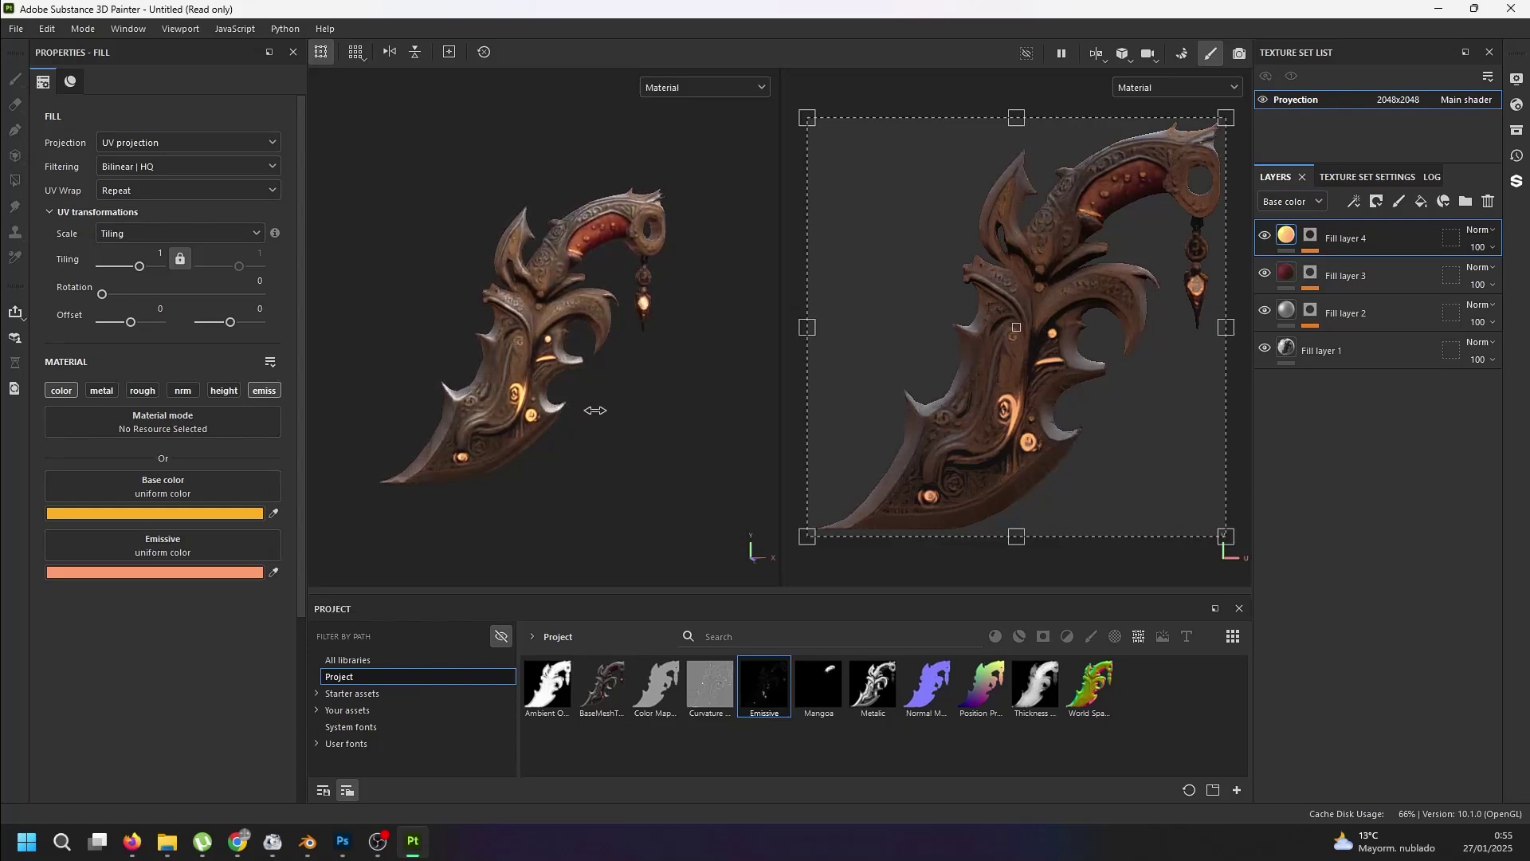
scroll(533, 419, "up", 2)
scroll(533, 419, "down", 2)
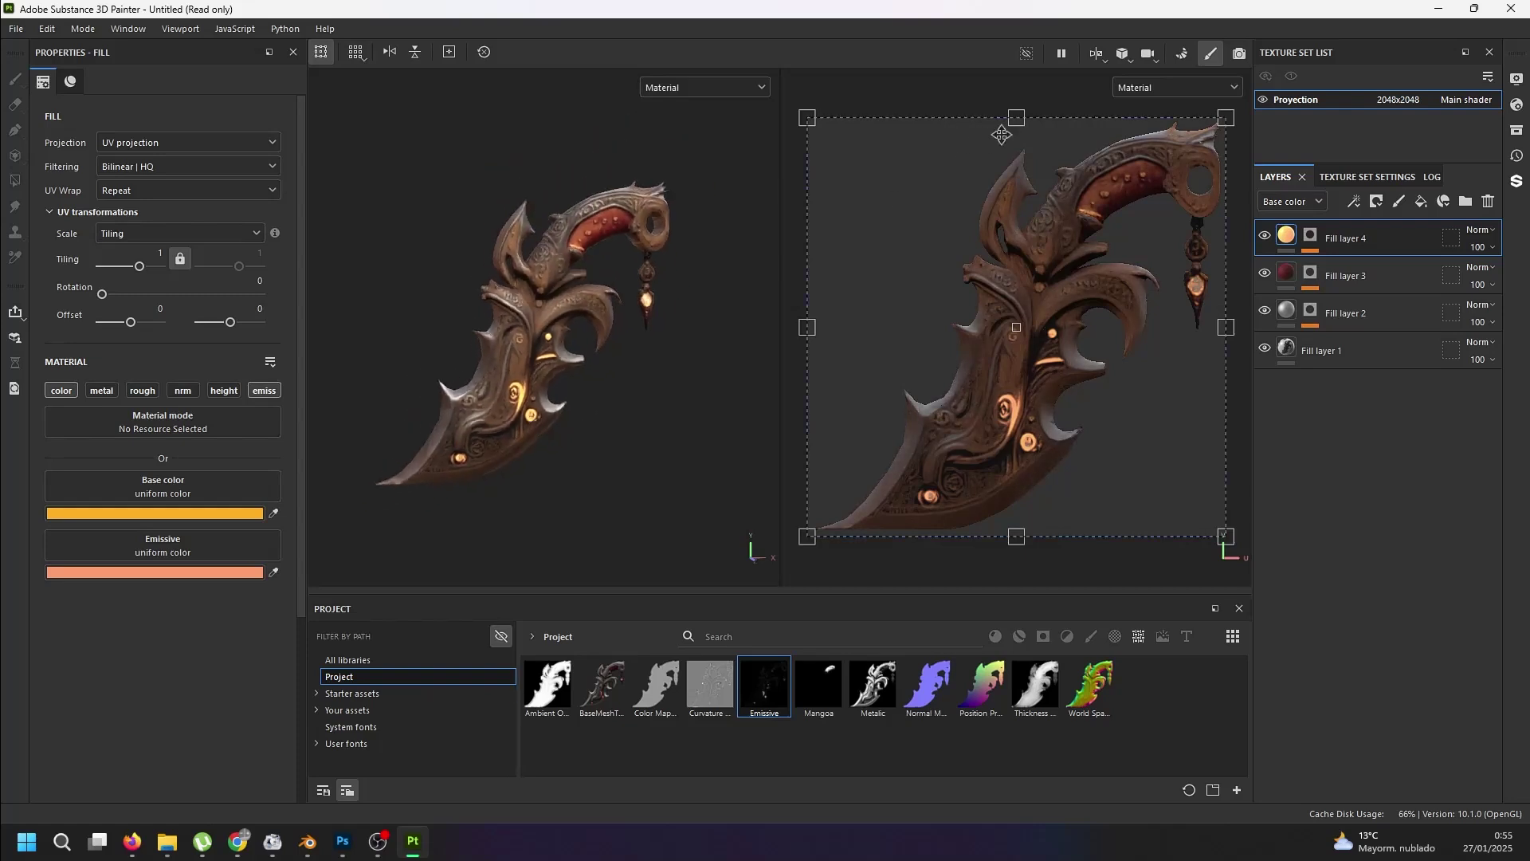
left_click(1516, 81)
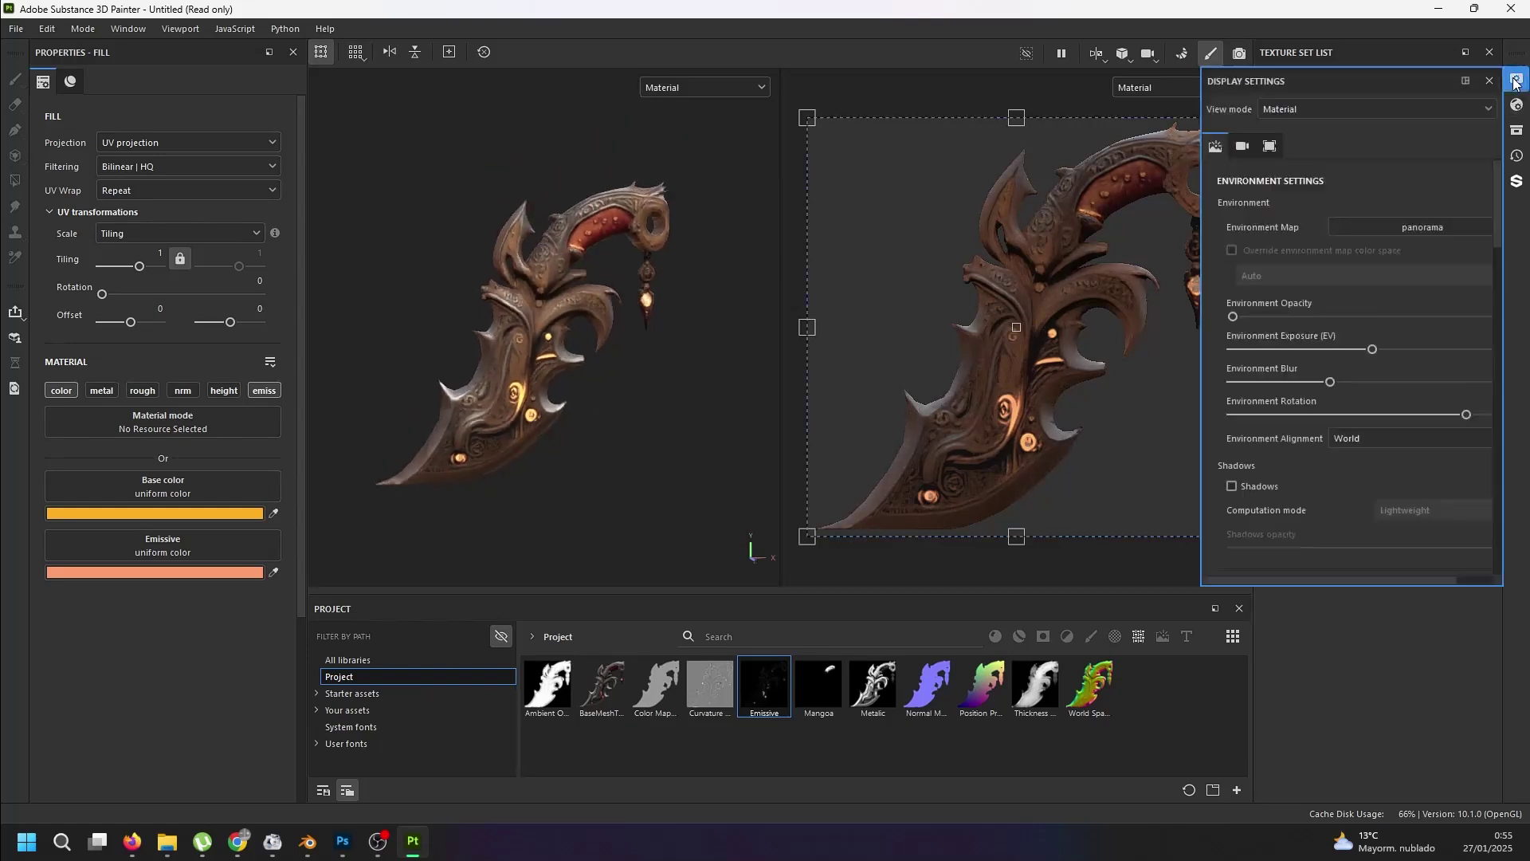
scroll(1279, 270, "down", 3)
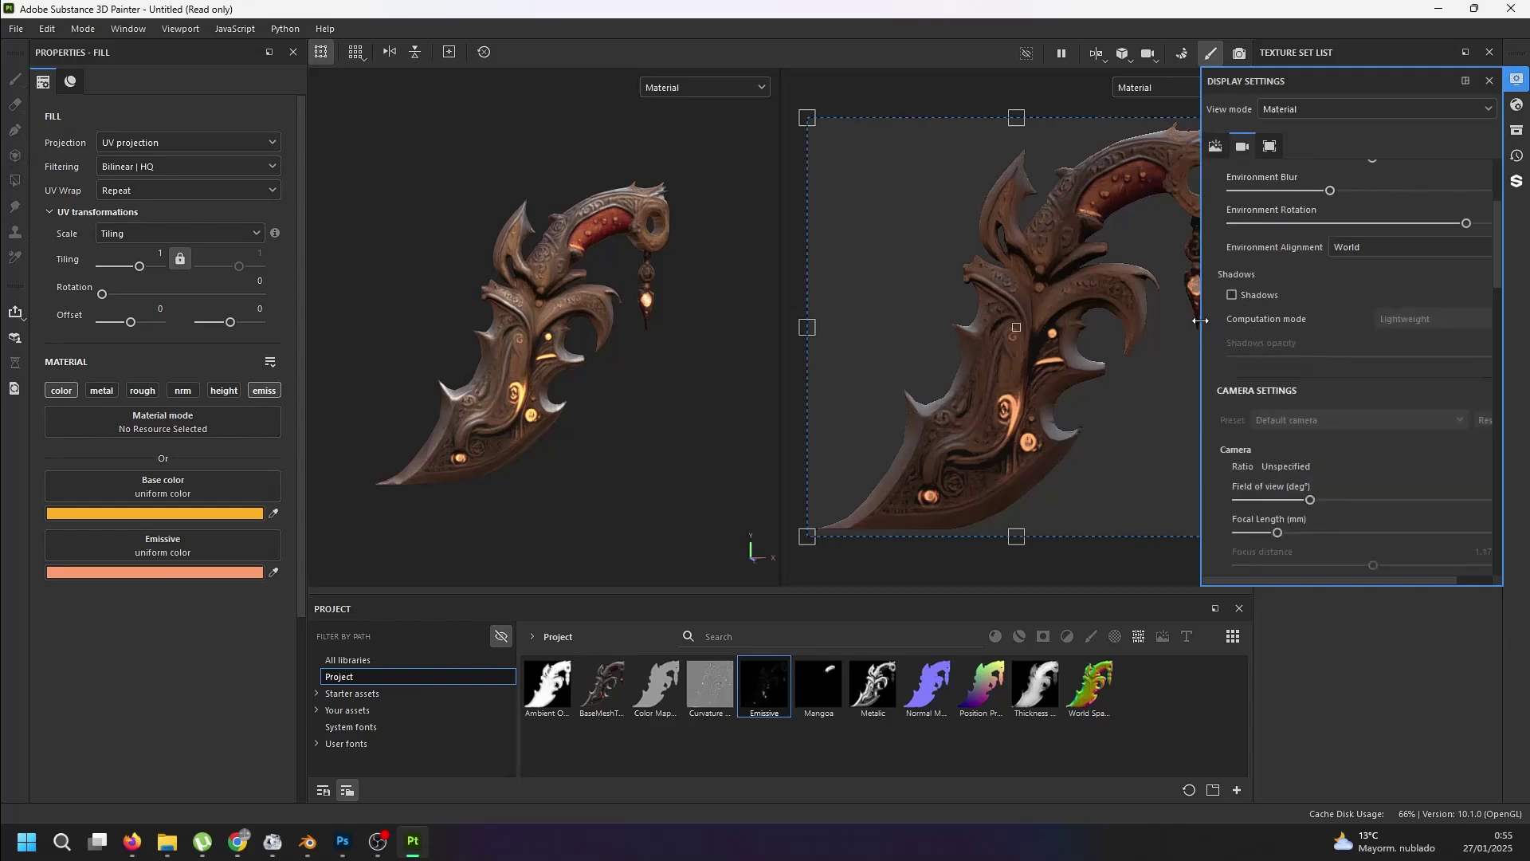
left_click_drag(1200, 321, 1059, 321)
scroll(1165, 365, "down", 4)
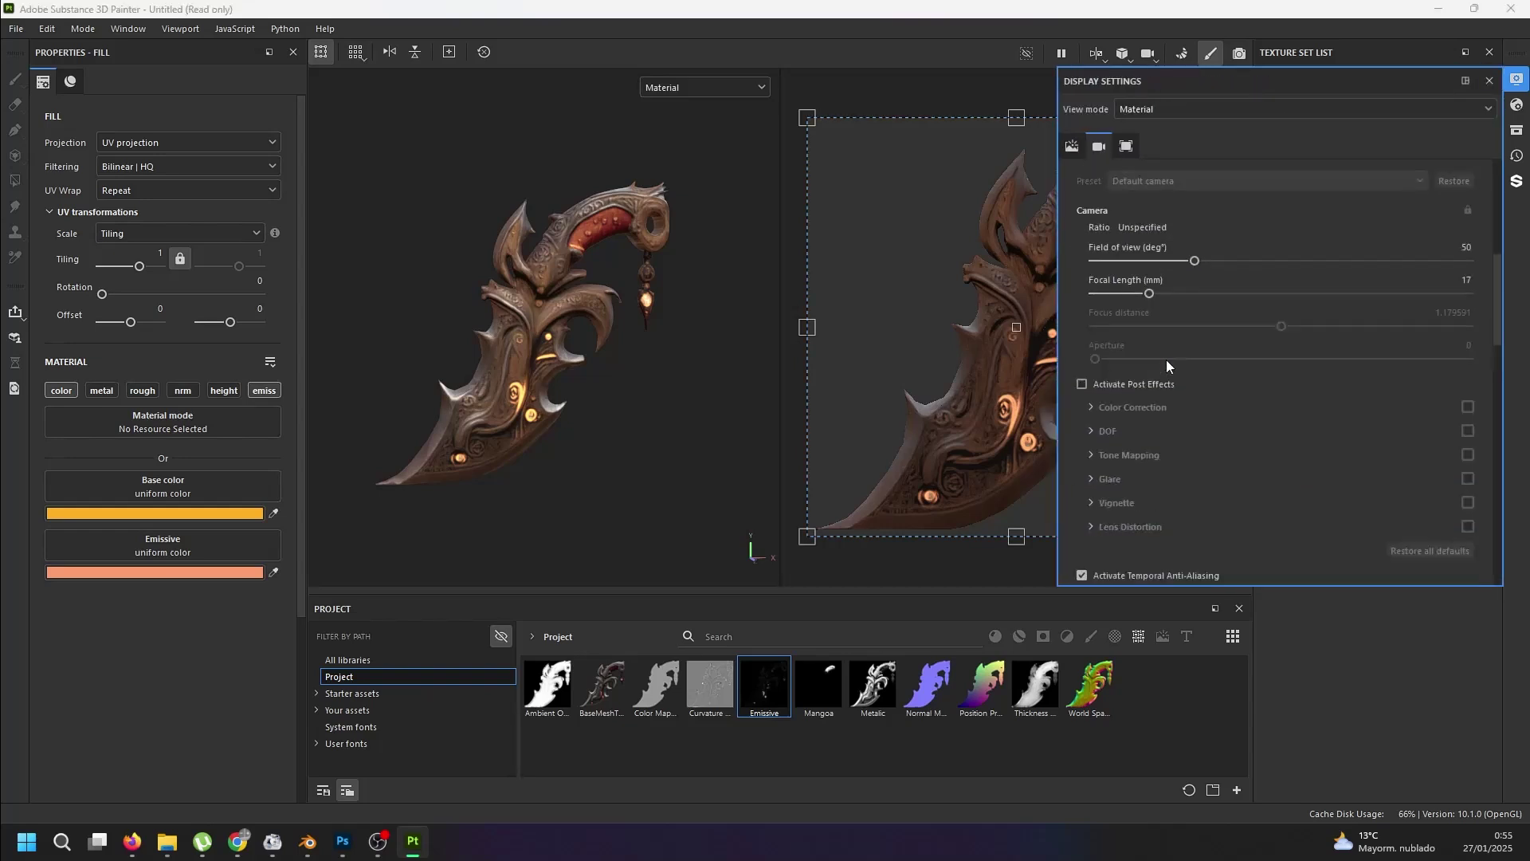
left_click(1123, 337)
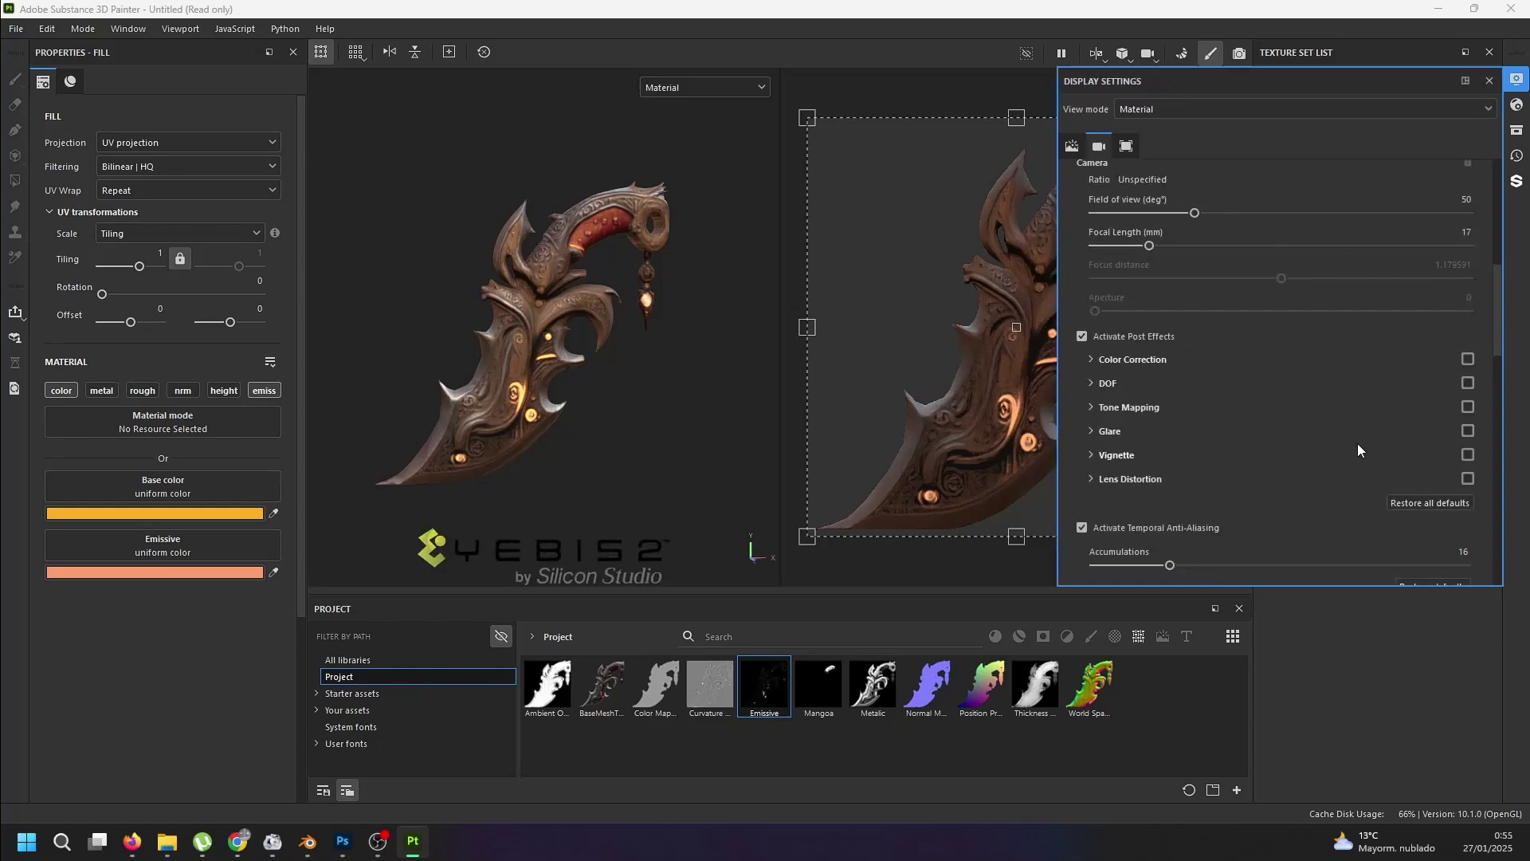
left_click(1467, 431)
left_click(1107, 431)
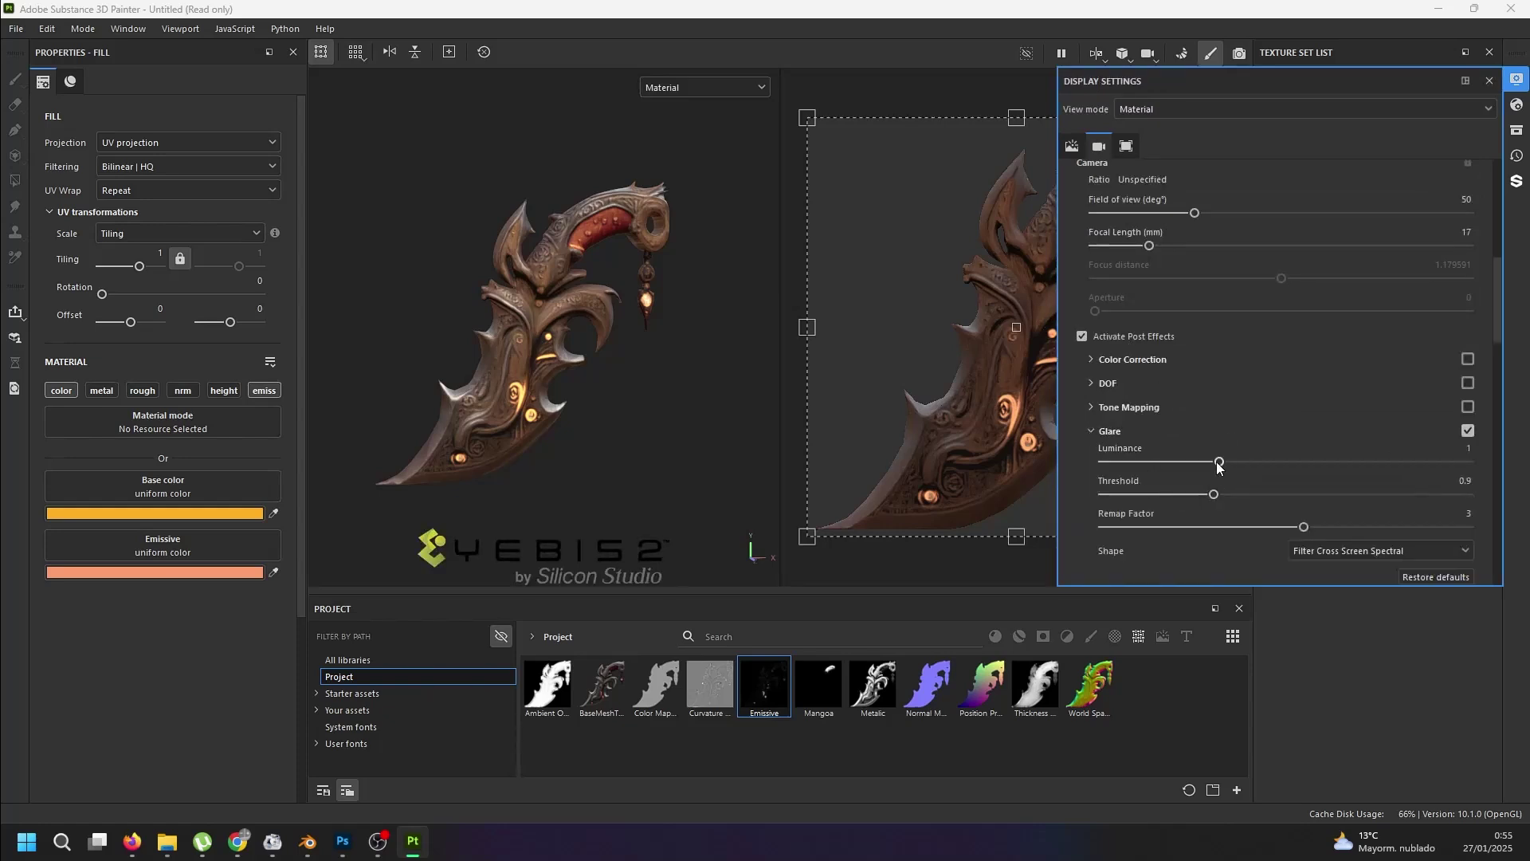
left_click_drag(1212, 494, 1166, 488)
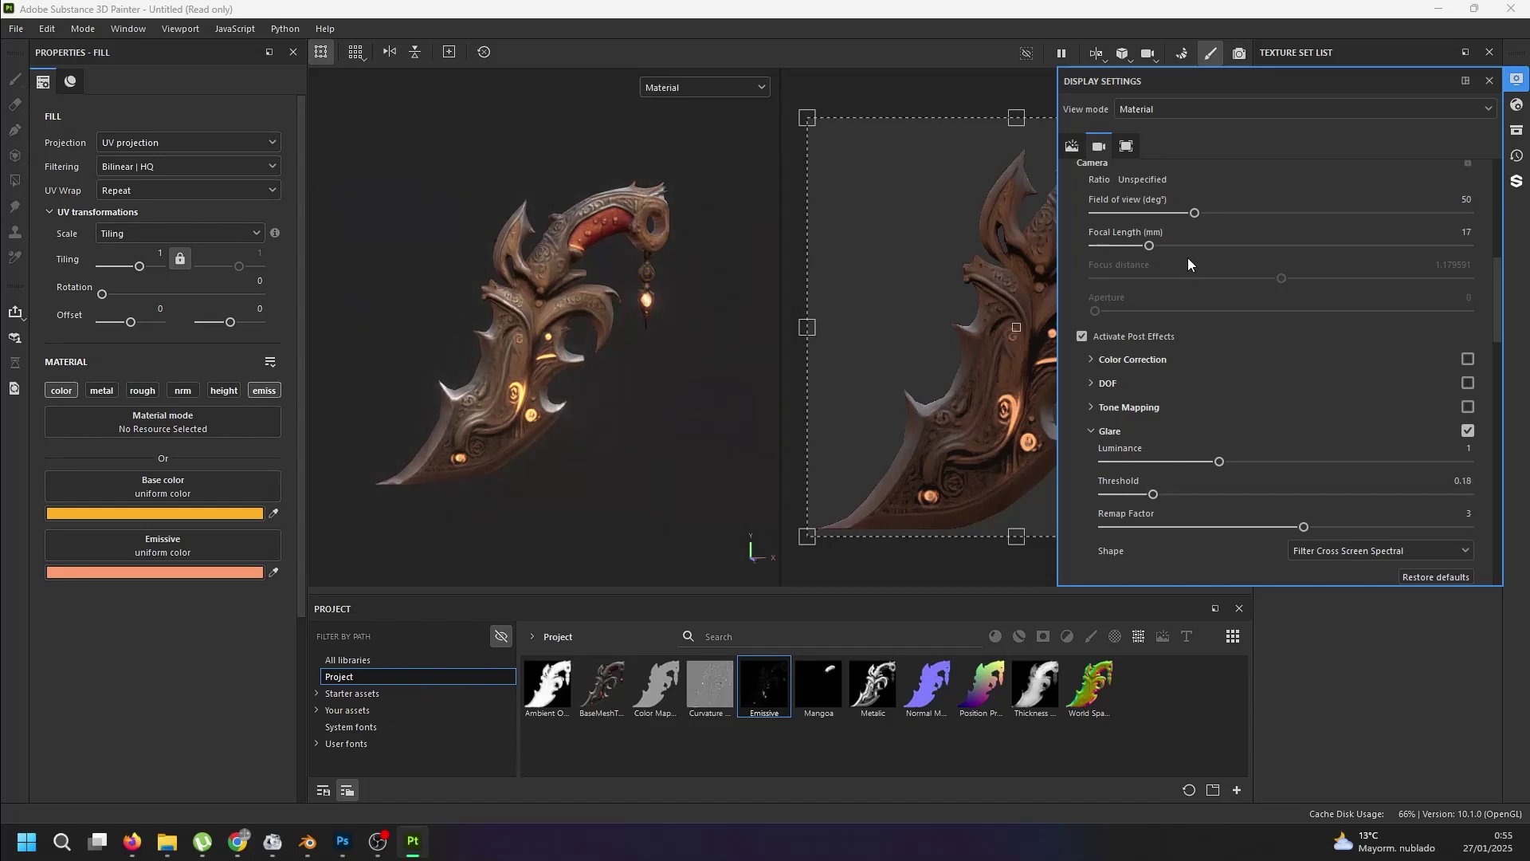
- Raise the main shader's emissive intensity to about 1.67
left_click(1517, 106)
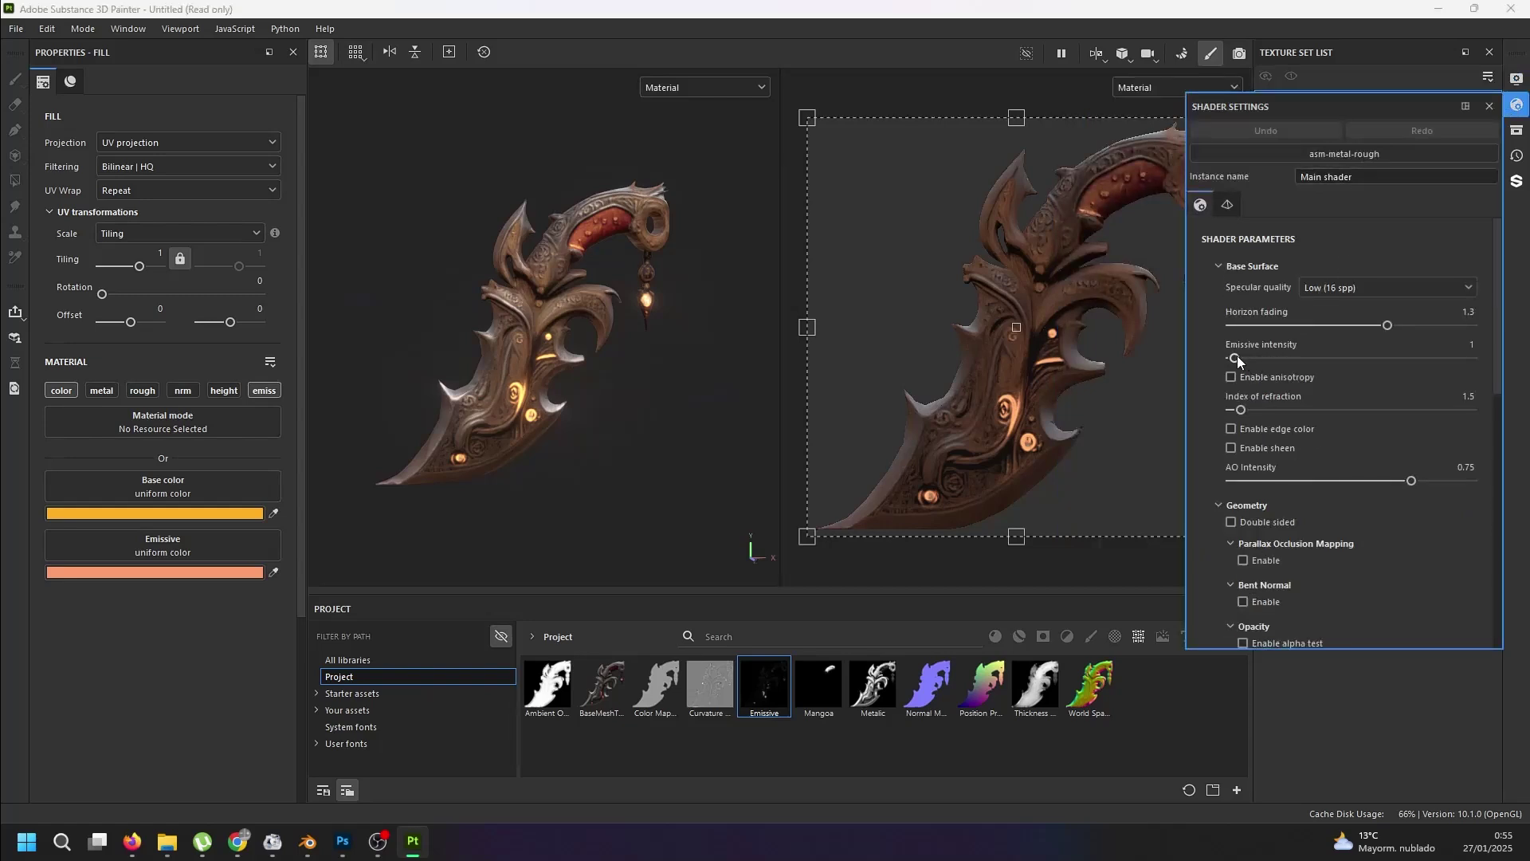
mouse_move(1238, 358)
left_mouse_down()
mouse_move(1284, 353)
mouse_move(1239, 357)
left_mouse_up()
left_click_drag(1241, 352, 1235, 347)
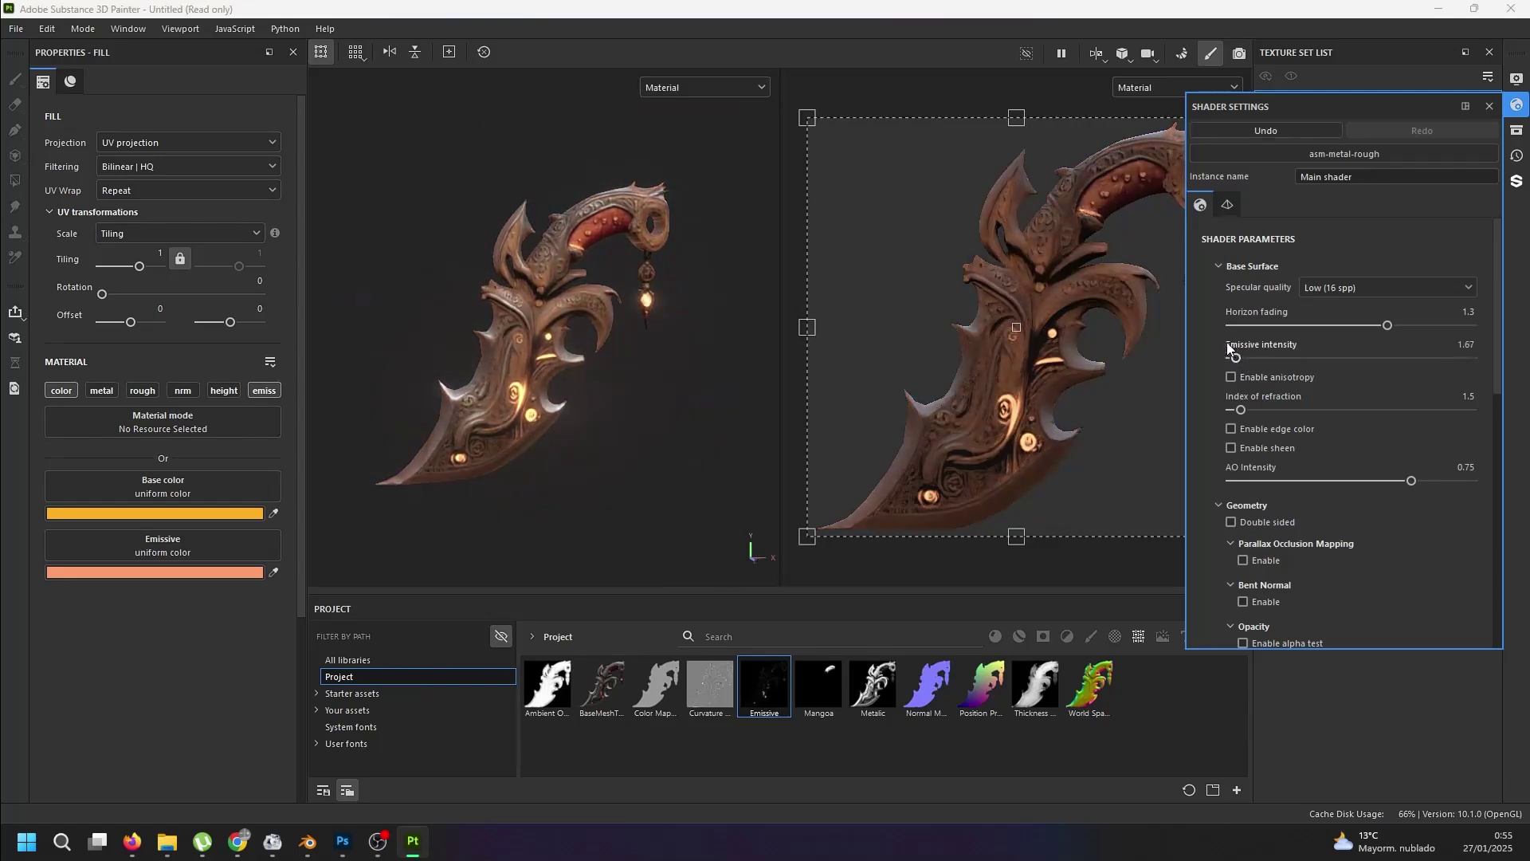
- Inspect the sword's emissive glow in the 3D view from different distances and angles
scroll(501, 432, "up", 3)
scroll(478, 411, "down", 3)
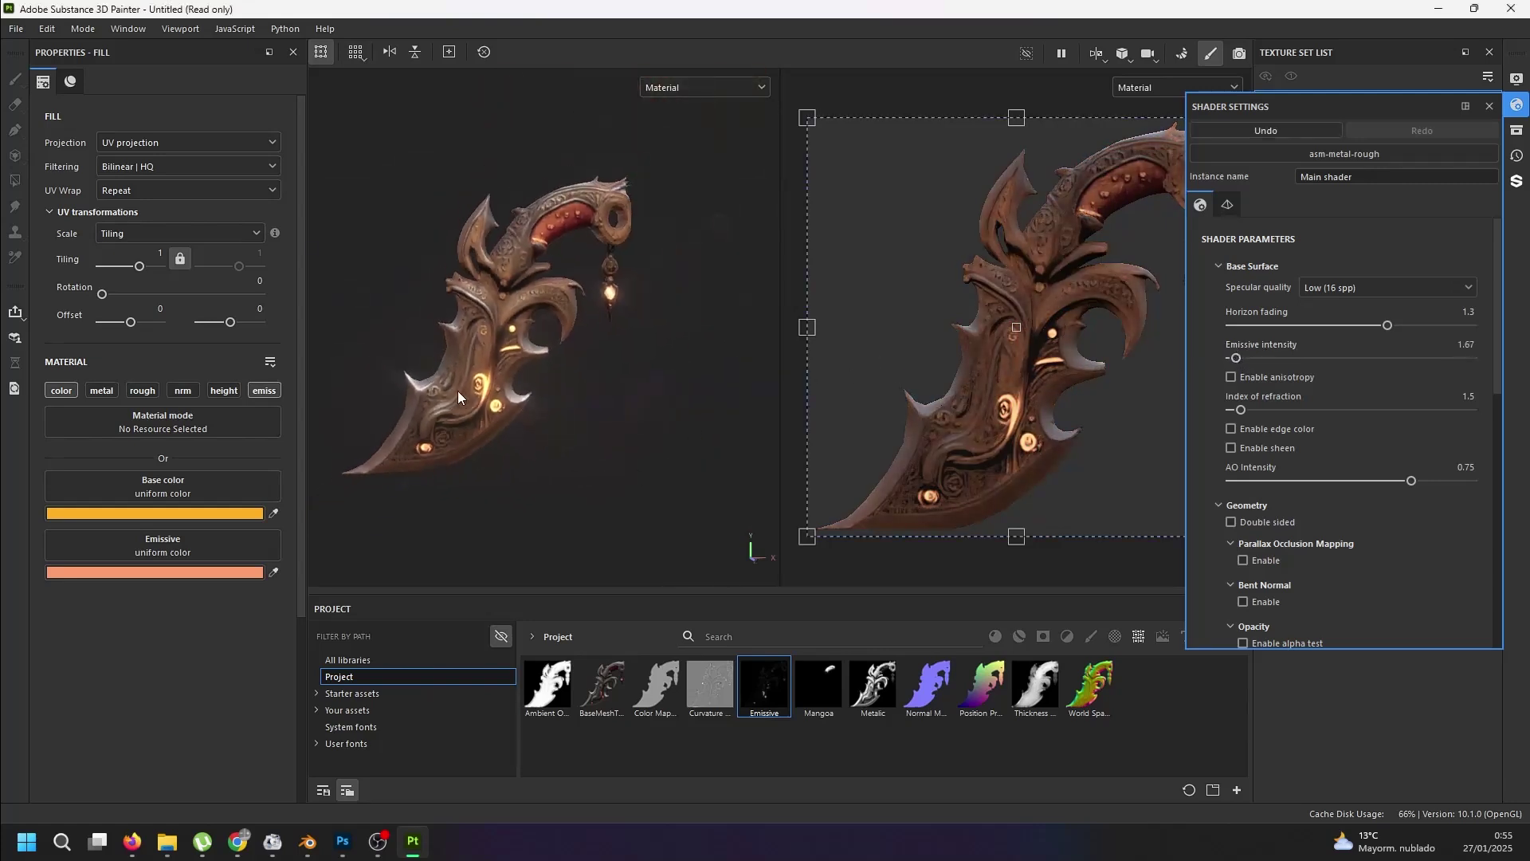
left_click_drag(457, 391, 537, 377, "alt")
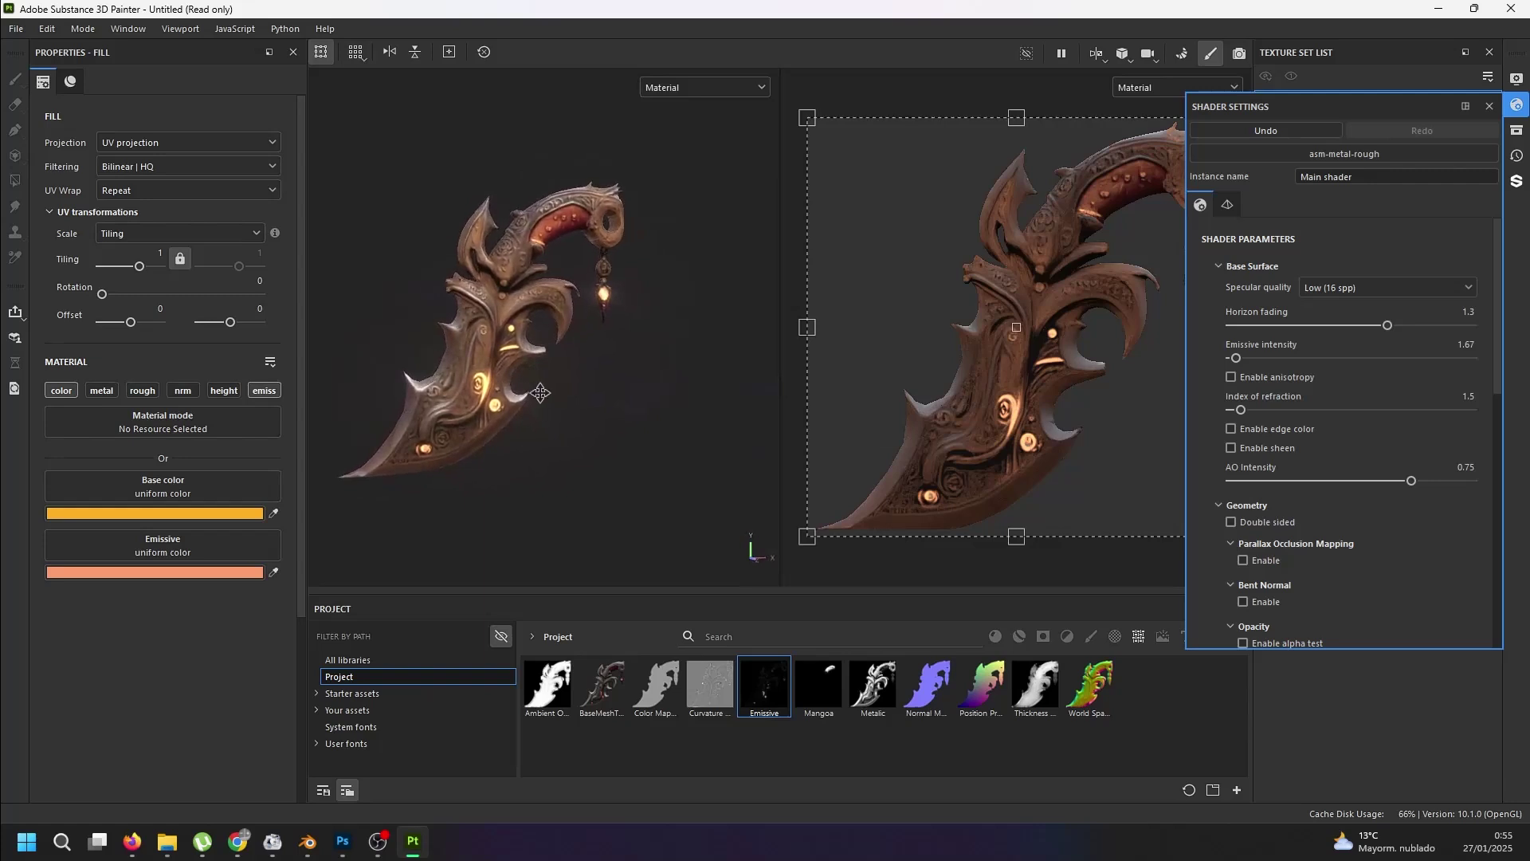
middle_click_drag(538, 377, 596, 393, "alt")
left_click_drag(530, 406, 599, 436, "alt")
mouse_move(600, 437)
right_mouse_down("shift")
mouse_move(615, 437)
mouse_move(607, 459)
right_mouse_up("shift")
left_click_drag(607, 459, 650, 460, "alt")
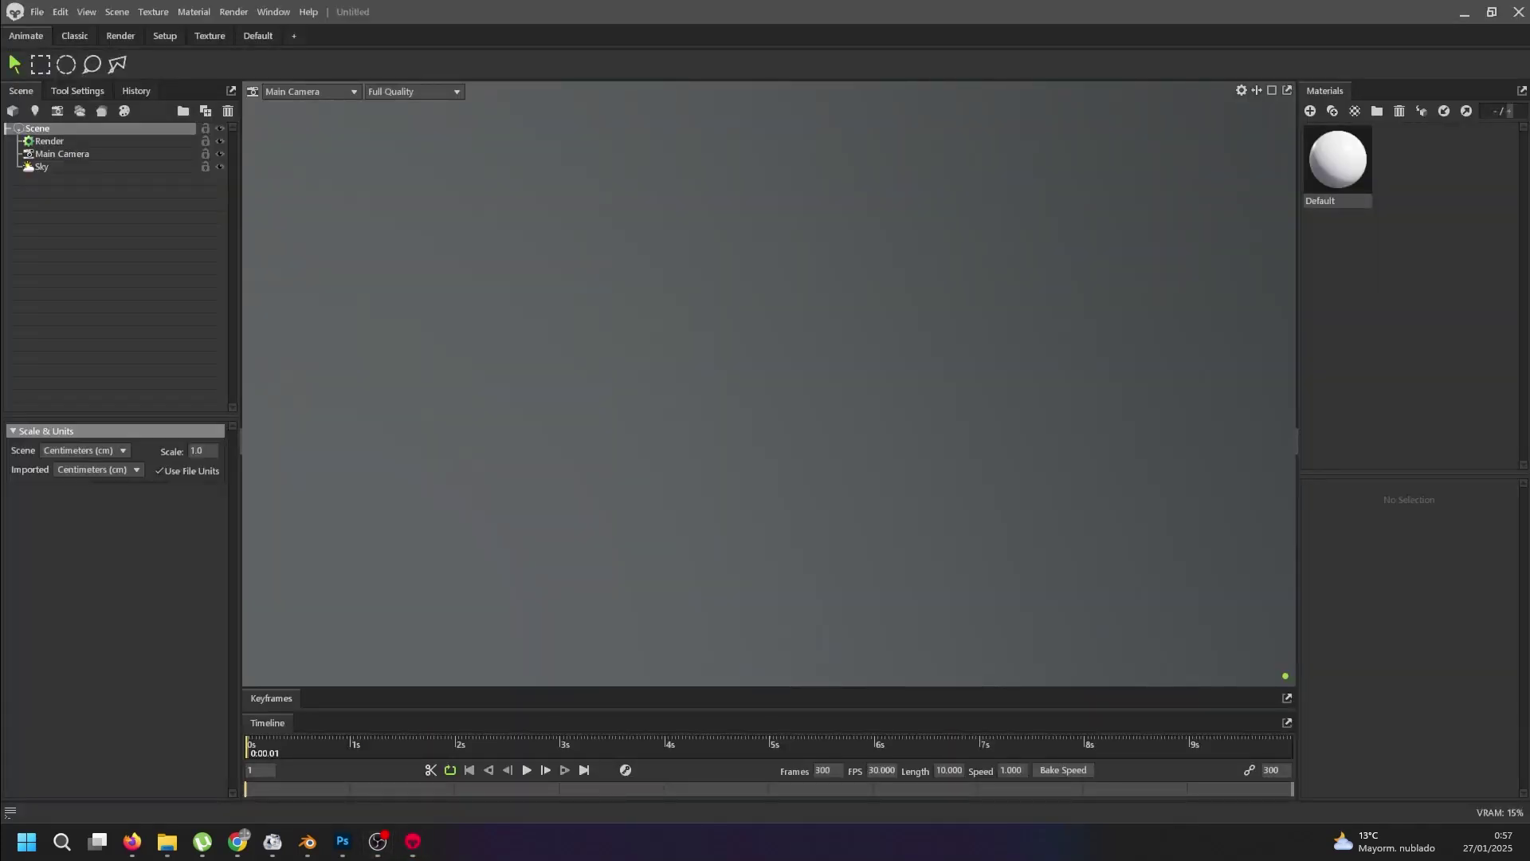
- Import the knif_low model into the Marmoset Toolbag scene and delete the unused Default material
left_click(167, 841)
left_click_drag(171, 477, 140, 308)
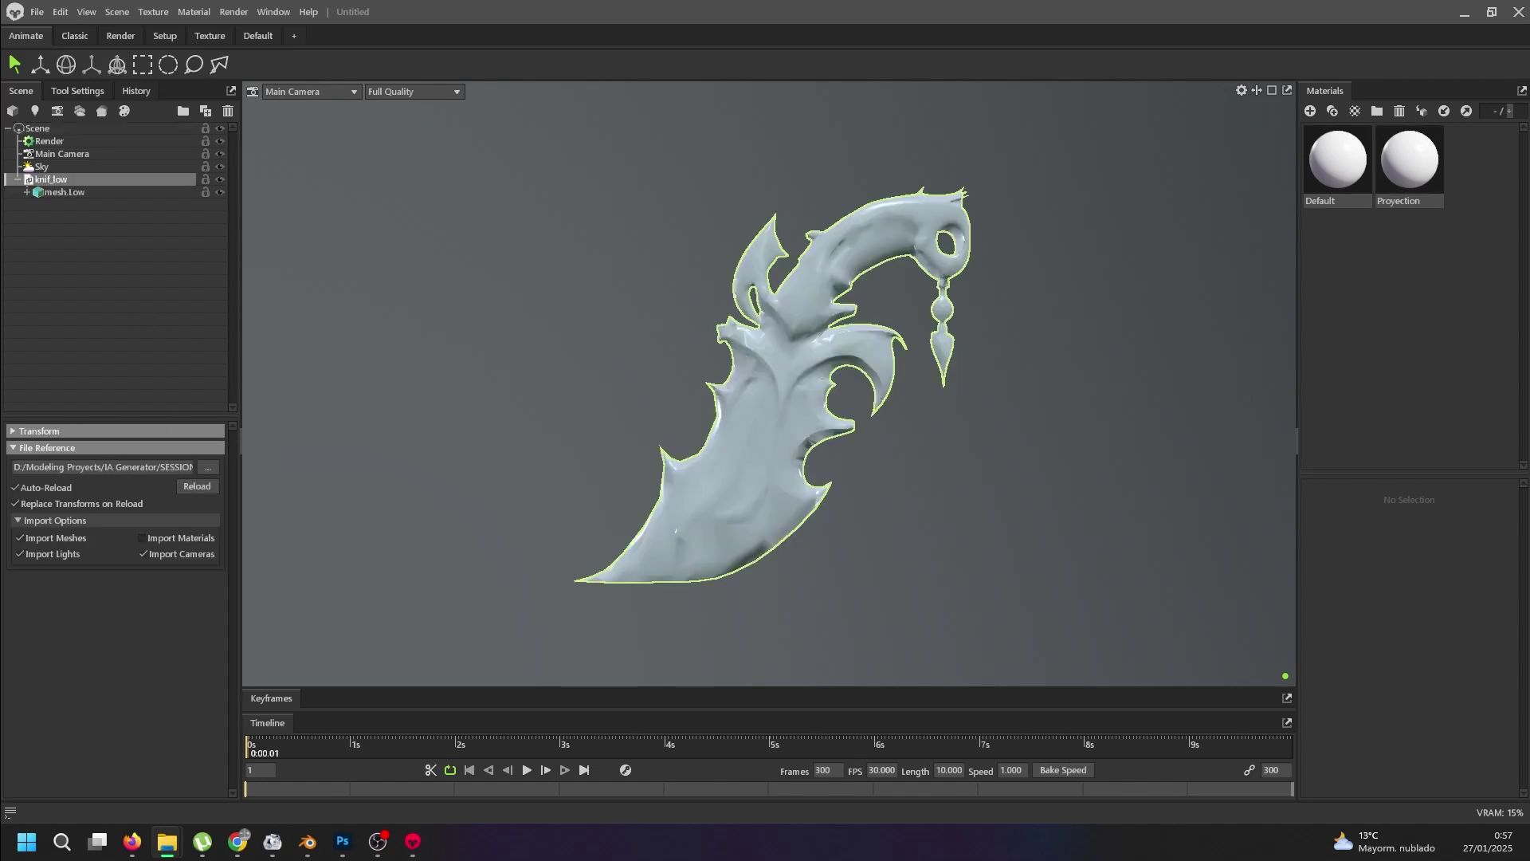
left_click(1355, 164)
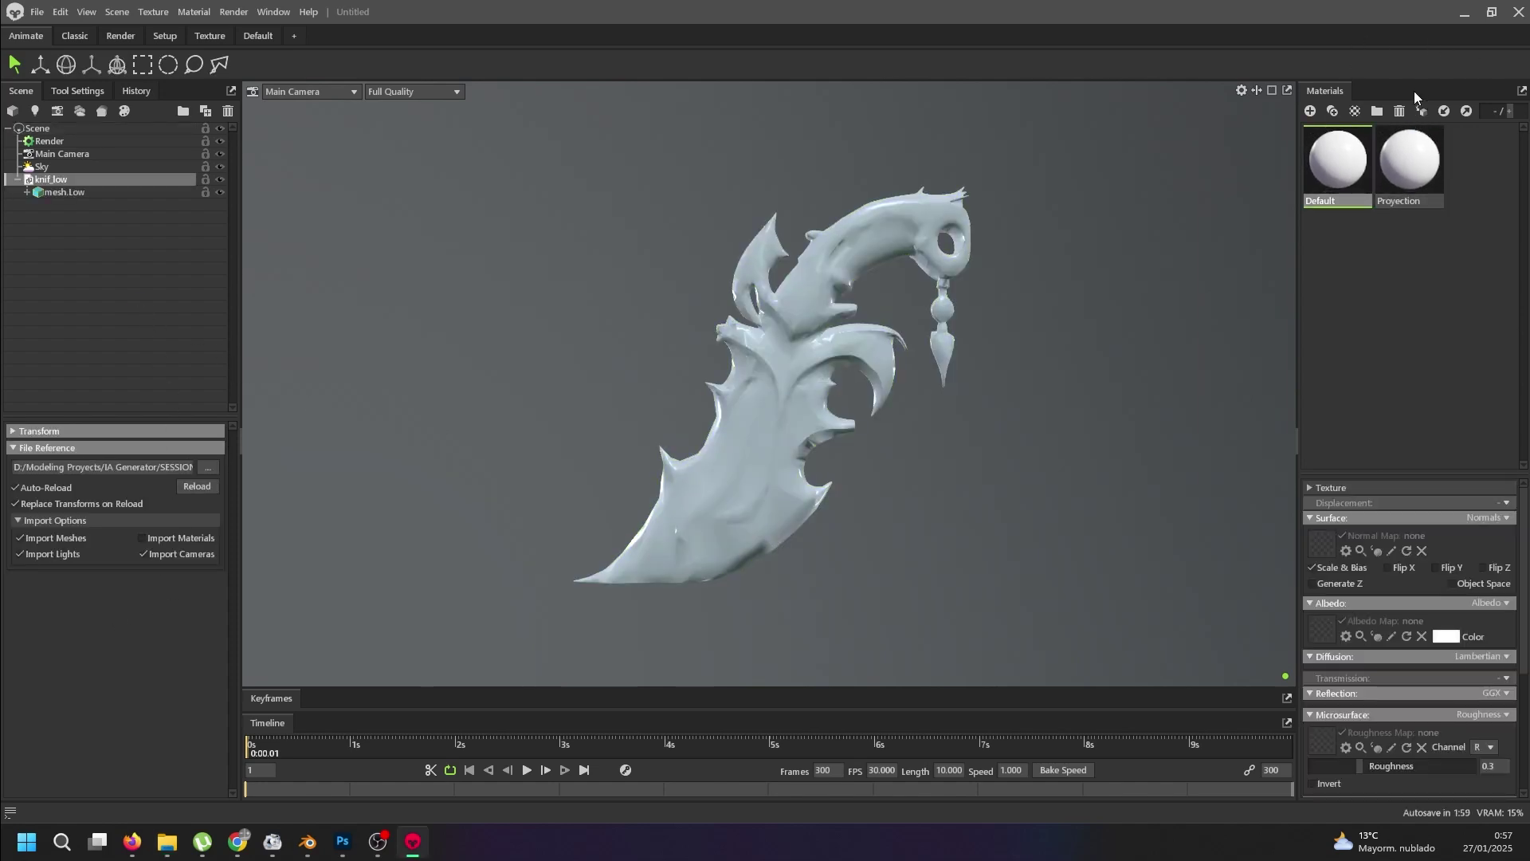
left_click(1399, 112)
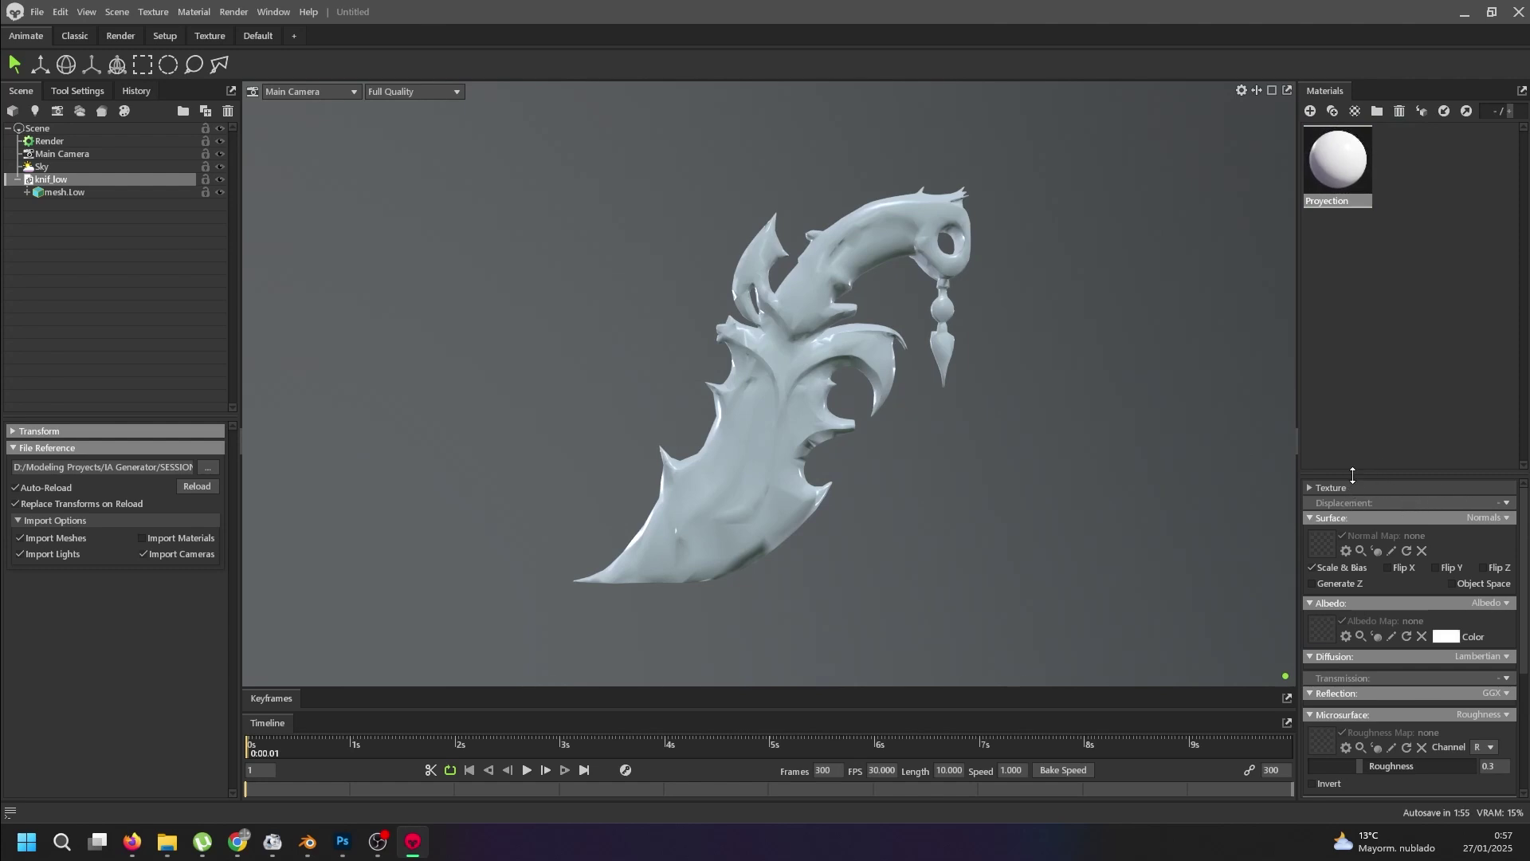
- Assign the exported knif_low normal, base color and roughness textures to the Proyection material's matching map slots
left_click_drag(1350, 468, 1327, 232)
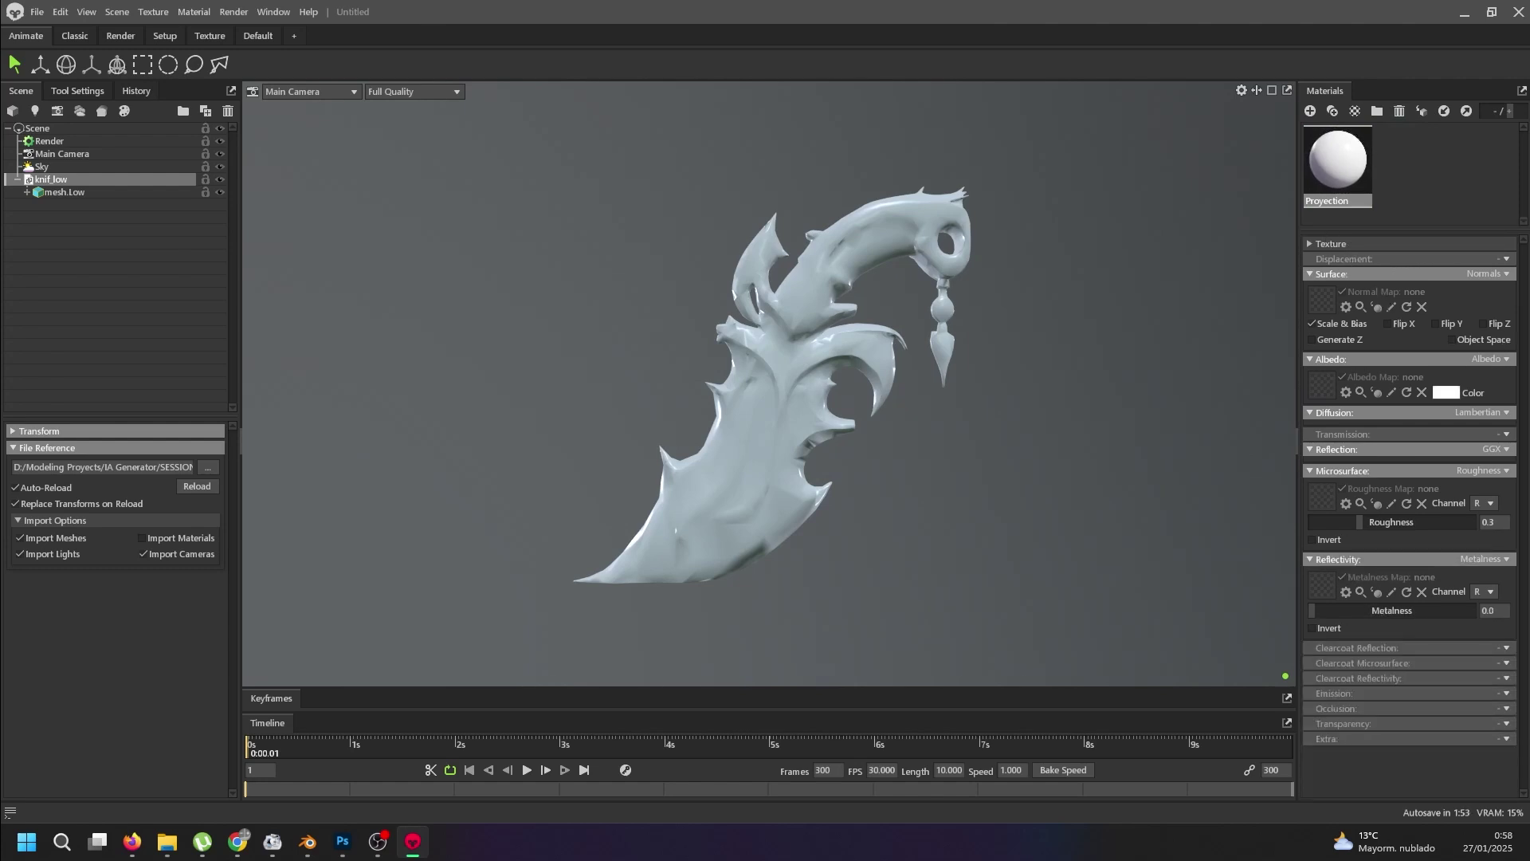
key("super+e")
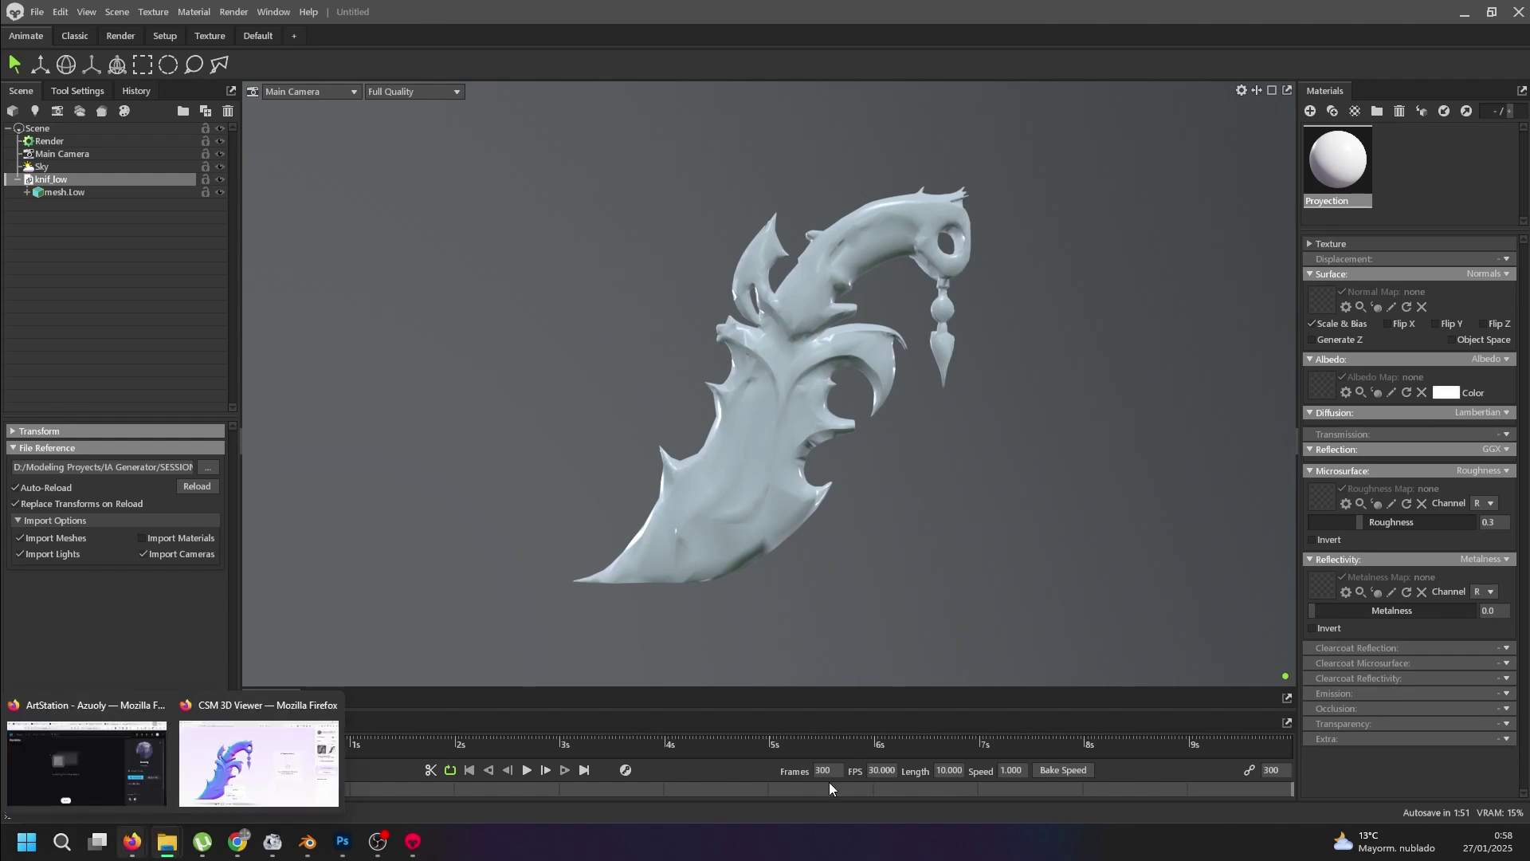
left_click_drag(1323, 304, 1323, 303)
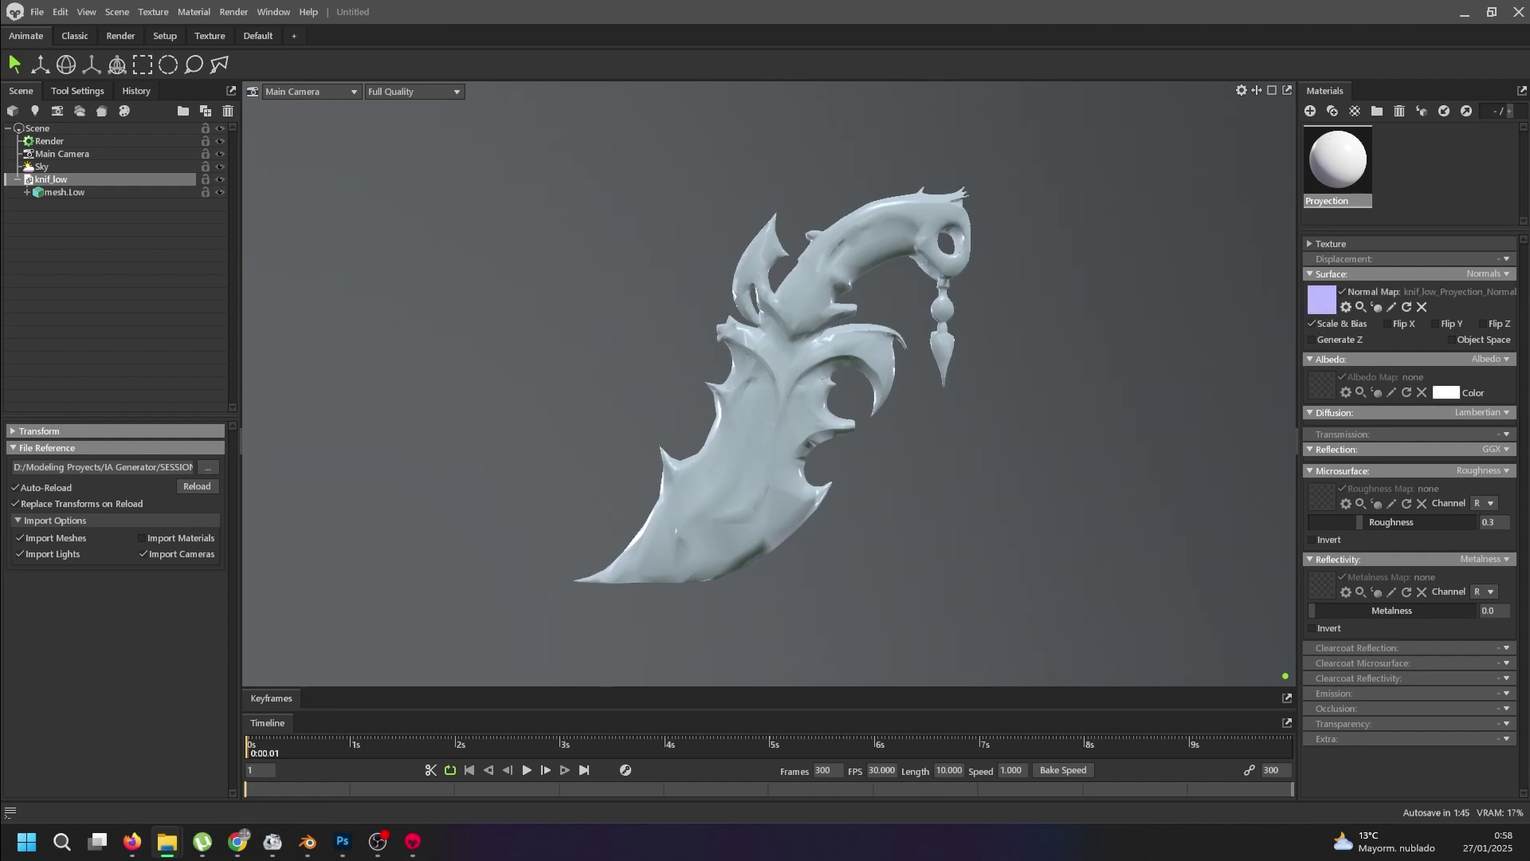
left_click_drag(1439, 415, 1323, 386)
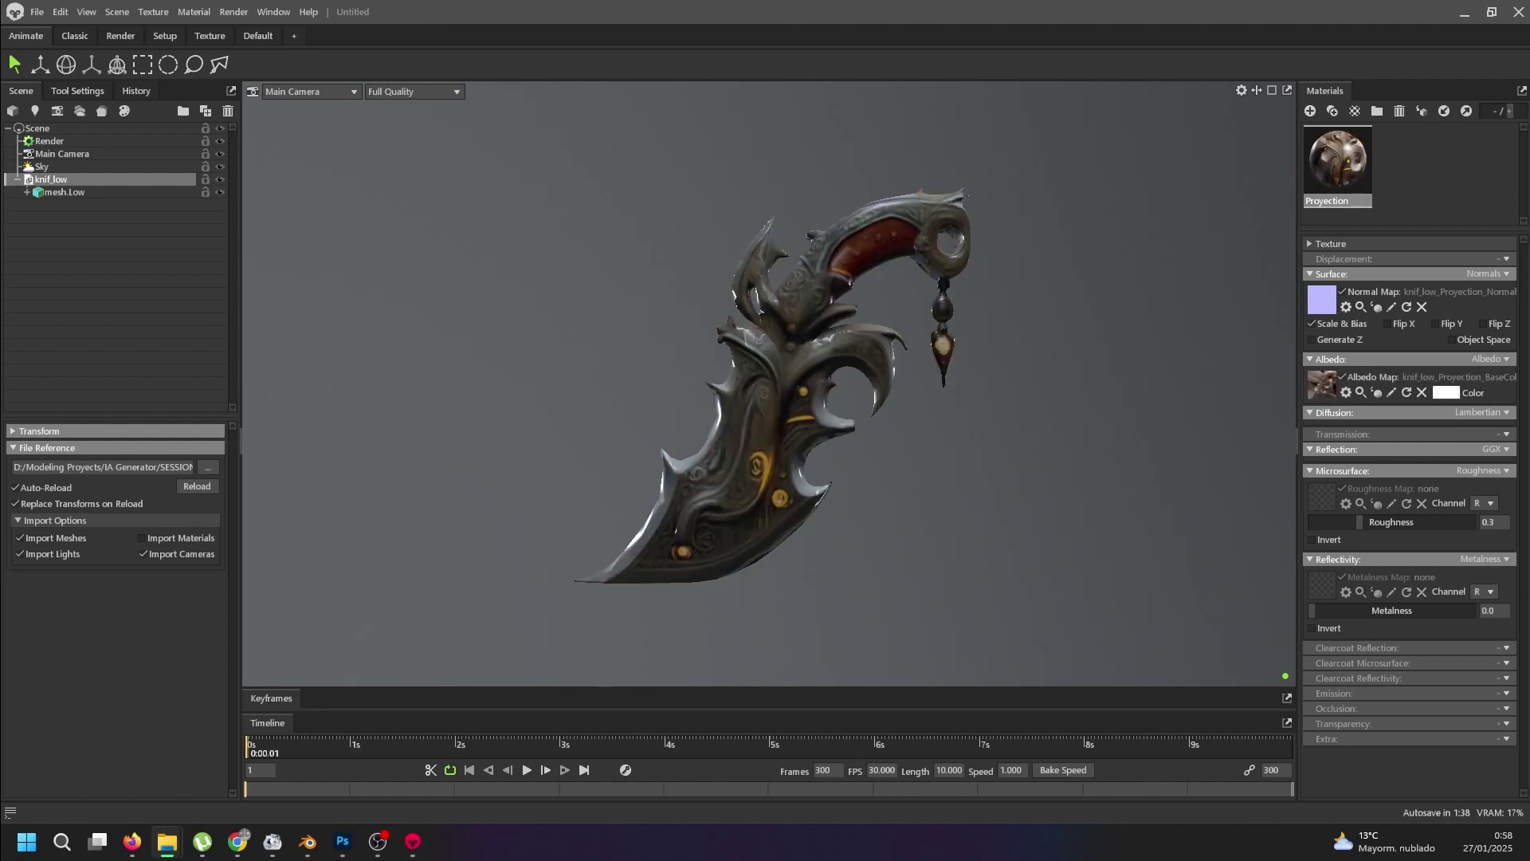
left_click_drag(1490, 647, 1315, 497)
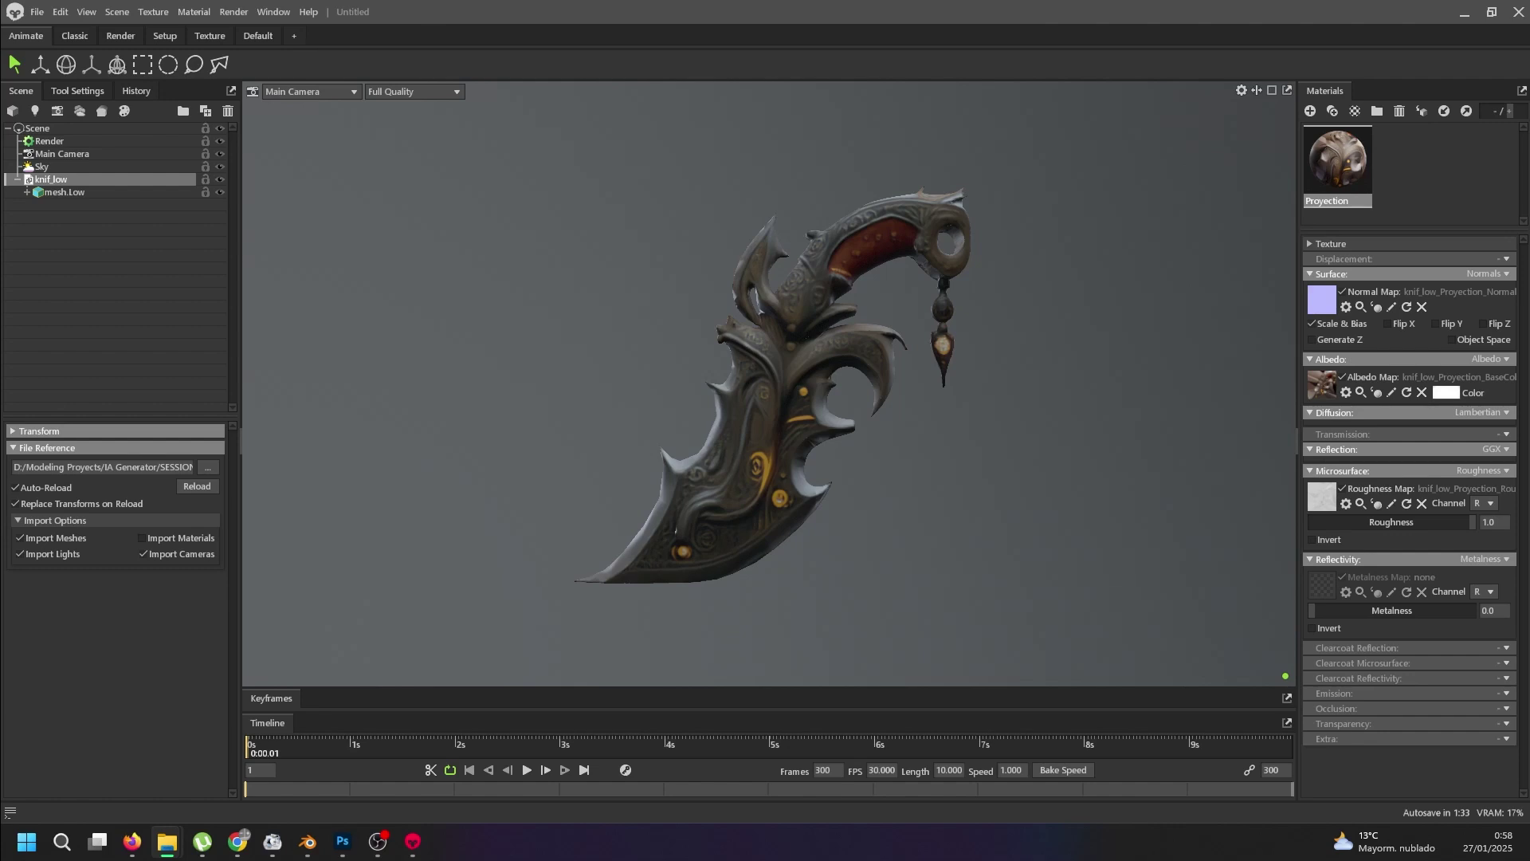
- Assign the exported knif_low metalness map to the Proyection material, enable Emissive emission and assign the exported emissive map
mouse_move(378, 841)
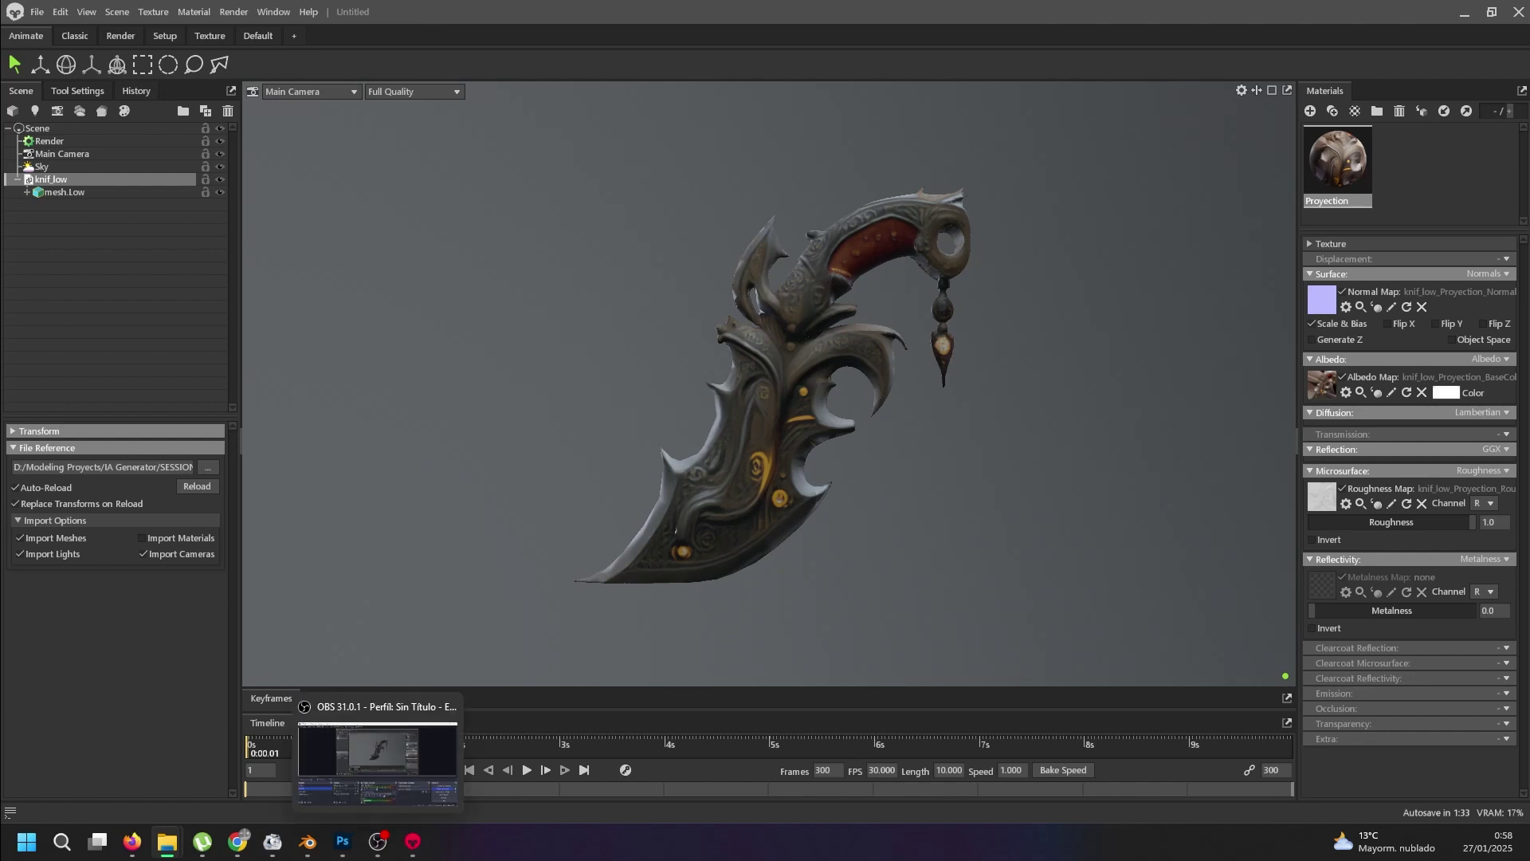
left_click(1323, 590)
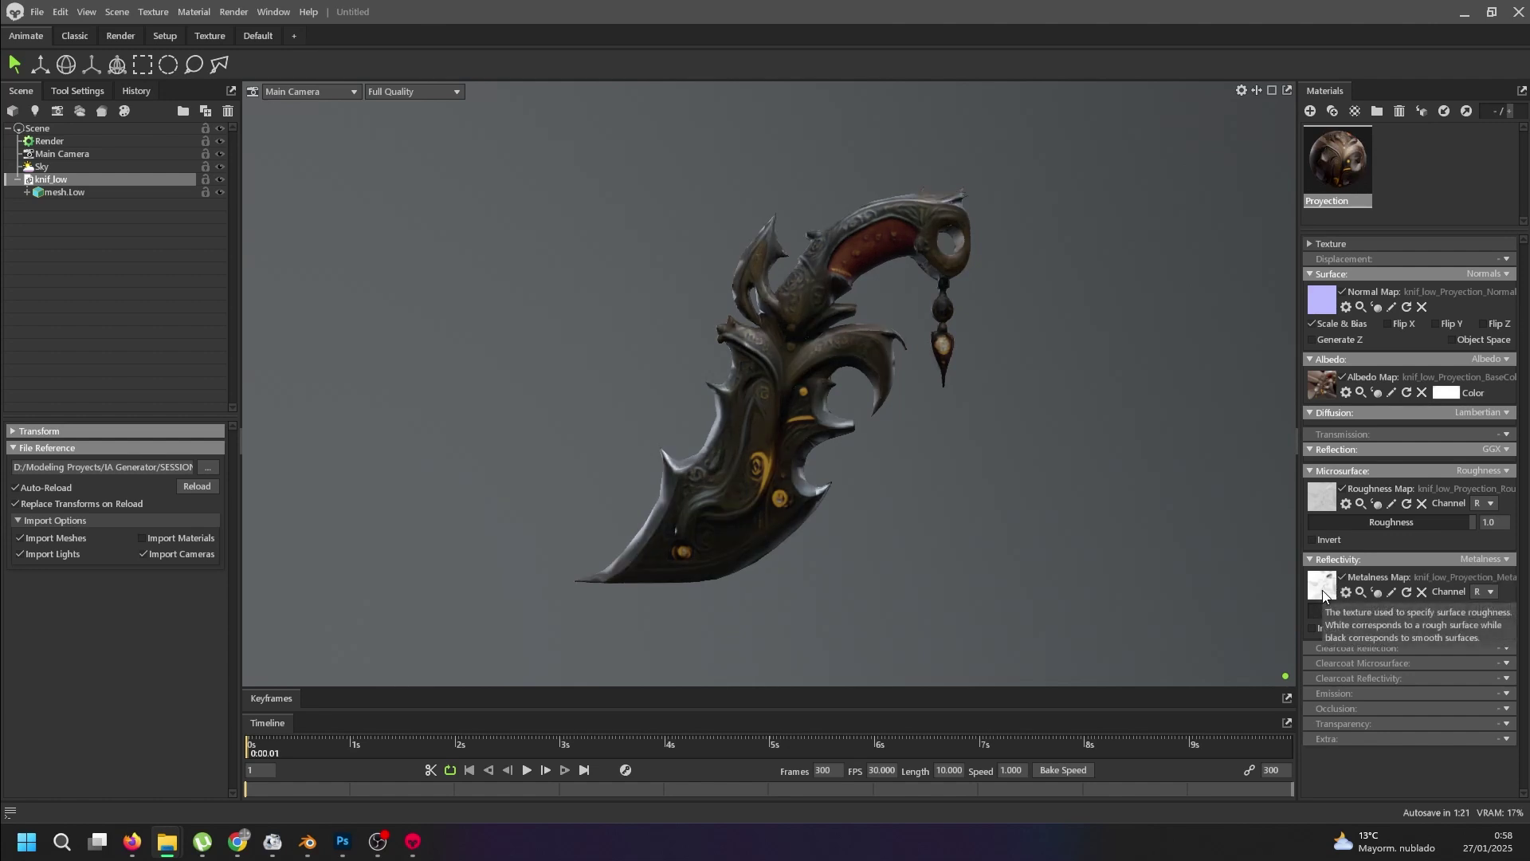
left_click(1504, 693)
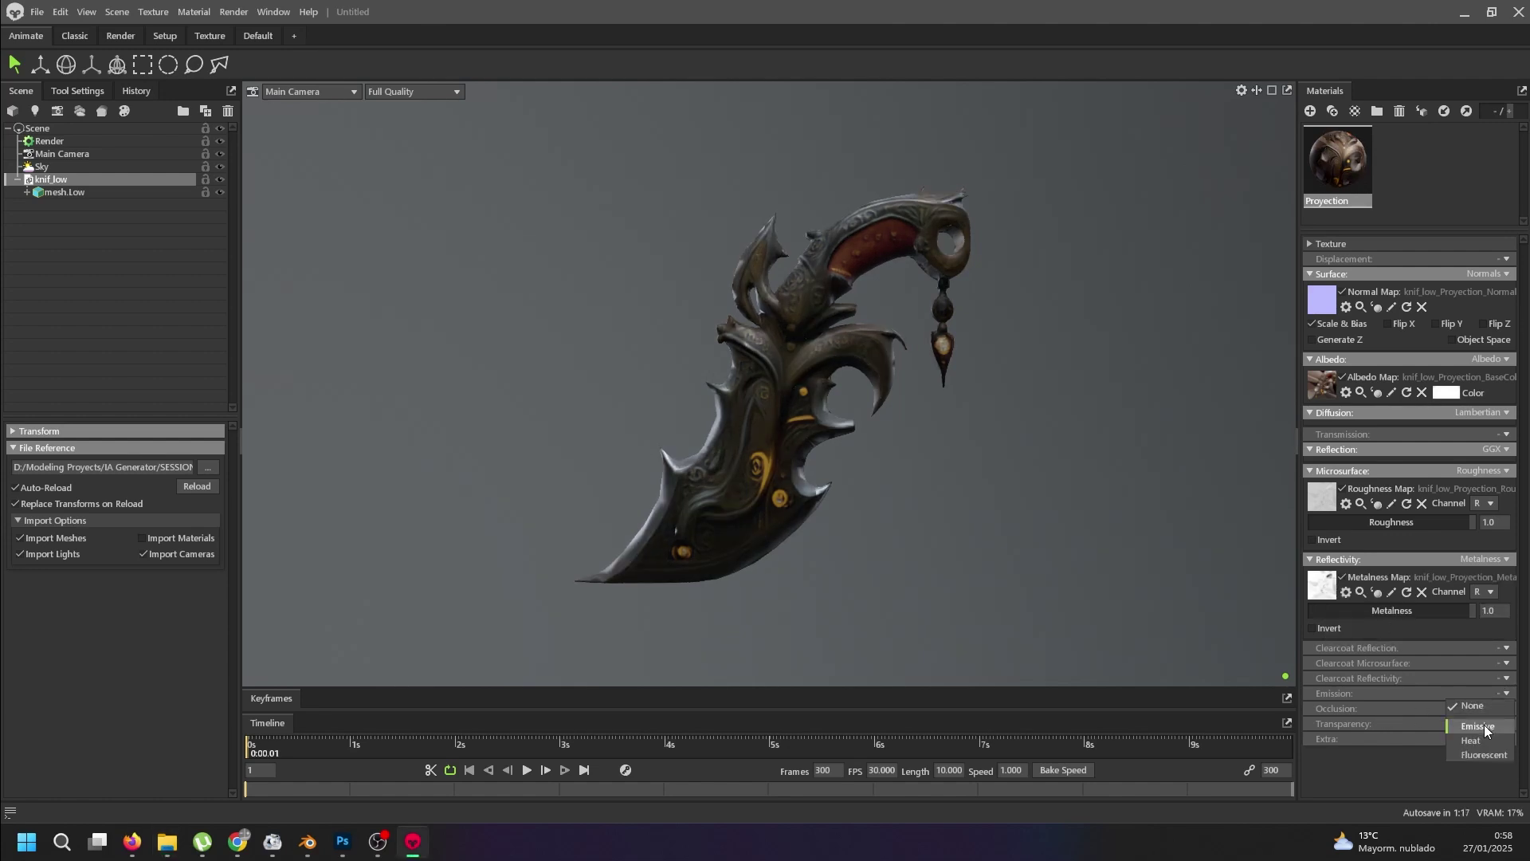
left_click(1484, 725)
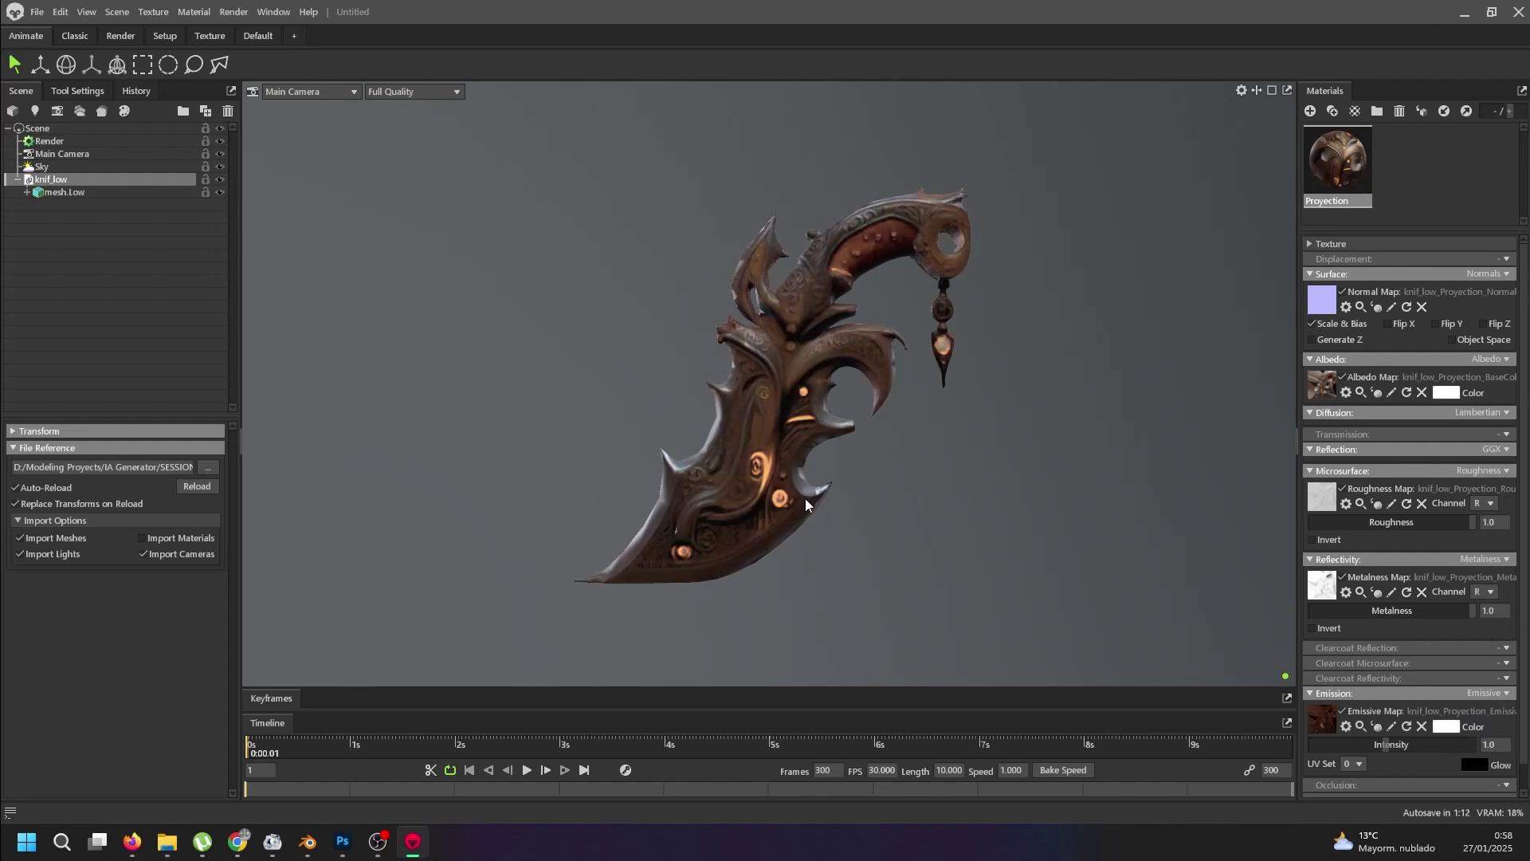
right_click(764, 531)
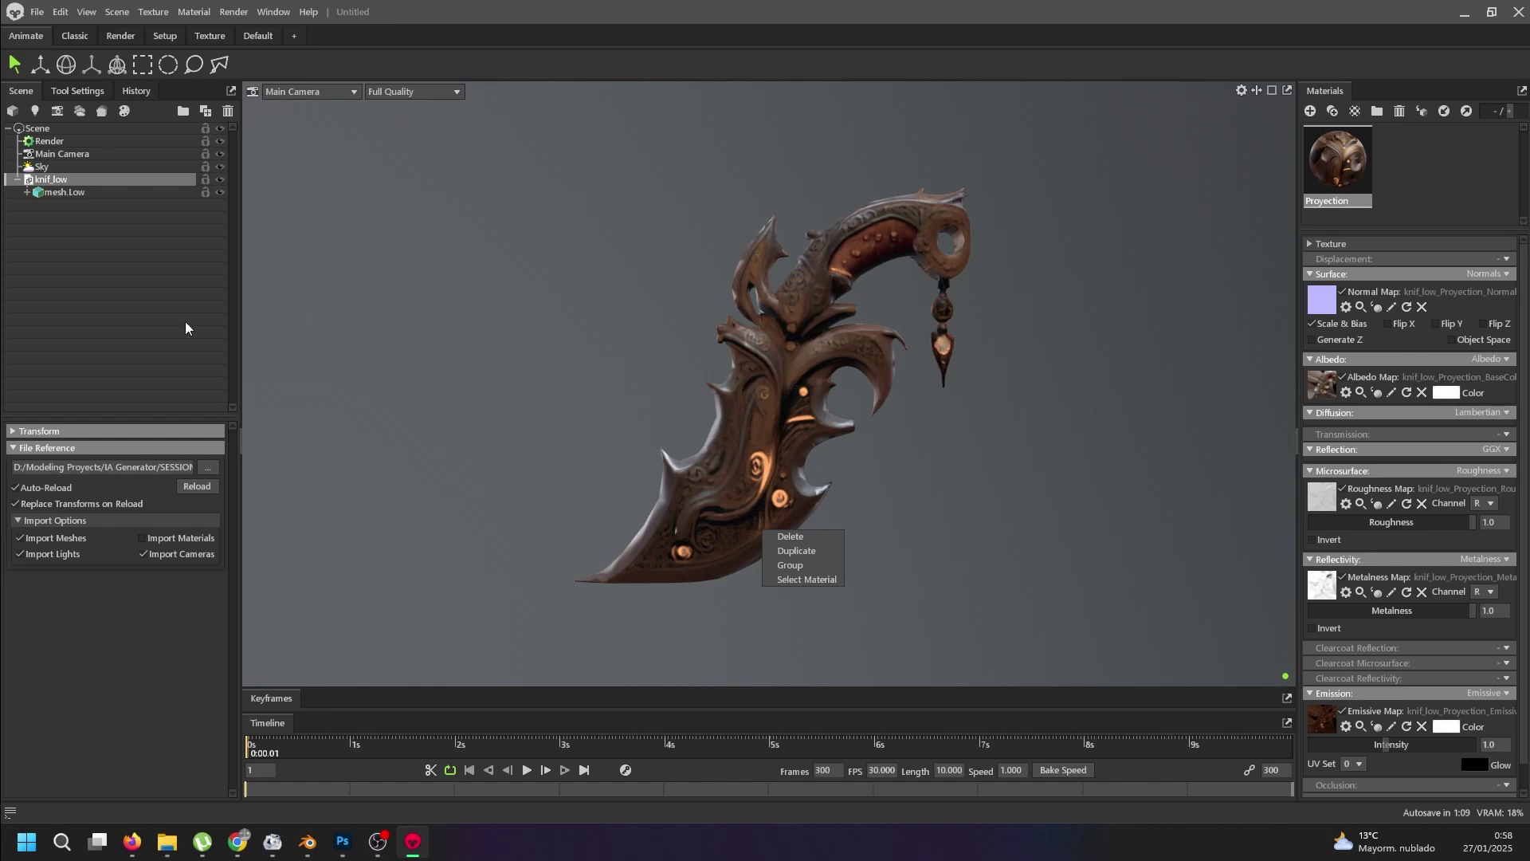
- Lower the Proyection material's emissive intensity to 0.019 and set the sky light's brightness to 0.334
left_click(41, 167)
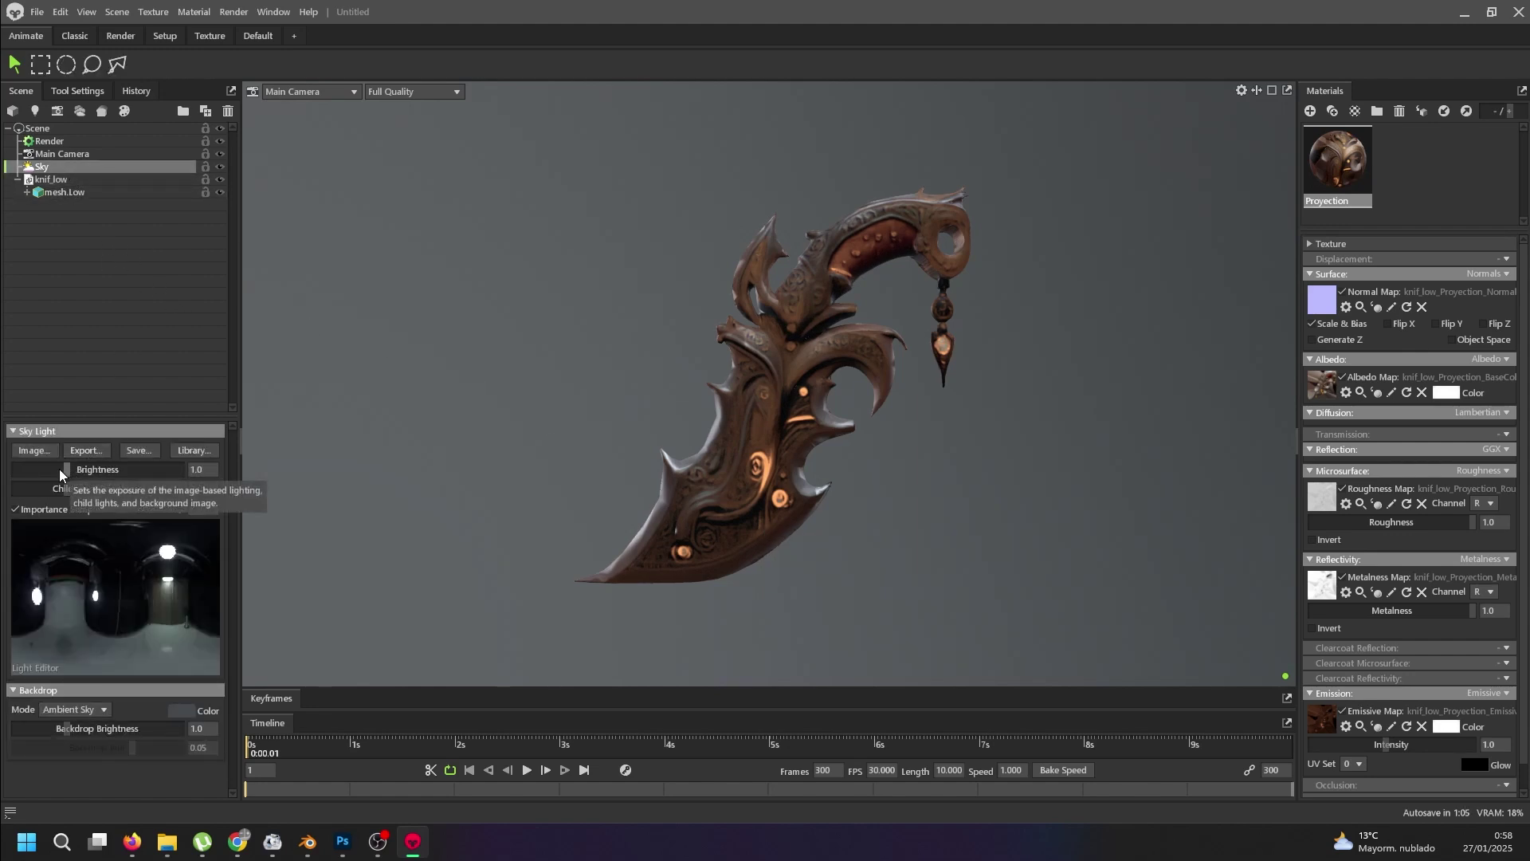
left_click_drag(71, 474, 21, 469)
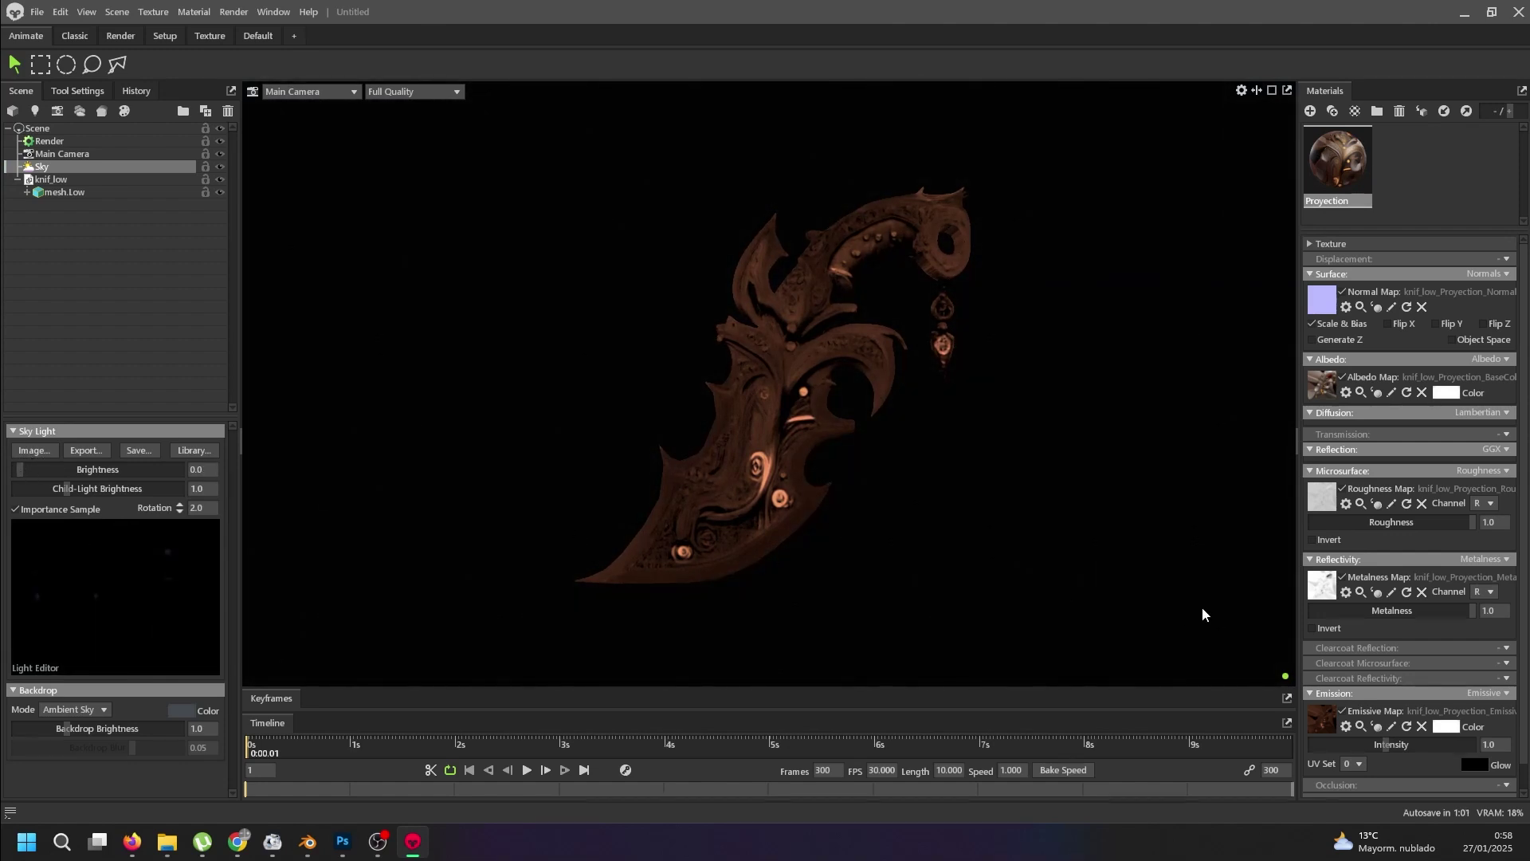
left_click_drag(1385, 743, 1334, 747)
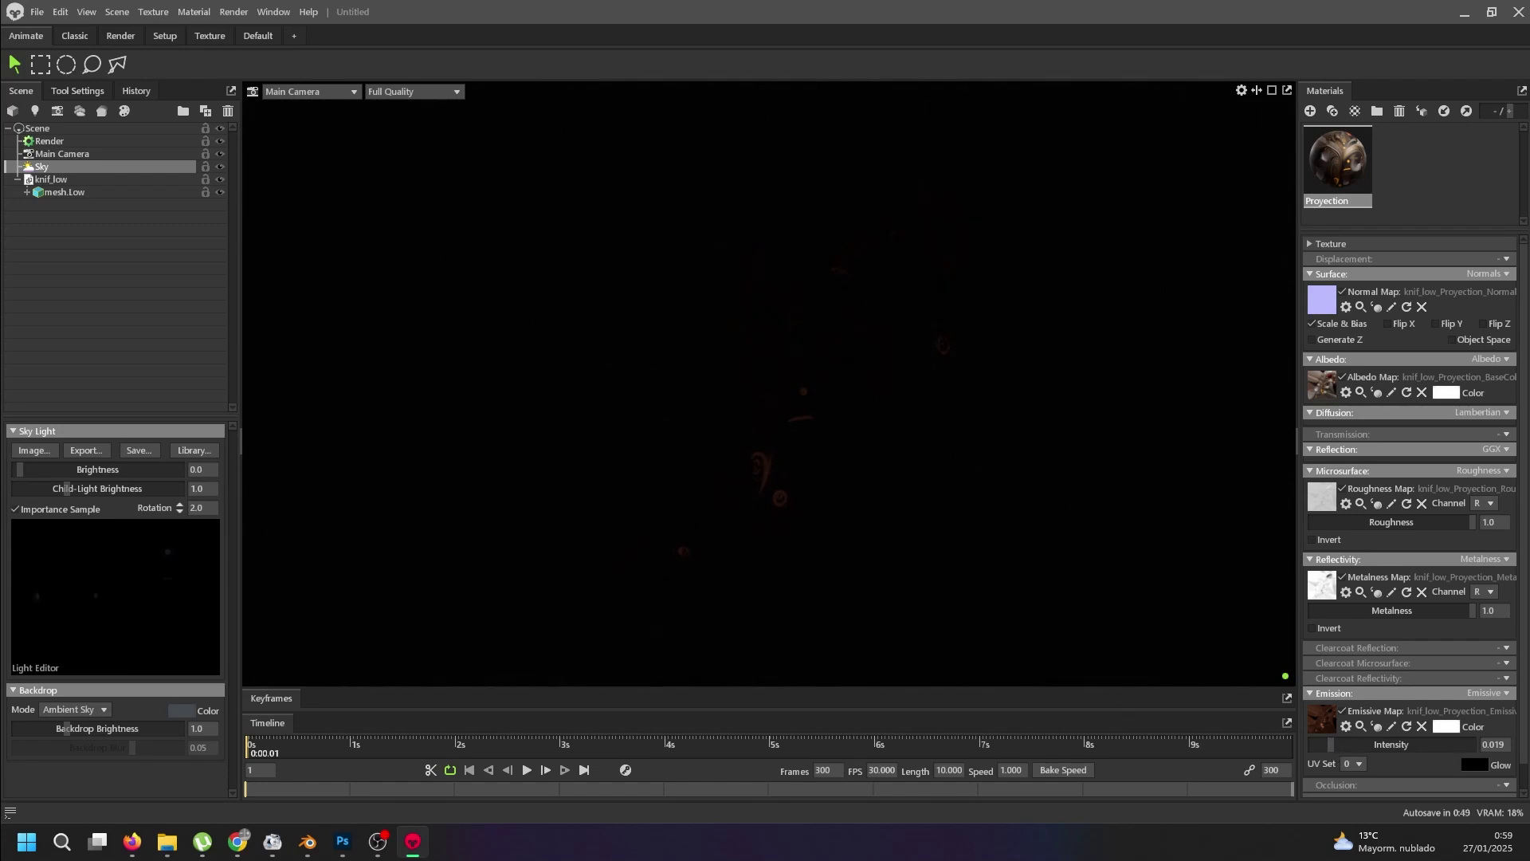
left_click_drag(21, 471, 56, 486)
- Add a spot light from a high viewpoint looking down on the knife from its handle end
left_click_drag(864, 495, 663, 529)
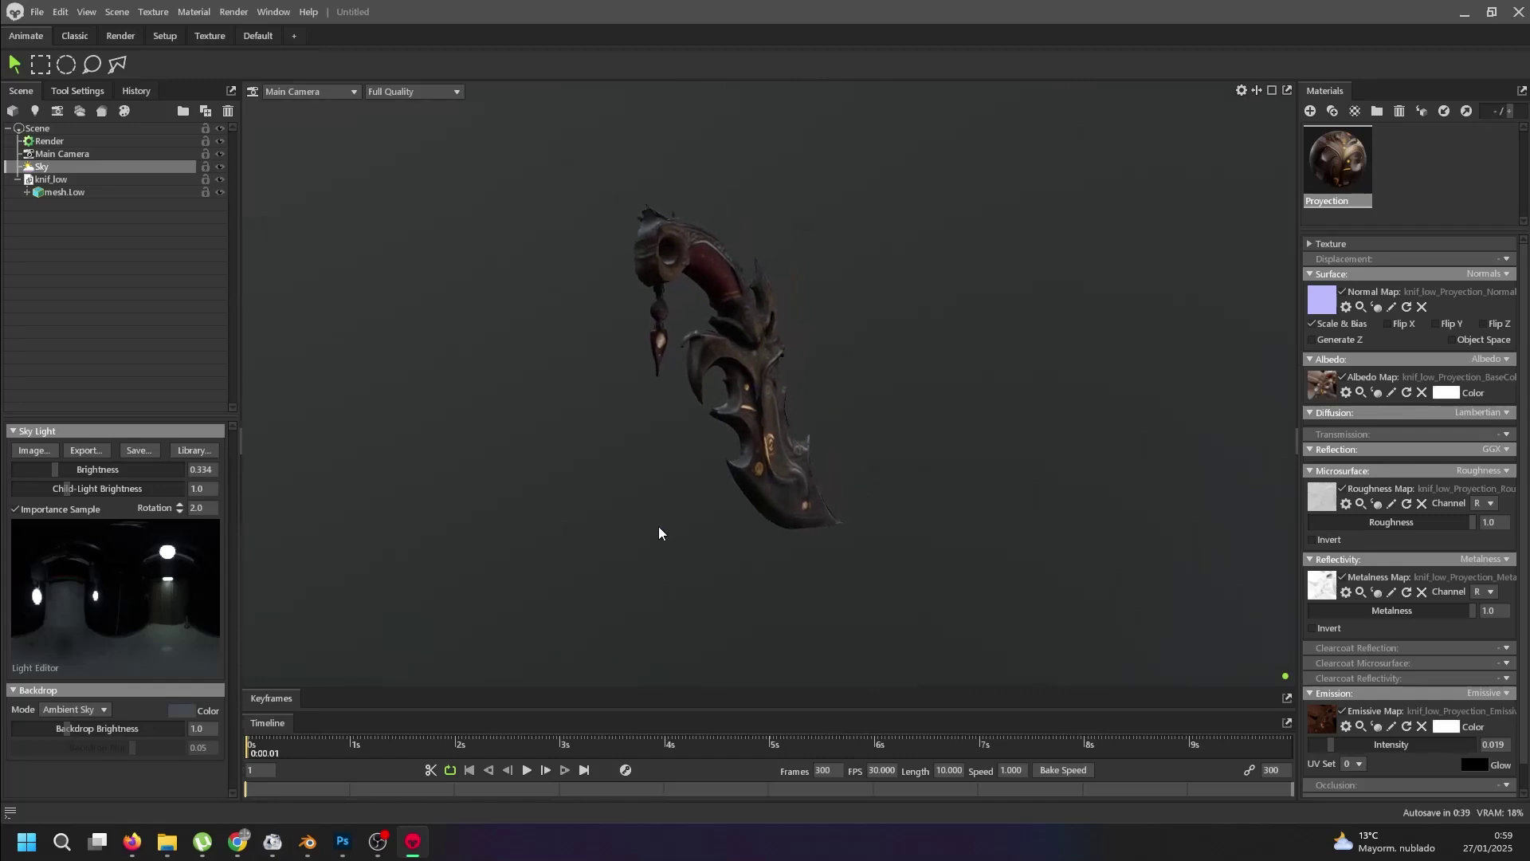
left_click_drag(659, 468, 655, 584)
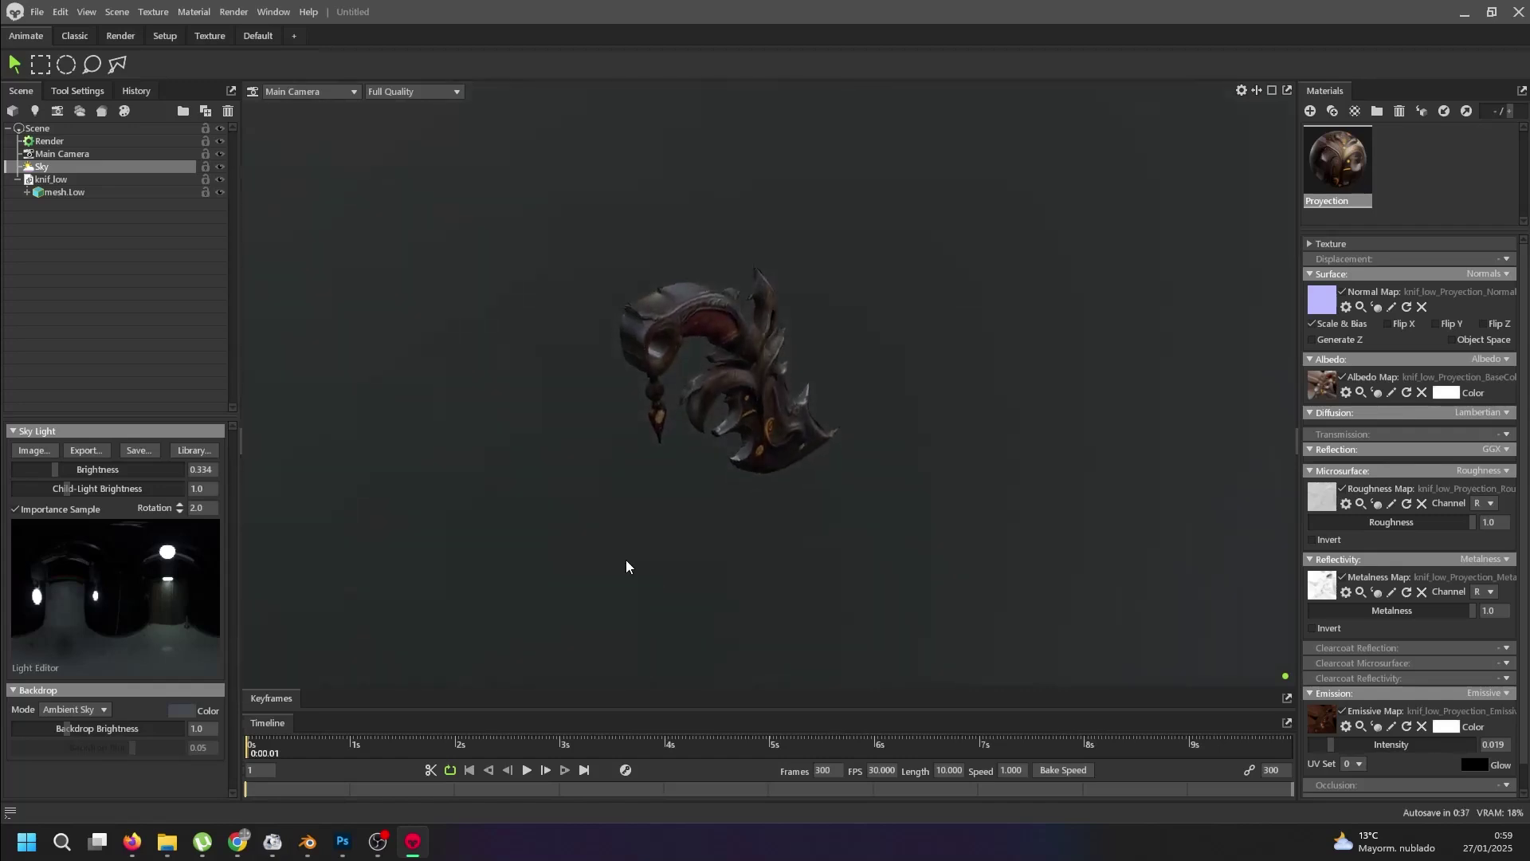
left_click(34, 111)
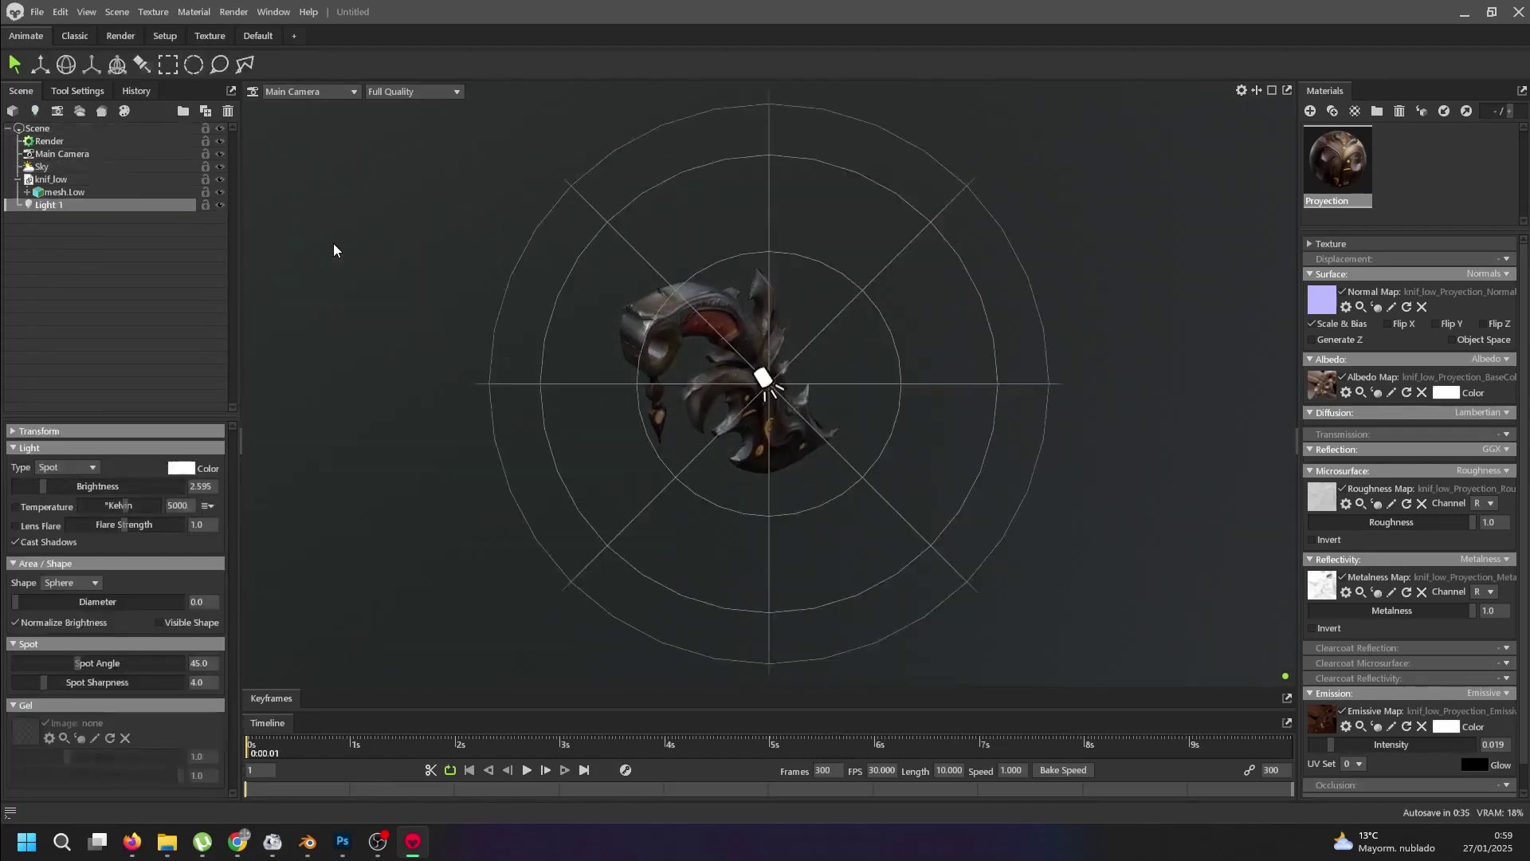
left_click_drag(550, 539, 880, 463)
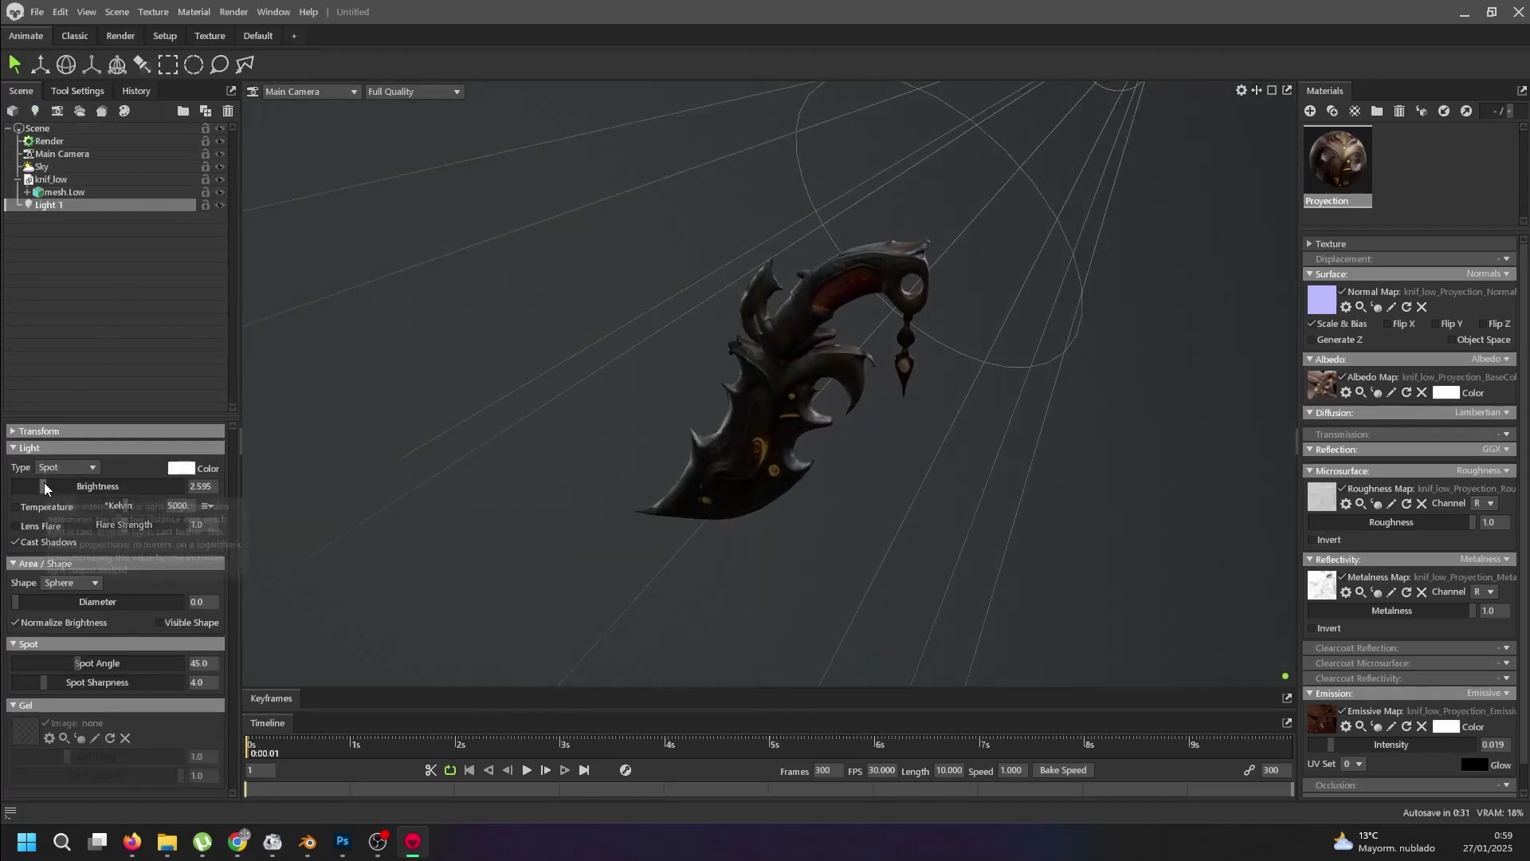
- Dim the sky light to a brightness of 0.001 and raise Light 1's brightness to 4.255
left_click(70, 169)
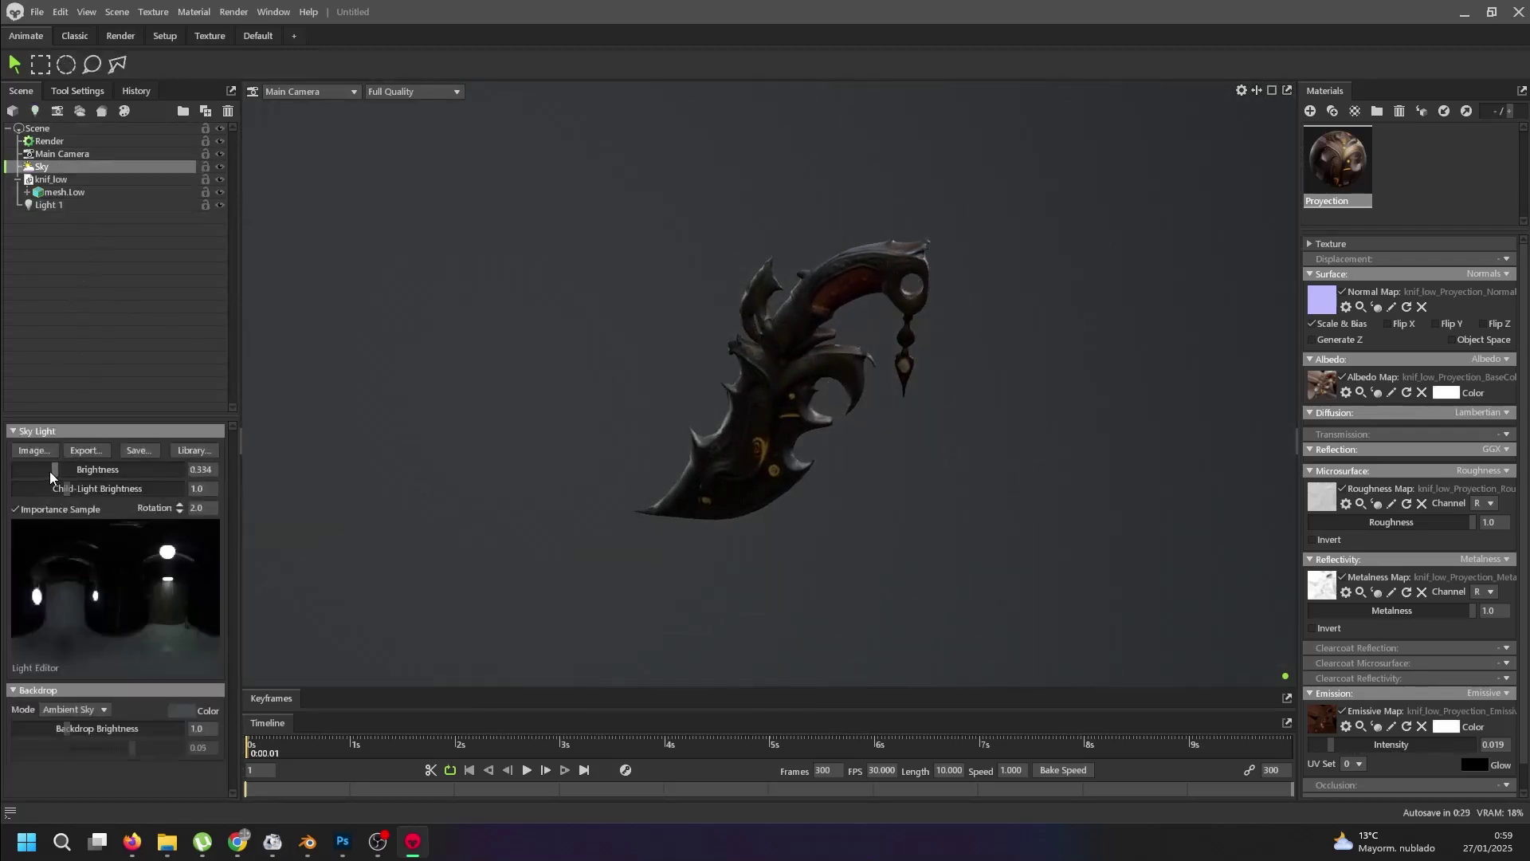
left_click_drag(54, 470, 24, 470)
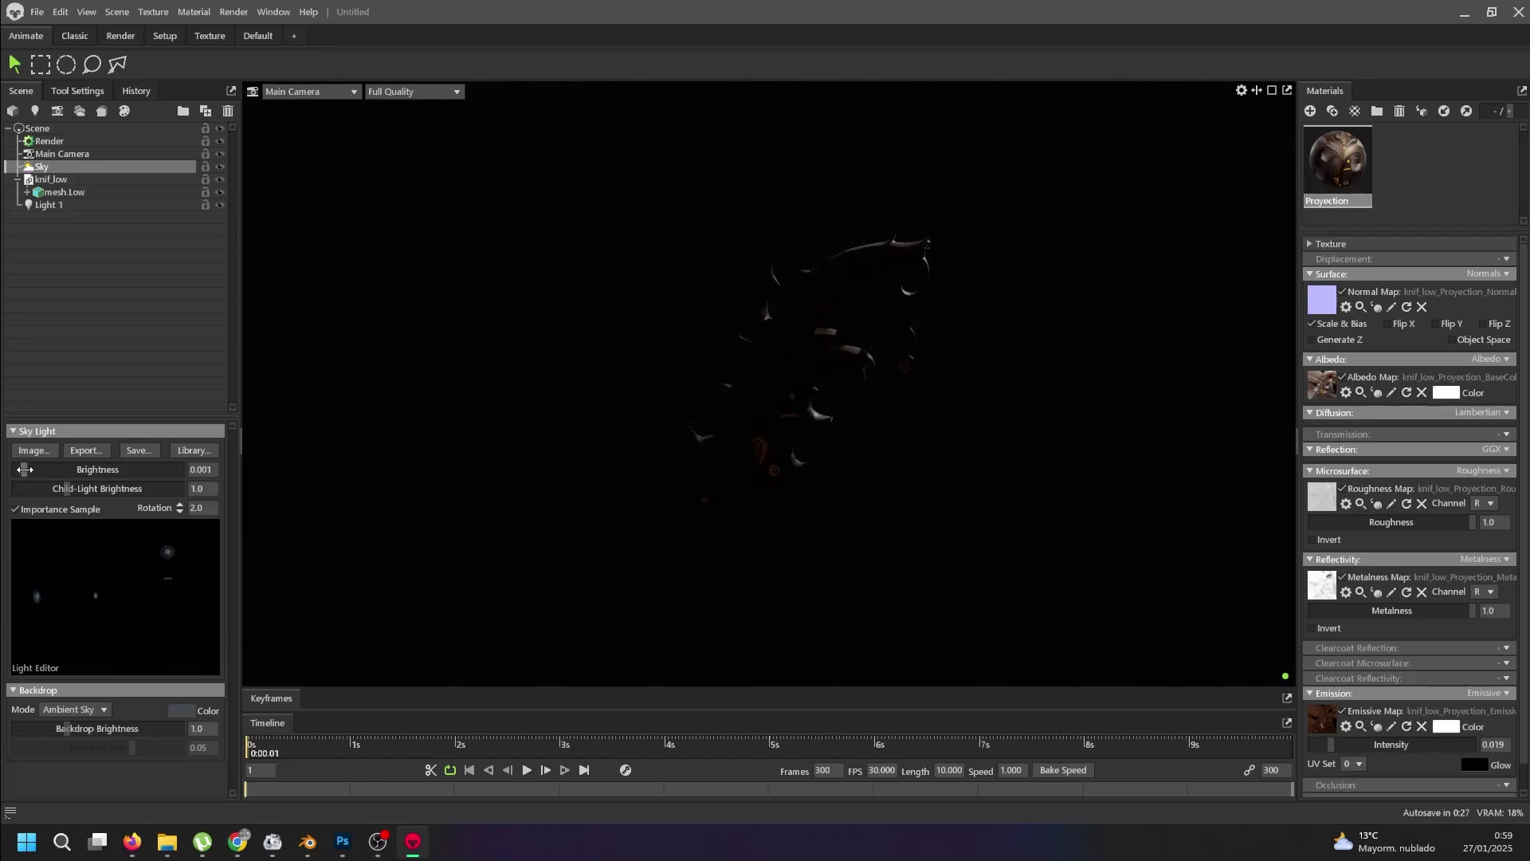
left_click(82, 205)
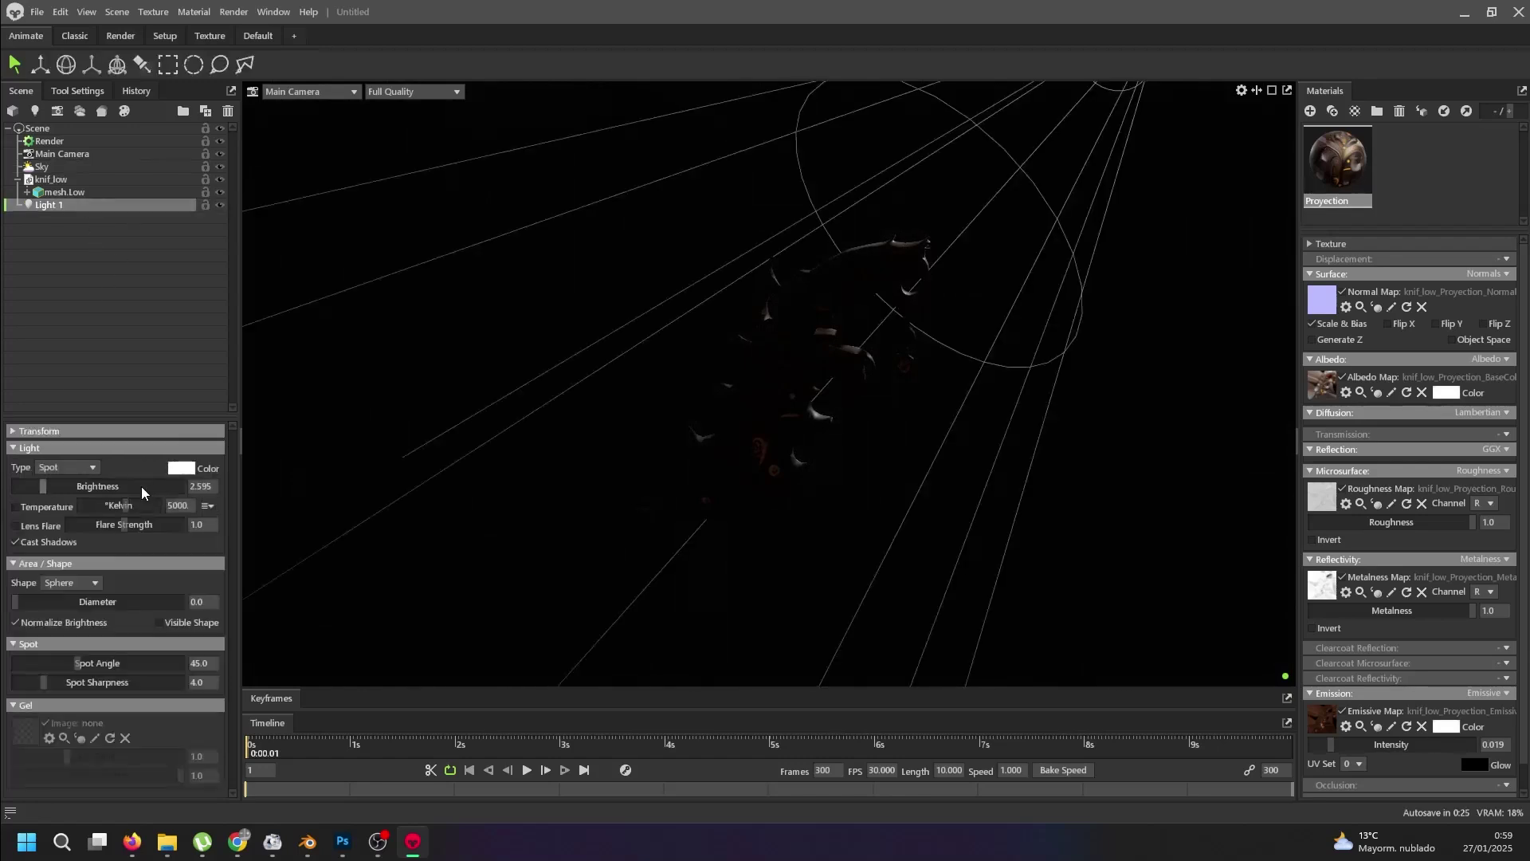
left_click_drag(39, 486, 62, 485)
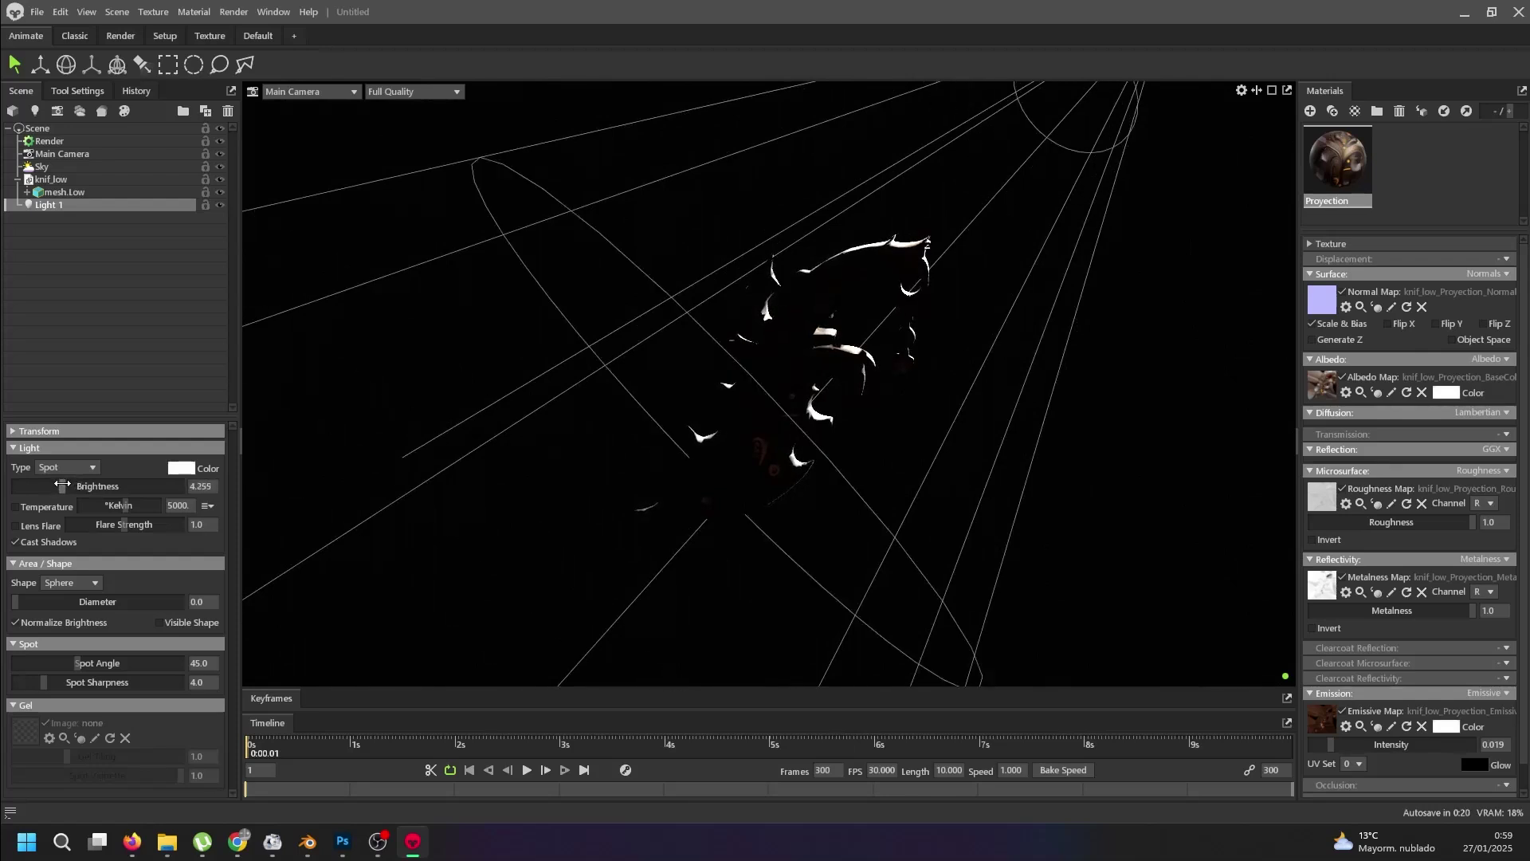
- Change Light 1's color to a pale cyan, about RGB 179, 250, 247, and deselect the light
left_click(178, 470)
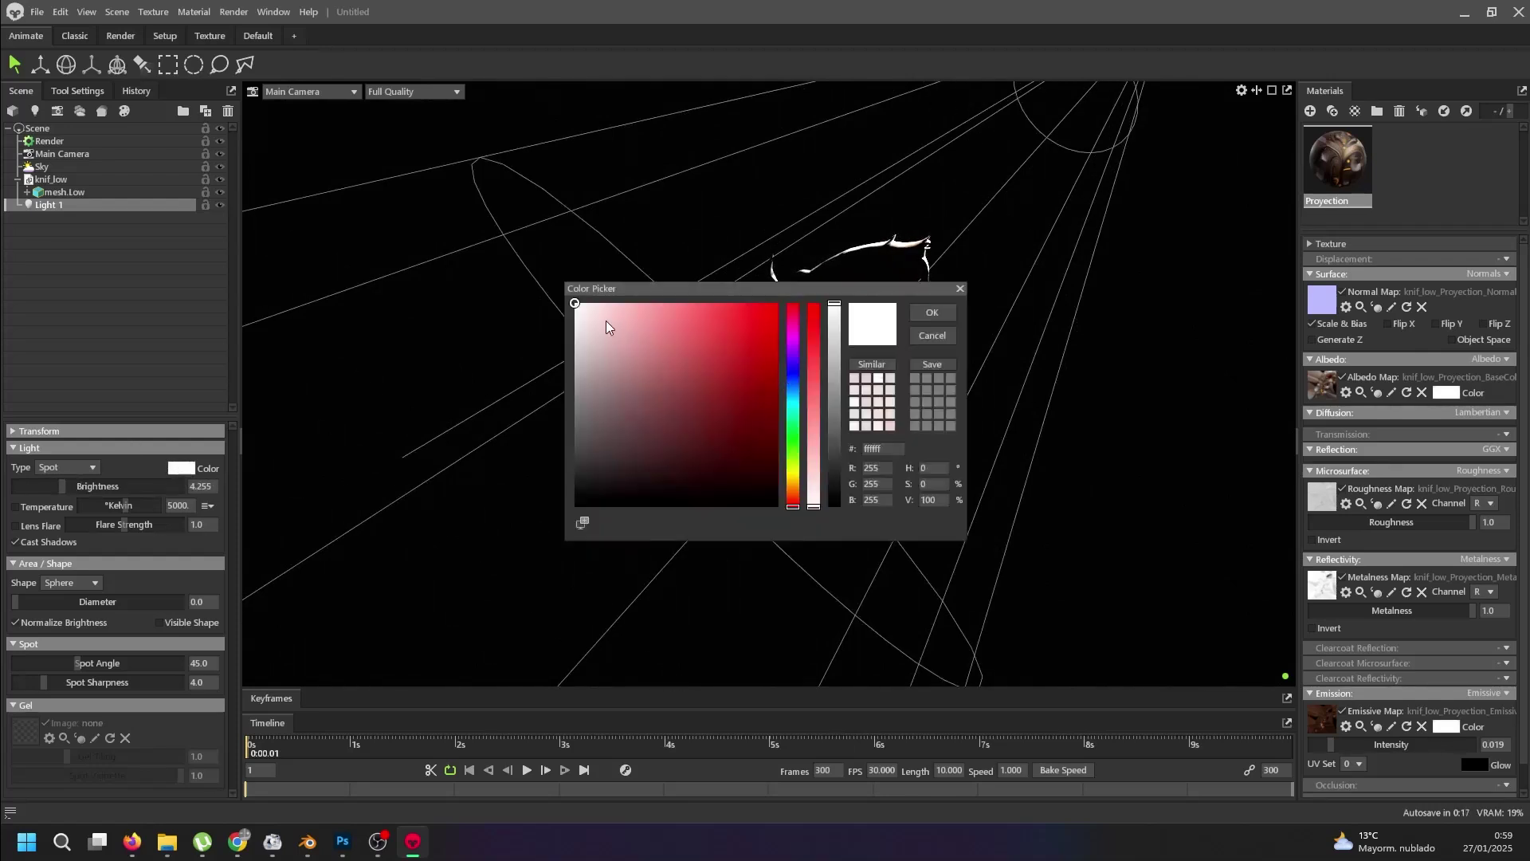
left_click_drag(609, 327, 685, 305)
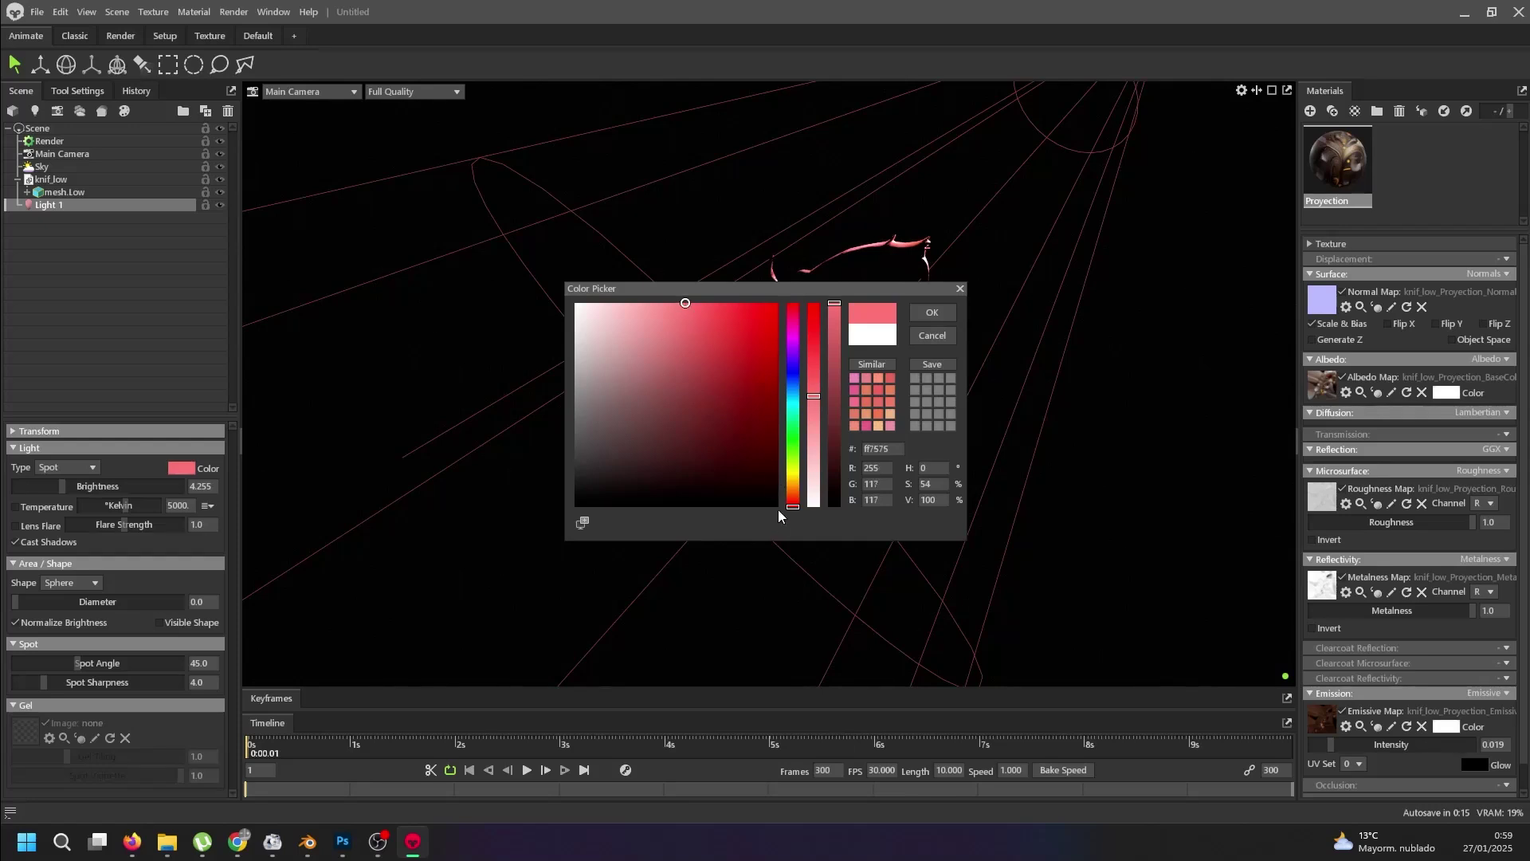
left_click_drag(790, 505, 772, 424)
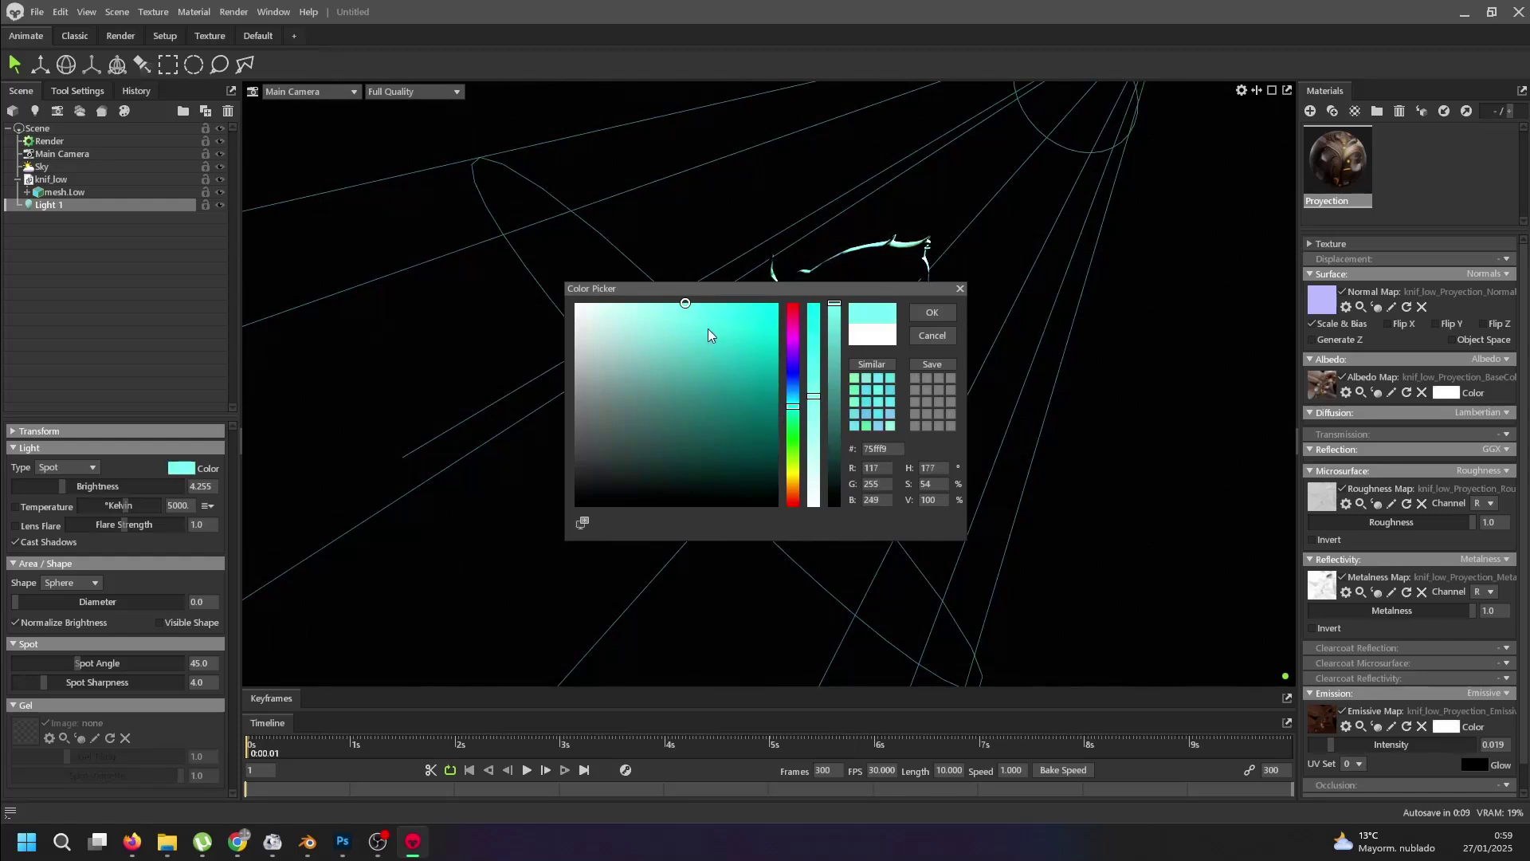
left_click_drag(686, 306, 635, 312)
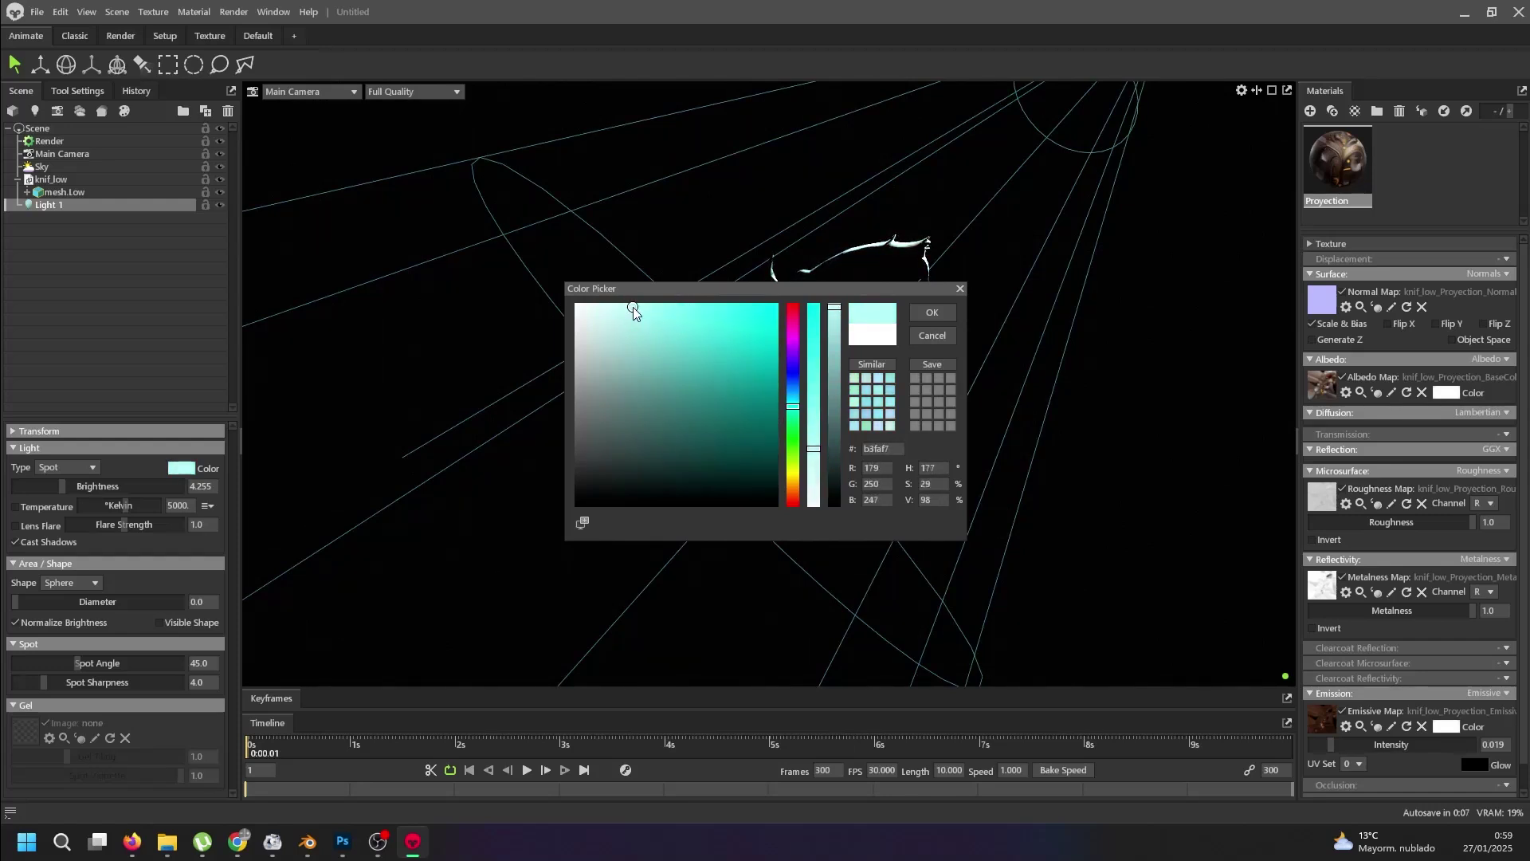
left_click(933, 311)
left_click(1029, 449)
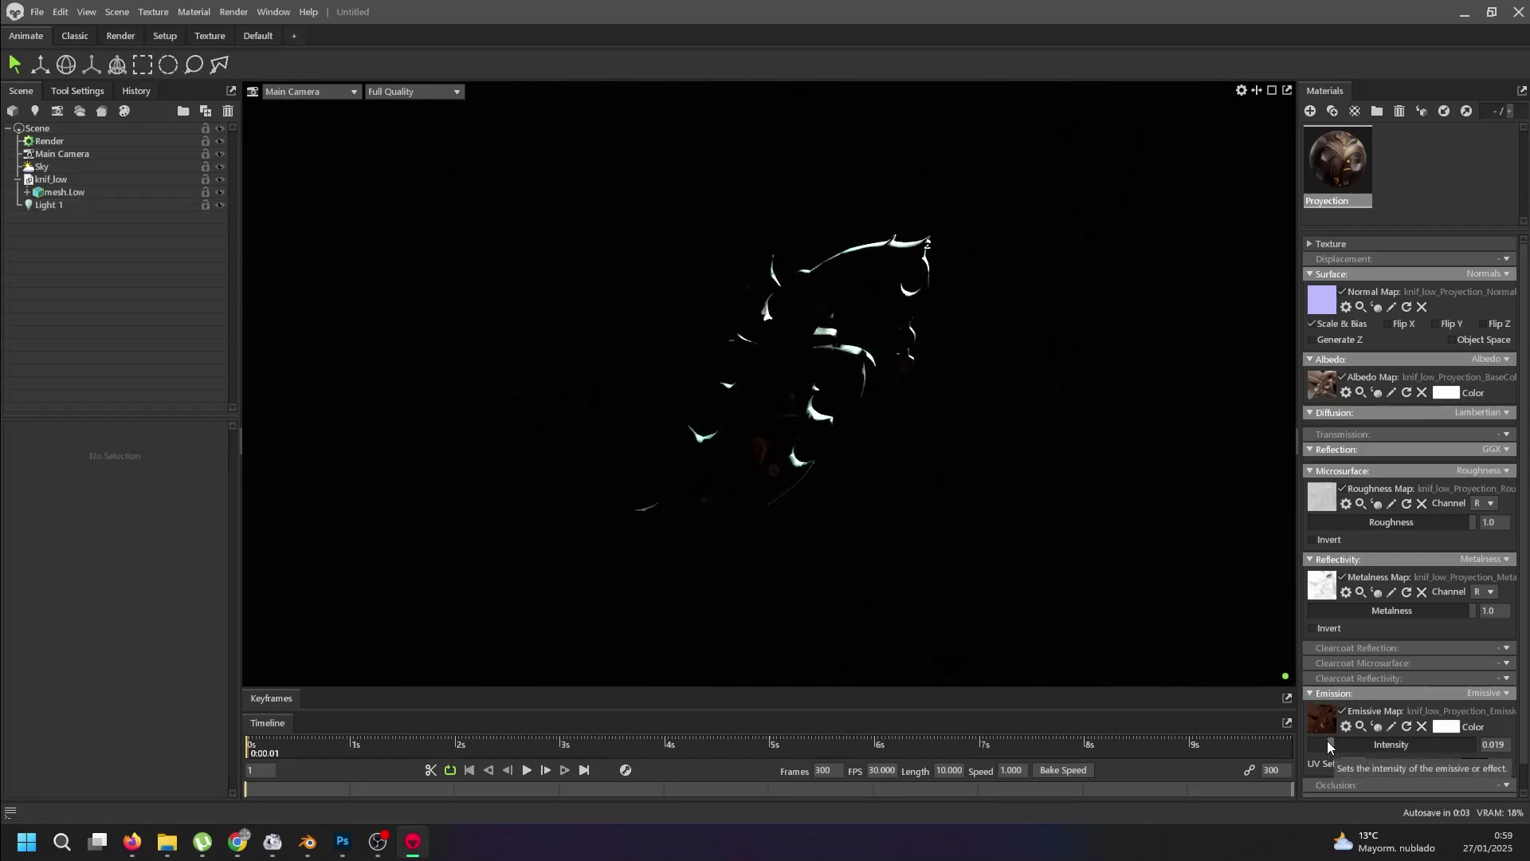
- Set the Proyection material's emissive intensity to 0.434 and add a second spot light shining on the knife's front
left_click_drag(1329, 744, 1367, 744)
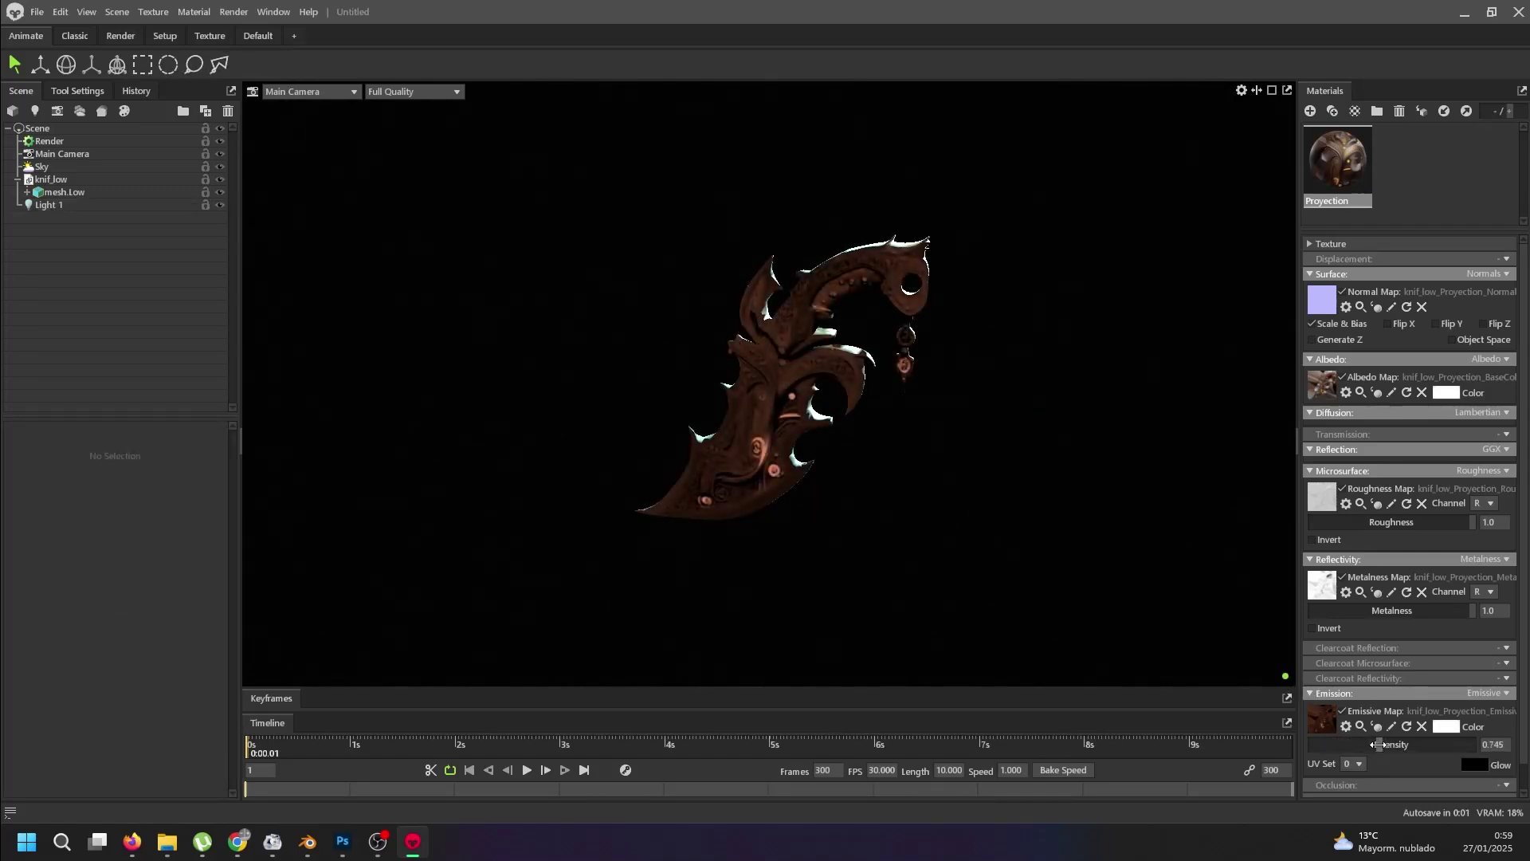
mouse_move(789, 482)
left_mouse_down()
mouse_move(899, 488)
mouse_move(994, 430)
mouse_move(1025, 366)
mouse_move(940, 427)
mouse_move(854, 529)
mouse_move(882, 529)
mouse_move(864, 475)
mouse_move(885, 560)
mouse_move(898, 526)
left_mouse_up()
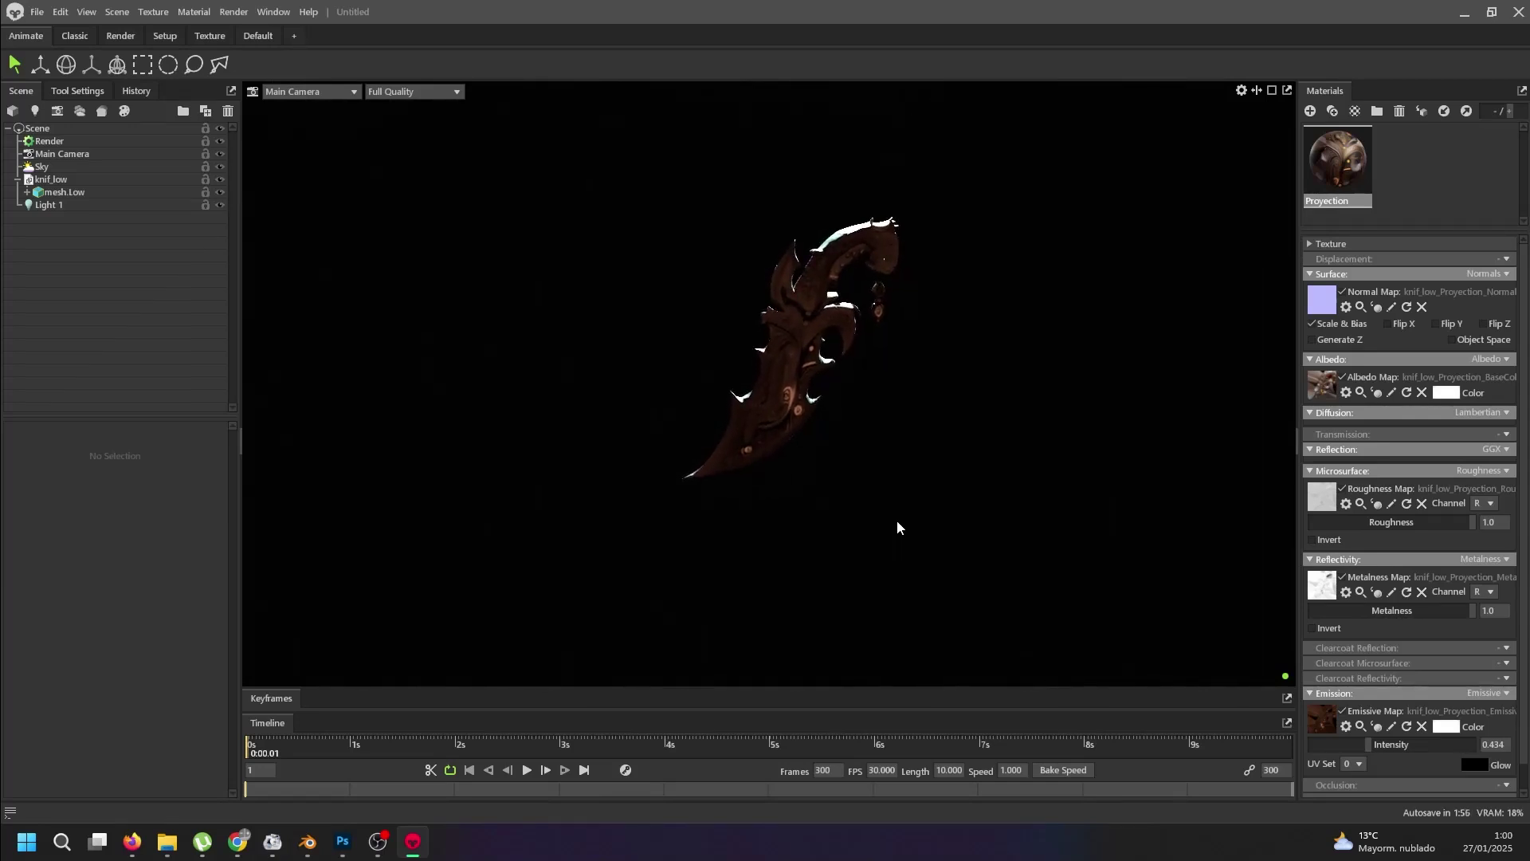
left_click(35, 111)
mouse_move(836, 449)
left_mouse_down()
mouse_move(899, 468)
mouse_move(837, 470)
left_mouse_up()
left_click_drag(643, 399, 465, 459)
- Set Light 1's diameter to 0.676 and Light 2's brightness to 3.245
left_click(50, 205)
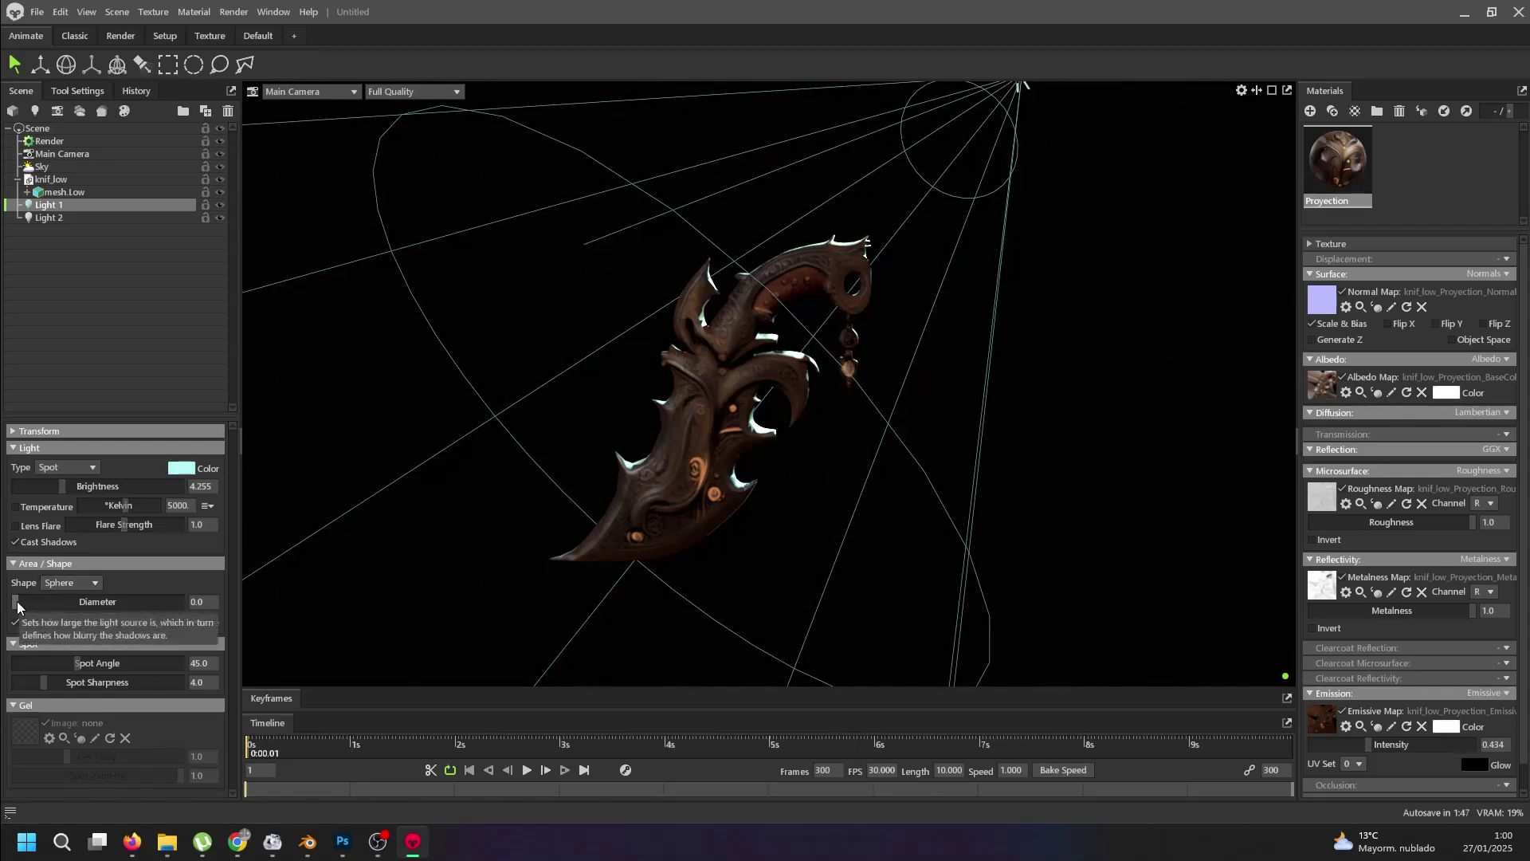
mouse_move(16, 601)
left_mouse_down()
mouse_move(50, 591)
mouse_move(32, 588)
left_mouse_up()
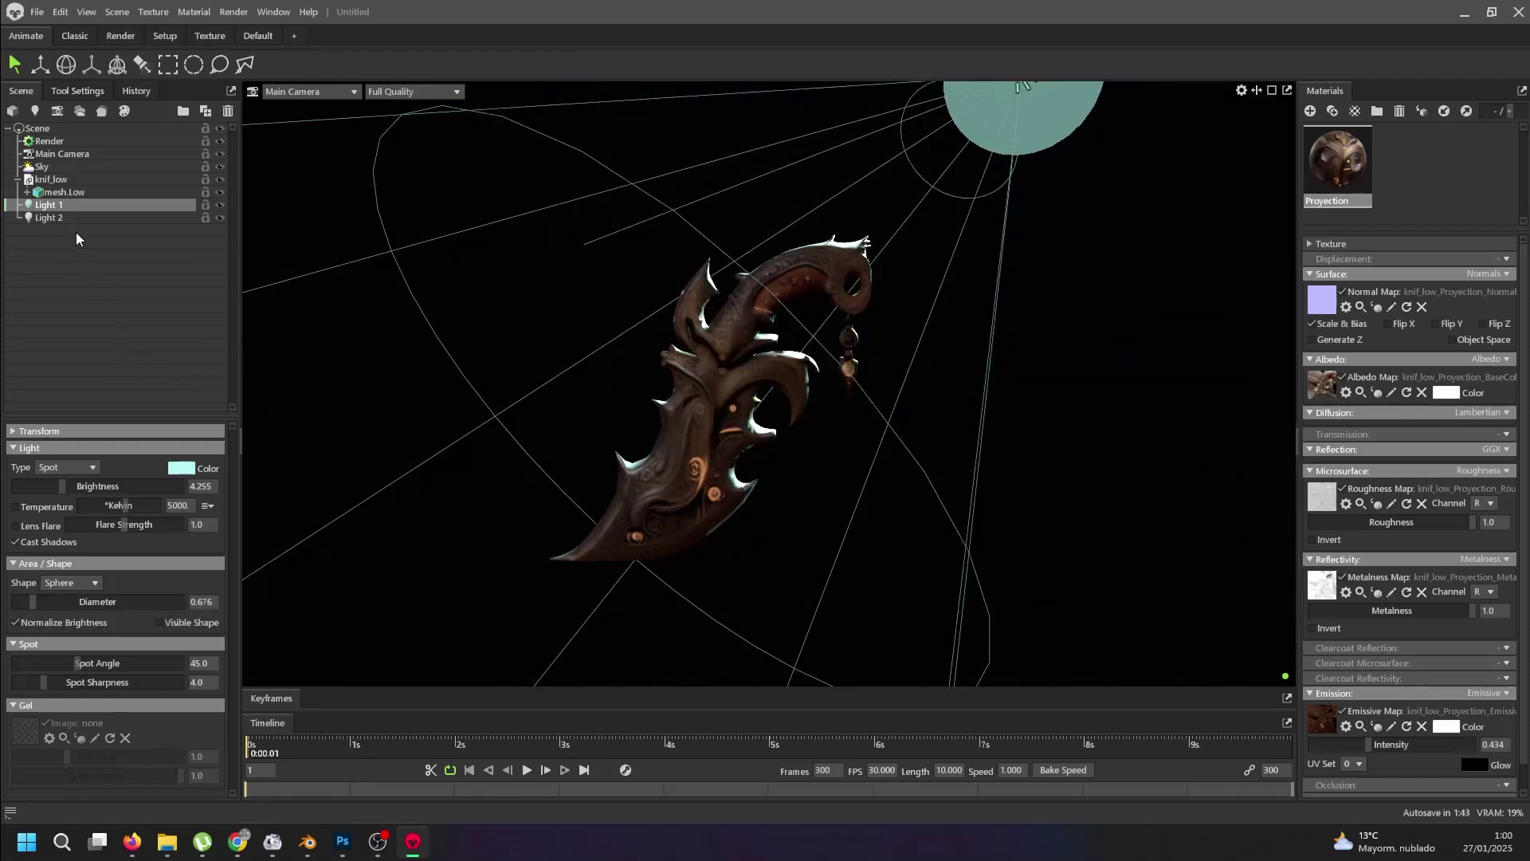
left_click(45, 220)
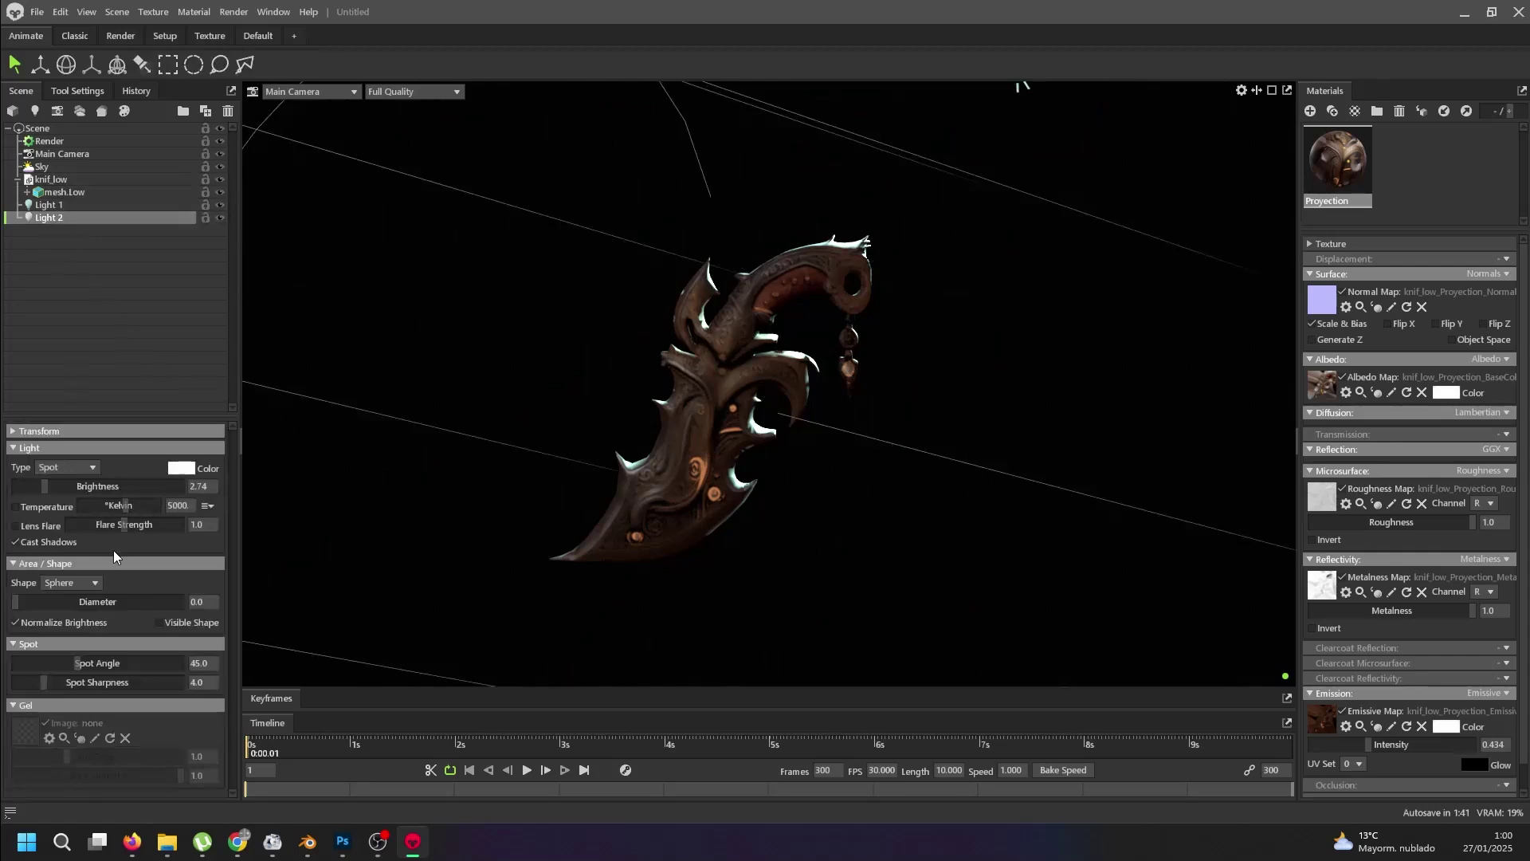
left_click_drag(44, 486, 51, 480)
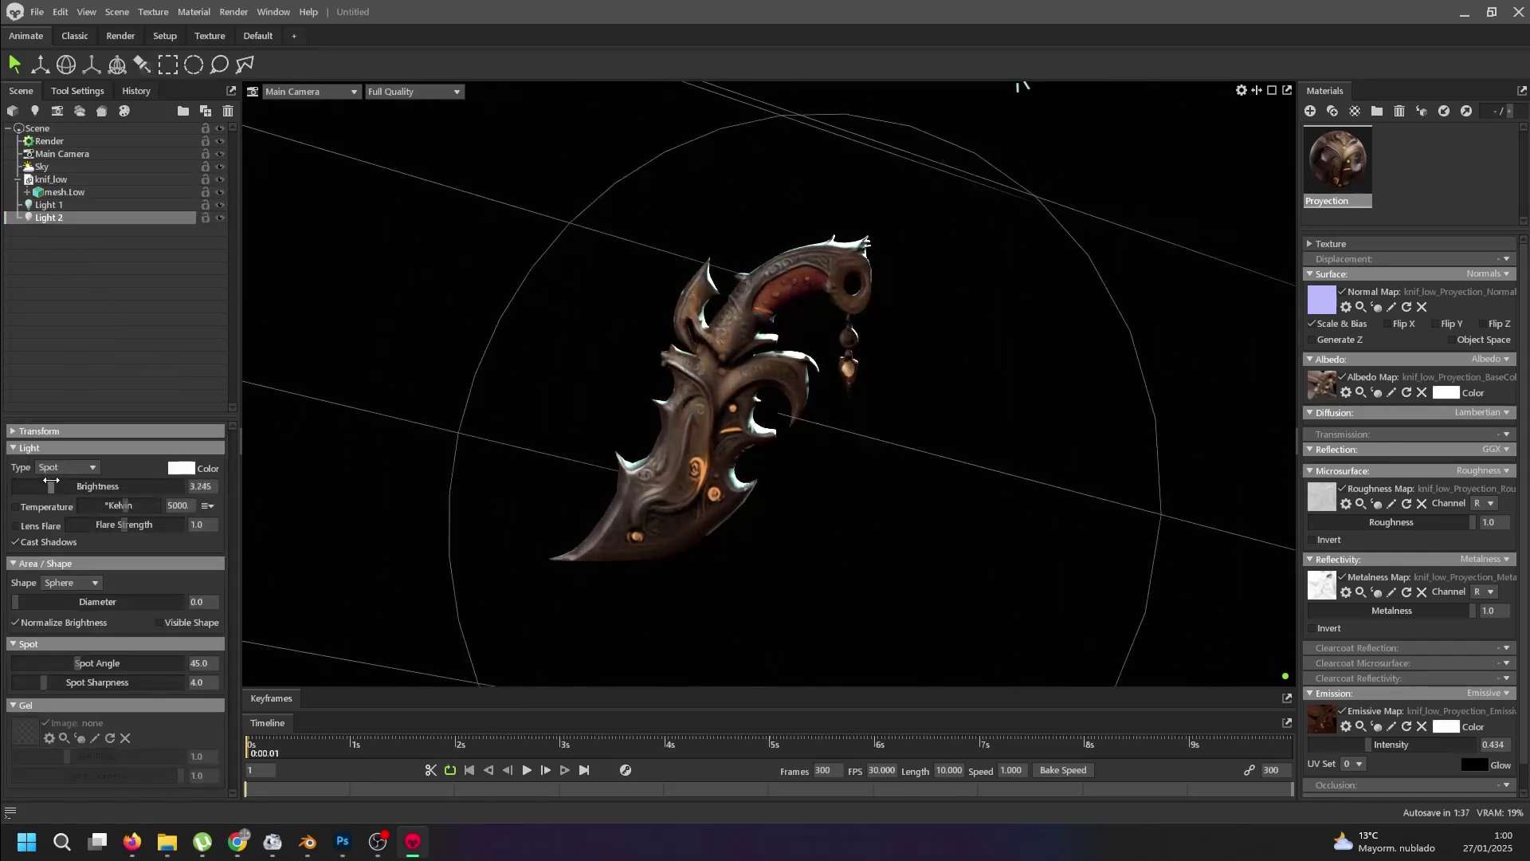
- Change Light 2's color to a light pink, ffb2b2
left_click(173, 471)
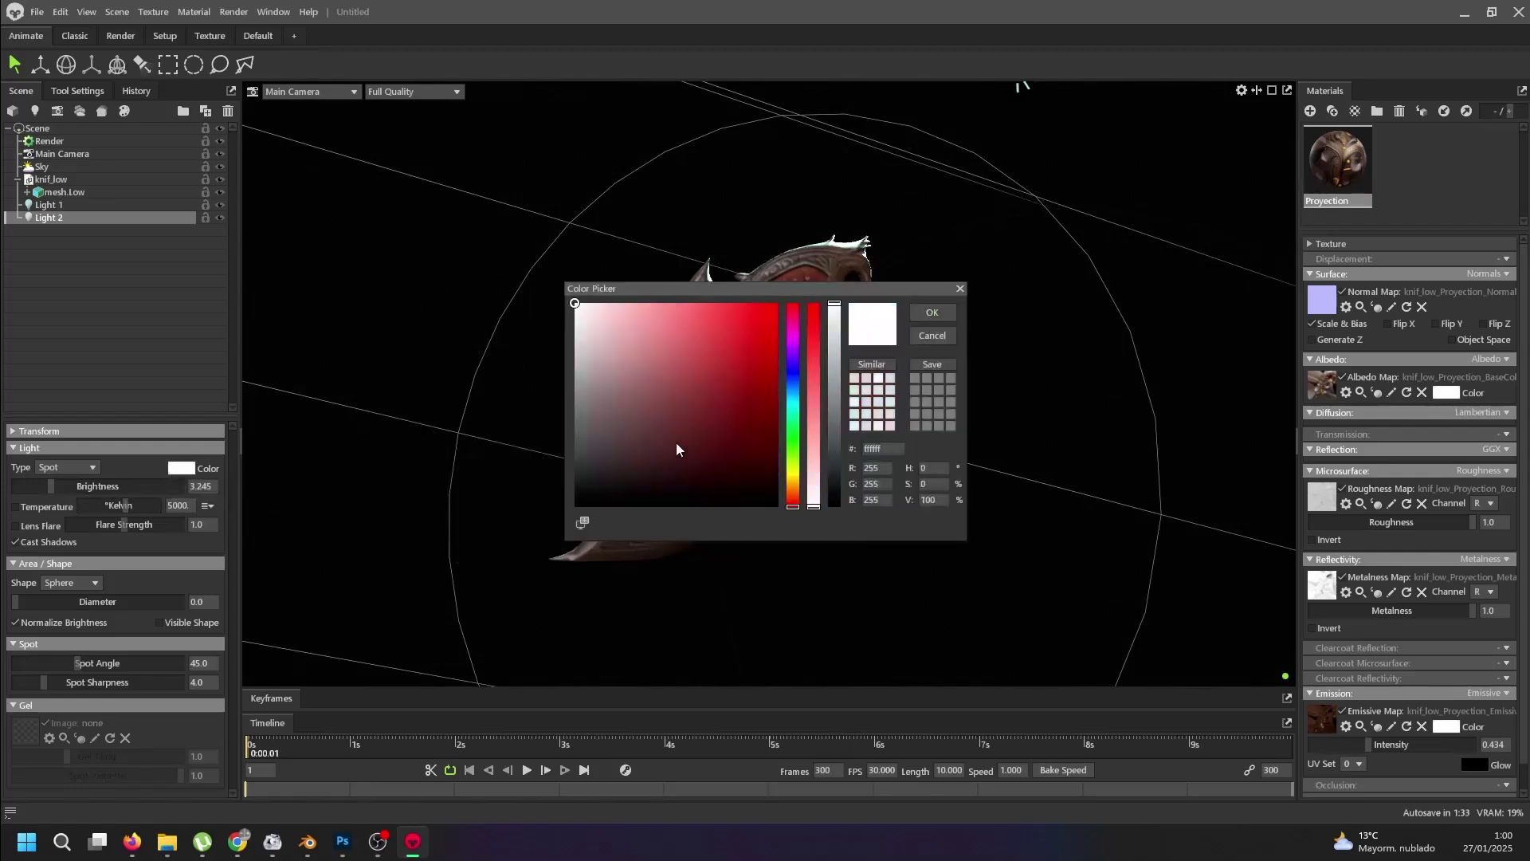
left_click_drag(575, 304, 635, 303)
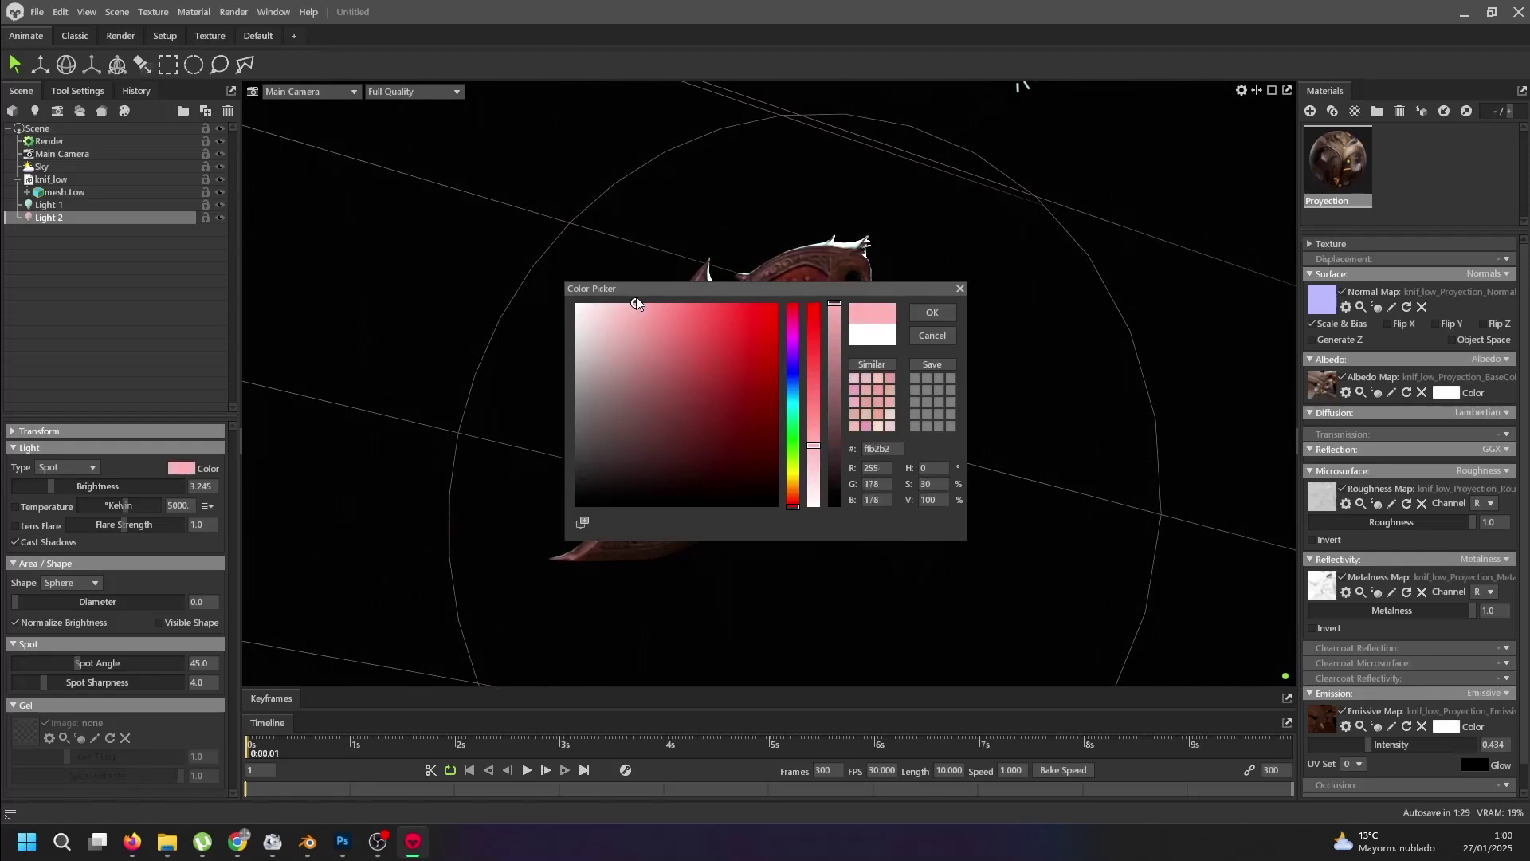
left_click(931, 312)
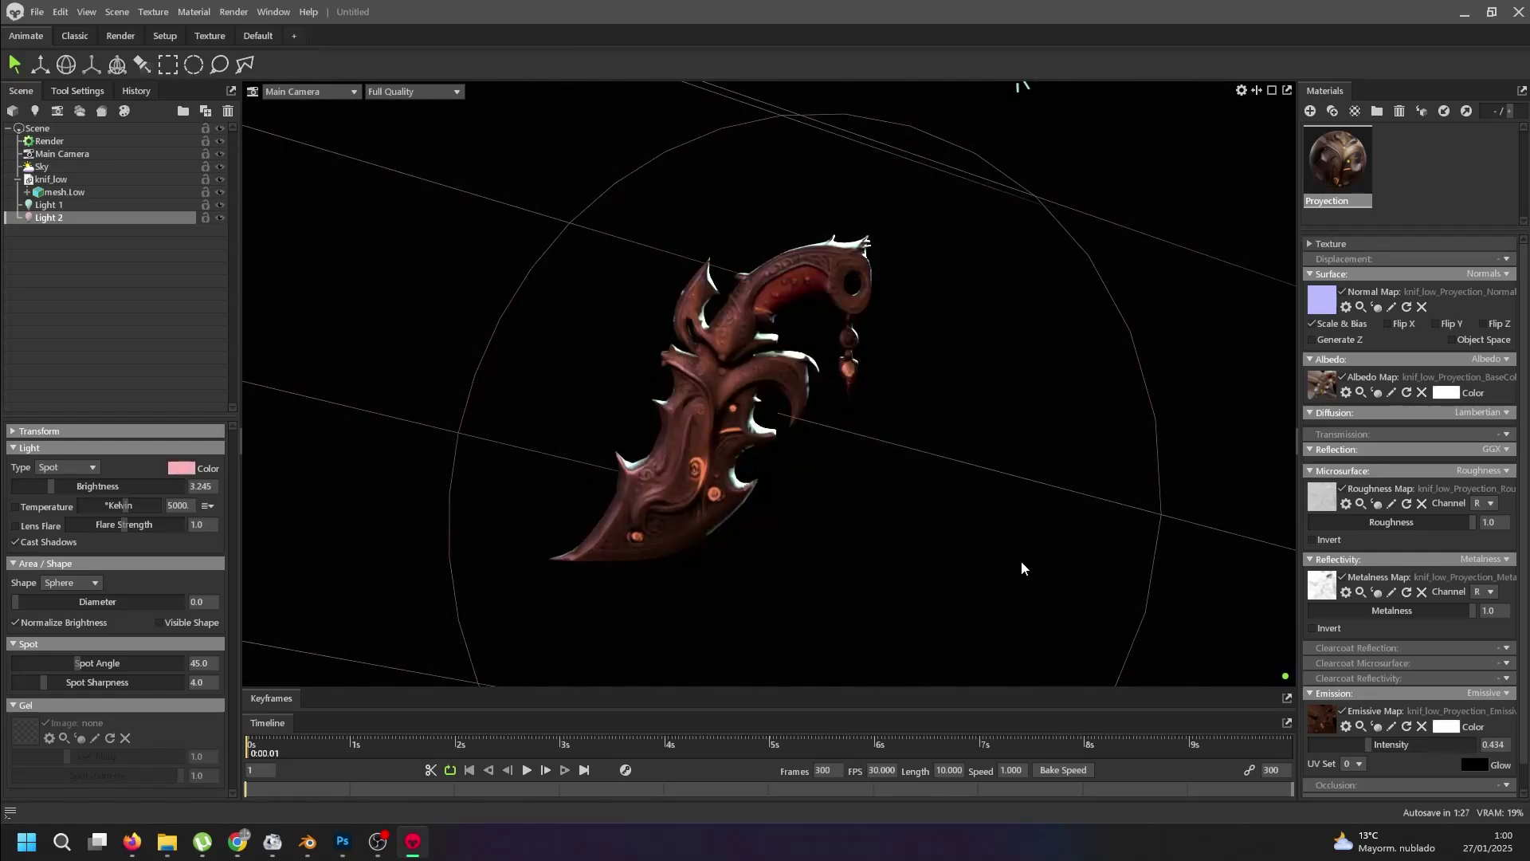
- Raise the Proyection material's emissive intensity to 1.486, recolor Light 2 to pale green b2ffd0 and check the lit knife
scroll(1458, 667, "down", 1)
mouse_move(1368, 718)
left_mouse_down()
mouse_move(1413, 716)
mouse_move(1398, 710)
left_mouse_up()
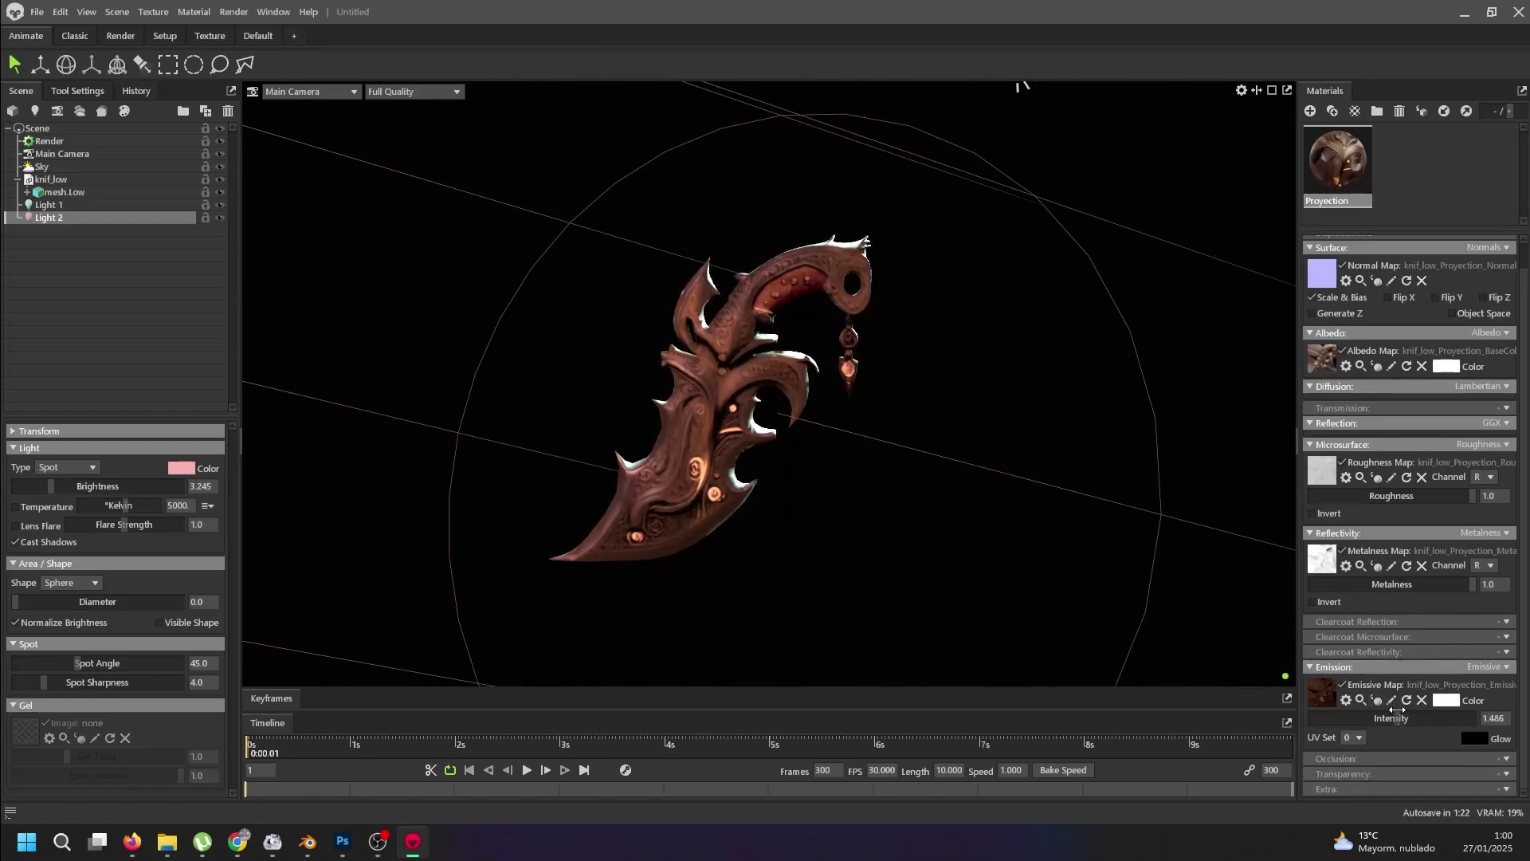
left_click(181, 467)
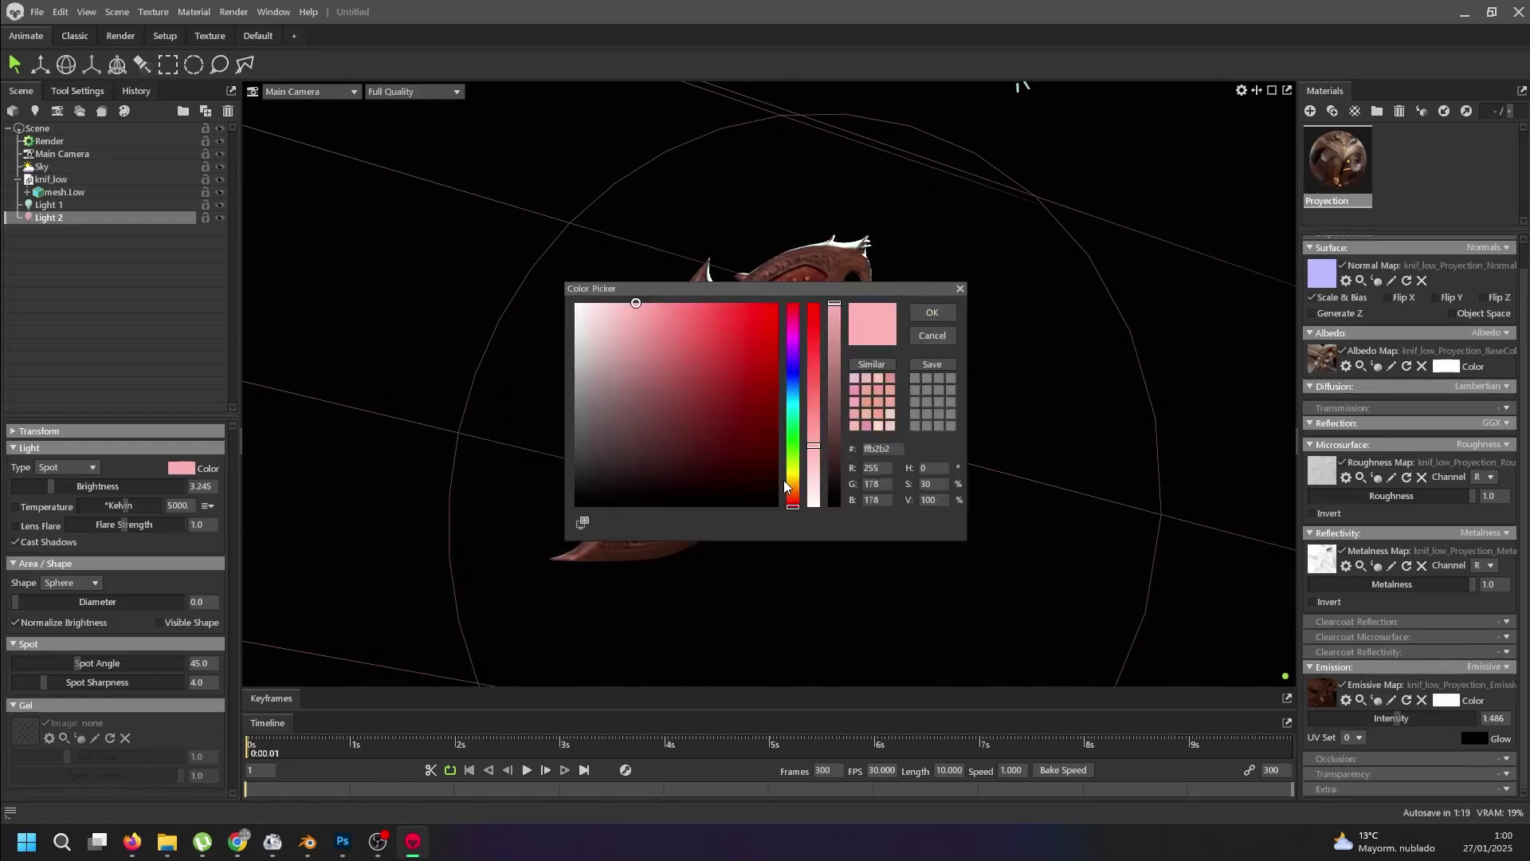
left_click_drag(785, 487, 792, 433)
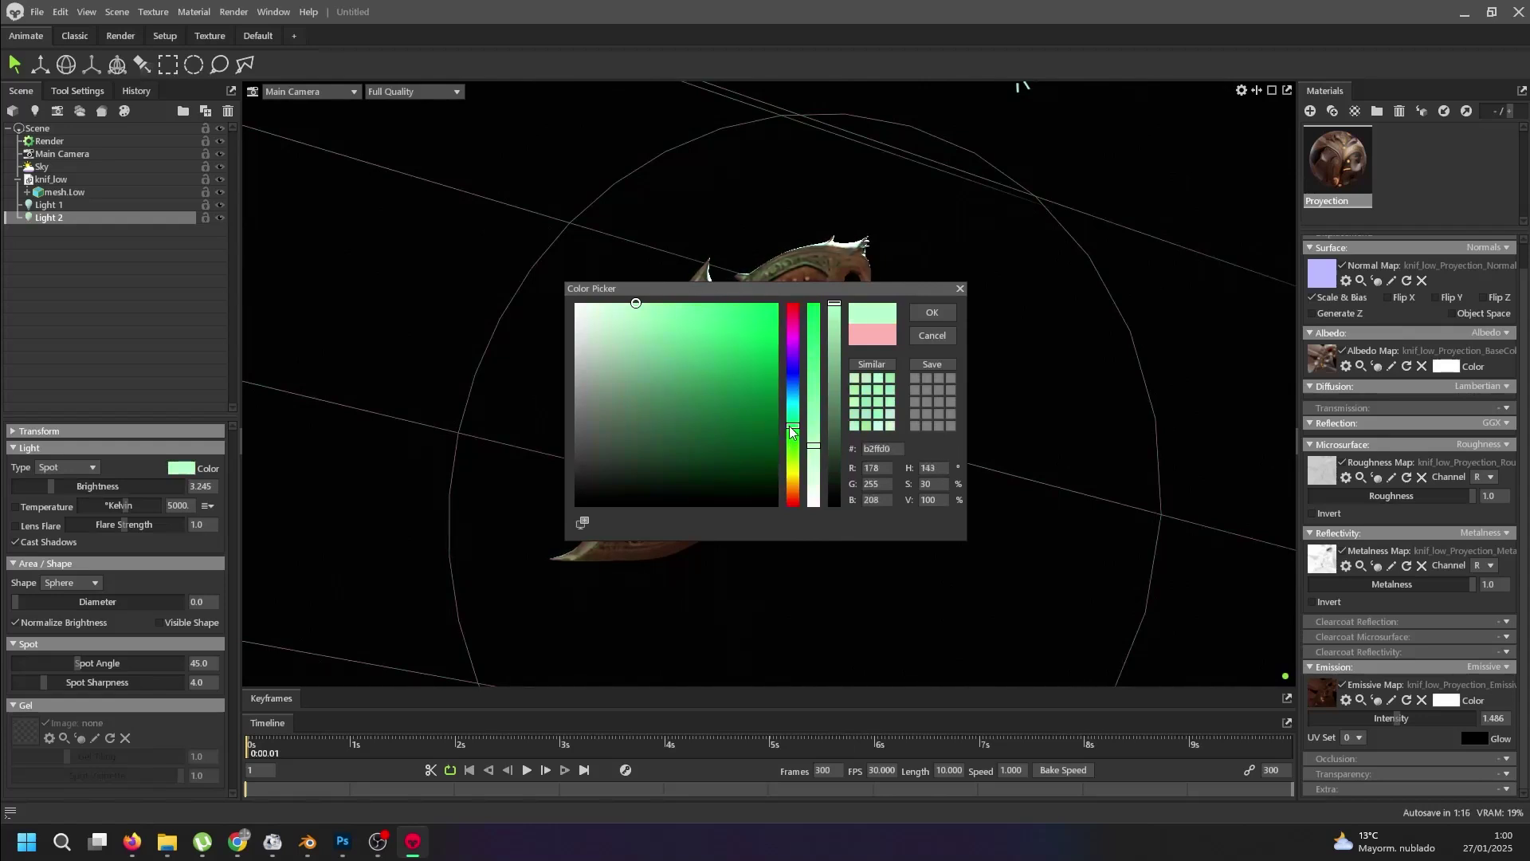
left_click(932, 315)
left_click(734, 600)
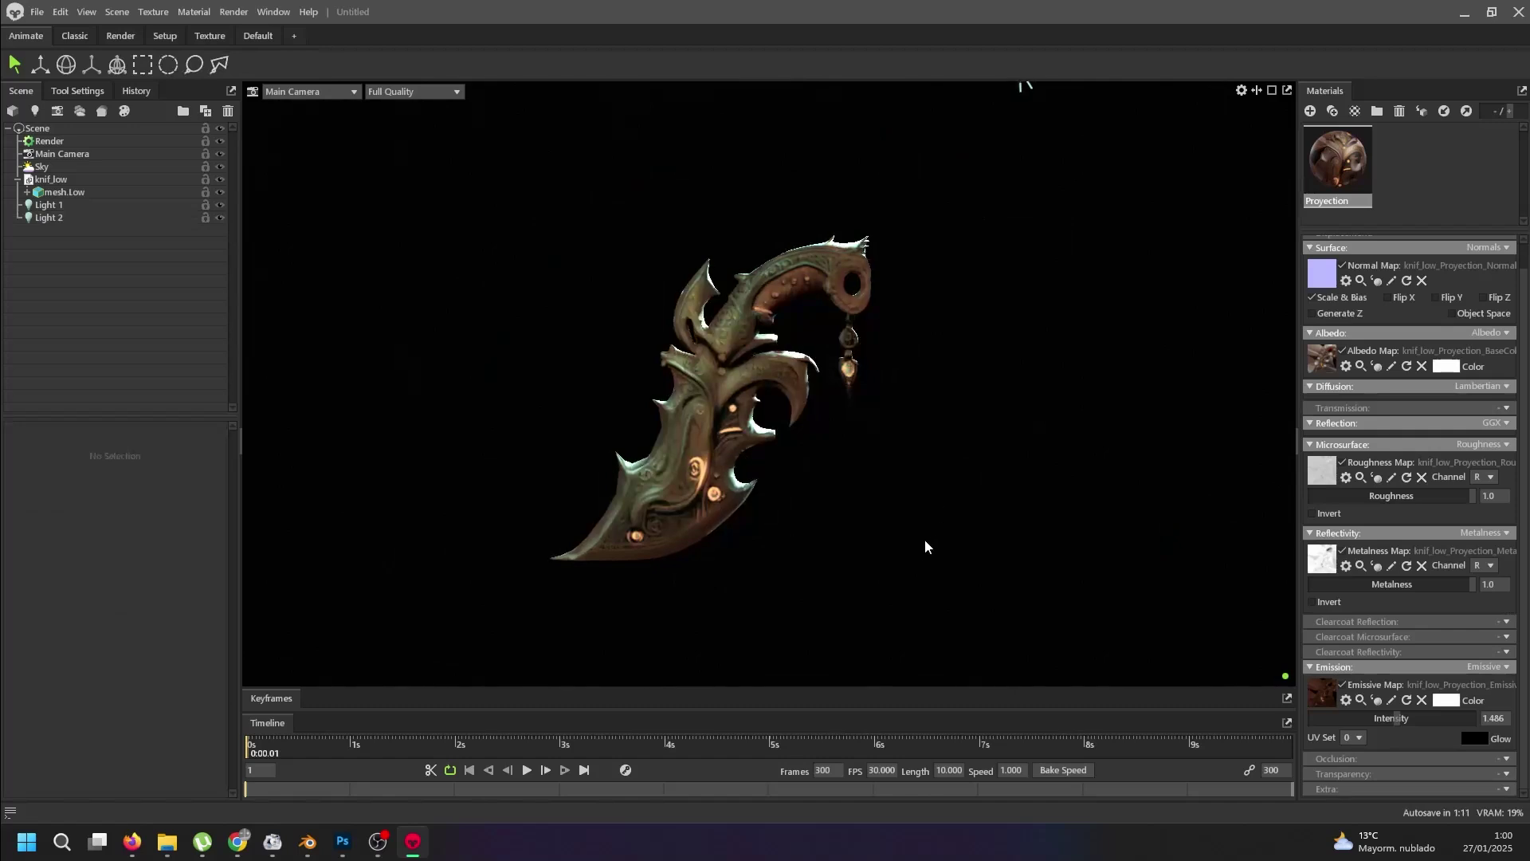
left_click_drag(925, 539, 872, 380)
middle_click_drag(872, 372, 798, 461)
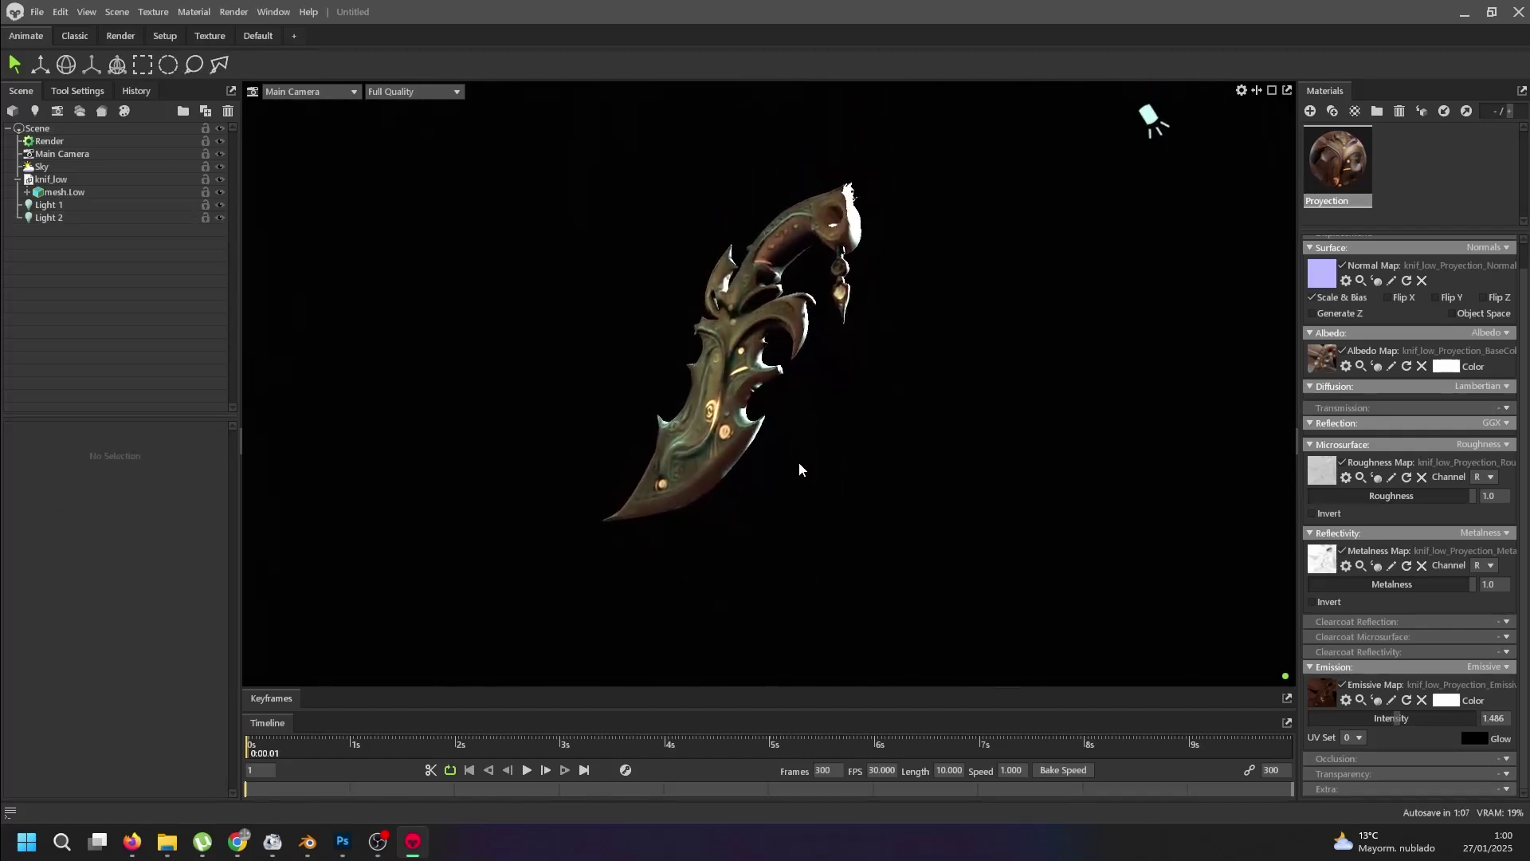
- Add a third light of type Omni with a rectangle shape 0.244 wide and 2.191 high
left_click(33, 112)
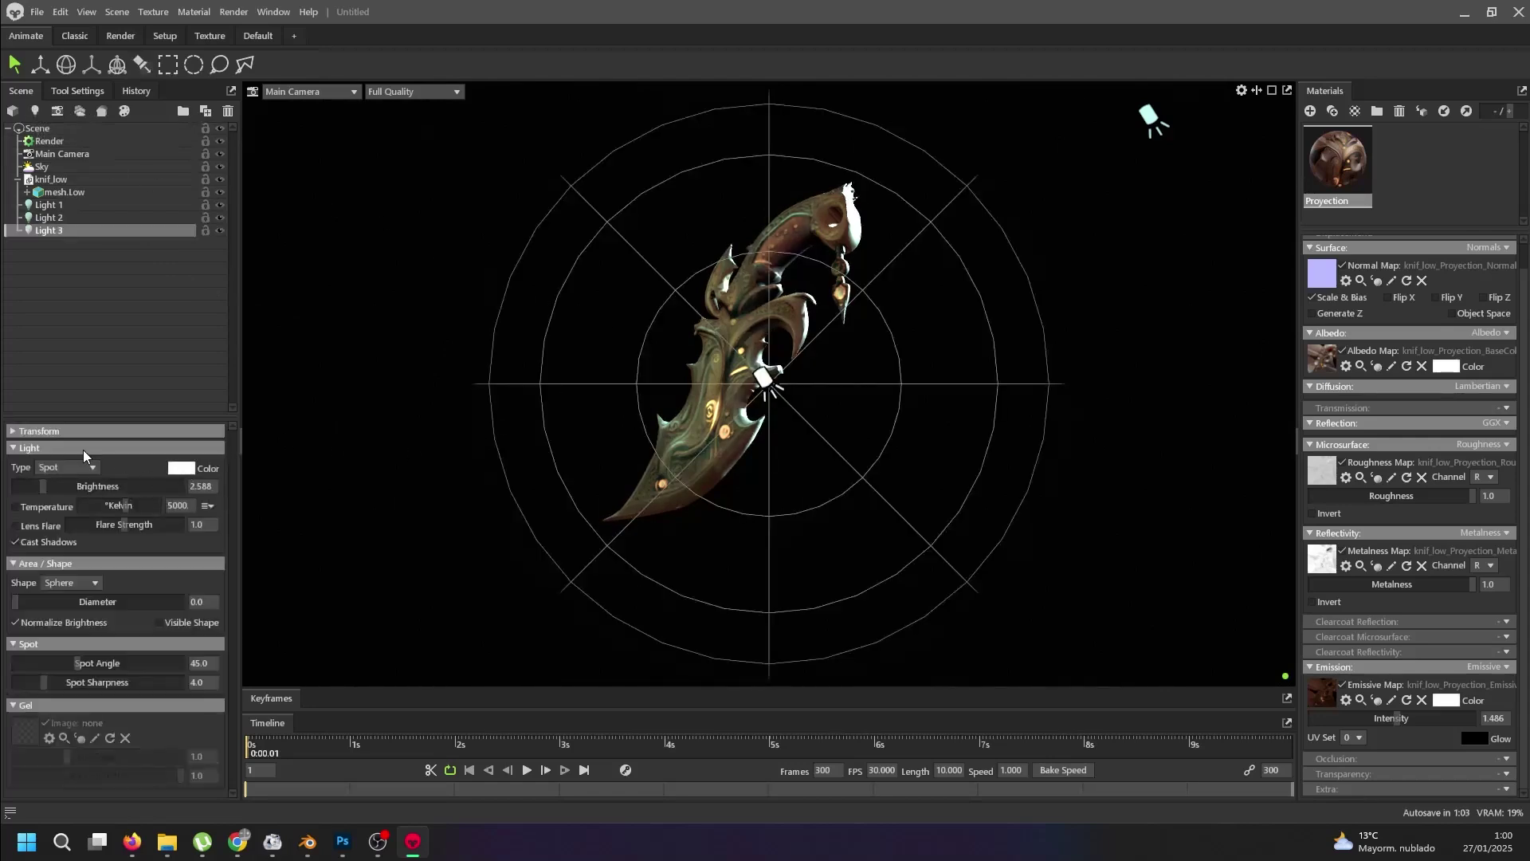
left_click(65, 465)
left_click(65, 511)
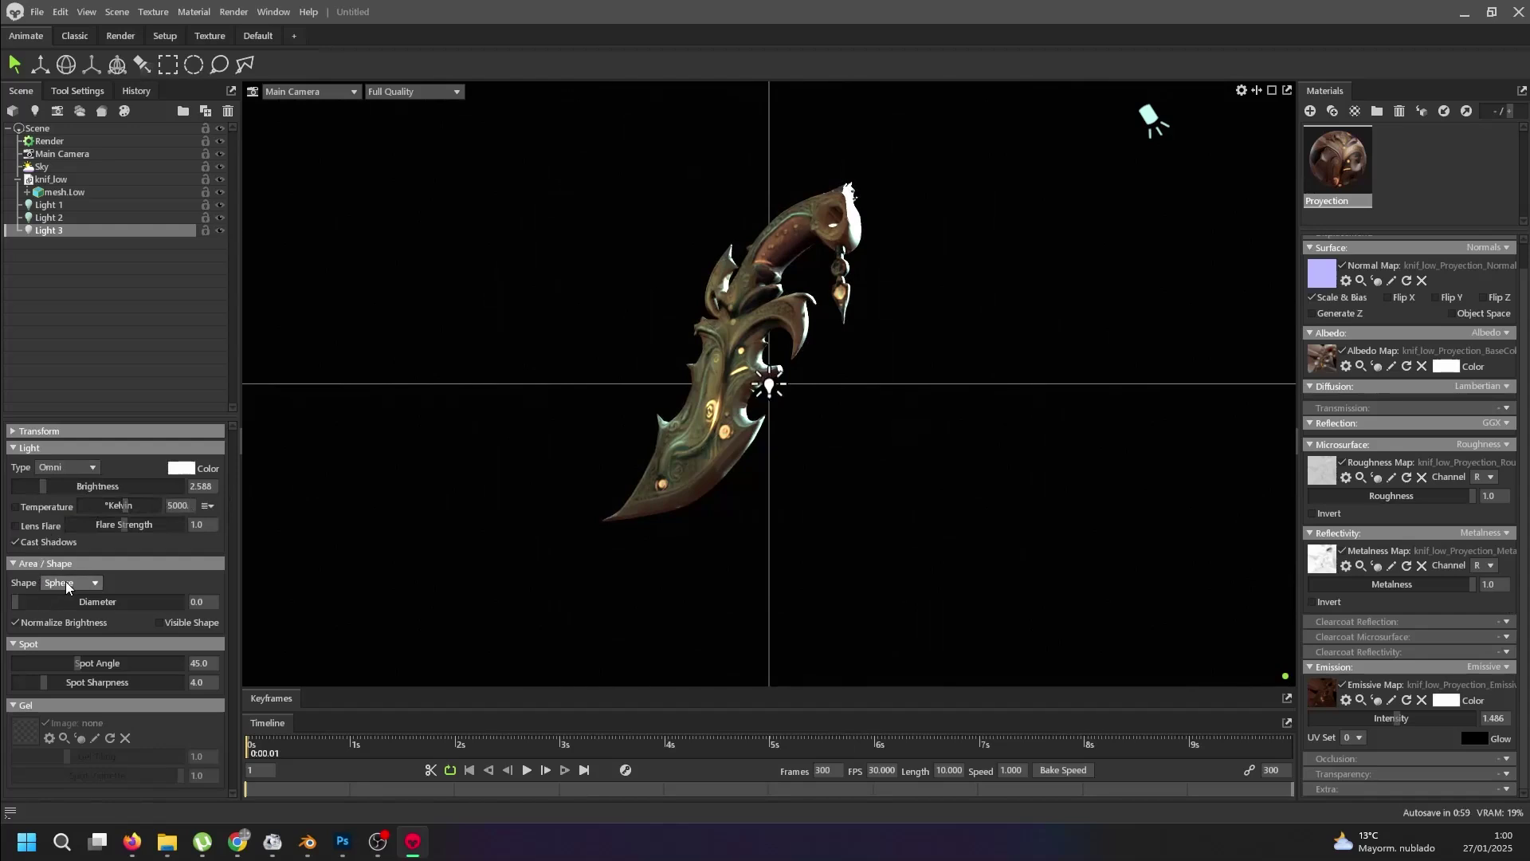
left_click(78, 611)
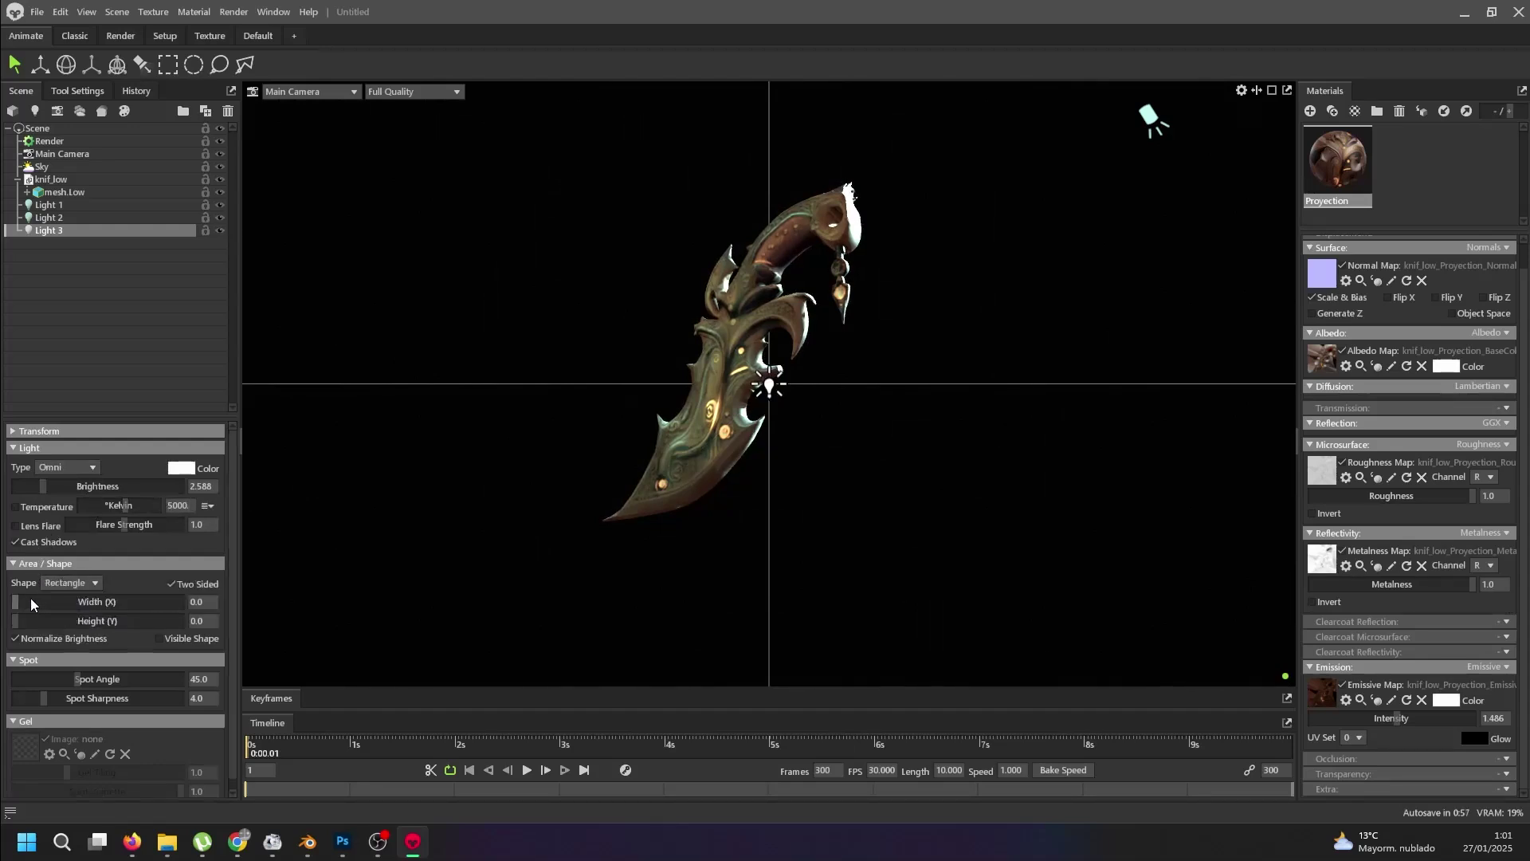
left_click_drag(30, 599, 48, 621)
- Raise Light 3's brightness to 2.957 and check the knife's lighting from another angle
left_click_drag(900, 372, 817, 478)
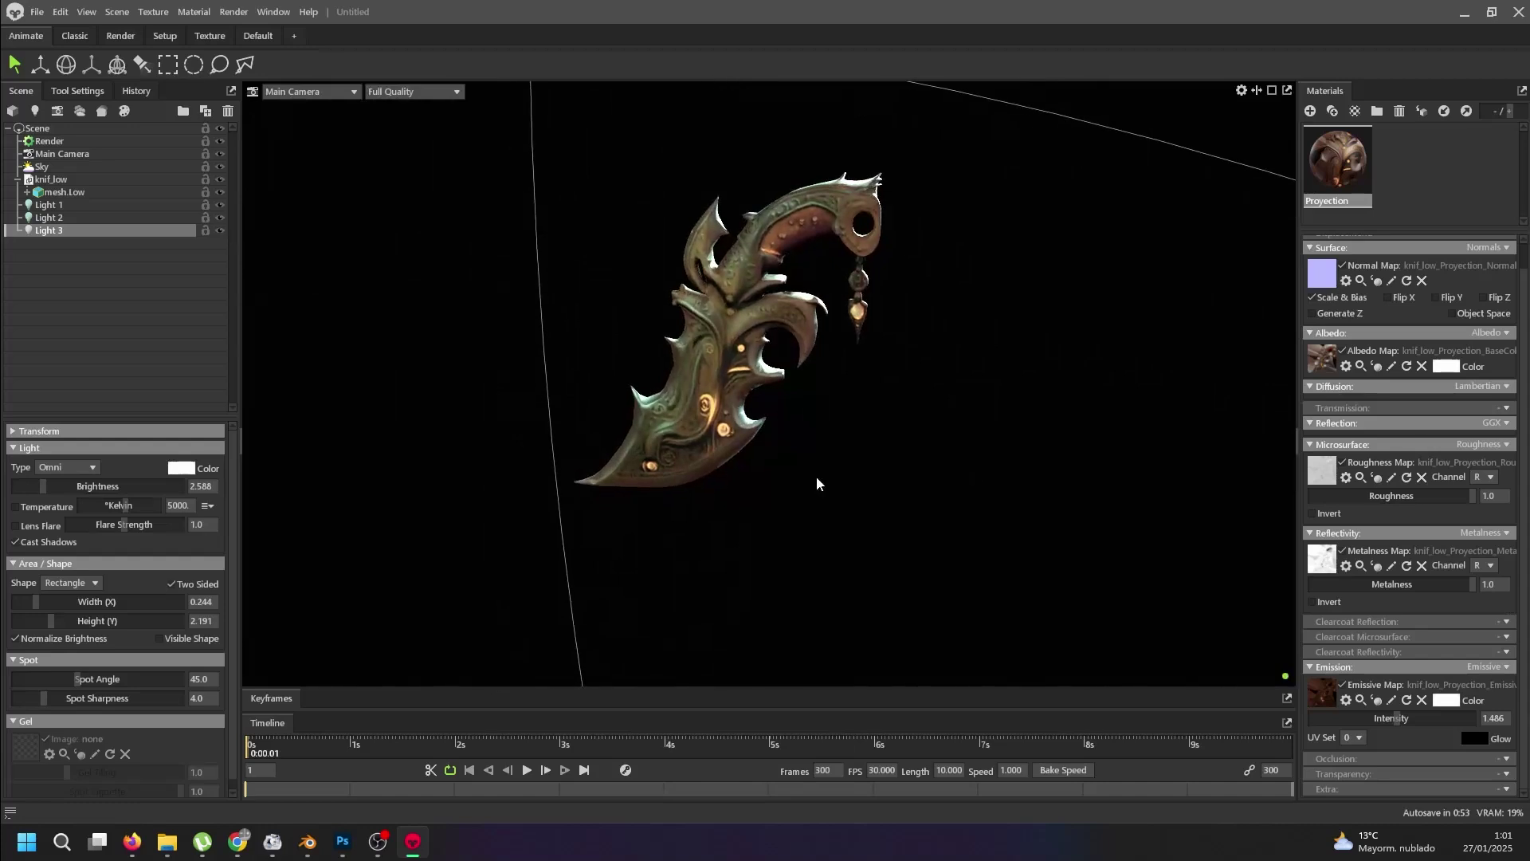
mouse_move(37, 491)
left_mouse_down()
mouse_move(87, 485)
mouse_move(48, 489)
left_mouse_up()
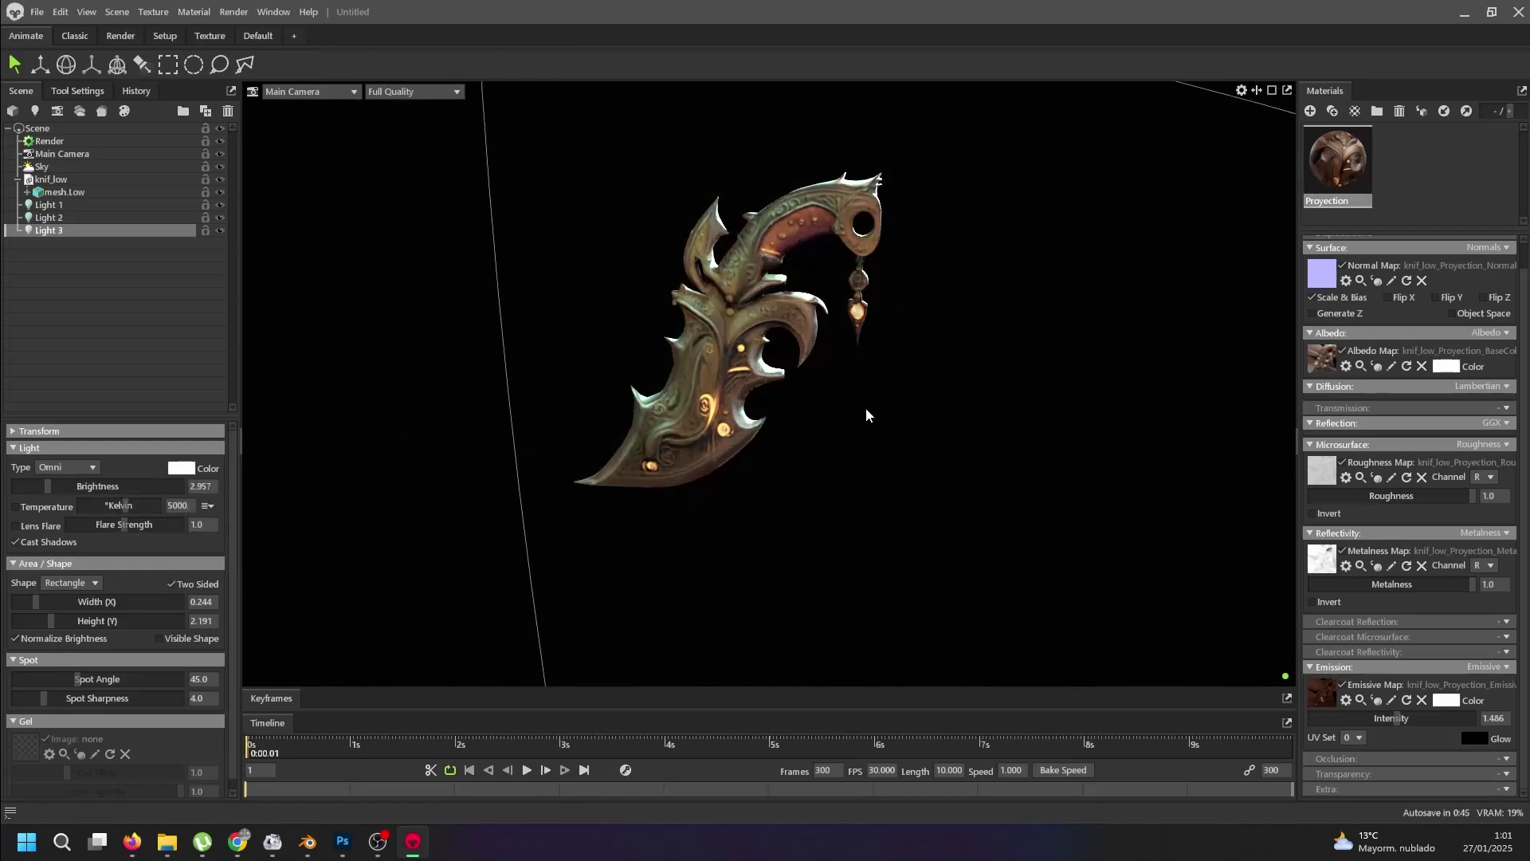
left_click_drag(866, 408, 789, 454)
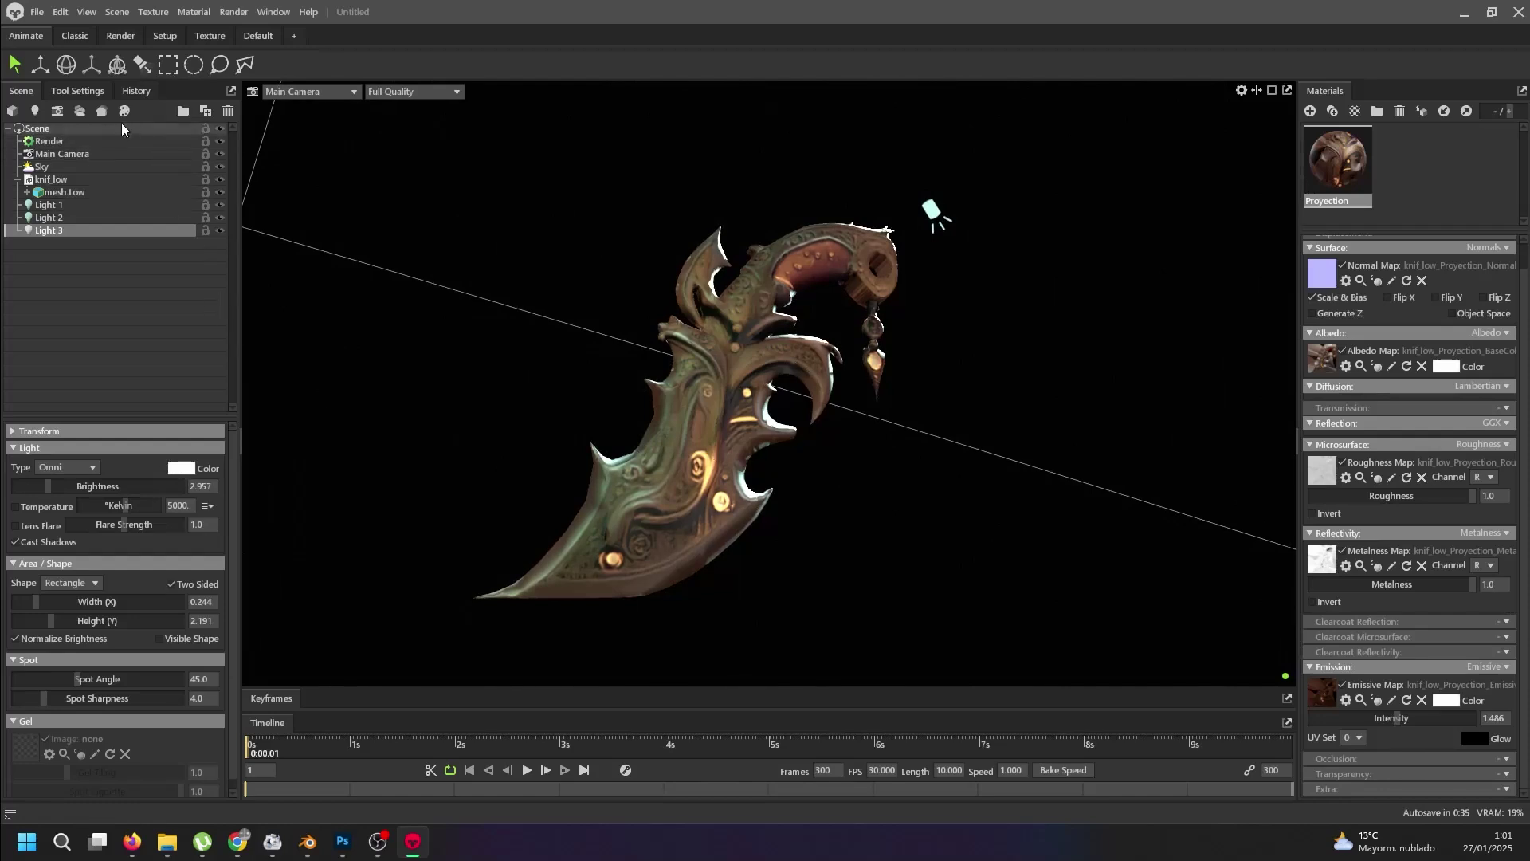
- Turn on the main camera's safe frame, set its focal length to 55 mm and reframe the whole knife
left_click(74, 155)
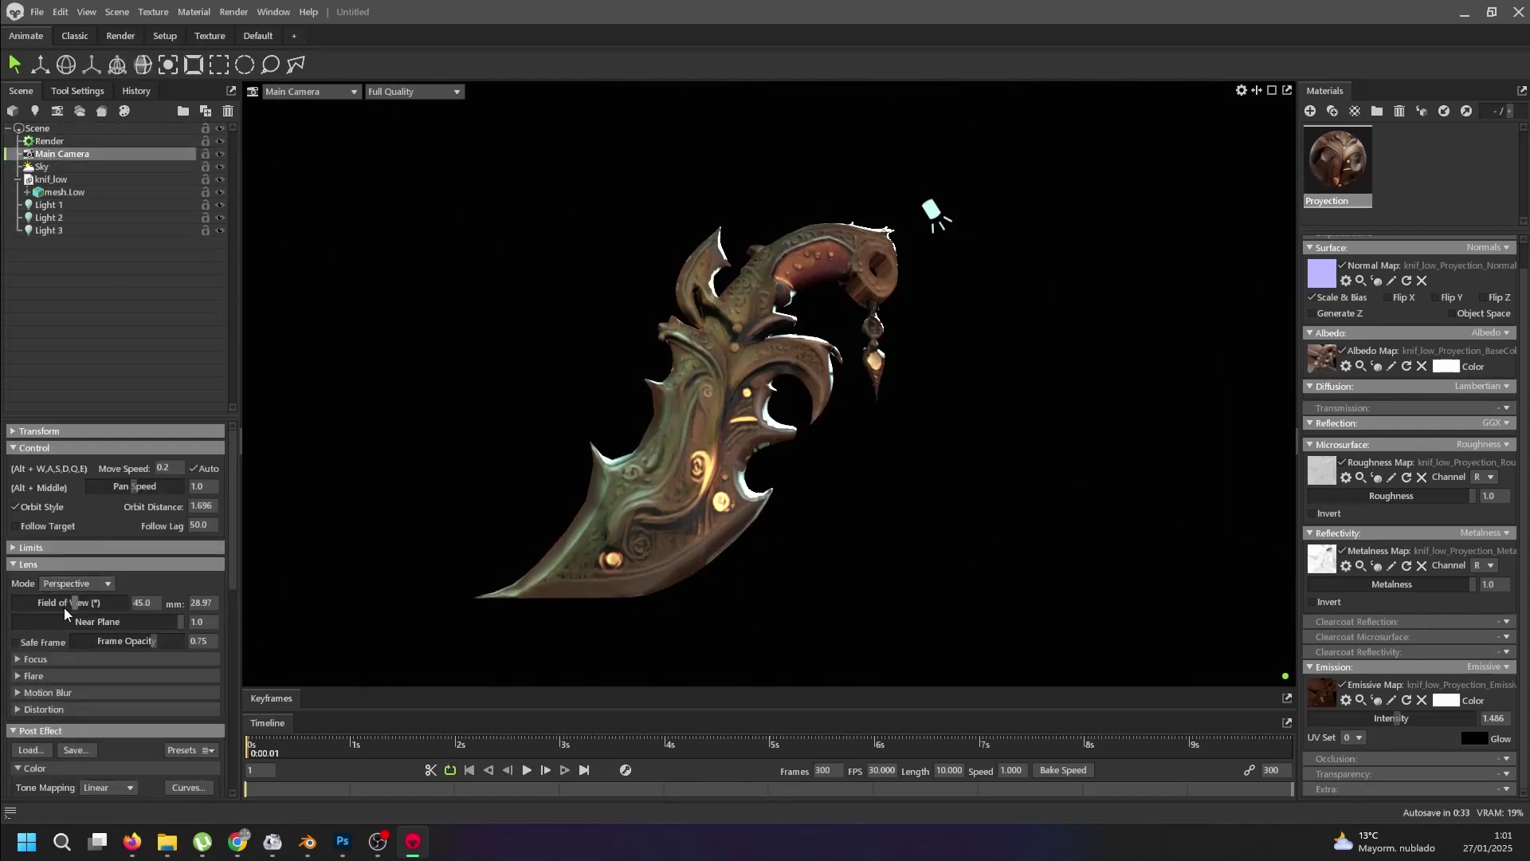
left_click(33, 645)
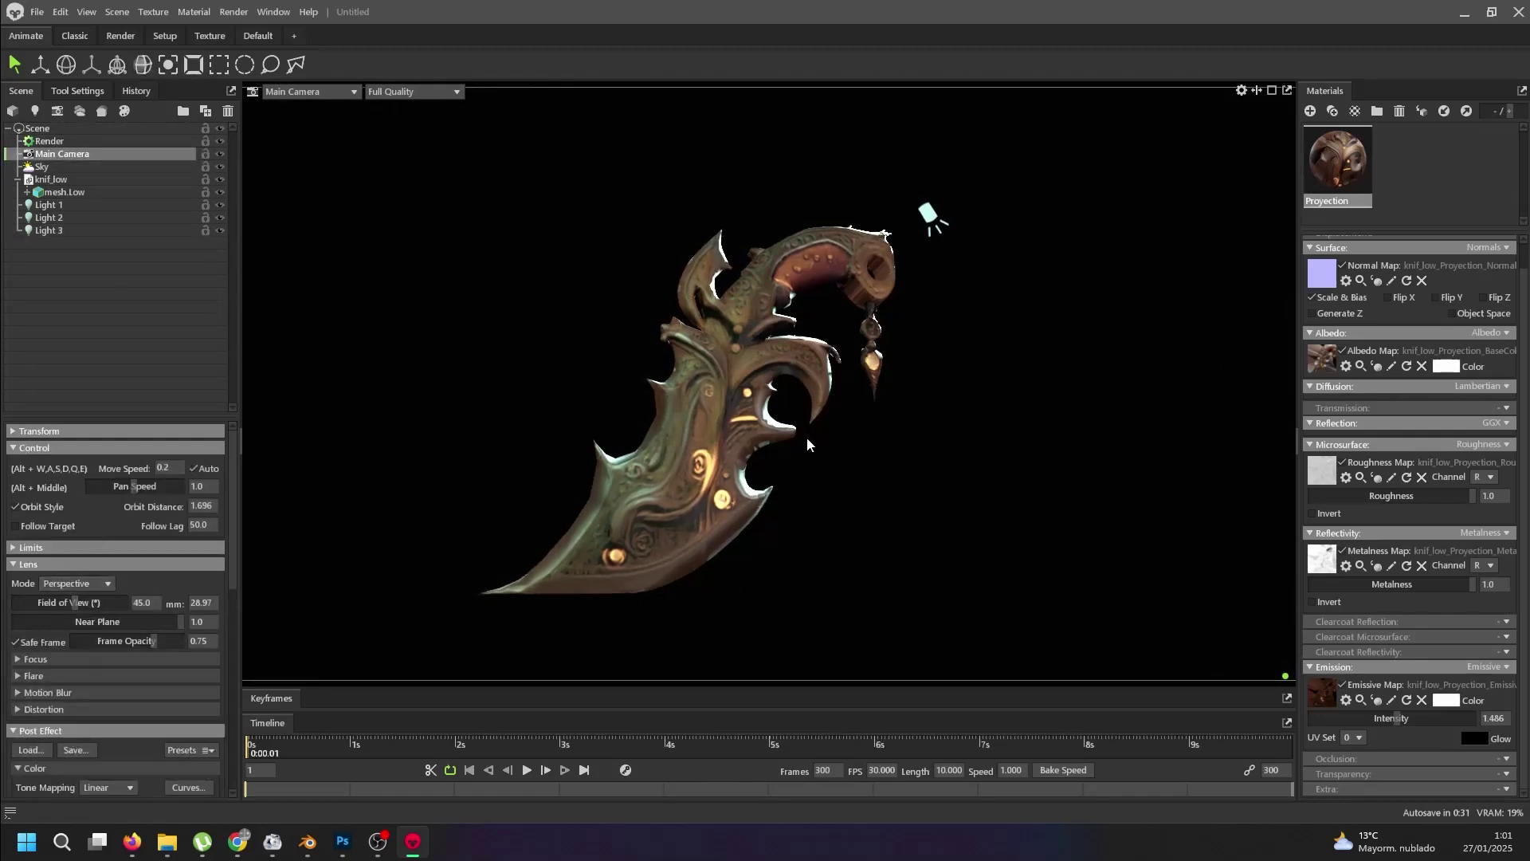
scroll(803, 437, "up", 2)
mouse_move(804, 437)
middle_mouse_down()
mouse_move(926, 390)
mouse_move(826, 456)
middle_mouse_up()
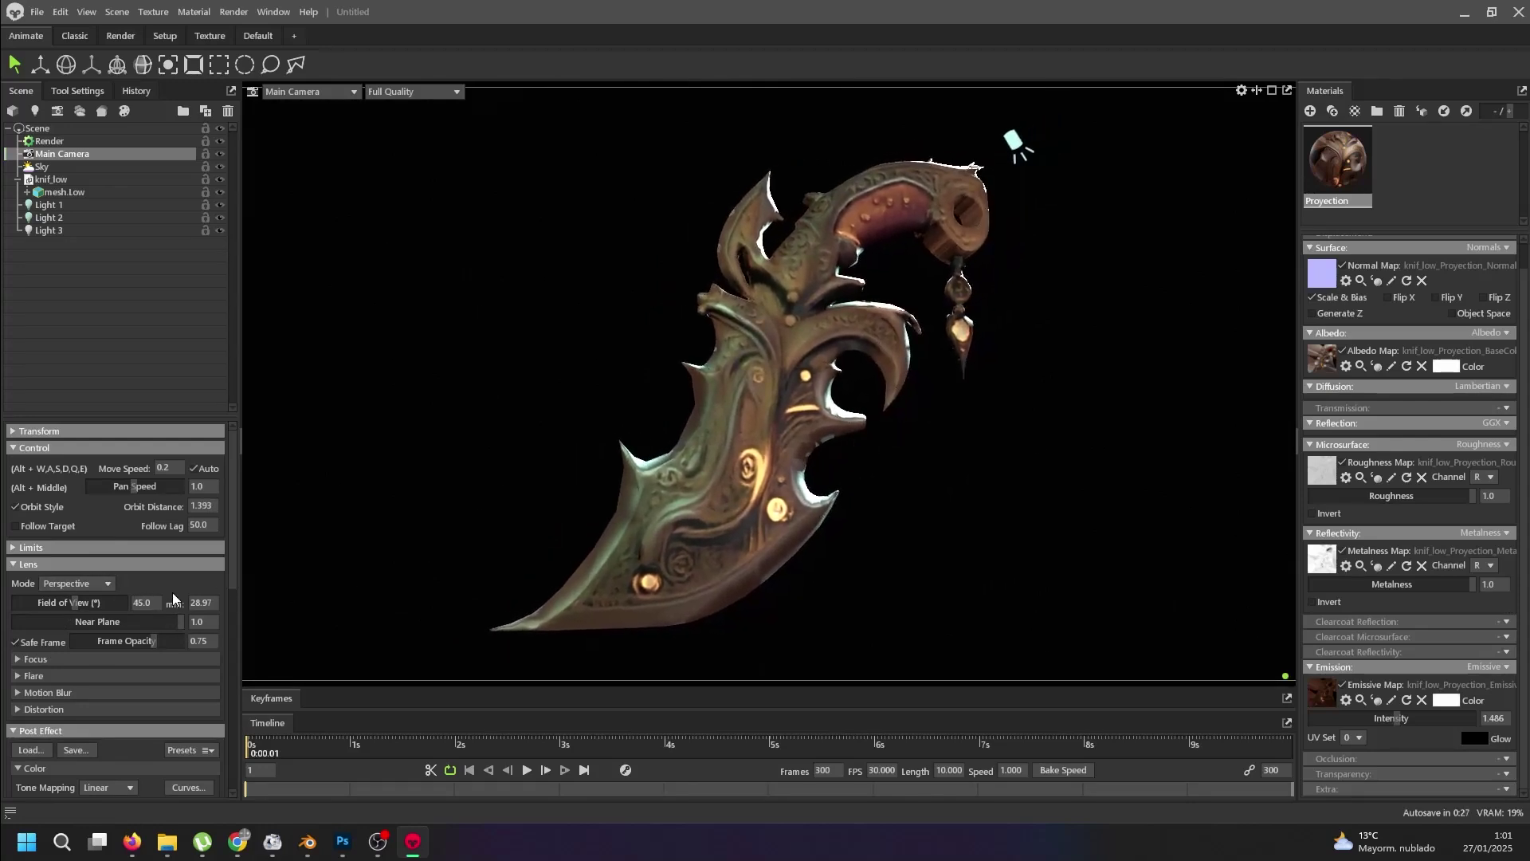
left_click(204, 605)
type("55")
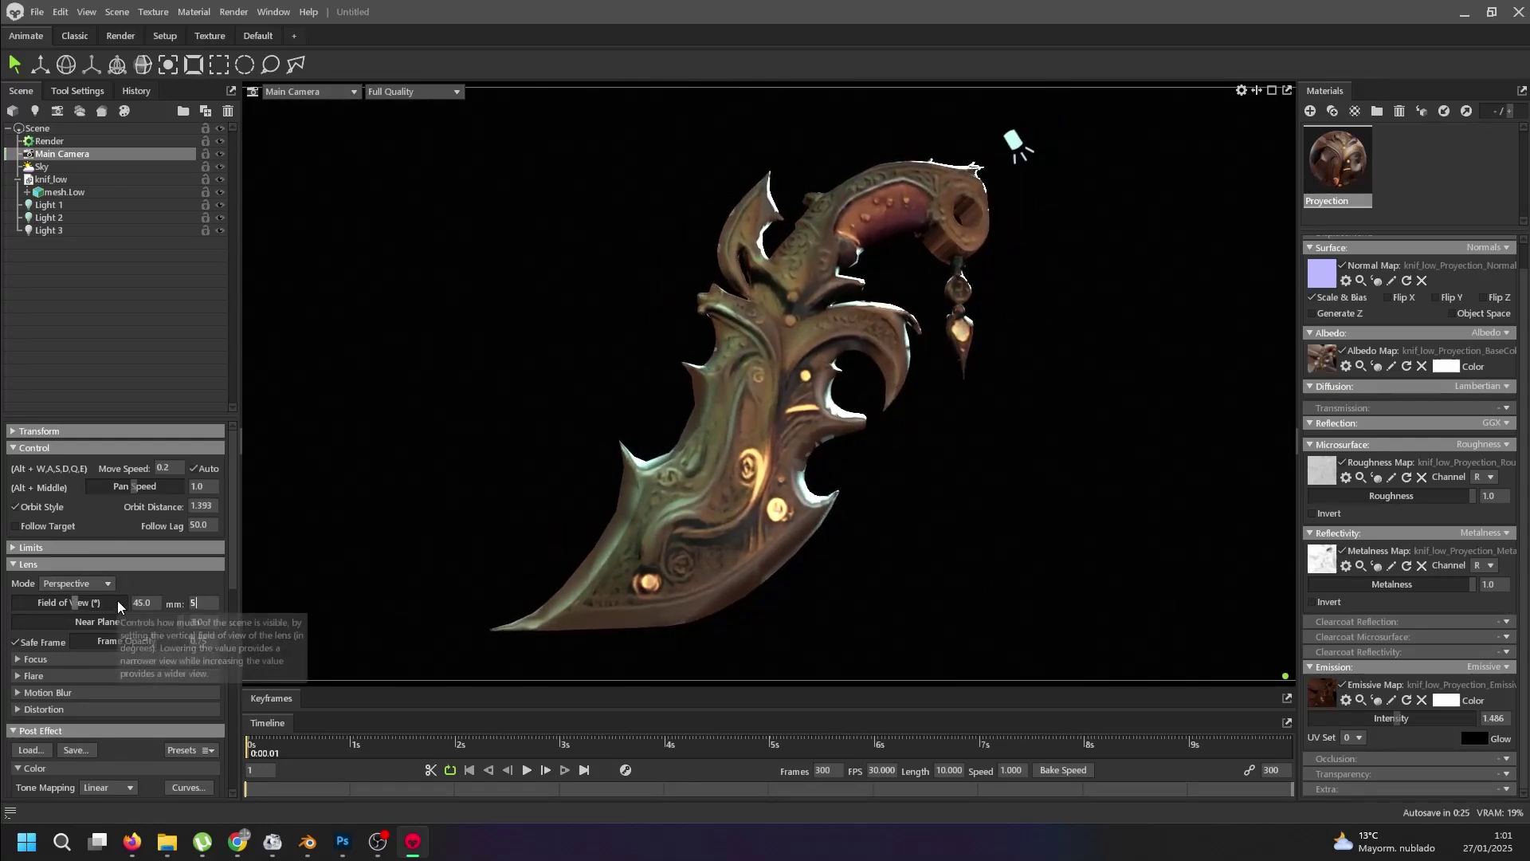
key("Return")
scroll(646, 510, "down", 5)
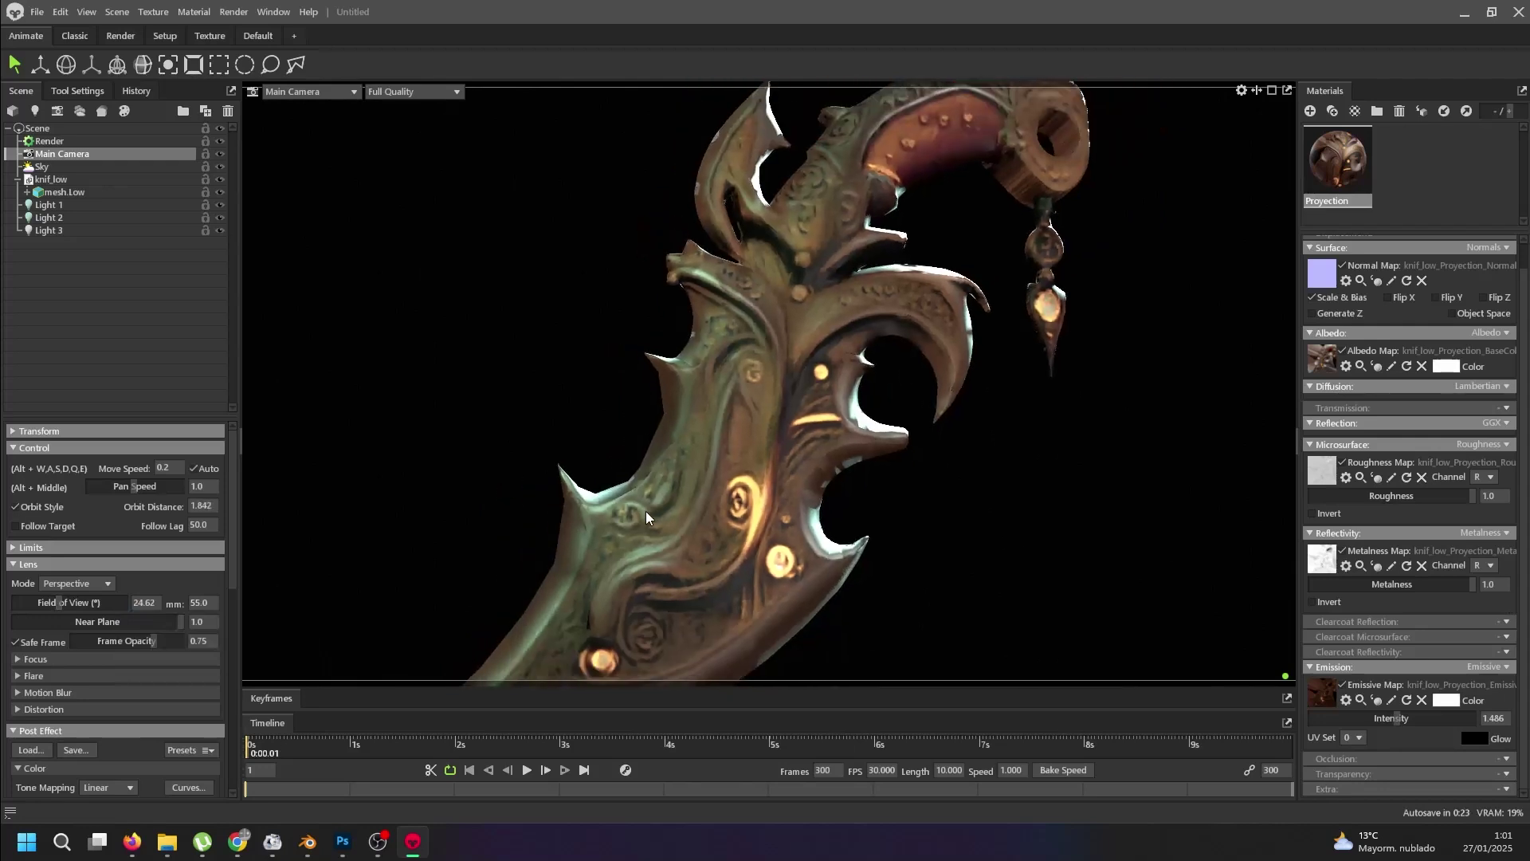
left_click_drag(689, 523, 684, 523)
left_click_drag(841, 375, 820, 444)
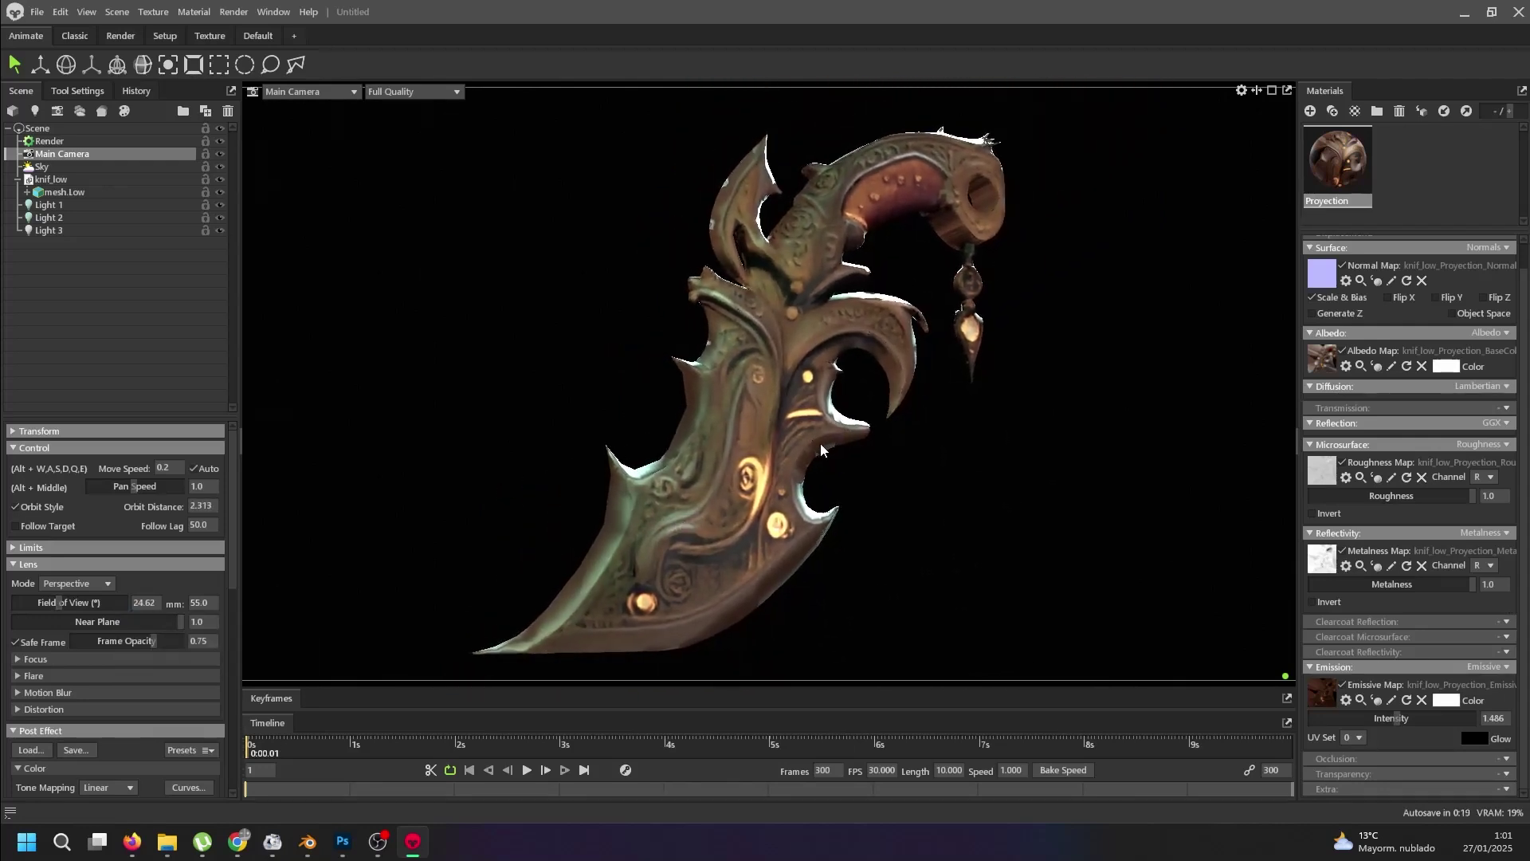
- Lower Light 1's brightness to 2.668 and change its color to light purple, f6b3fa
left_click(56, 206)
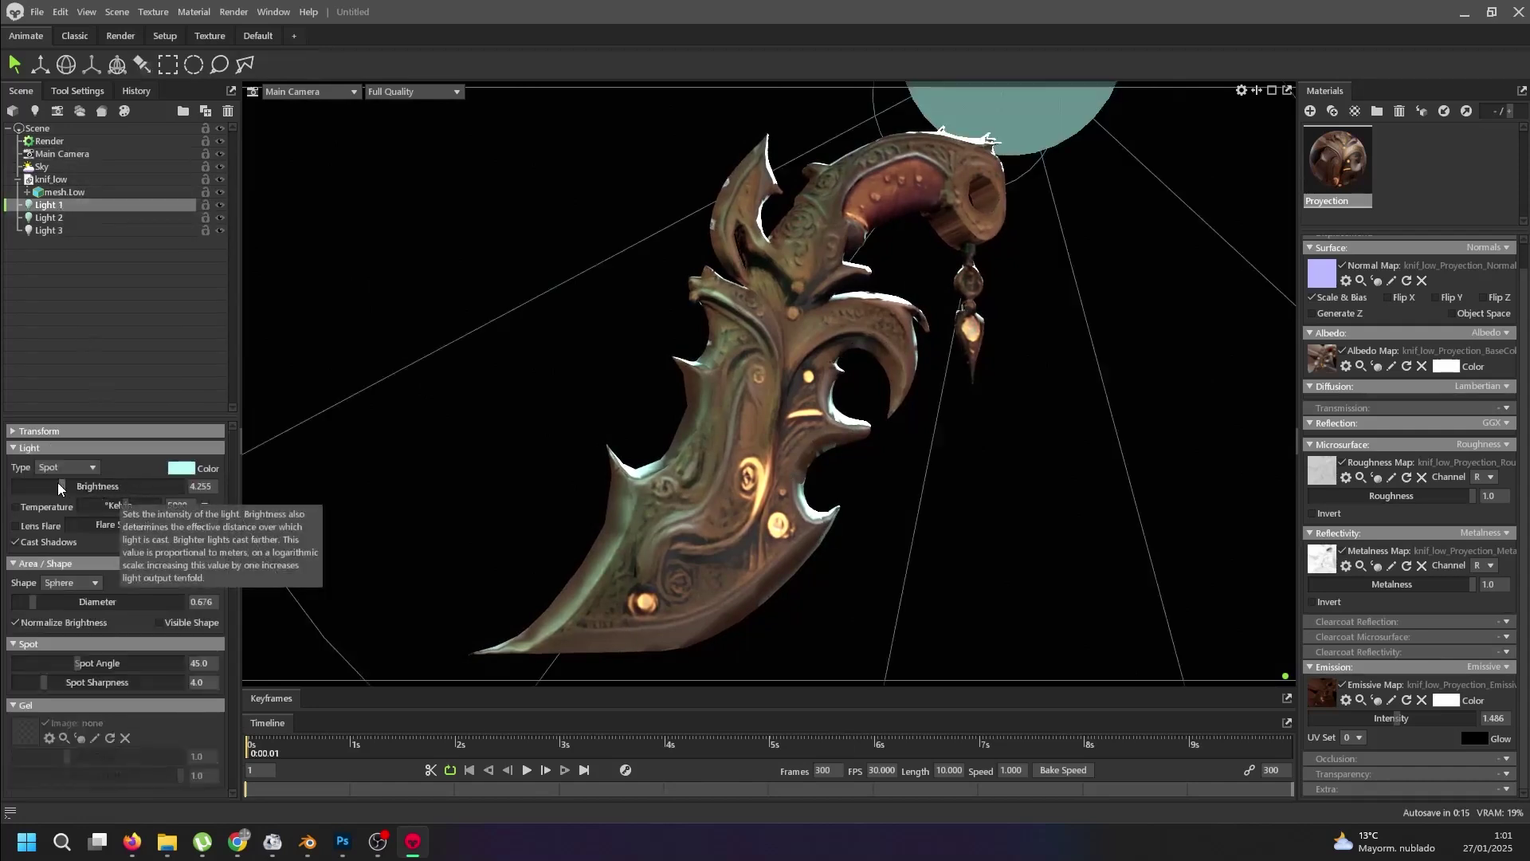
left_click_drag(57, 481, 45, 479)
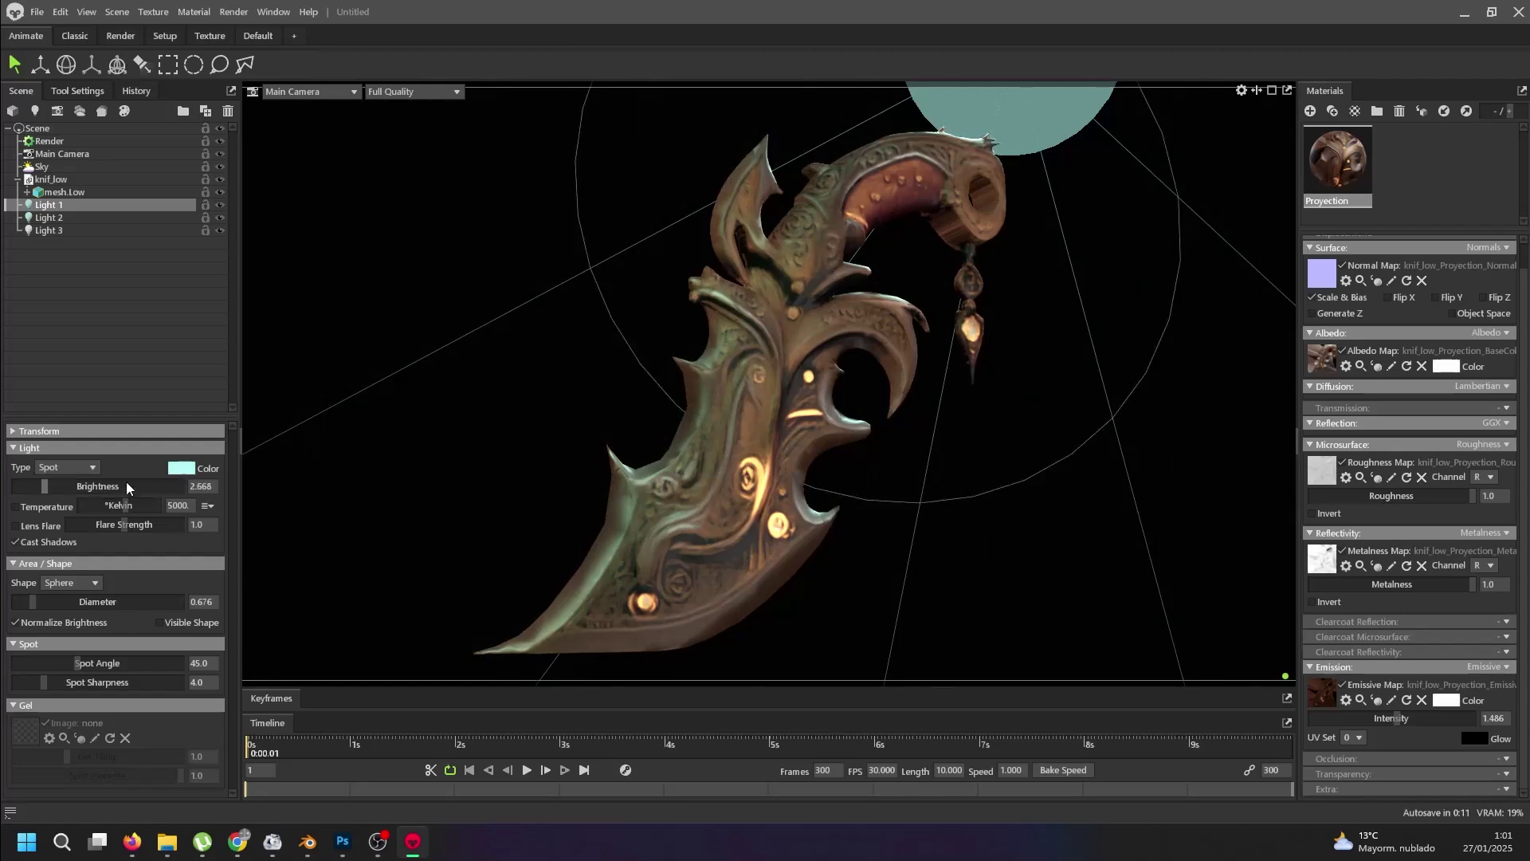
left_click(183, 469)
left_click_drag(787, 371, 784, 343)
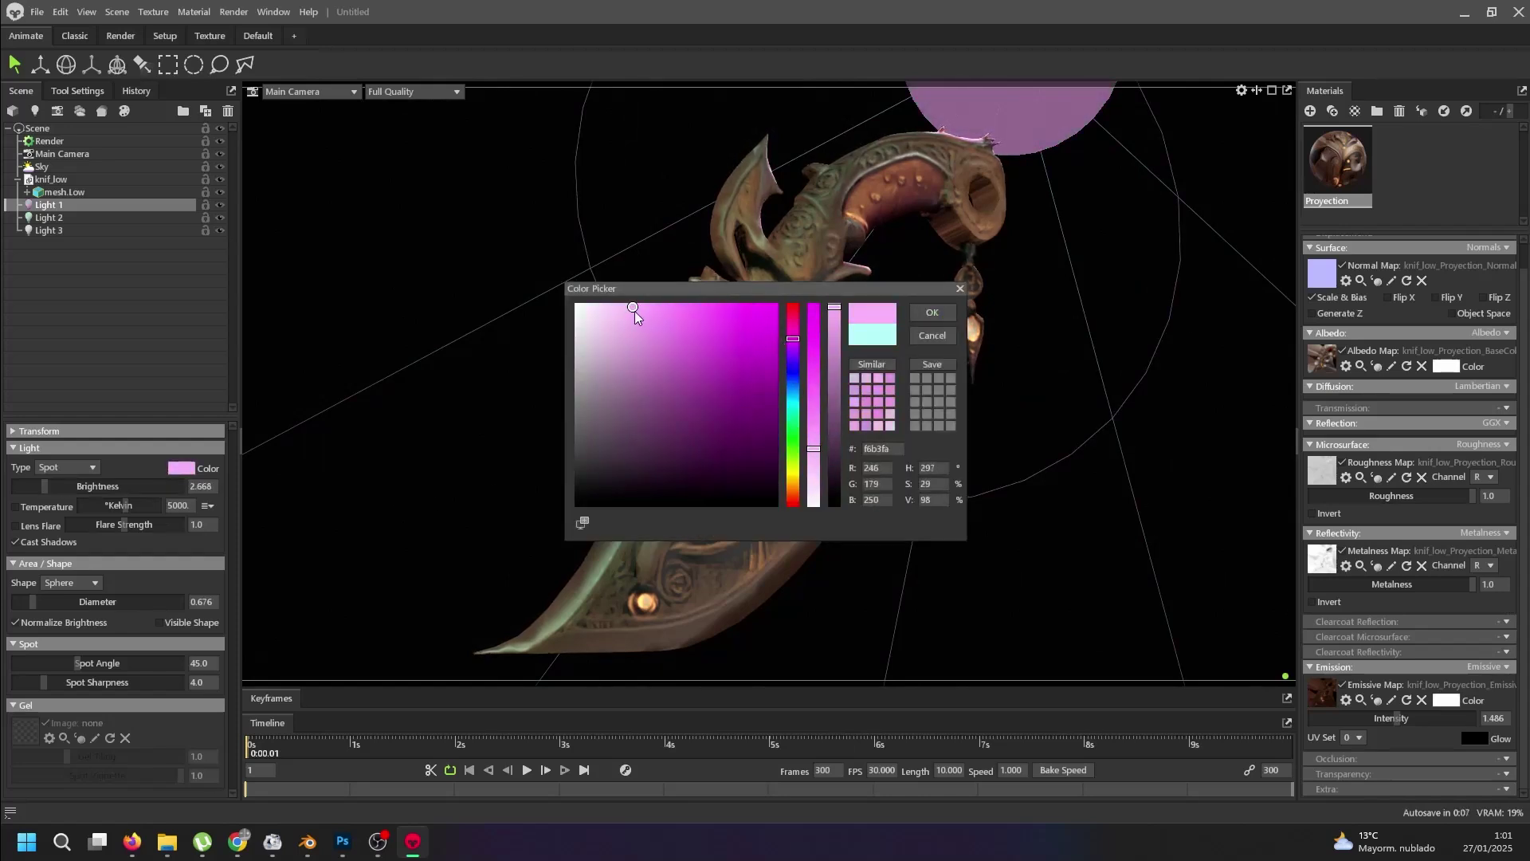
left_click(933, 313)
left_click(1013, 501)
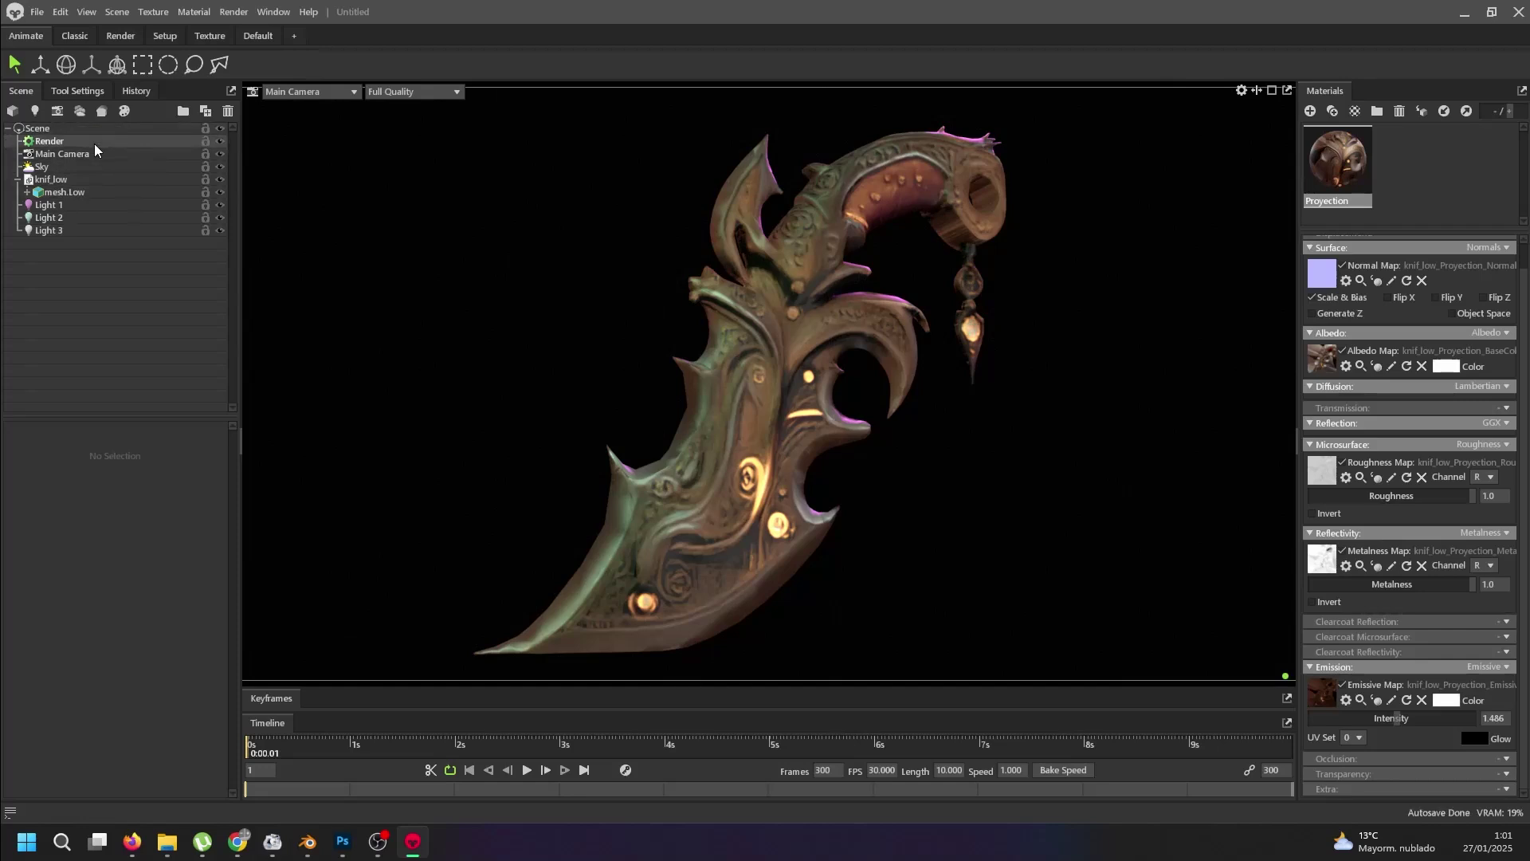
- Set the main camera's bloom brightness to 0.024 and its sharpen strength to 0.905
left_click(70, 153)
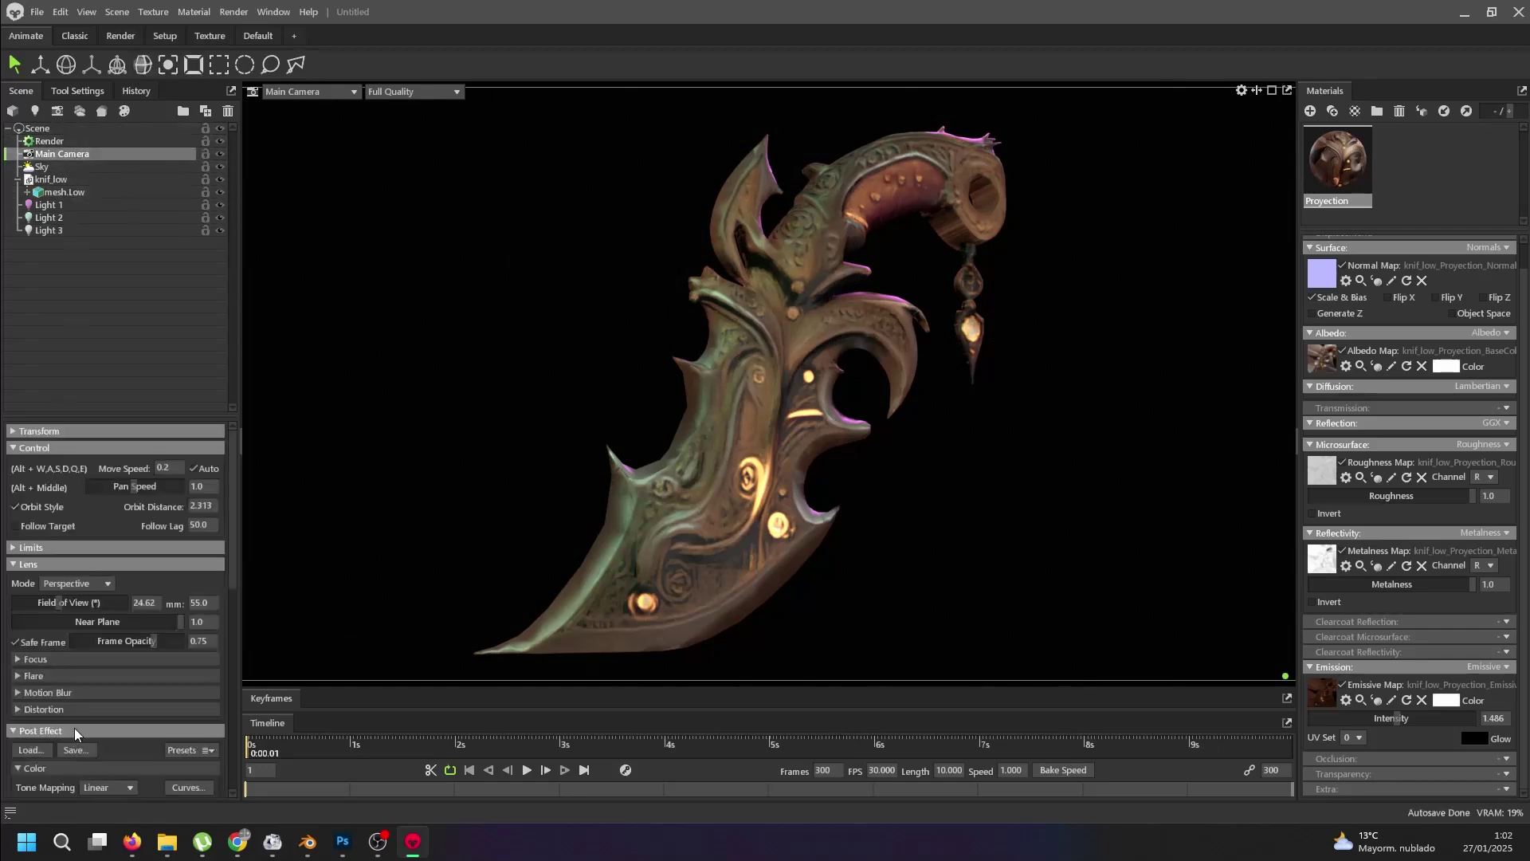
scroll(79, 734, "down", 3)
scroll(85, 726, "down", 4)
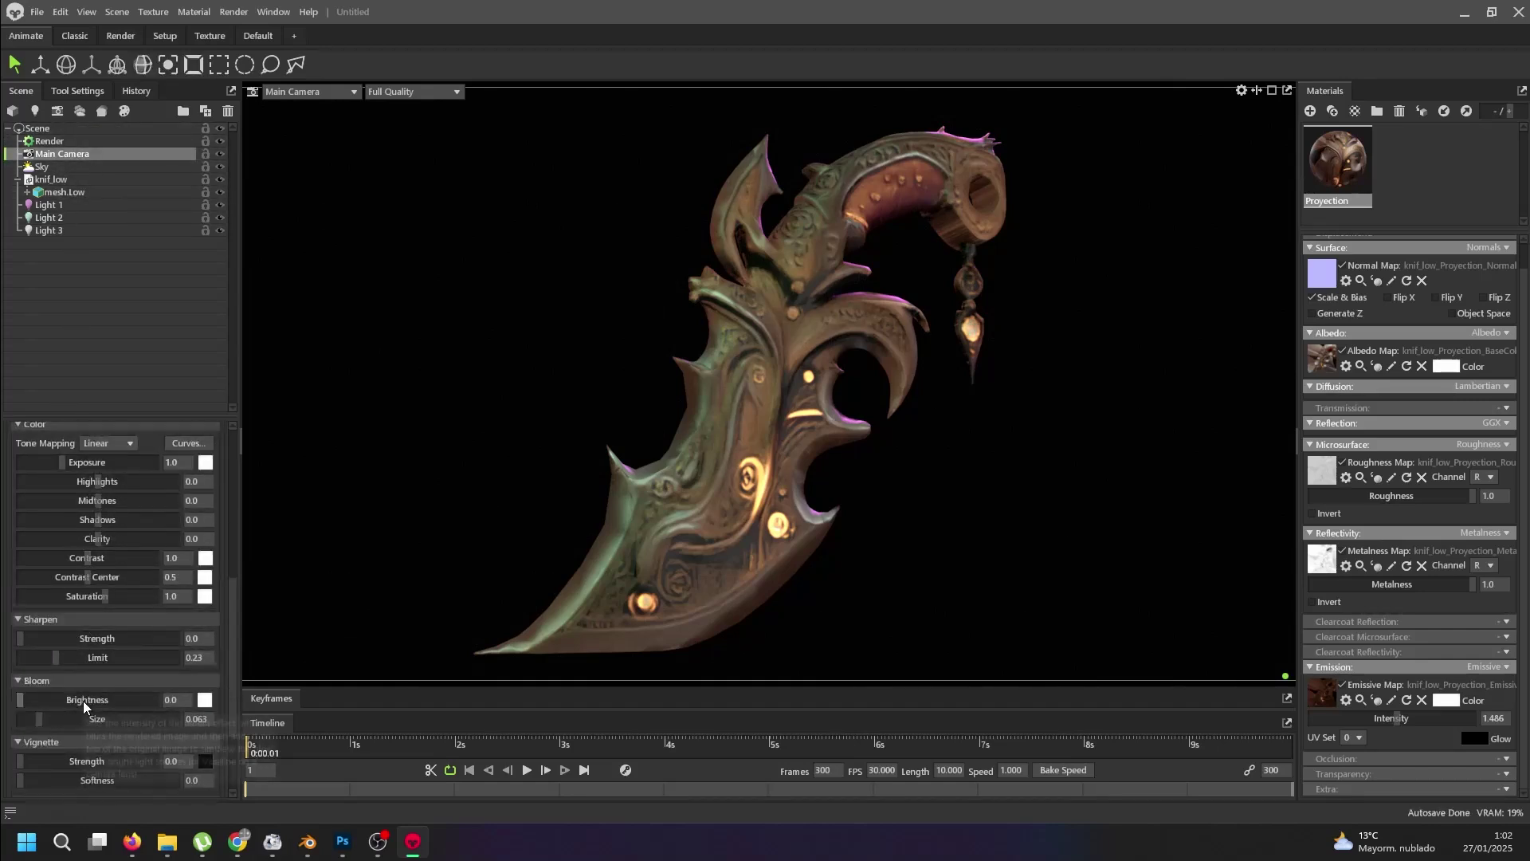
left_click_drag(23, 698, 69, 699)
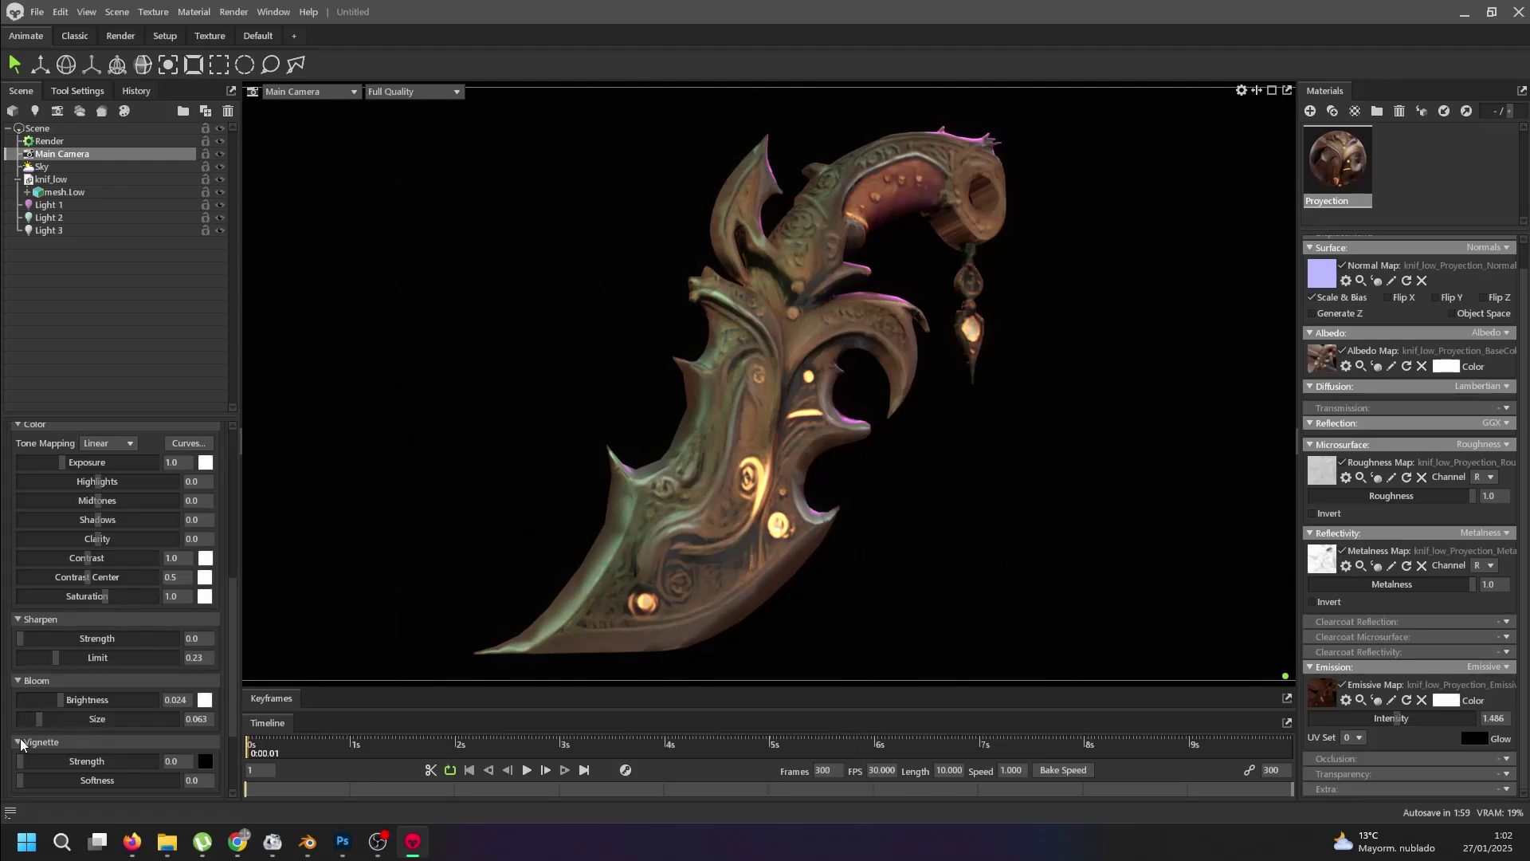
scroll(27, 737, "down", 3)
scroll(32, 654, "up", 3)
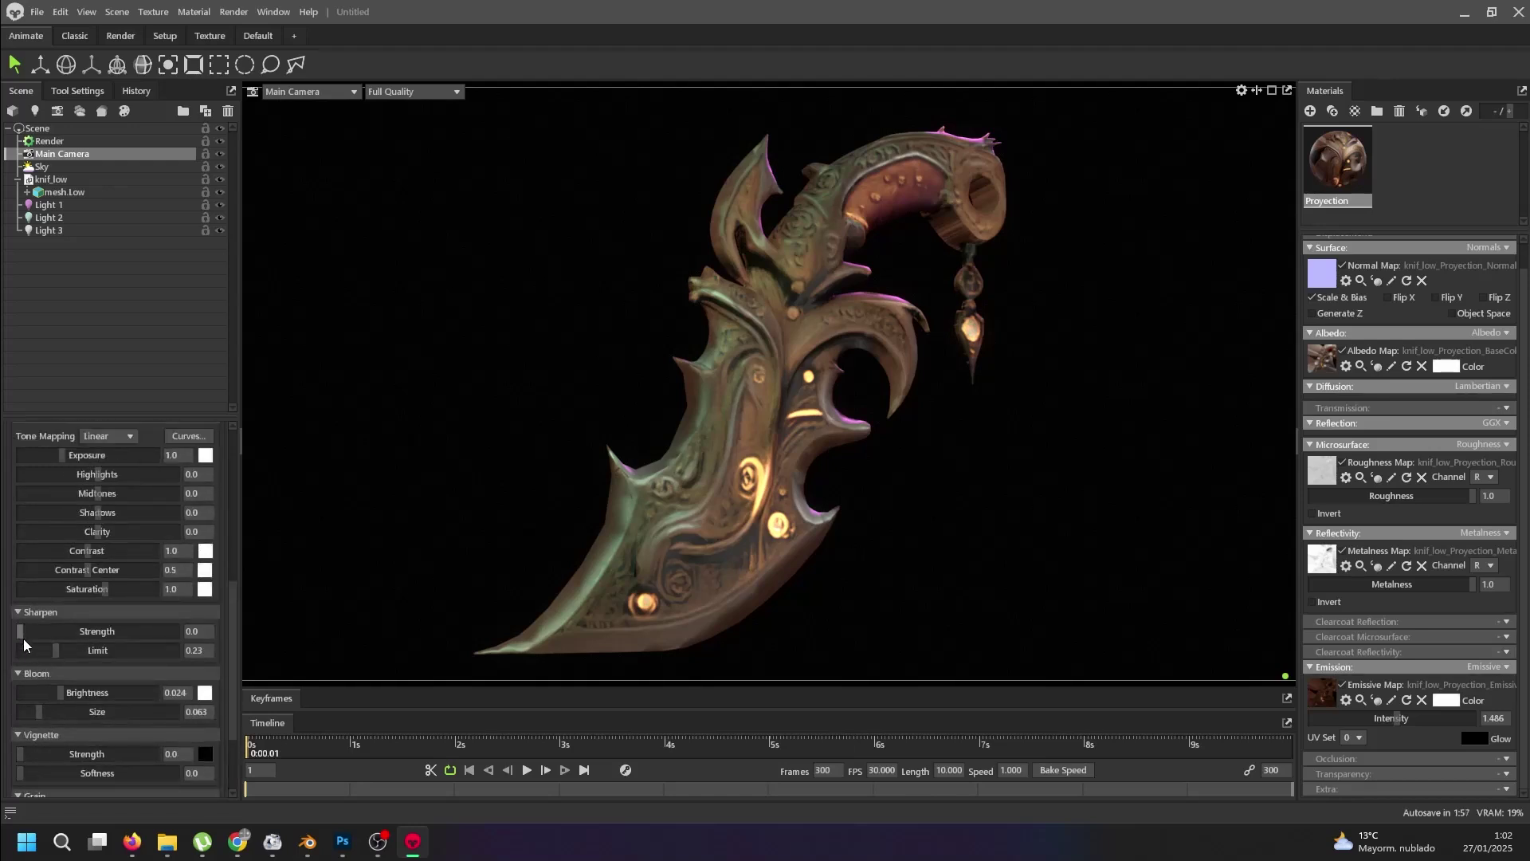
left_click_drag(22, 631, 93, 631)
- Add chromatic aberration to the main camera's lens distortion
scroll(128, 538, "up", 4)
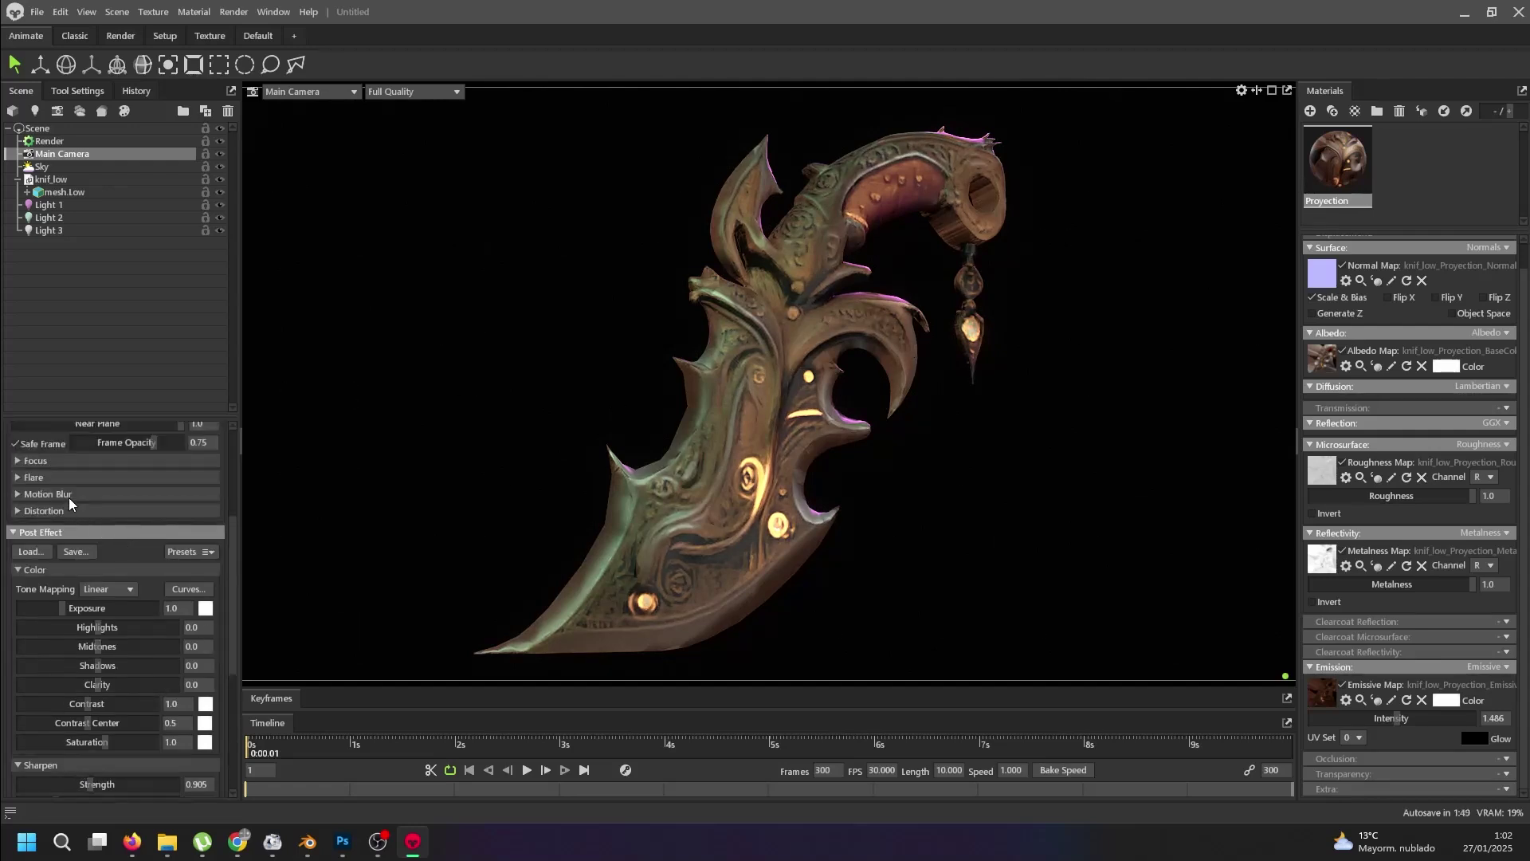
left_click(60, 514)
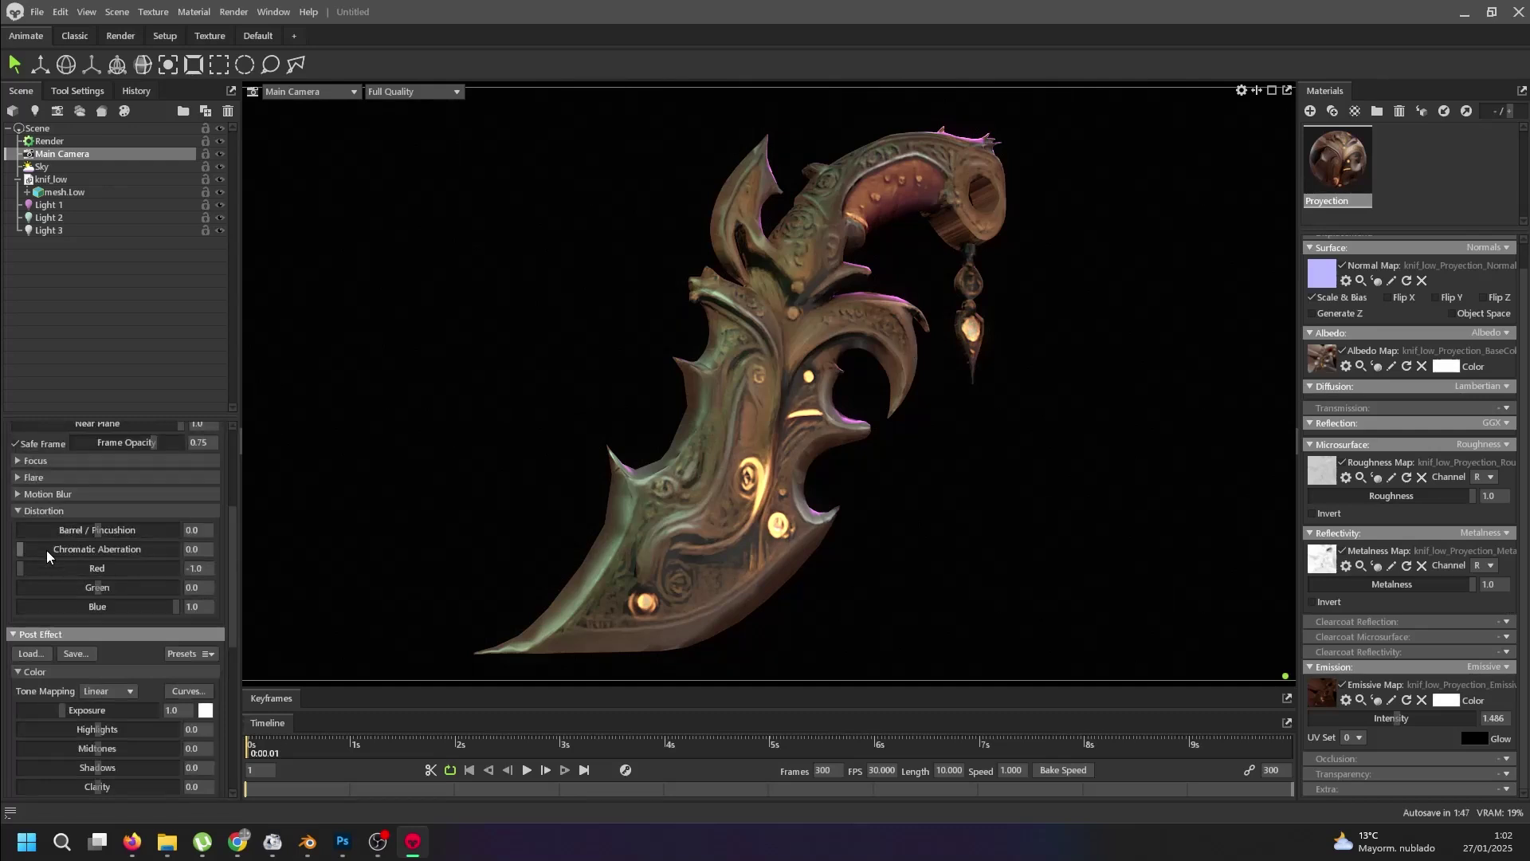
left_click_drag(19, 557, 78, 504)
- Turn on ray tracing in the render settings and enable local reflections and local diffuse
left_click(79, 127)
left_click(84, 143)
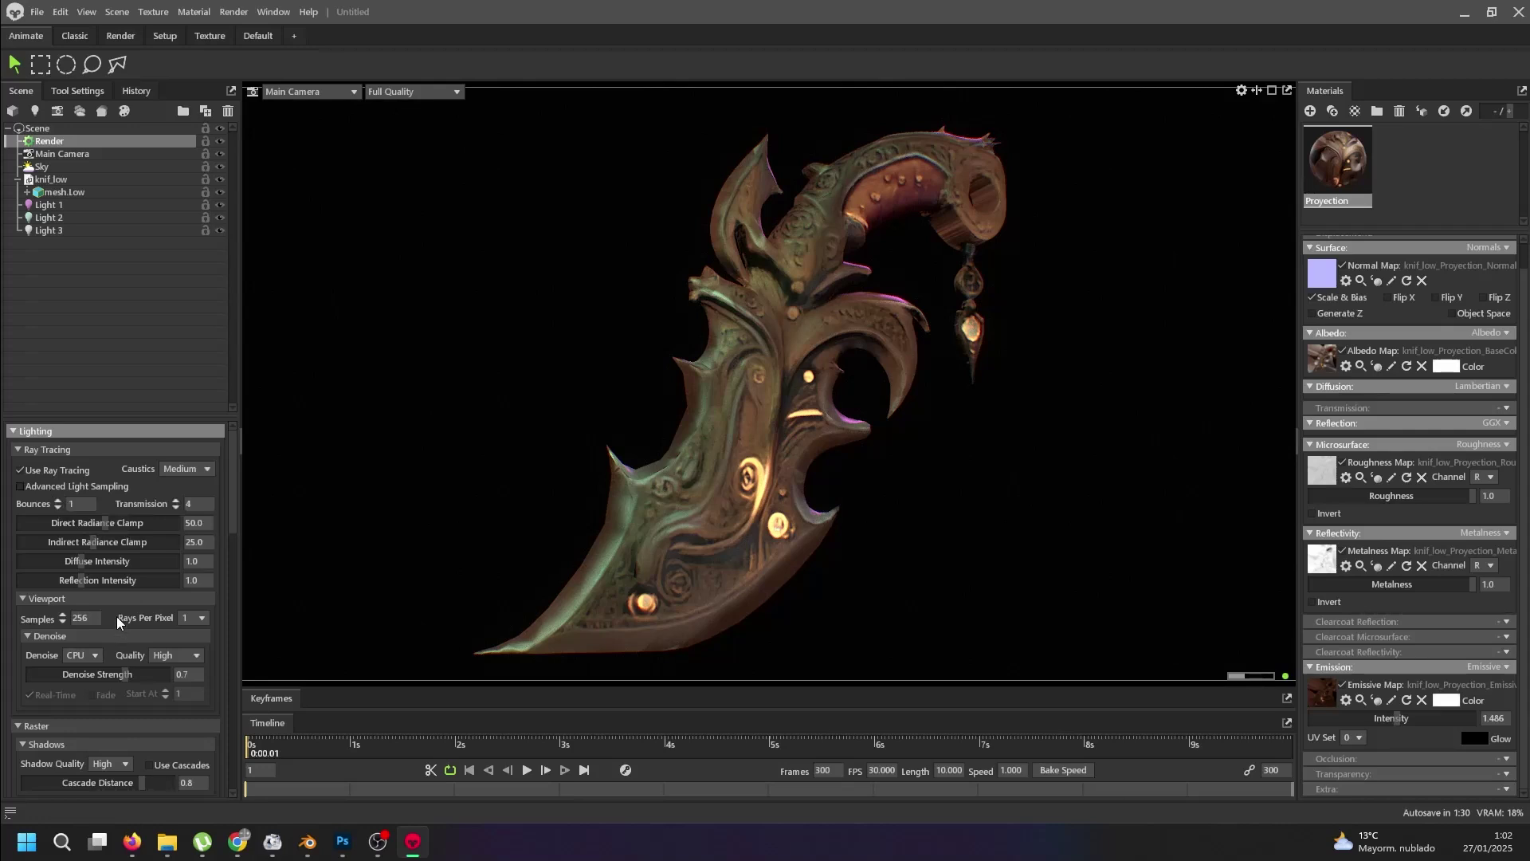
scroll(115, 622, "down", 2)
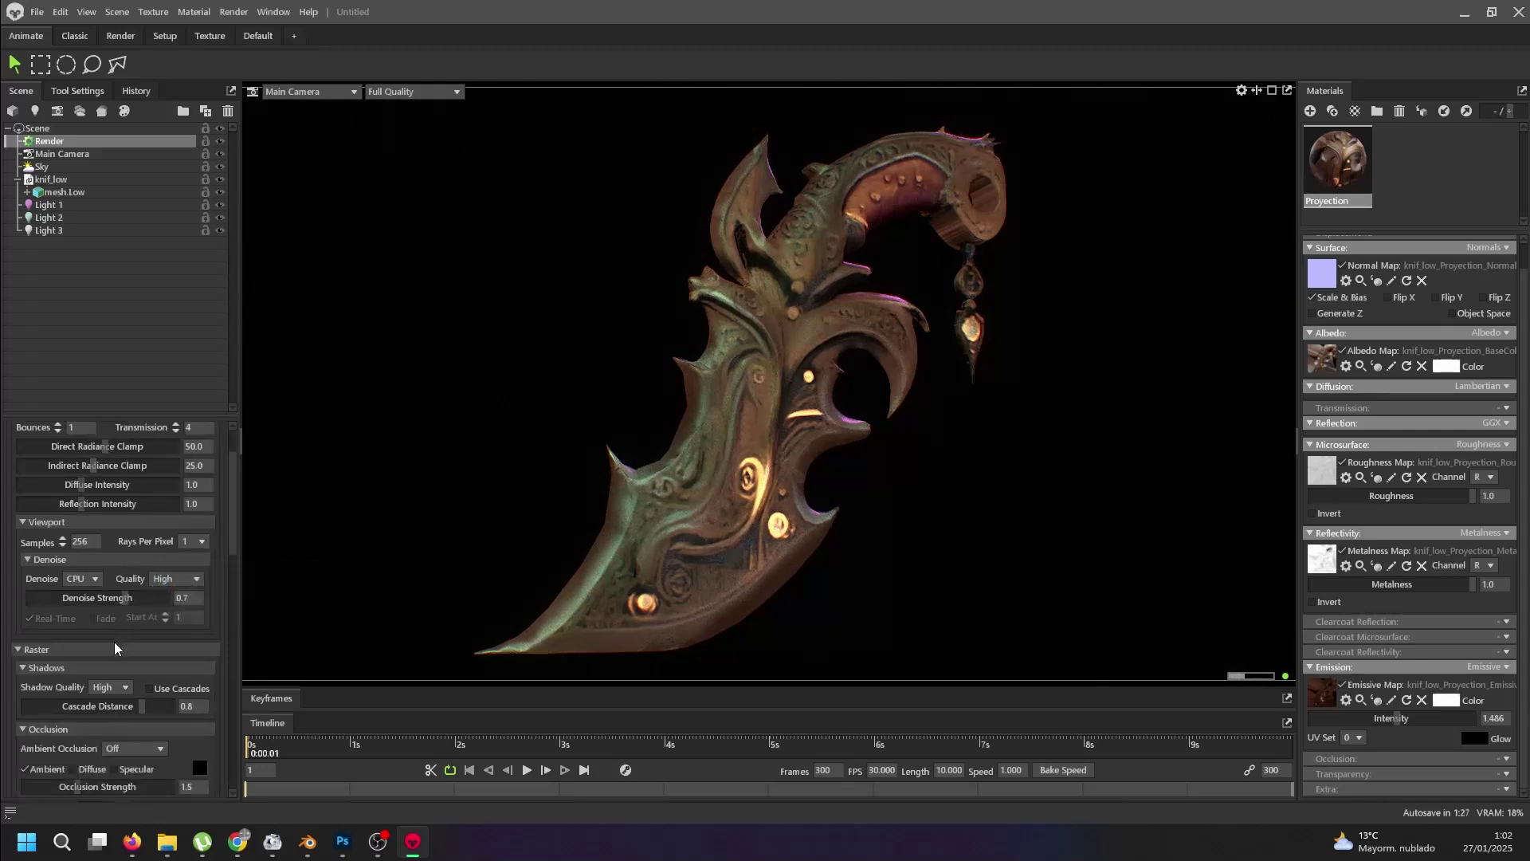
scroll(114, 647, "down", 4)
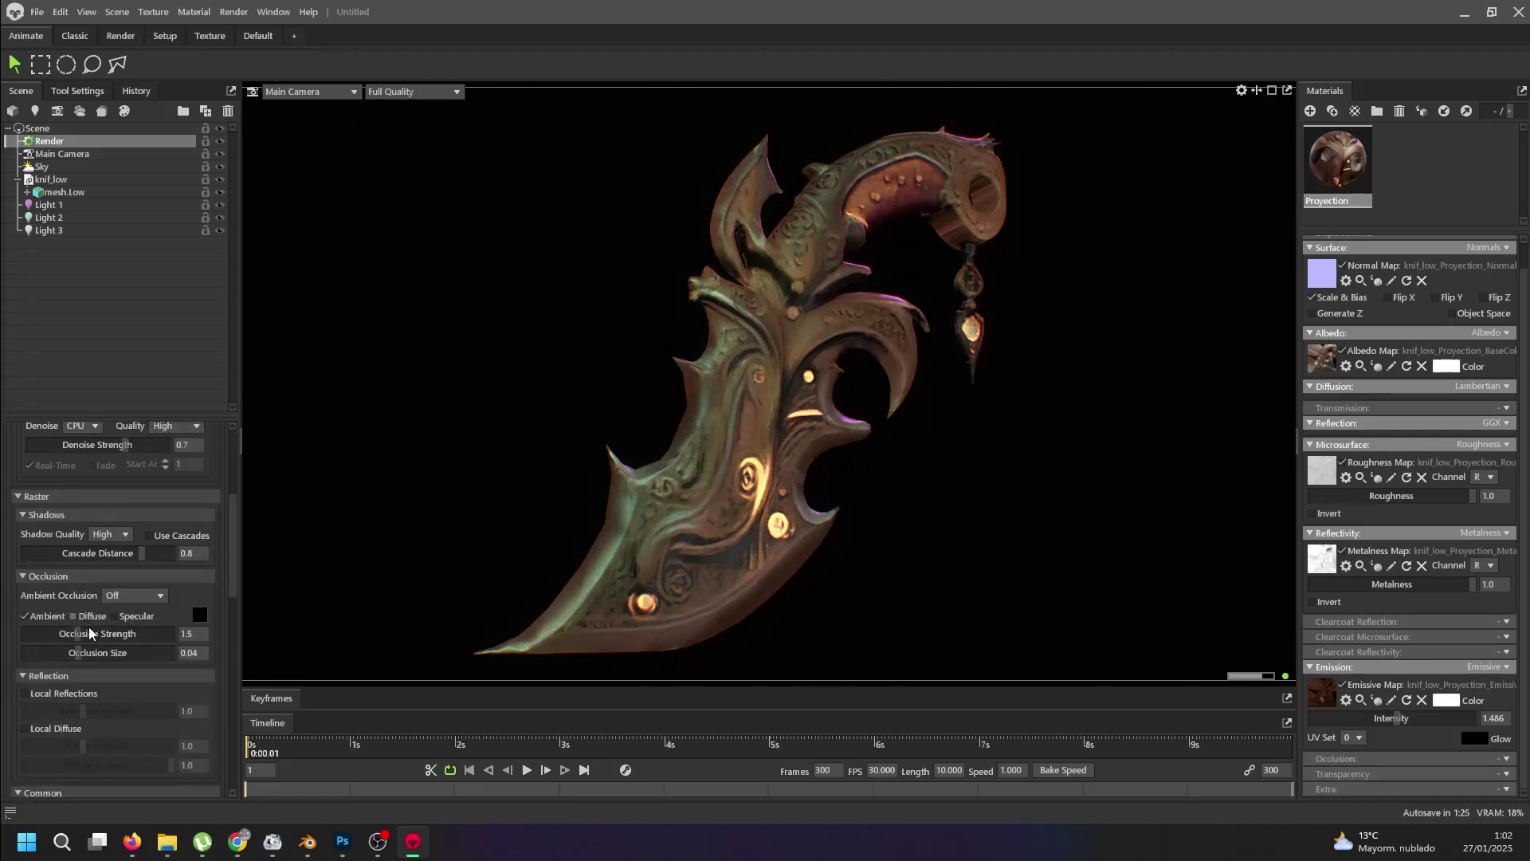
scroll(86, 638, "down", 1)
left_click(78, 655)
left_click(71, 693)
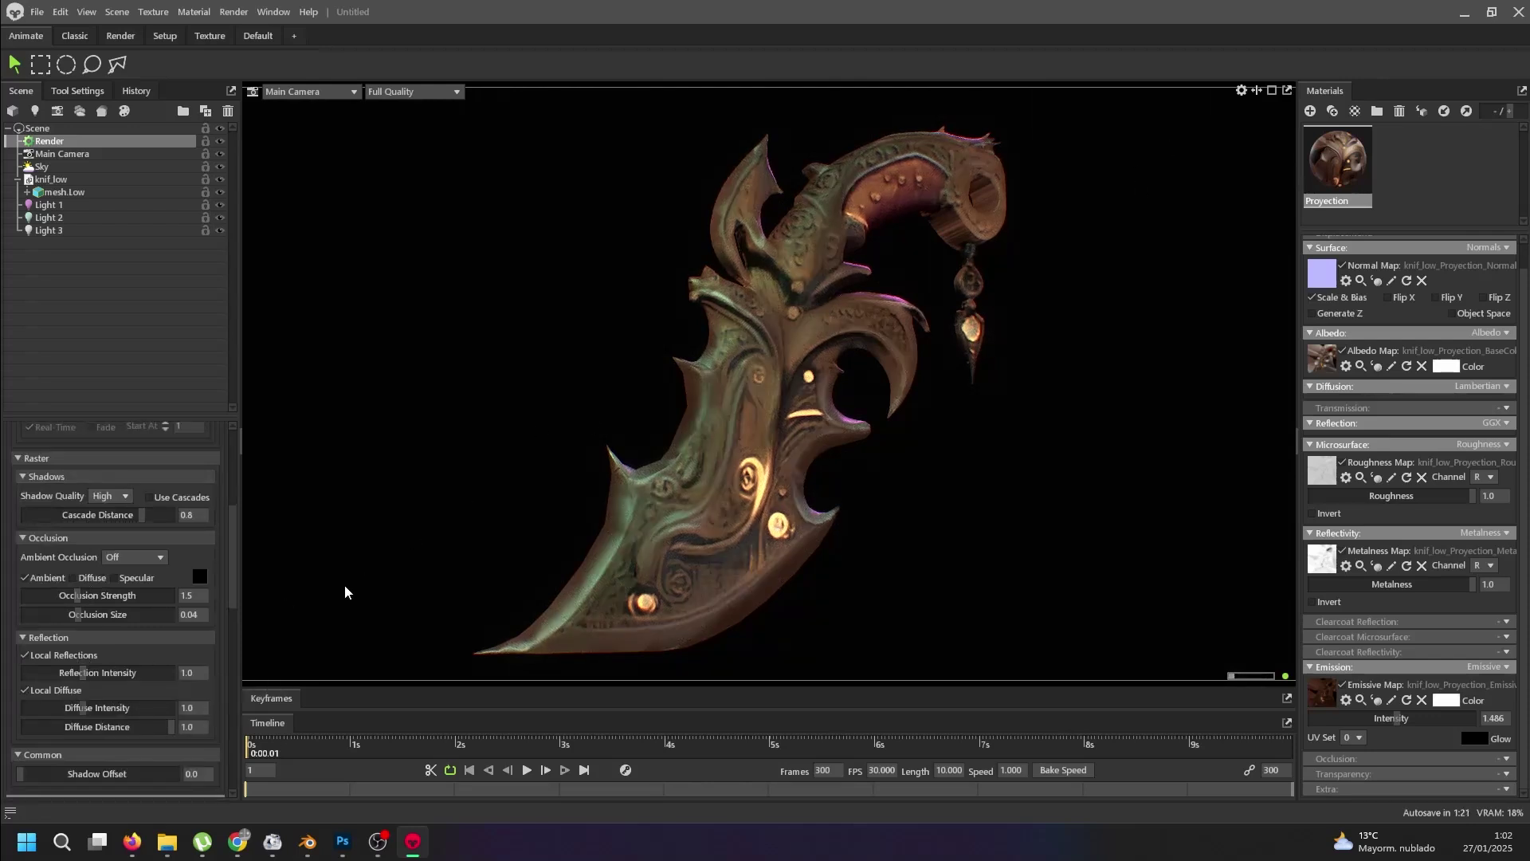
- Enable transparency for the PNG image output in the render settings
scroll(157, 622, "down", 5)
scroll(153, 624, "down", 2)
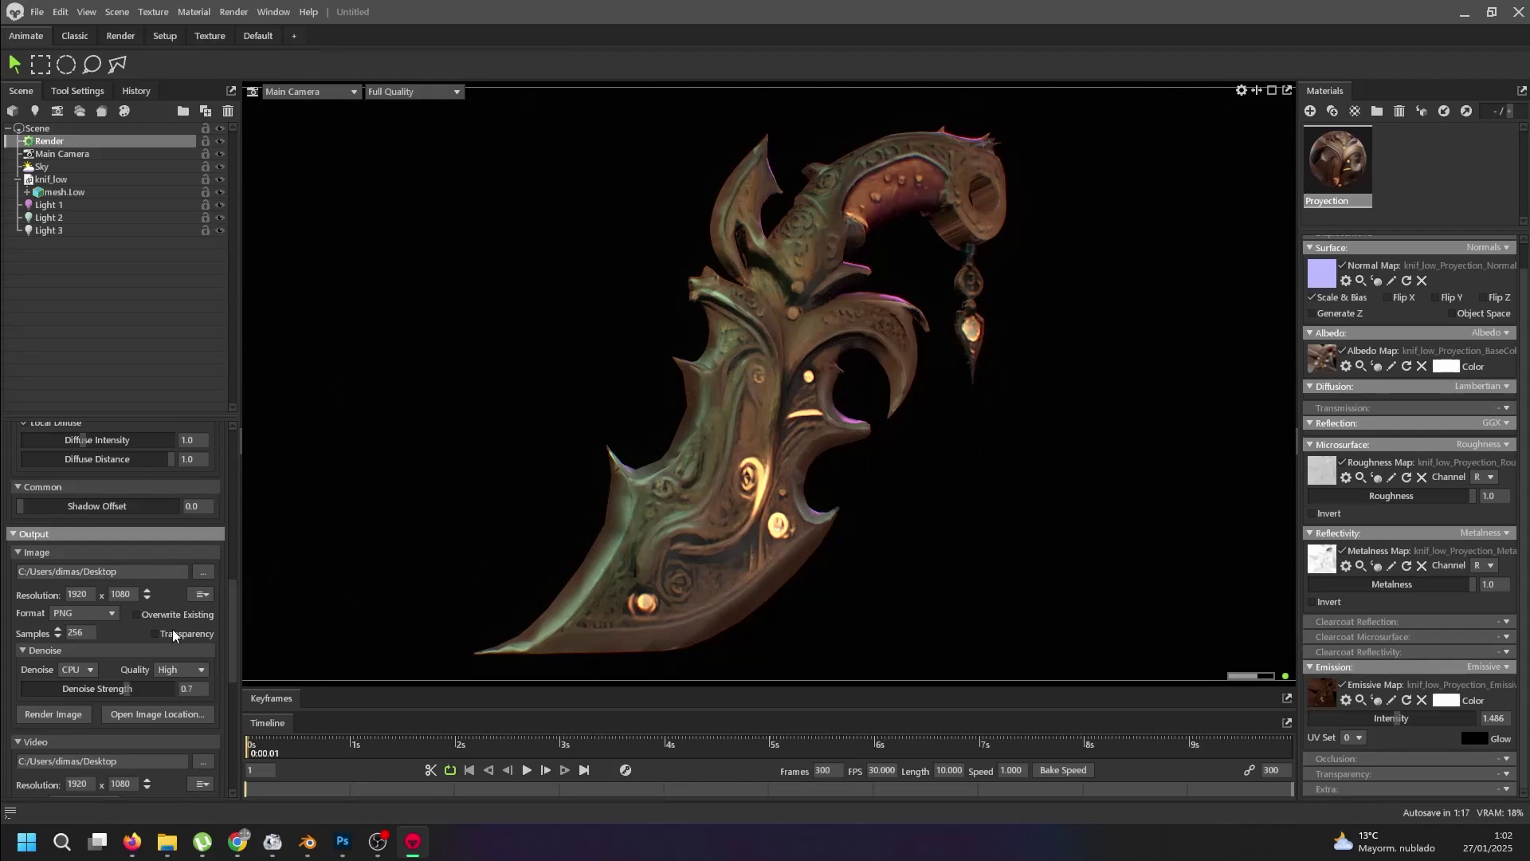
scroll(165, 673, "down", 2)
scroll(136, 619, "down", 1)
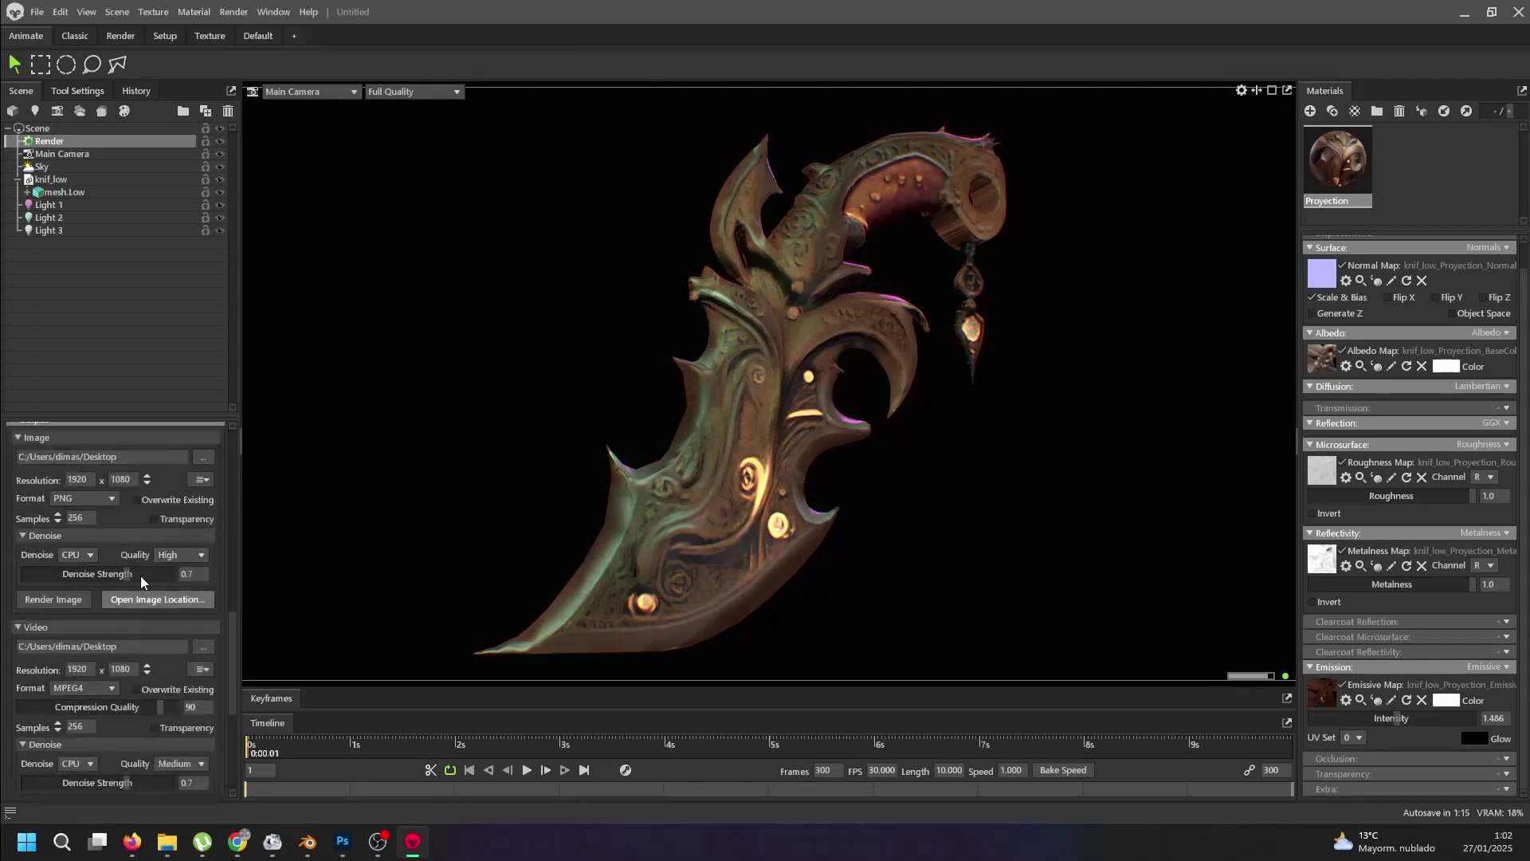
scroll(155, 570, "down", 1)
scroll(147, 662, "up", 3)
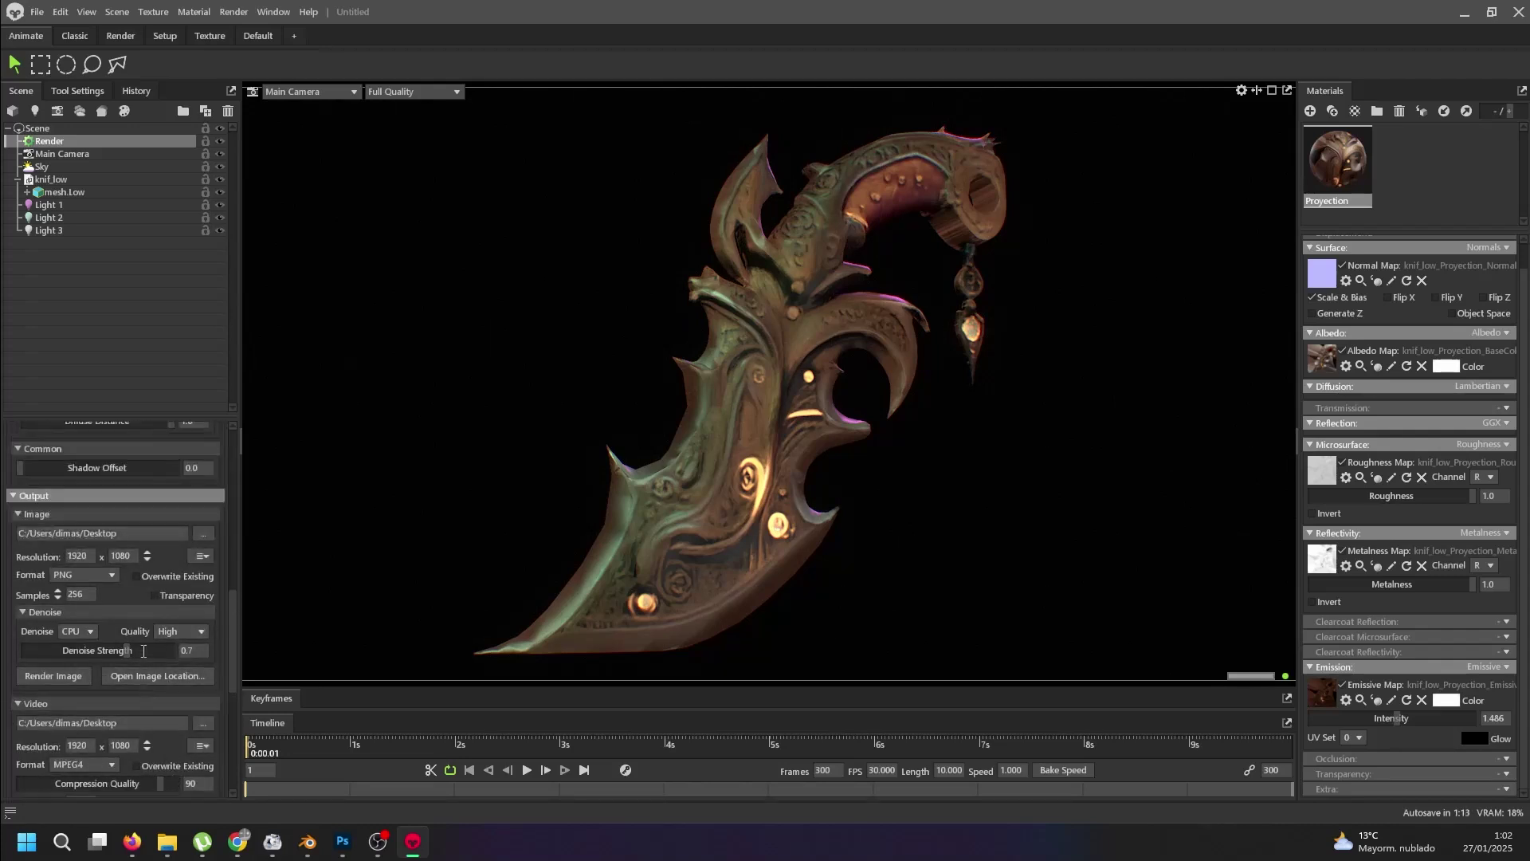
left_click(156, 596)
- Adjust the knife's framing slightly and render all images
mouse_move(837, 510)
left_mouse_down()
mouse_move(877, 509)
mouse_move(851, 495)
left_mouse_up()
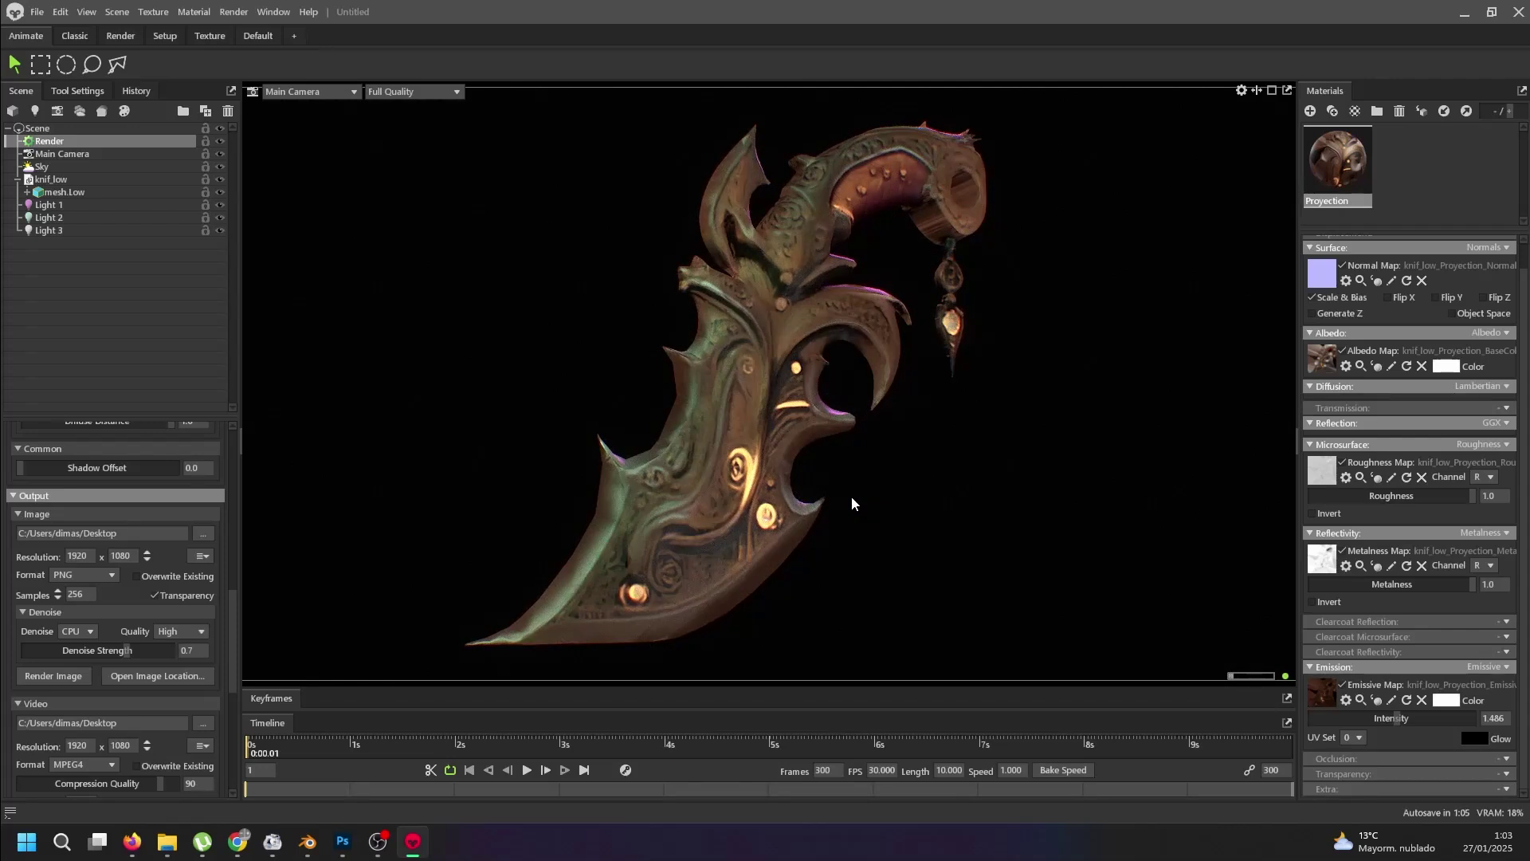
scroll(153, 616, "down", 9)
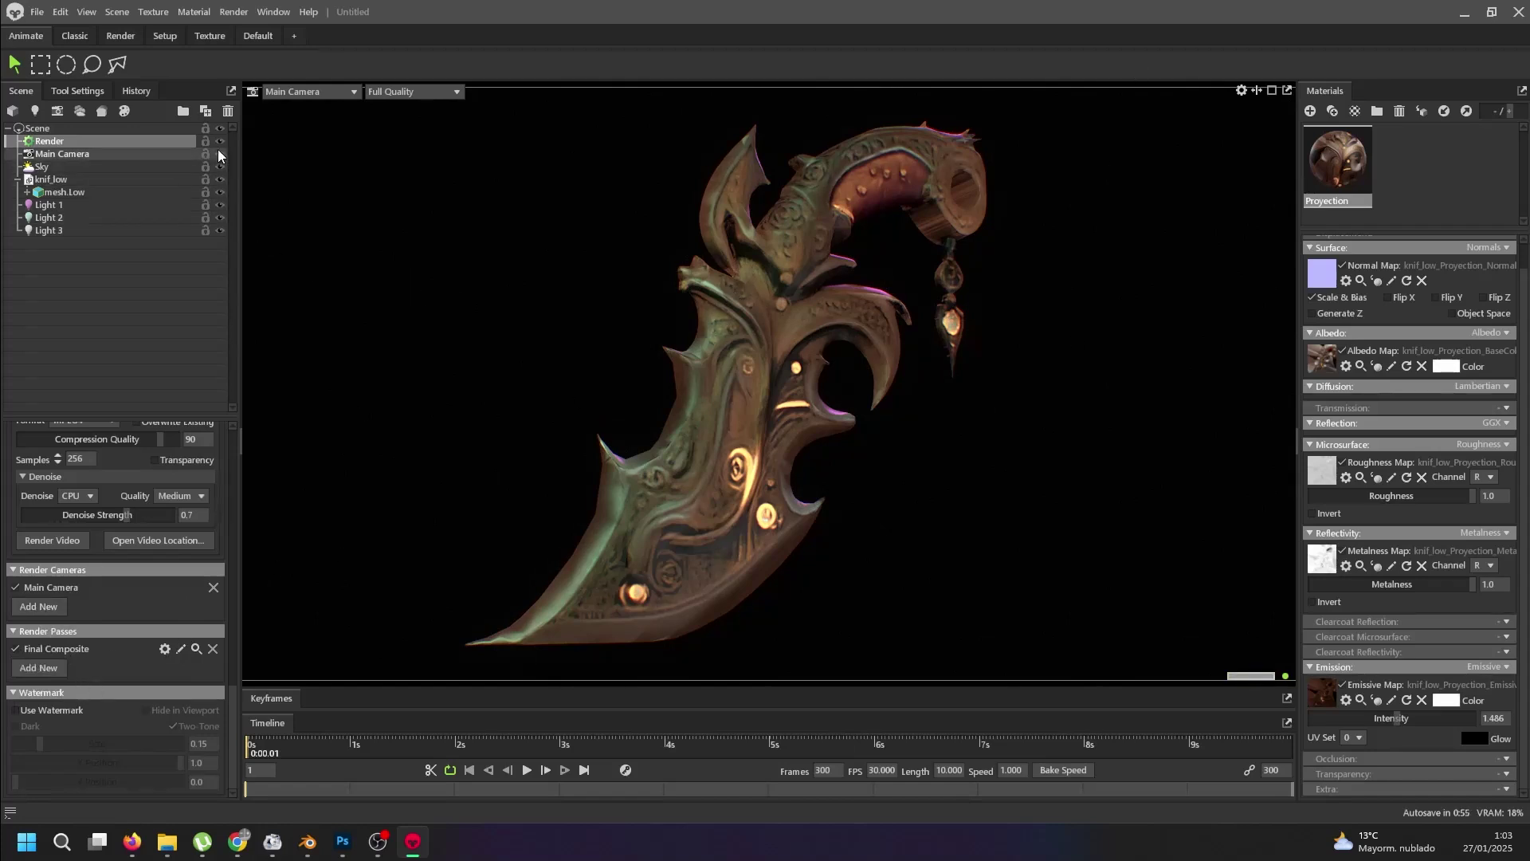
left_click(234, 9)
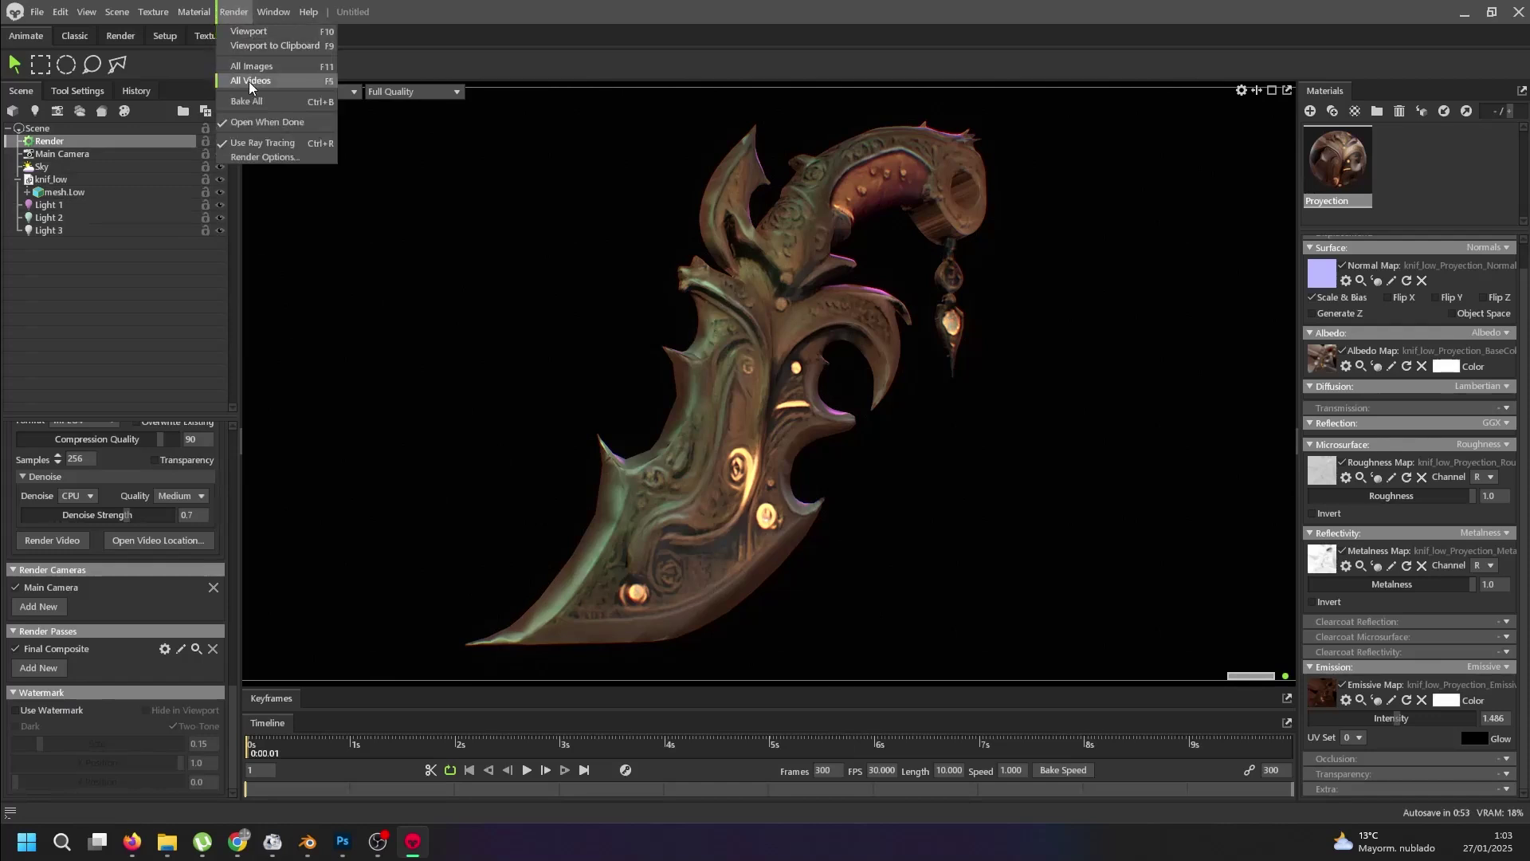
left_click(272, 68)
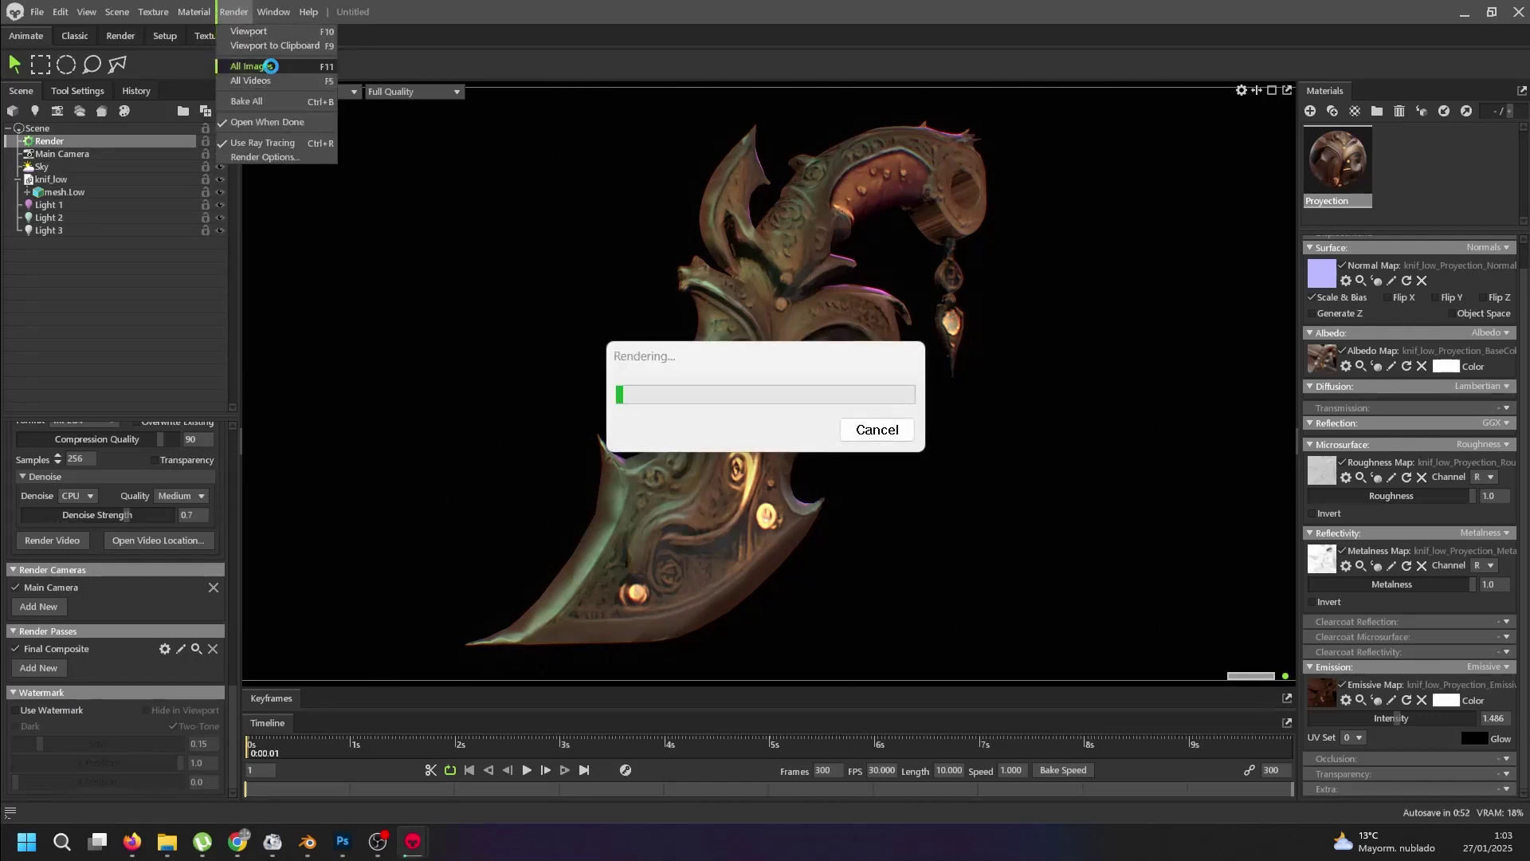